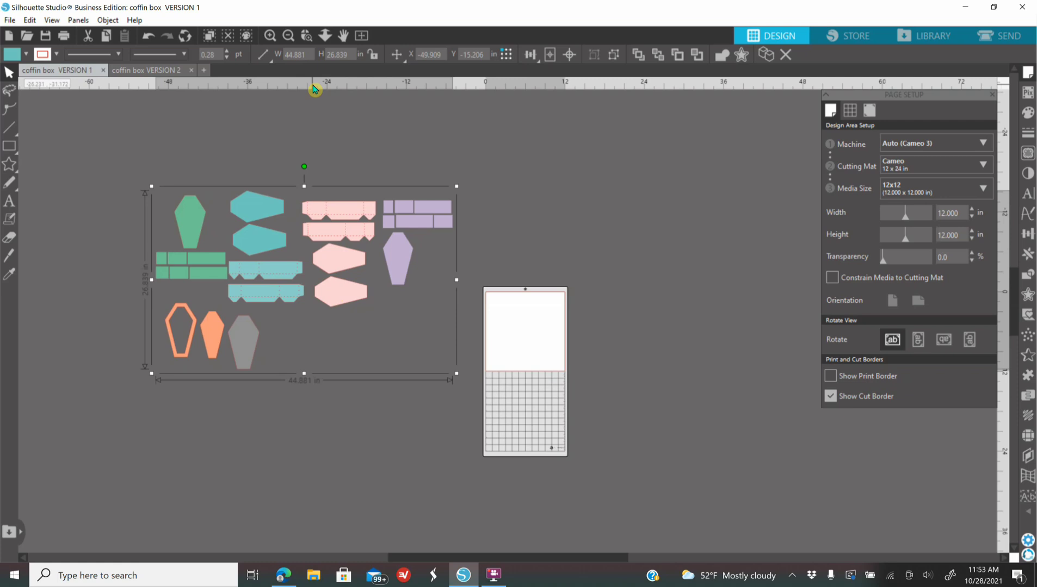
click(971, 10)
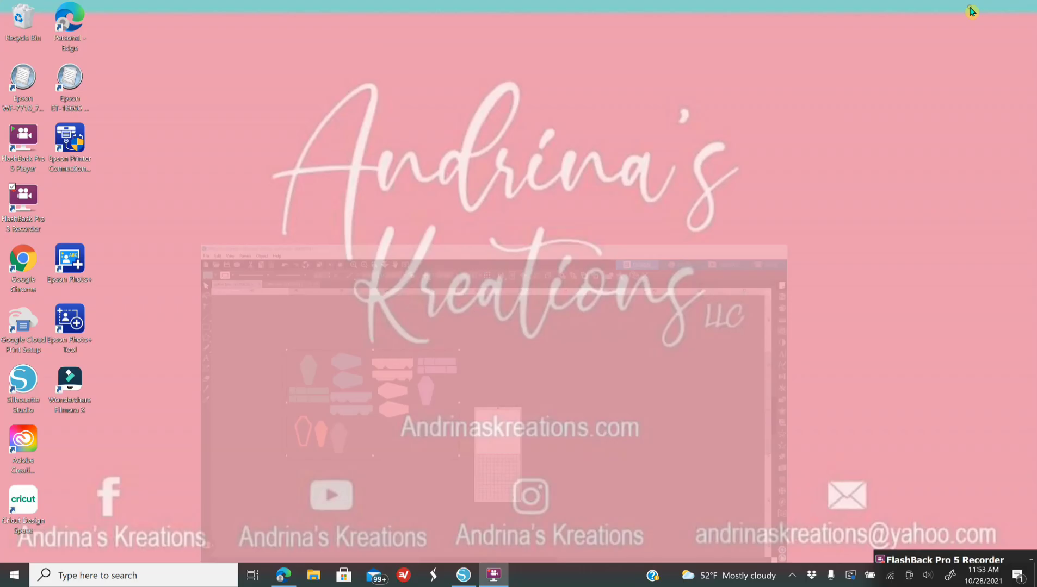
mouse_move(923, 559)
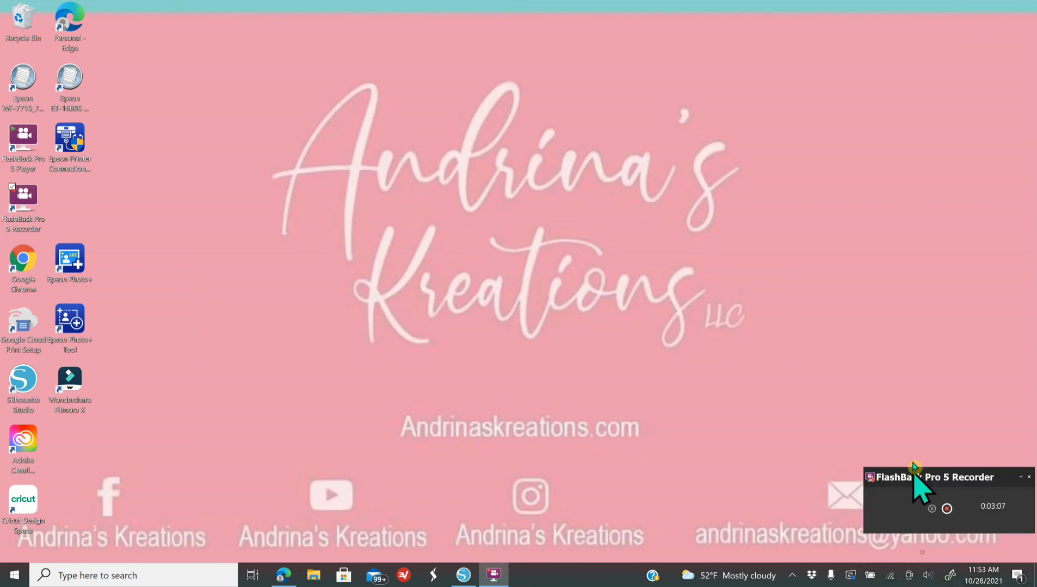
click(931, 508)
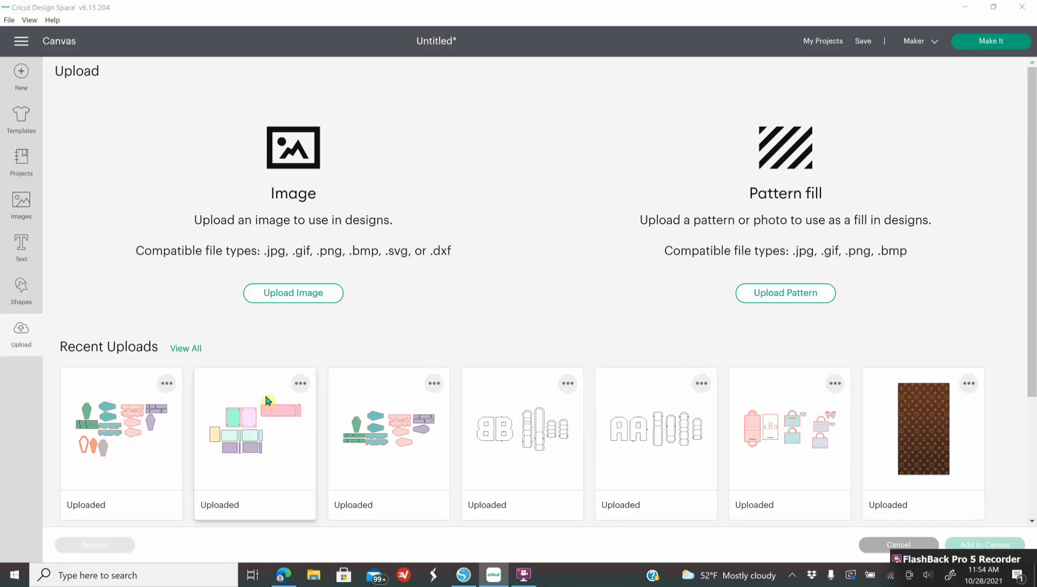
Start an image upload in Cricut Design Space and browse to the coffin treat box folder in Pictures.
click(315, 294)
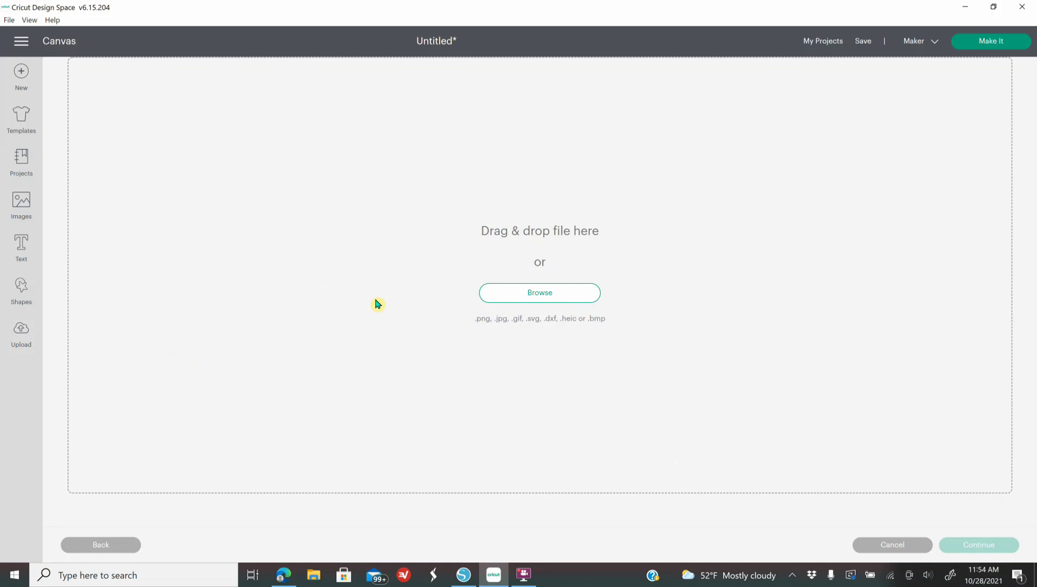
click(521, 293)
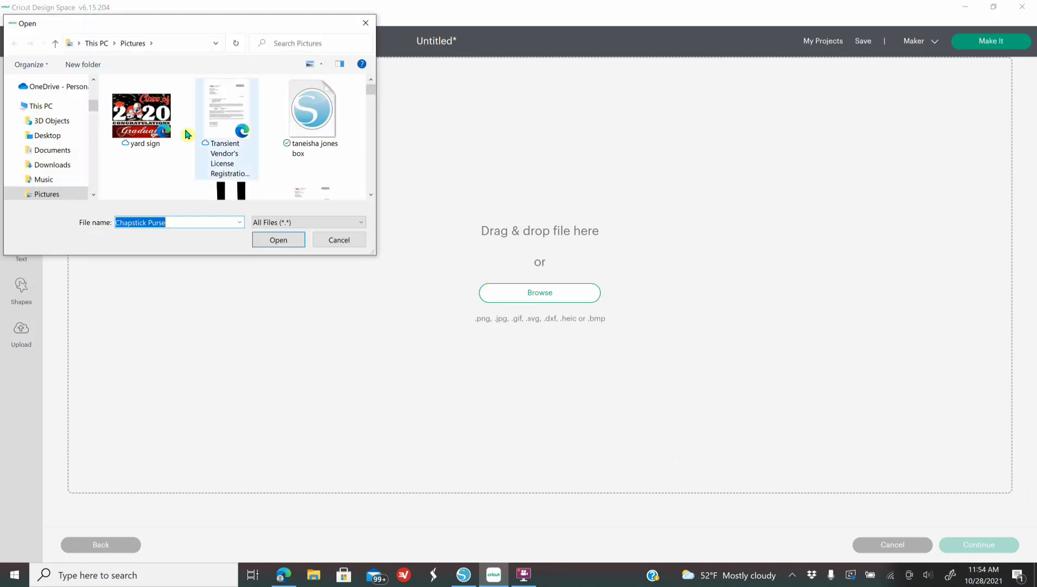
click(42, 194)
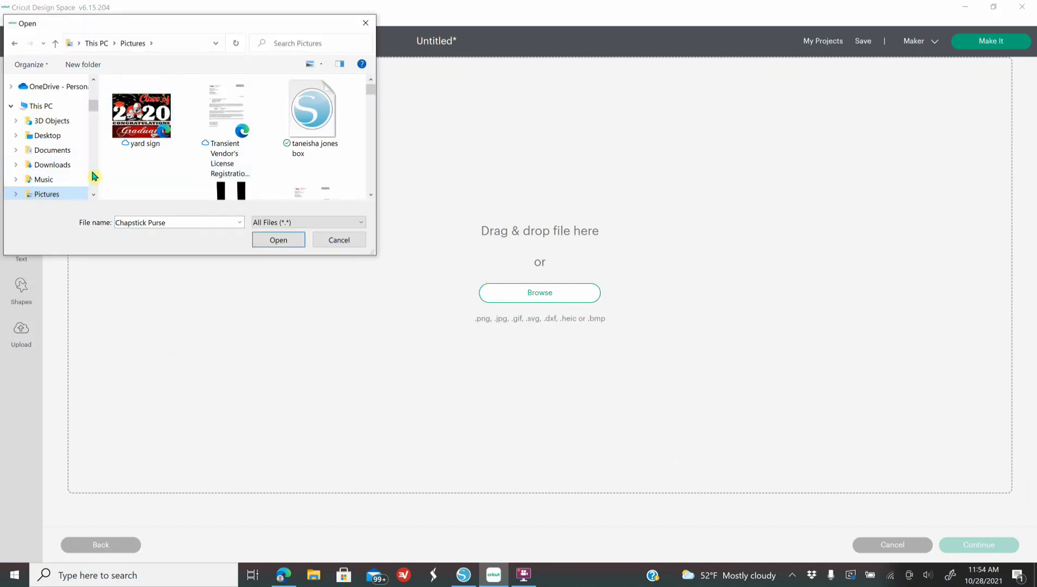
scroll(93, 176, down, 2)
double_click(80, 127)
scroll(78, 128, down, 6)
scroll(75, 173, down, 10)
scroll(75, 175, down, 2)
click(74, 156)
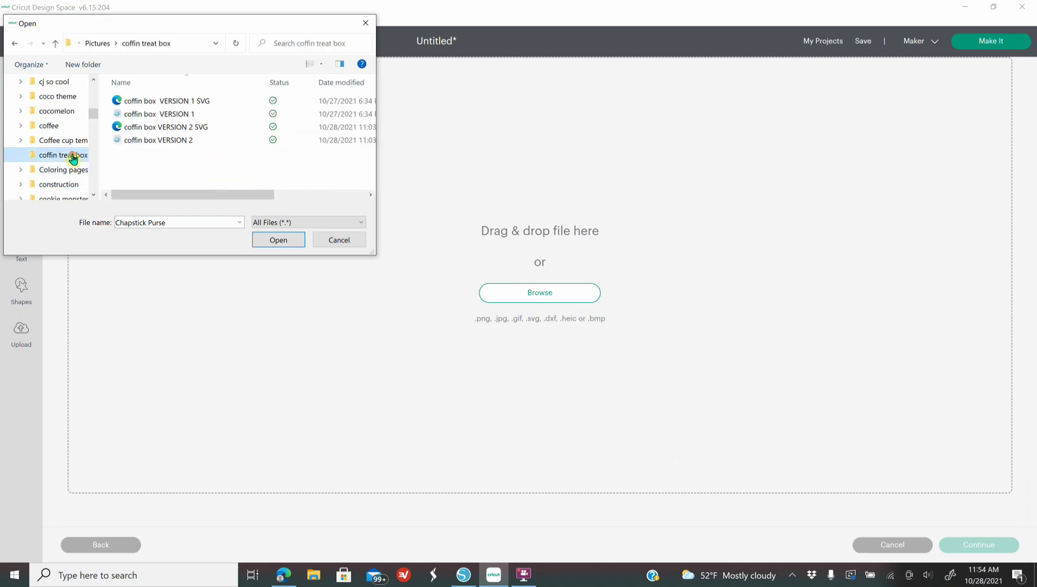
Upload the coffin box VERSION 1 SVG file and add it to the canvas.
click(216, 106)
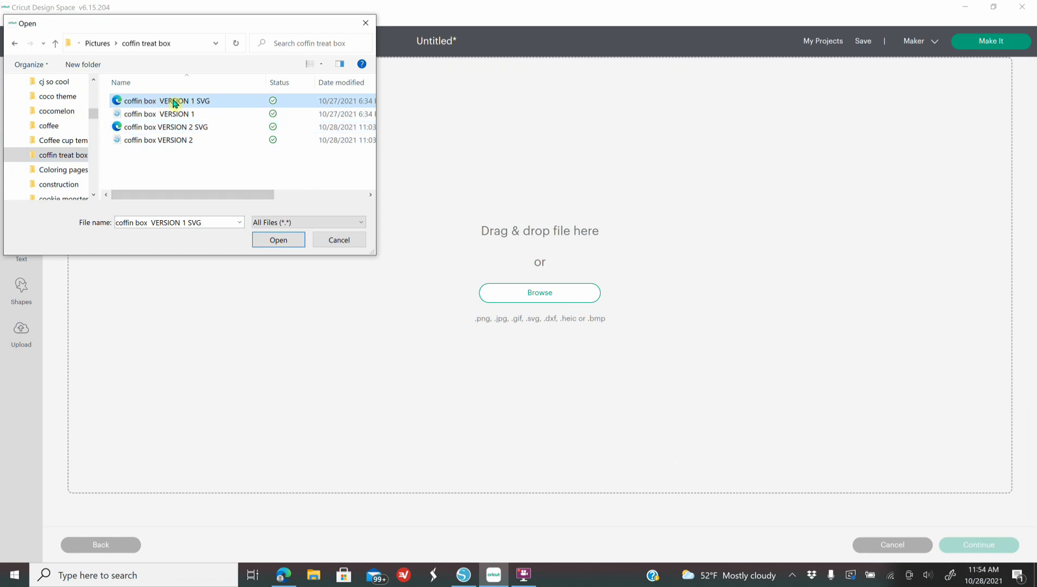
click(280, 243)
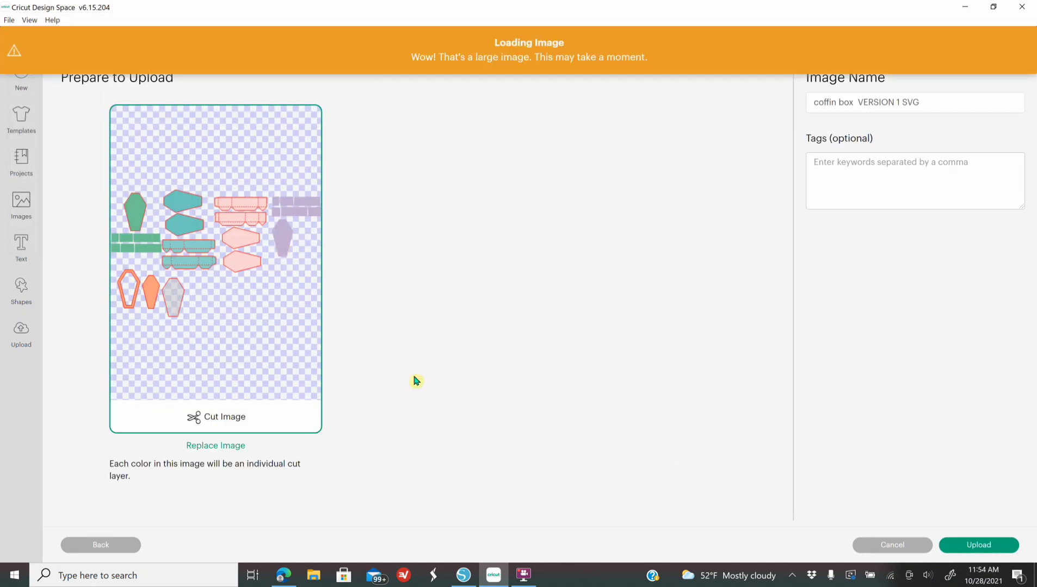
click(983, 546)
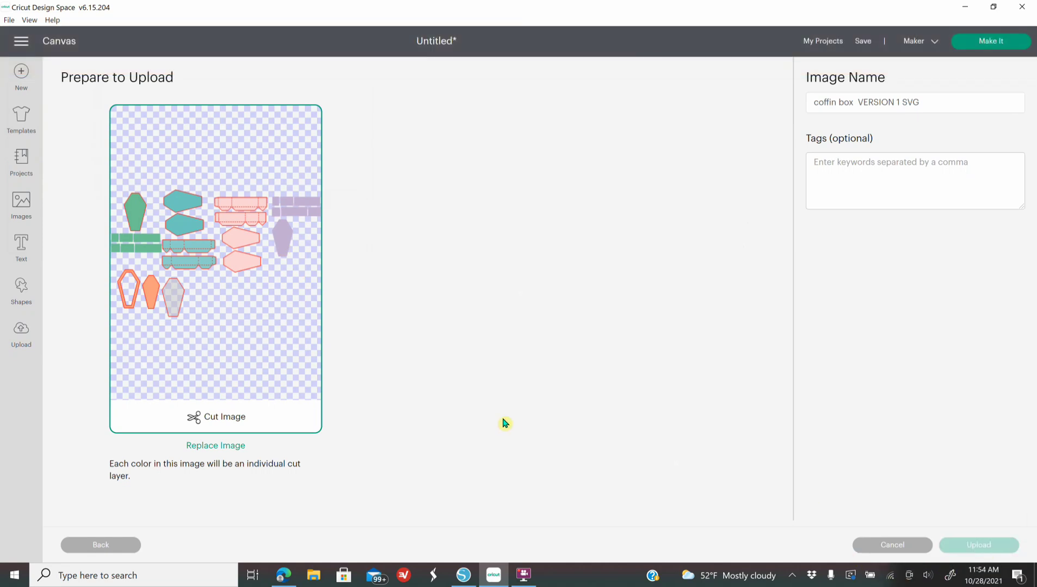
click(95, 427)
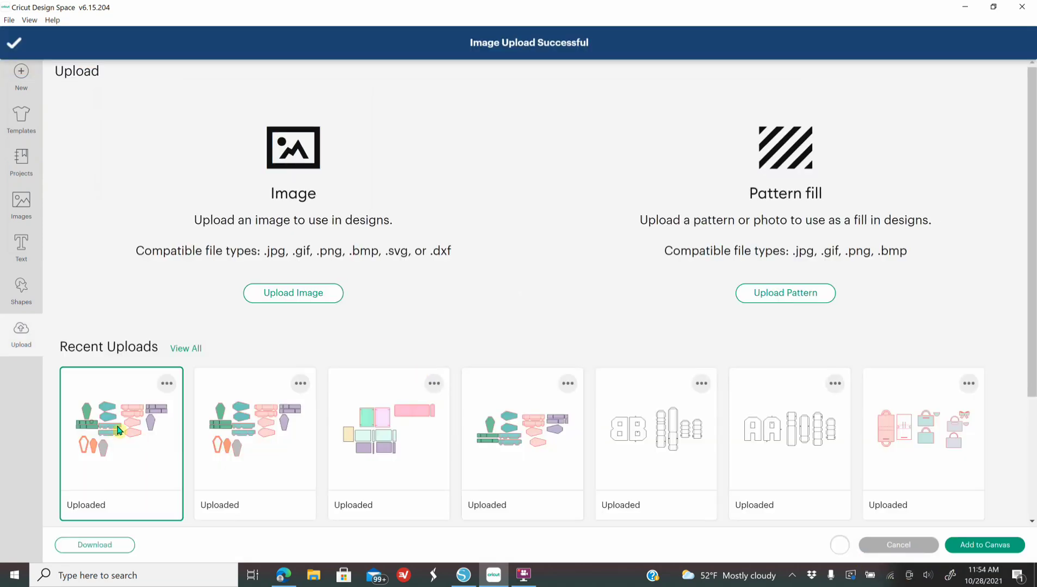
click(953, 545)
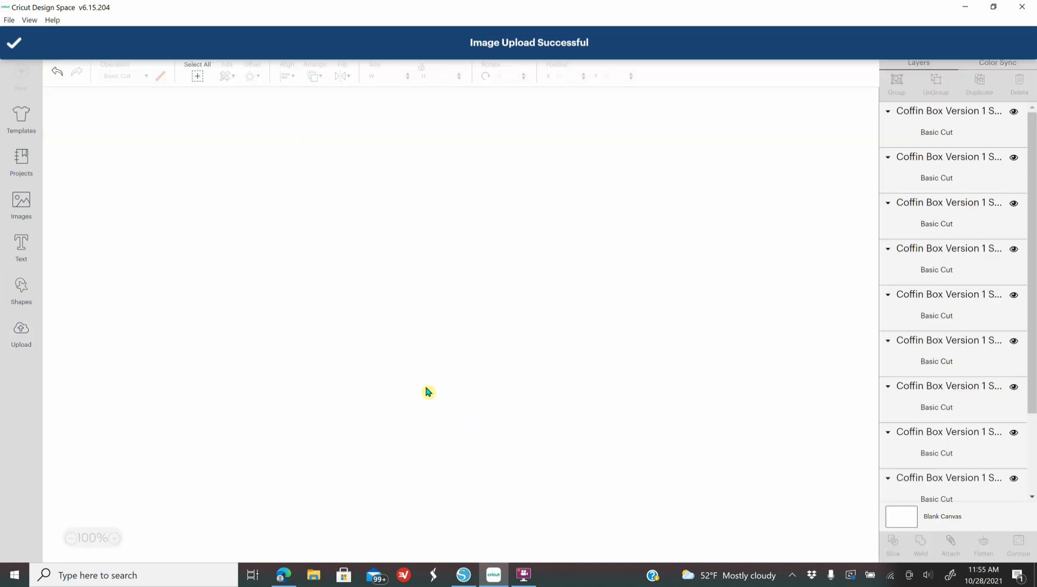
Resize the imported design to 44.881 in wide by 26.839 in high, checking the dimensions against the original in Silhouette Studio.
drag(709, 459, 376, 323)
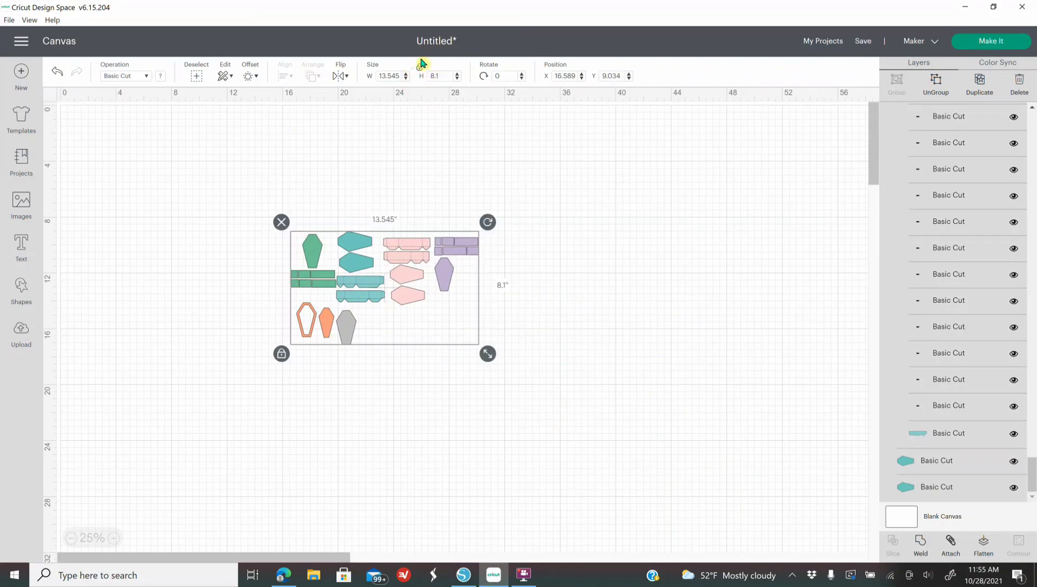
click(397, 76)
click(465, 575)
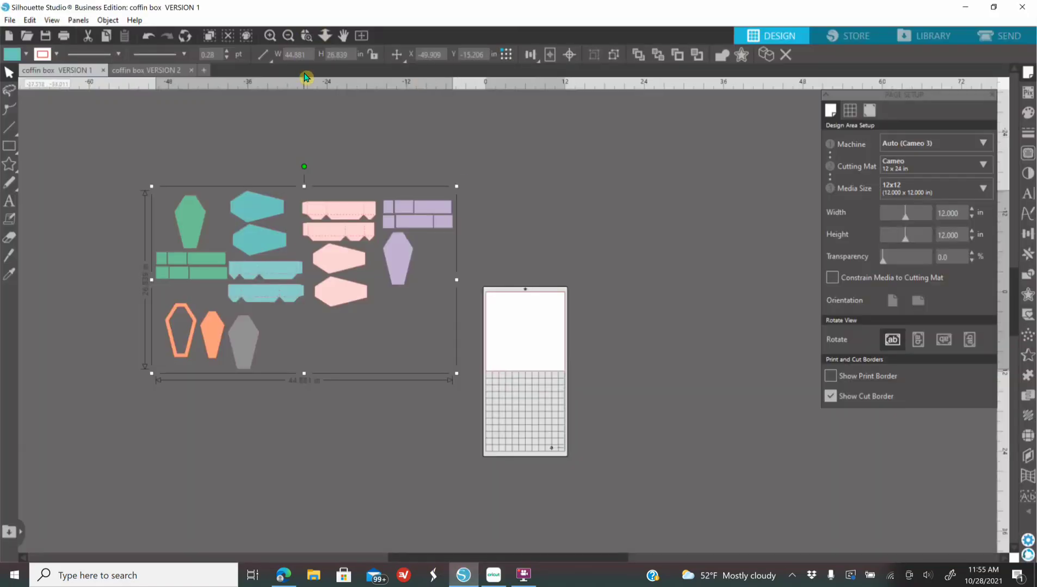
click(494, 575)
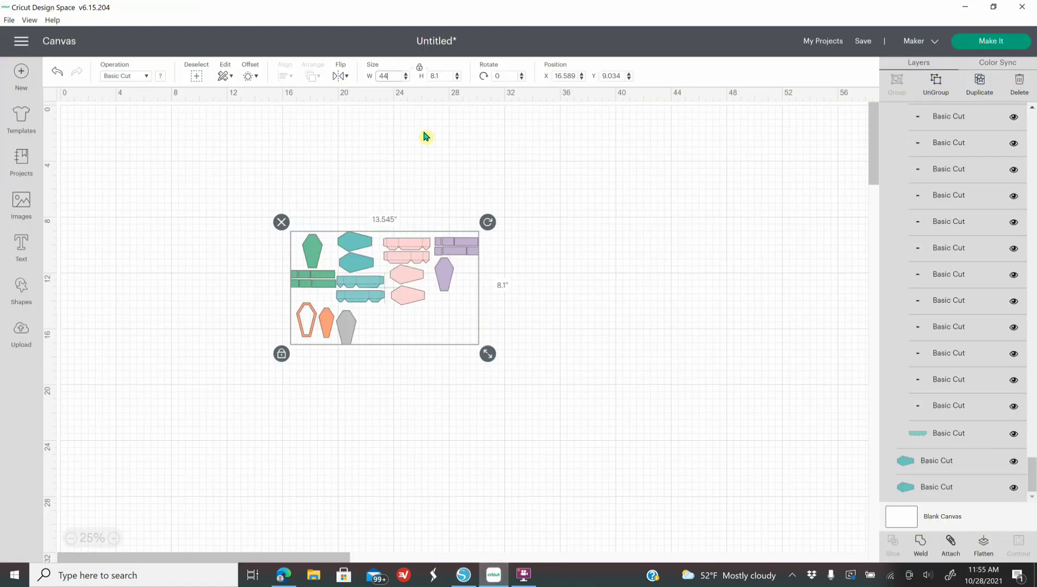
key(Return)
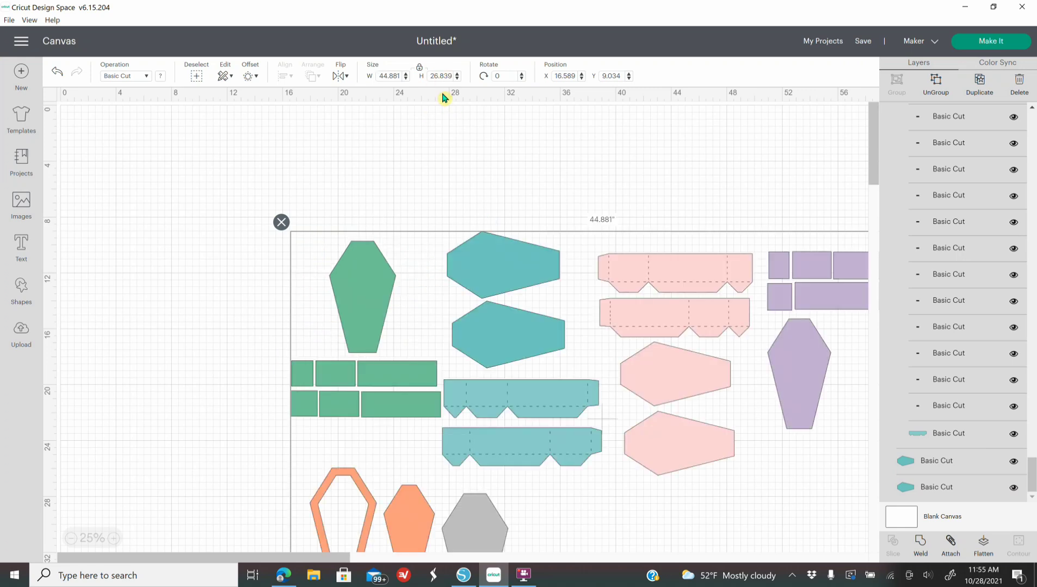
click(463, 575)
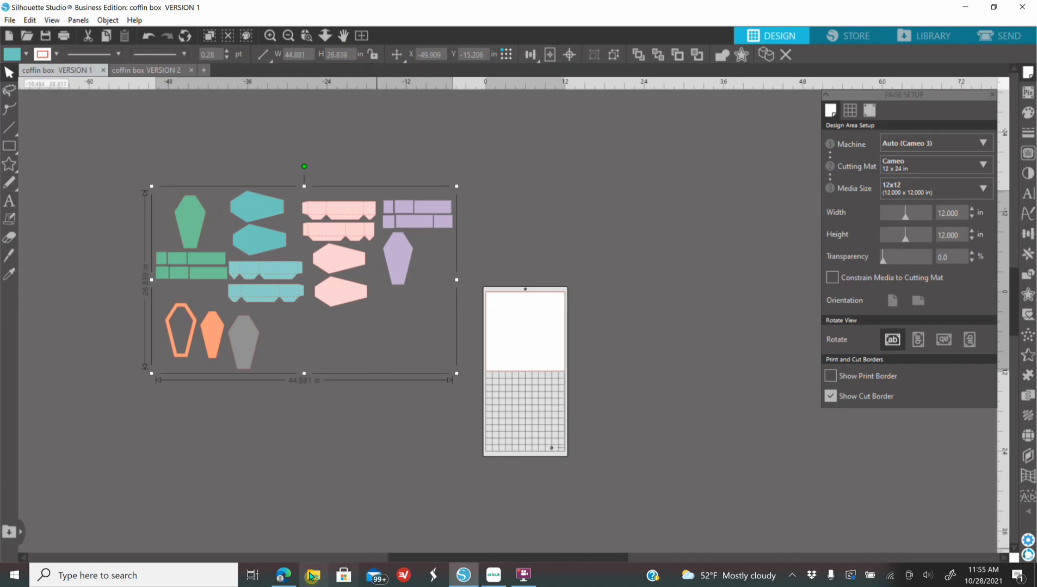
click(493, 577)
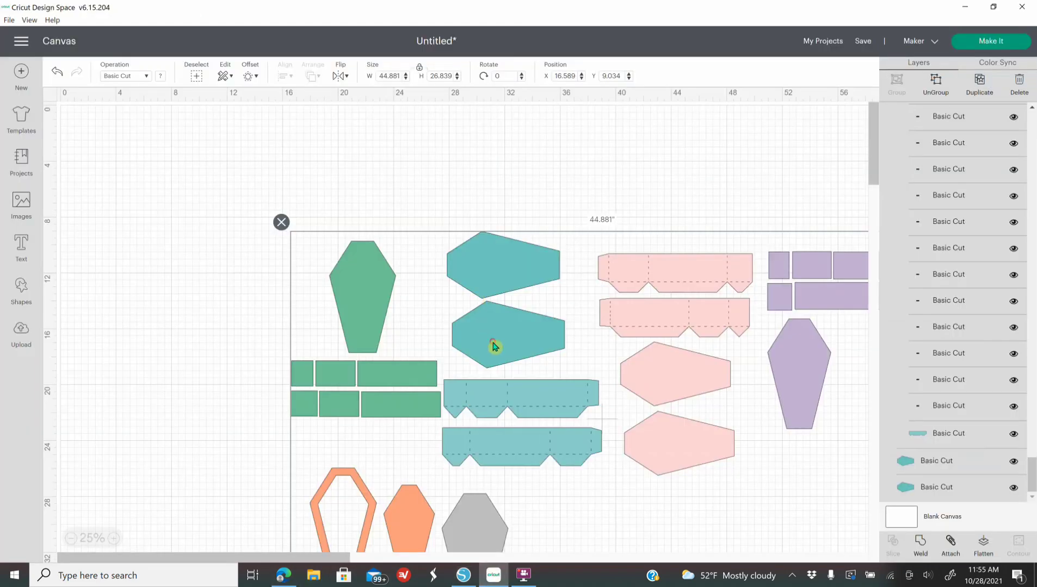
Move the whole design near the canvas origin at about X 3.9, Y 0.5, ungroup it and select the purple coffin.
drag(358, 252, 317, 223)
right_click(317, 223)
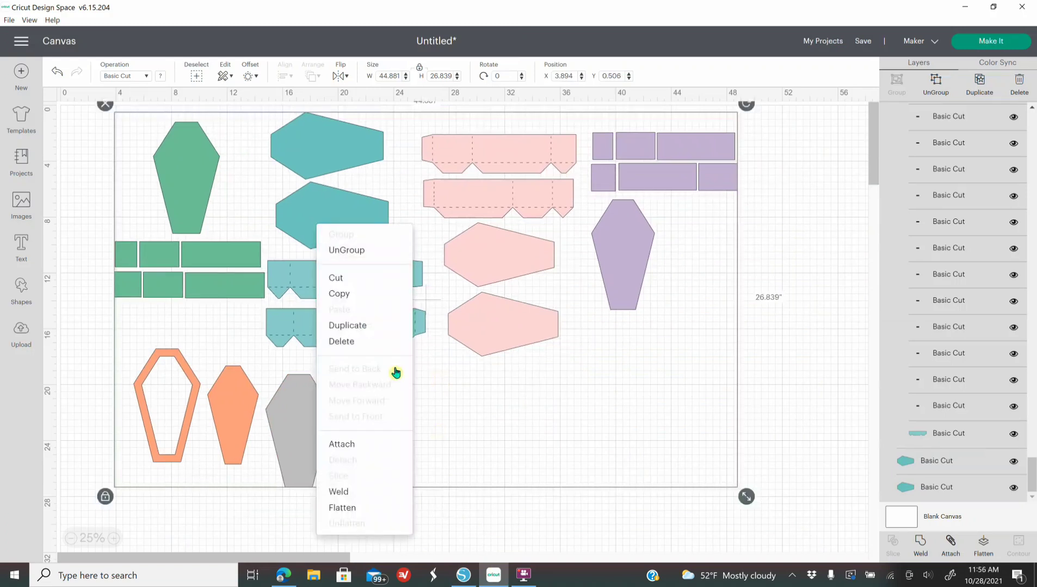
click(361, 251)
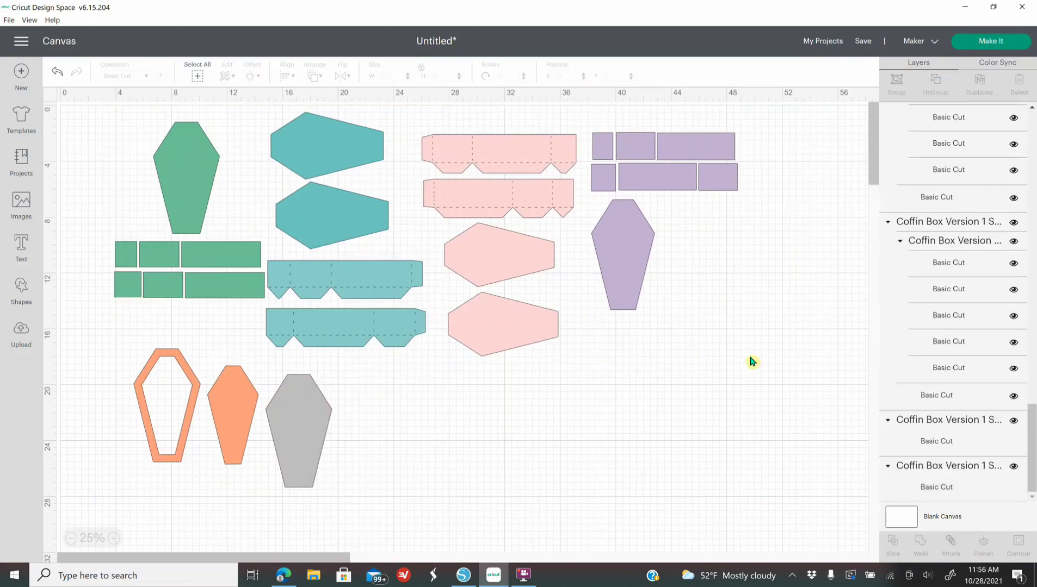
click(624, 273)
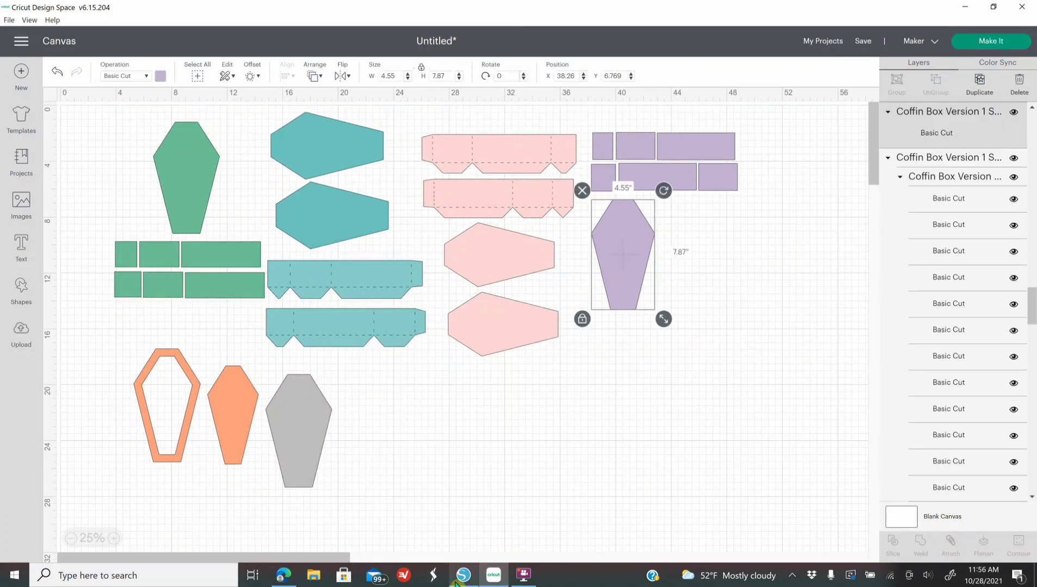
Switch to Silhouette Studio, ungroup the coffin box VERSION 1 design and select its purple coffin to check the size.
click(463, 575)
right_click(393, 283)
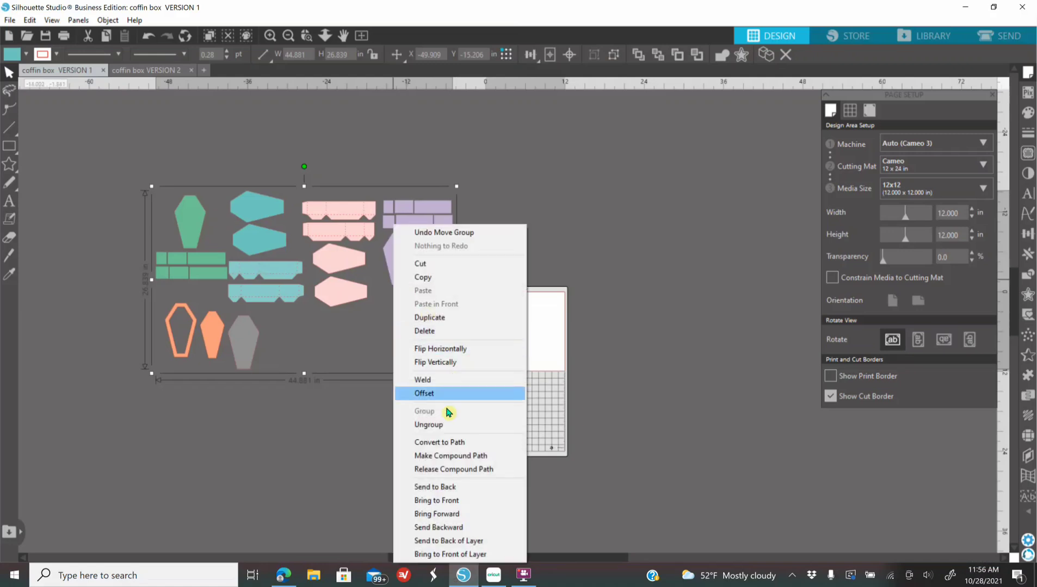
click(440, 425)
click(407, 270)
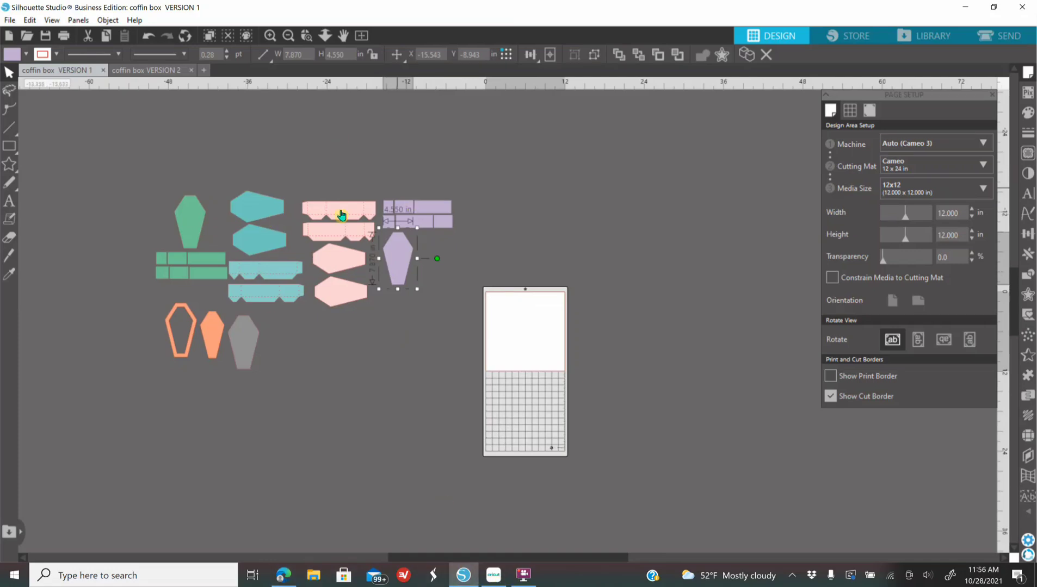
Group all the coffin box VERSION 1 pieces again and bring up the coffin box VERSION 2 design.
drag(142, 171, 501, 407)
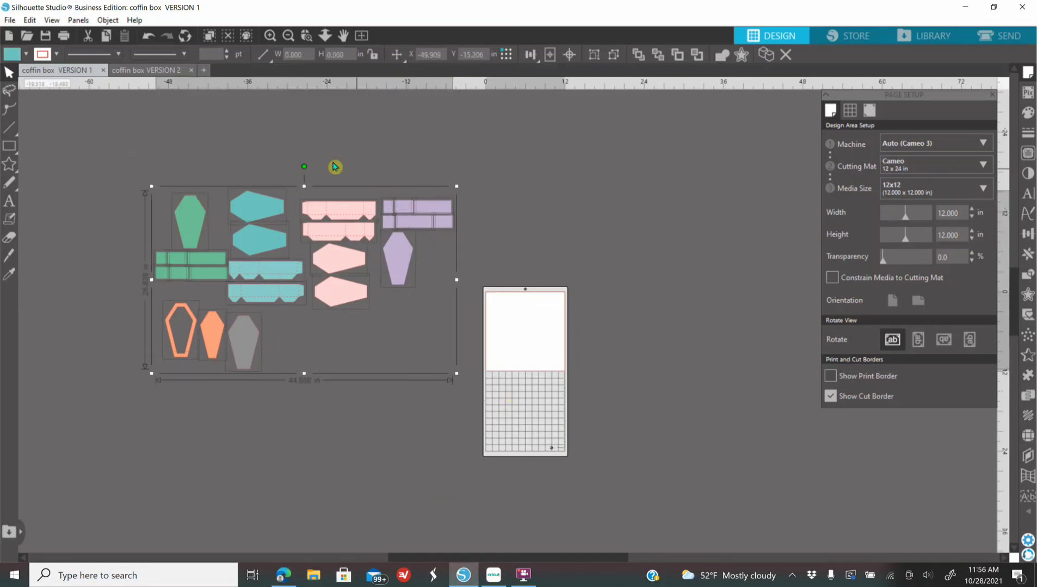
right_click(328, 392)
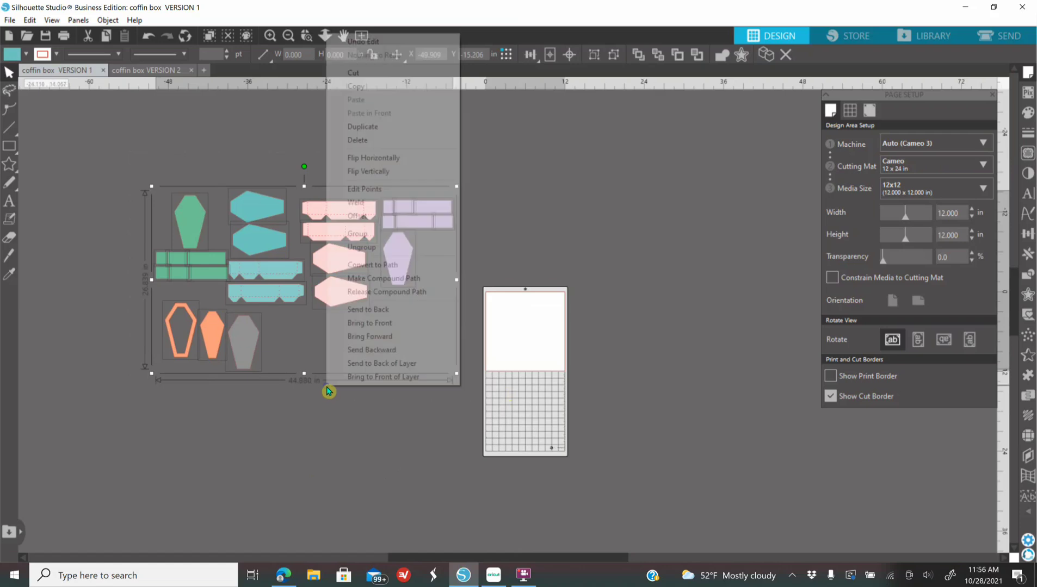
click(393, 234)
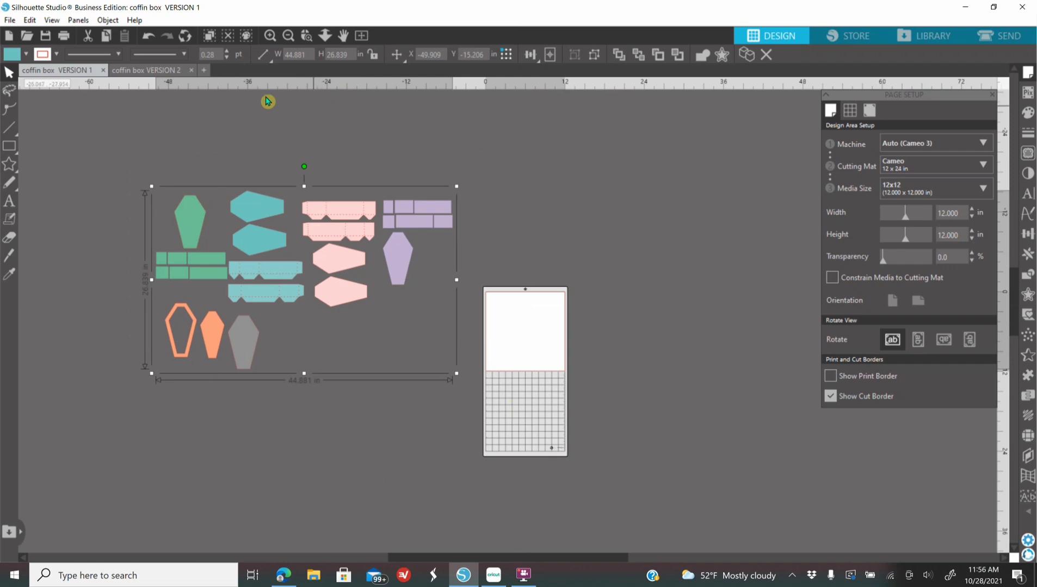
click(152, 74)
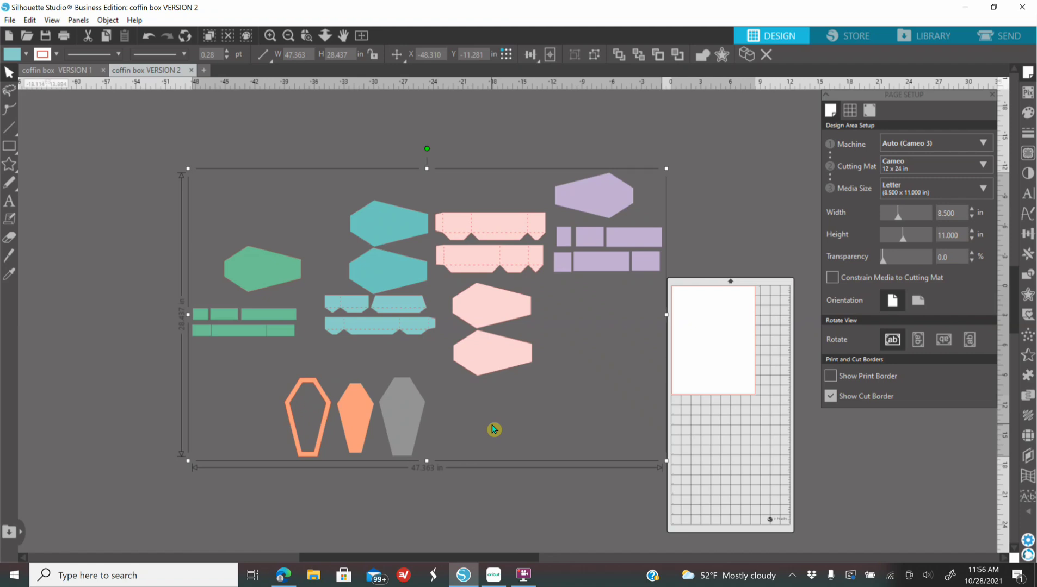
Switch to Cricut Design Space, group all the coffin box pieces and scale the group down to about 32.8 by 19.6 in.
click(493, 575)
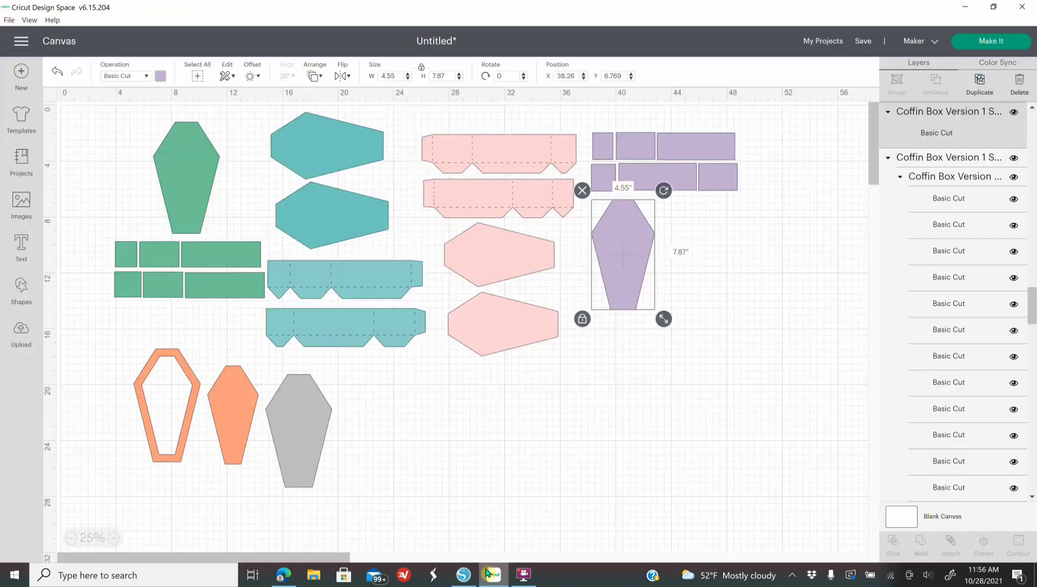
drag(85, 110, 792, 544)
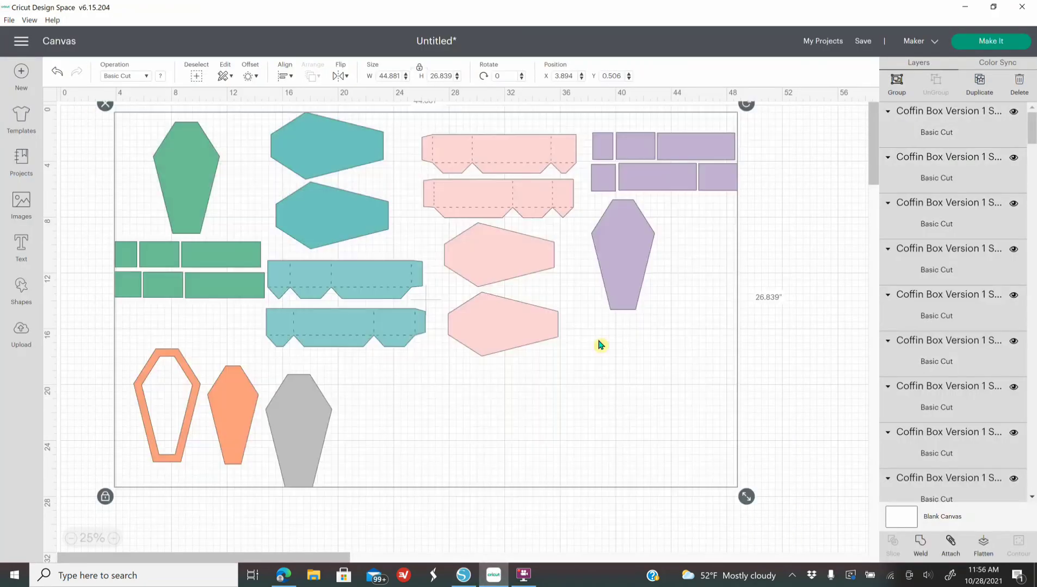
right_click(779, 241)
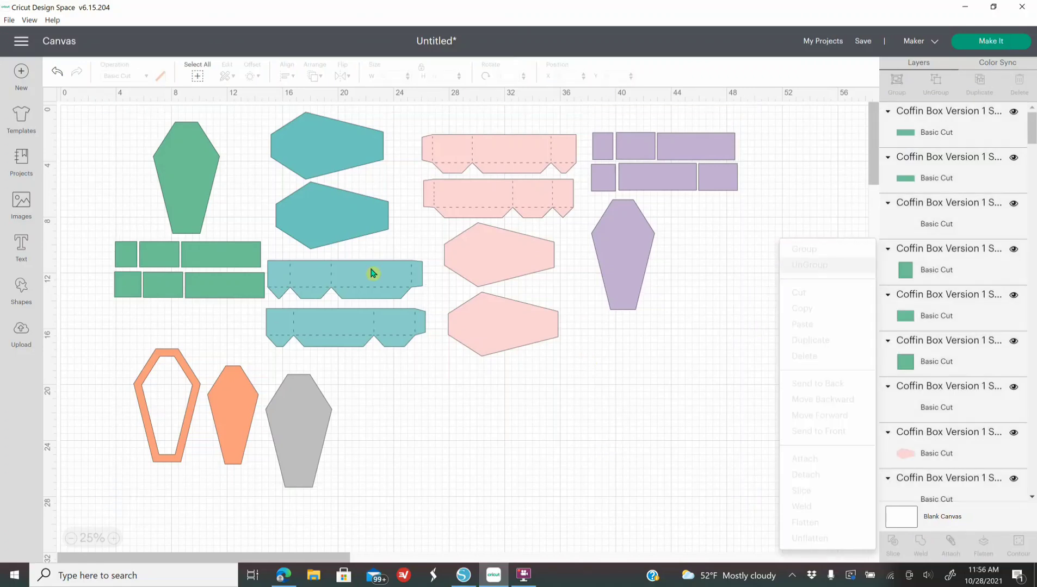
drag(100, 112, 809, 572)
right_click(623, 267)
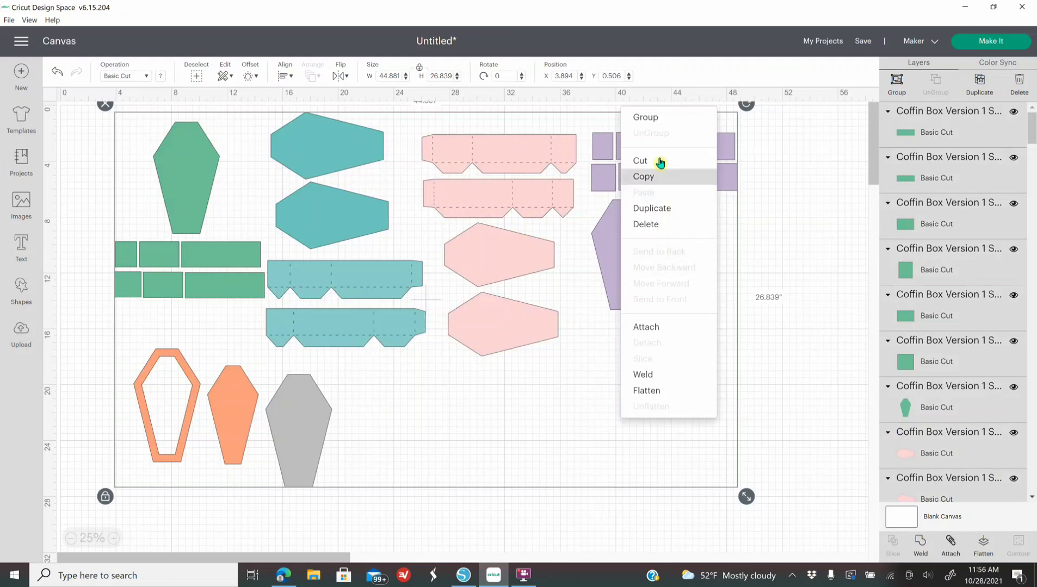
click(657, 124)
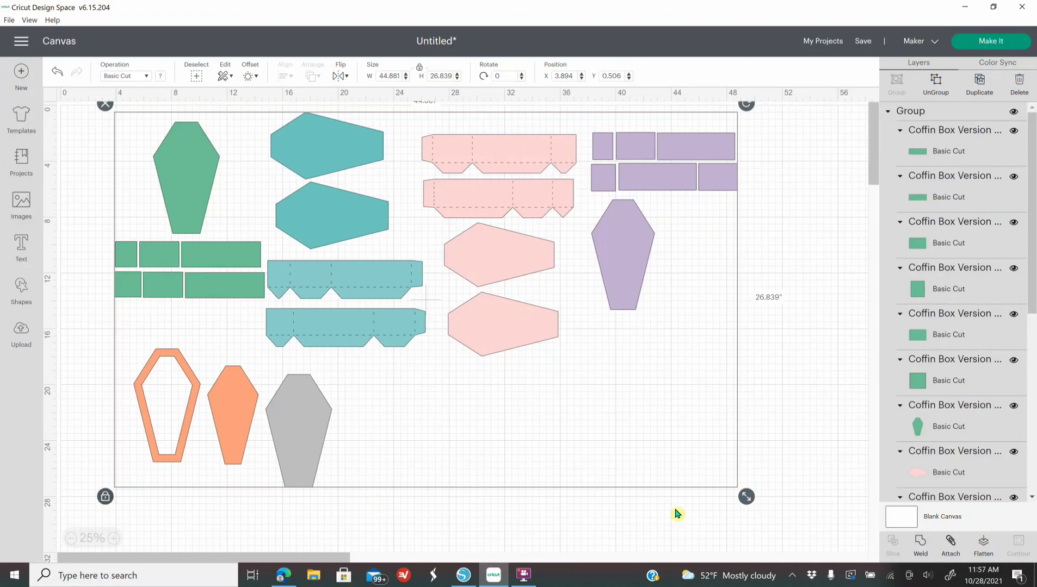
drag(745, 496, 581, 390)
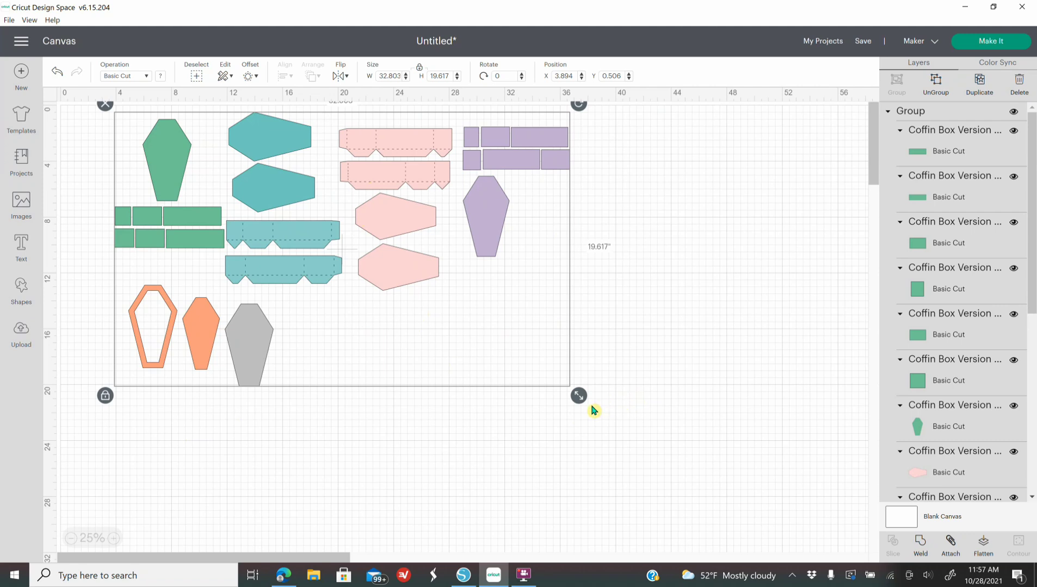
Switch to Silhouette Studio and view the coffin box VERSION 1 design.
click(462, 575)
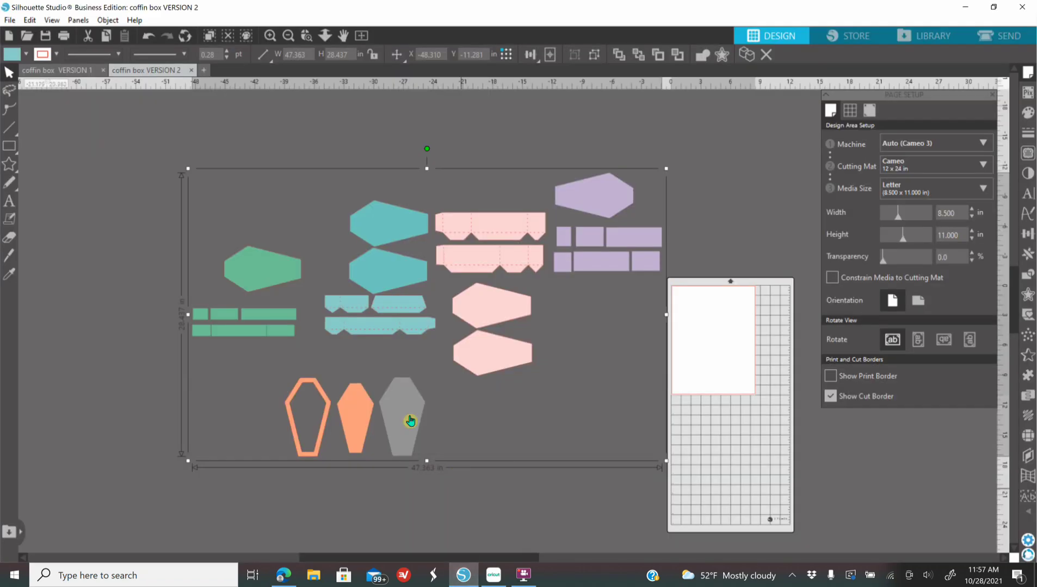
click(58, 70)
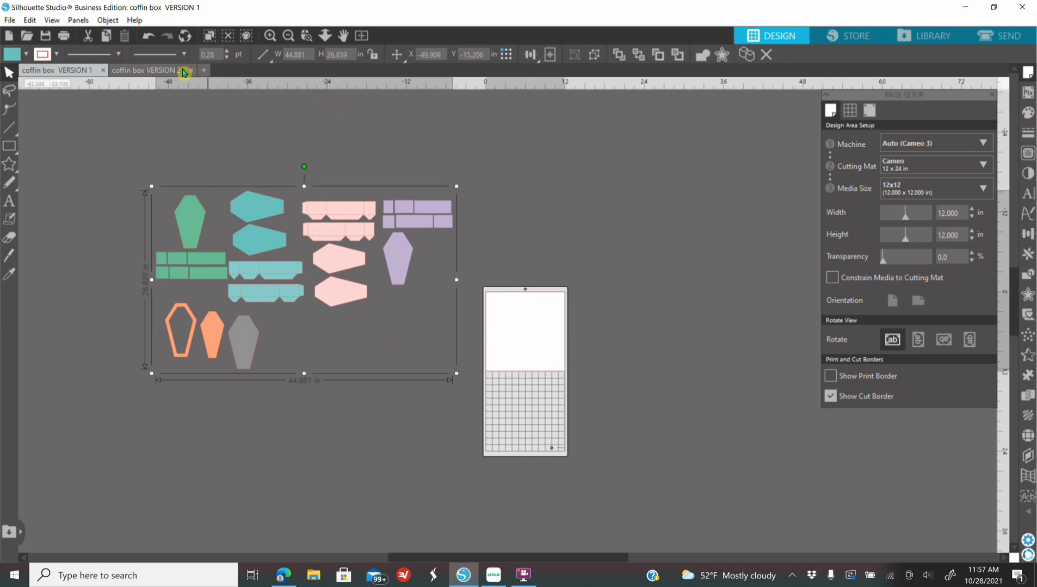
View the coffin box VERSION 2 design, return to VERSION 1, and scale its group down to about 28.4 by 17.0 in beside the mat.
click(159, 71)
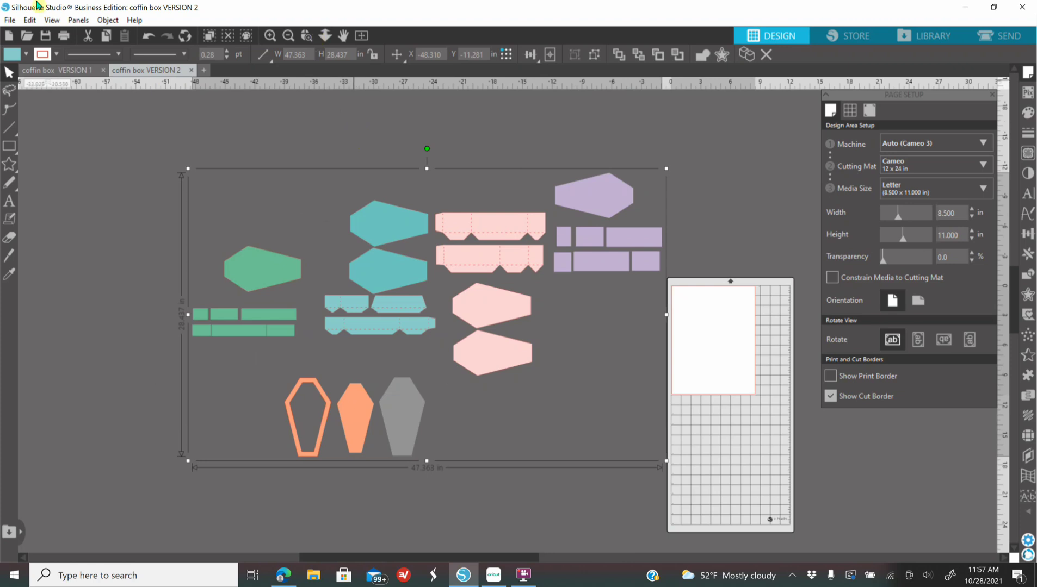
click(69, 76)
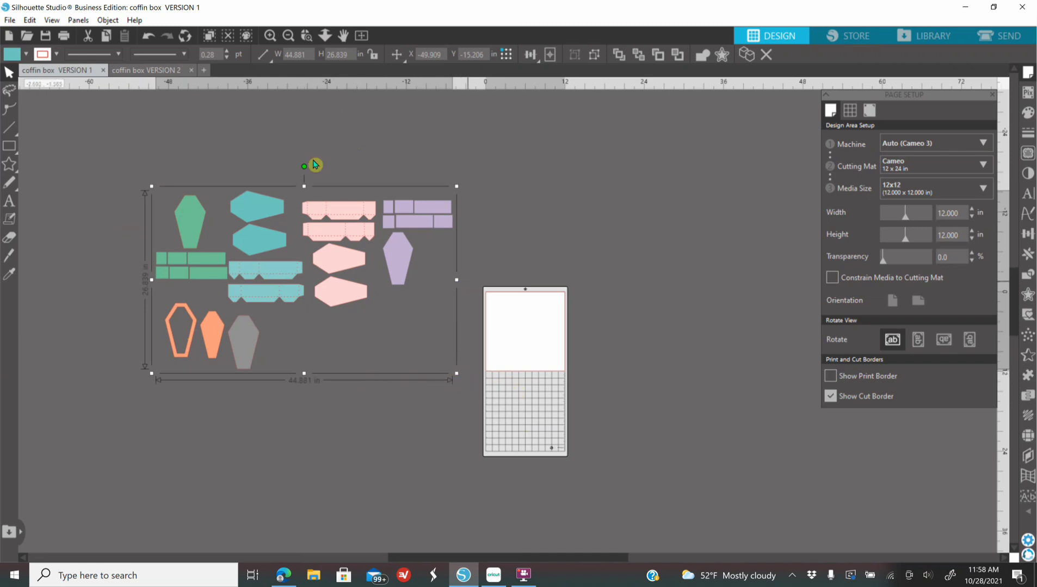
drag(458, 374, 363, 292)
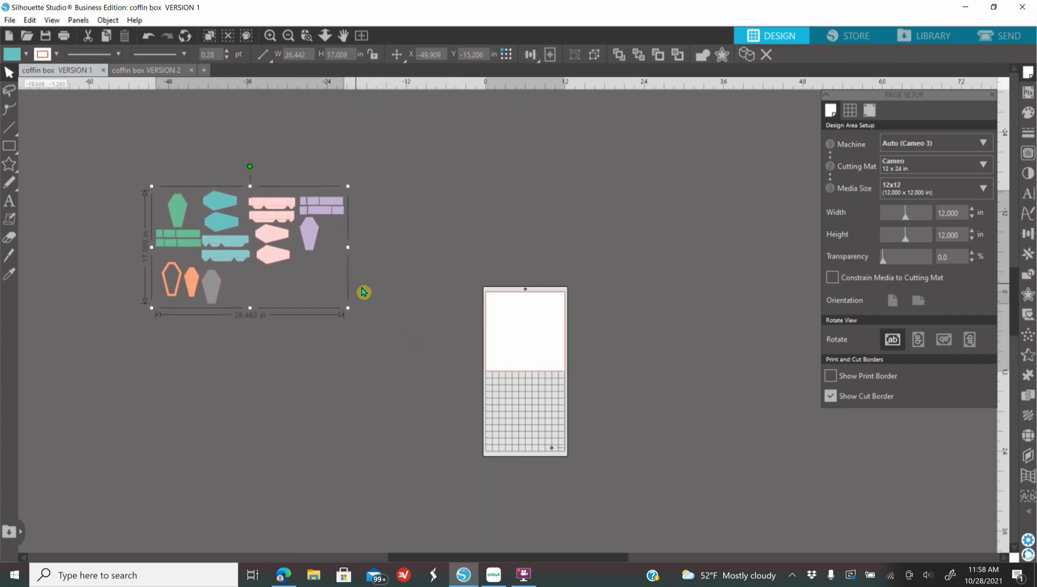
drag(274, 259, 379, 327)
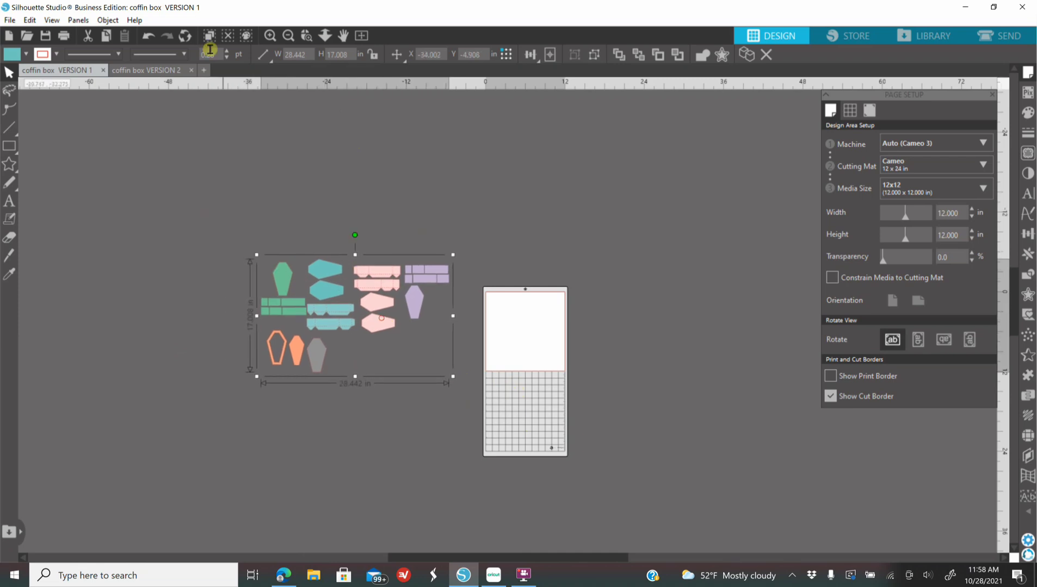
Shift the reduced coffin box group, ungroup it, and select the lower pink coffin to check its size.
click(270, 36)
drag(204, 344, 291, 309)
right_click(297, 308)
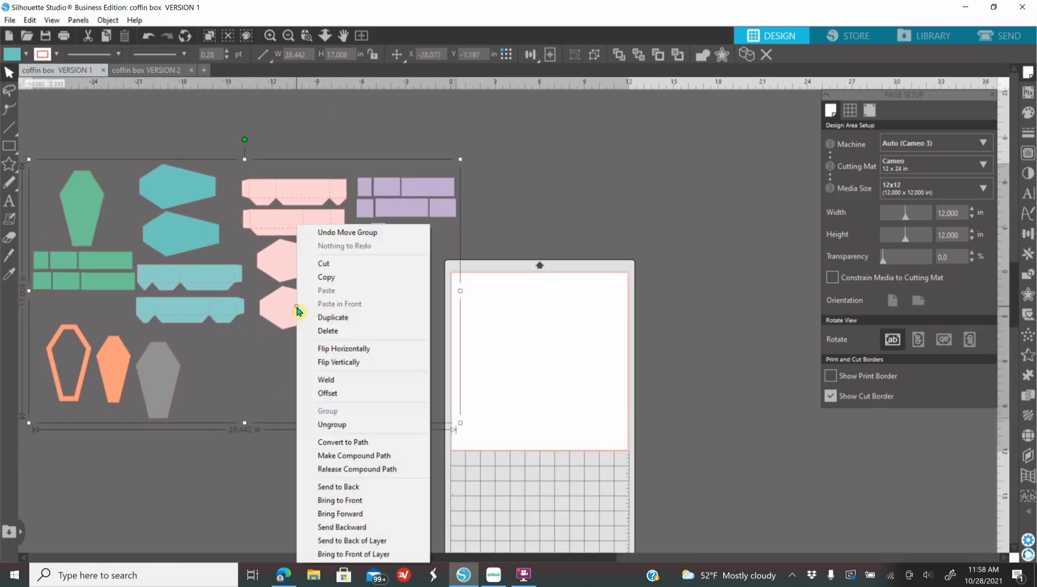
click(362, 424)
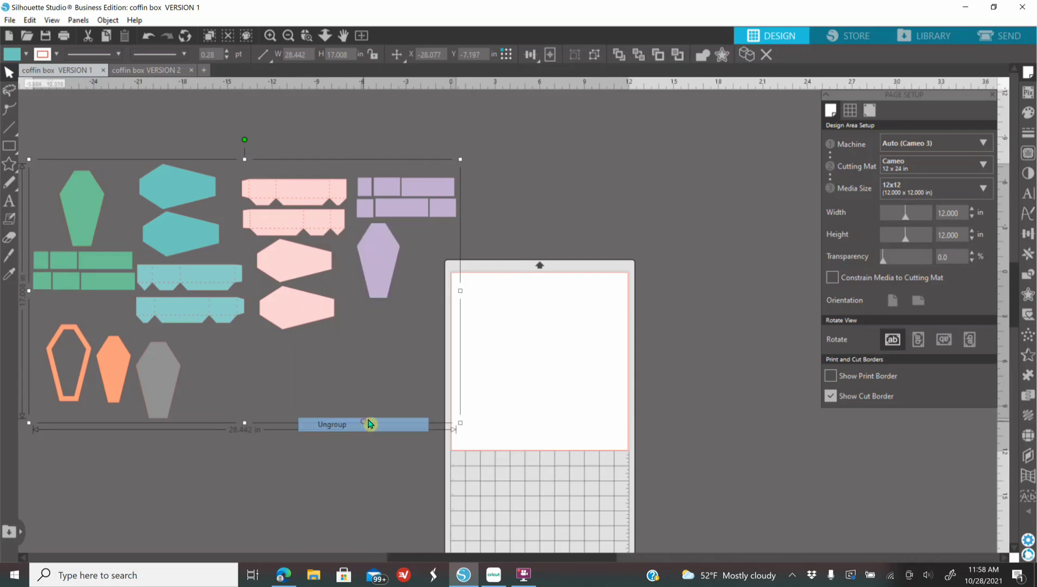
click(584, 340)
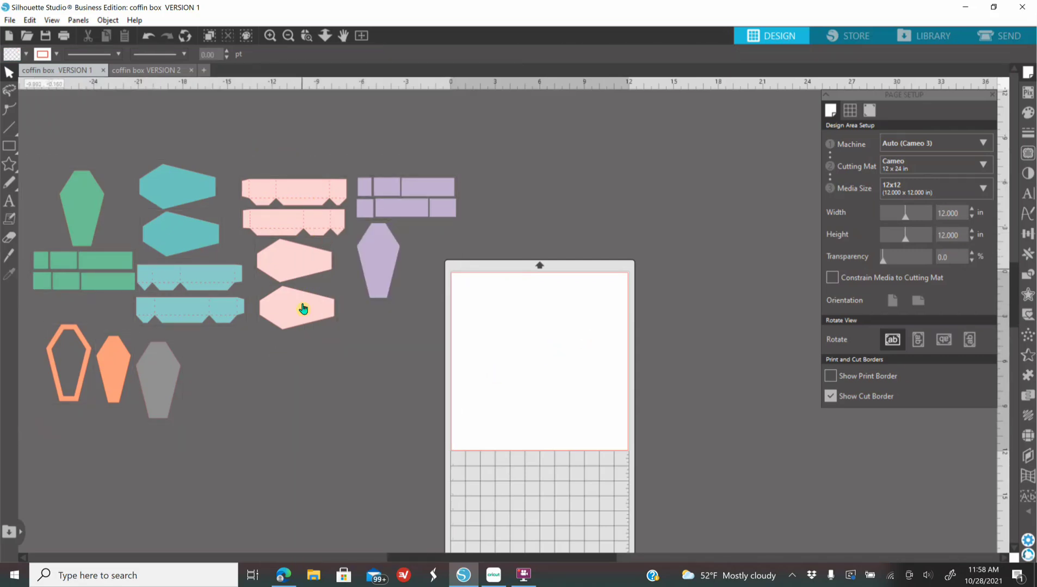
click(277, 309)
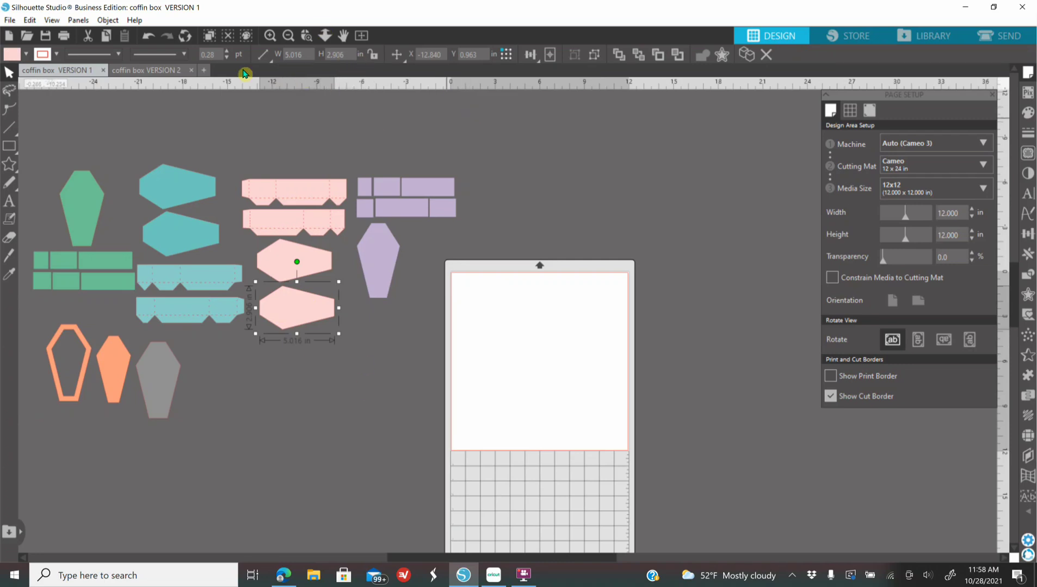
Undo the ungrouping, moves, scaling and earlier grouping of the coffin box VERSION 1 pieces, back to separate full-size pieces.
click(152, 38)
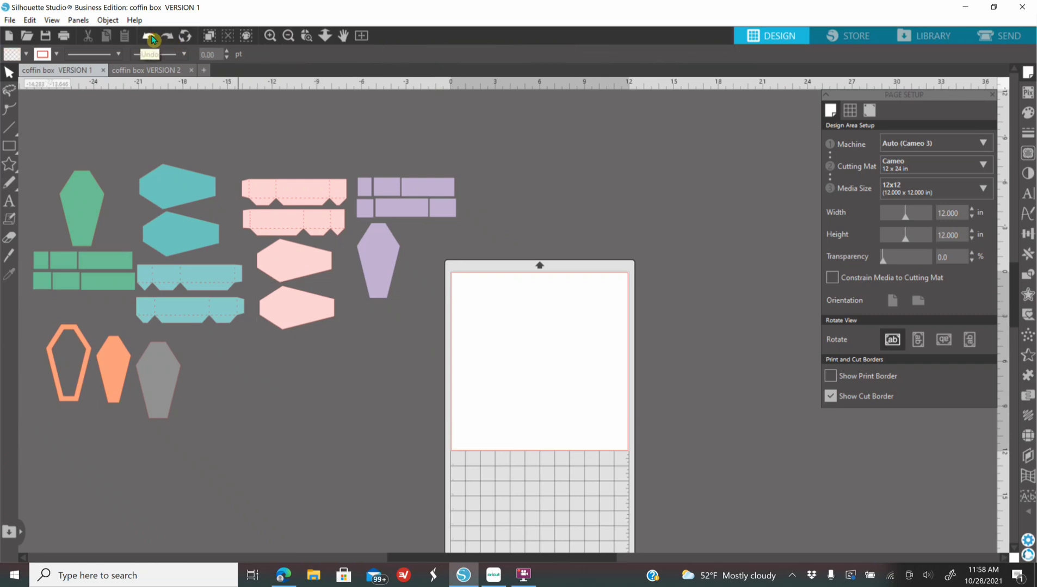
click(152, 37)
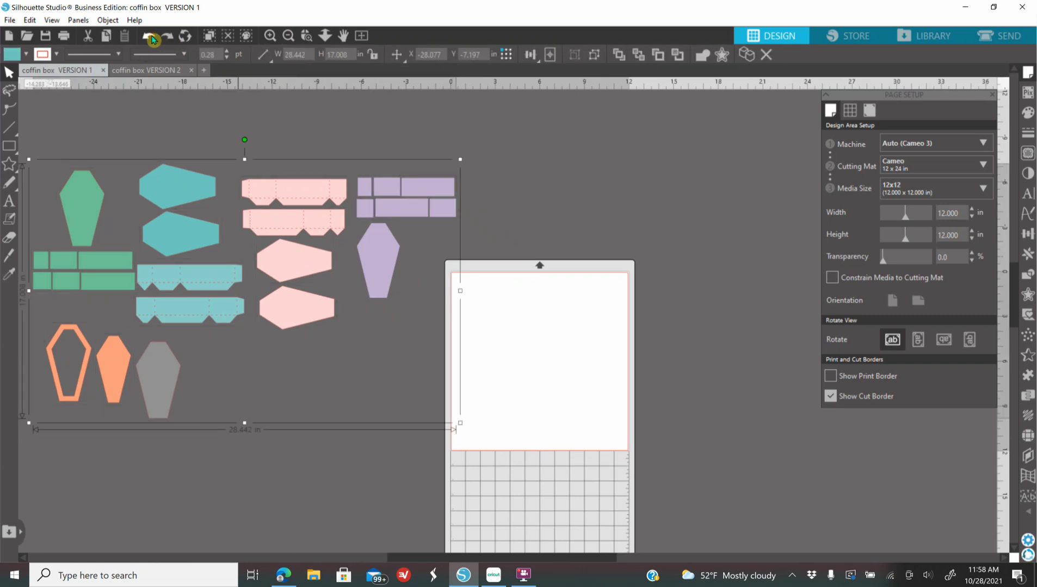
click(152, 38)
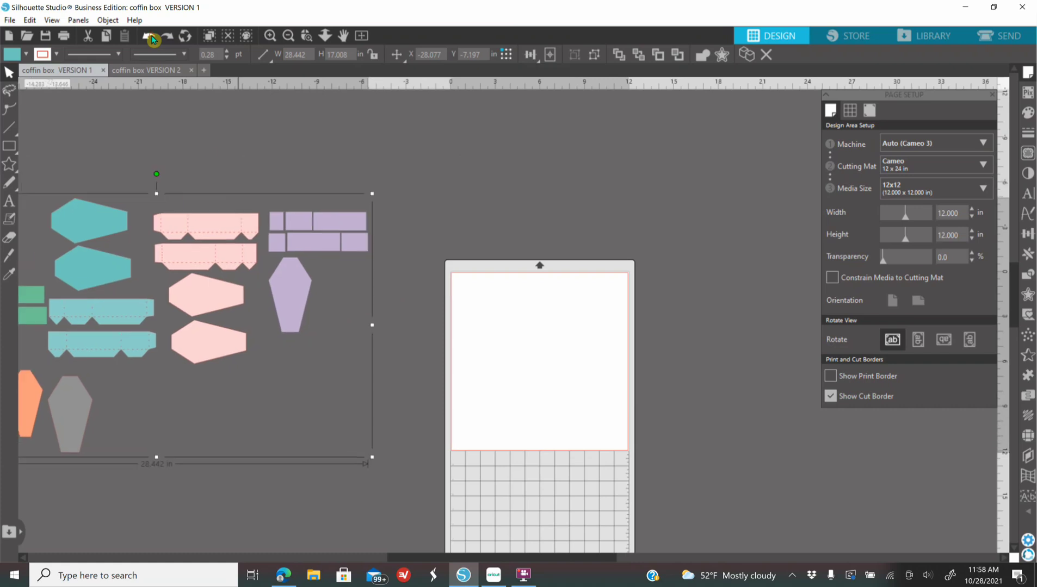
click(152, 38)
click(152, 38)
click(152, 38)
click(151, 38)
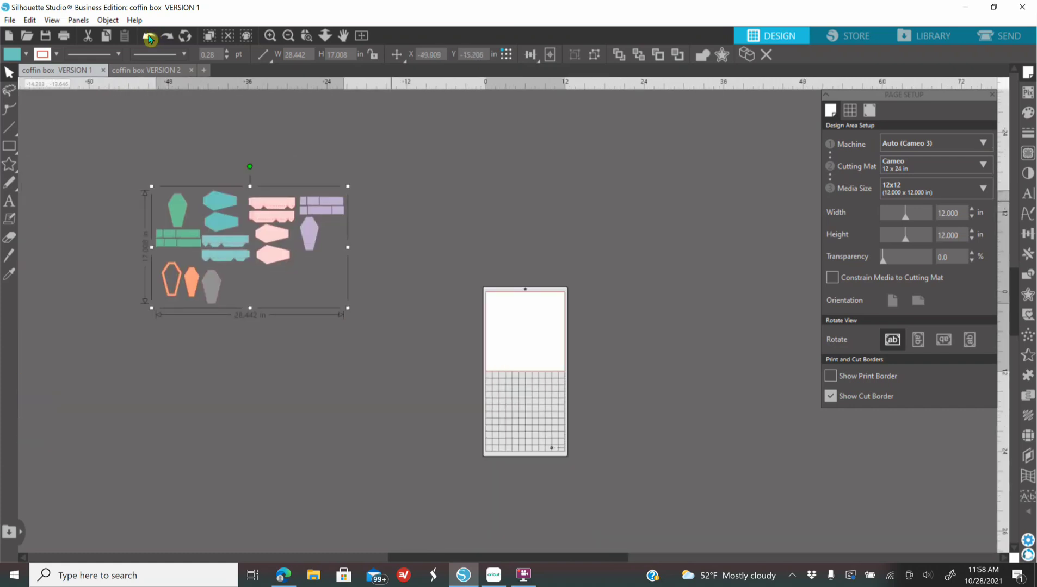
click(151, 38)
click(150, 38)
click(150, 38)
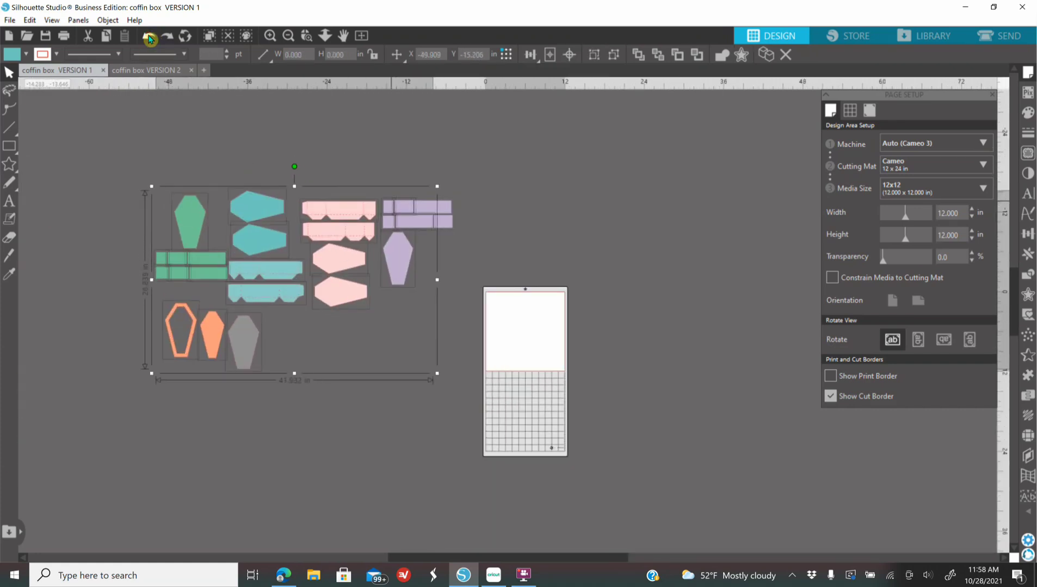
click(149, 38)
click(149, 39)
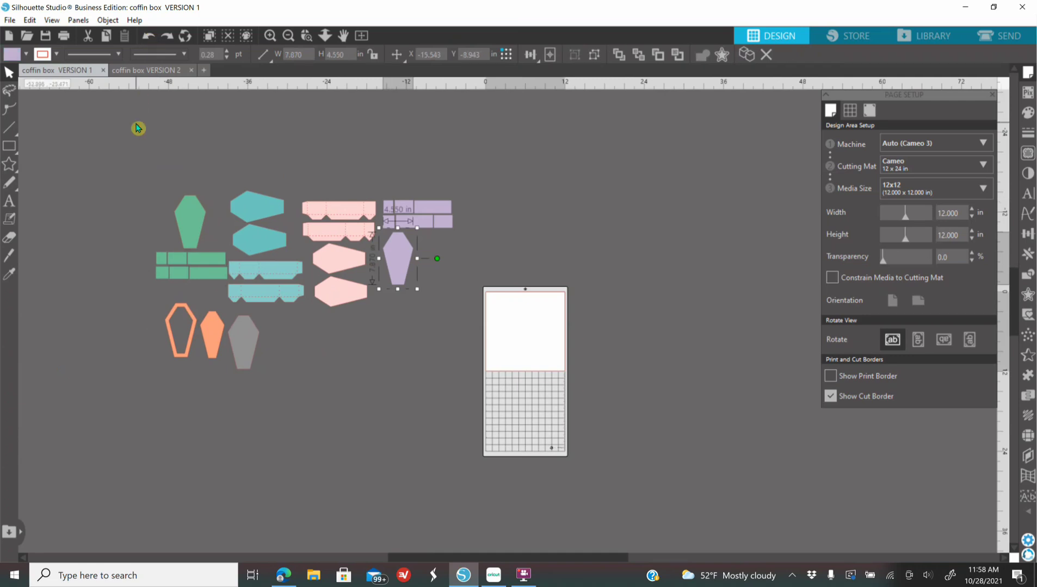
Select all the coffin box VERSION 1 pieces, move them together about 3.7 in right and 3.7 in down, and deselect them.
drag(121, 183, 512, 351)
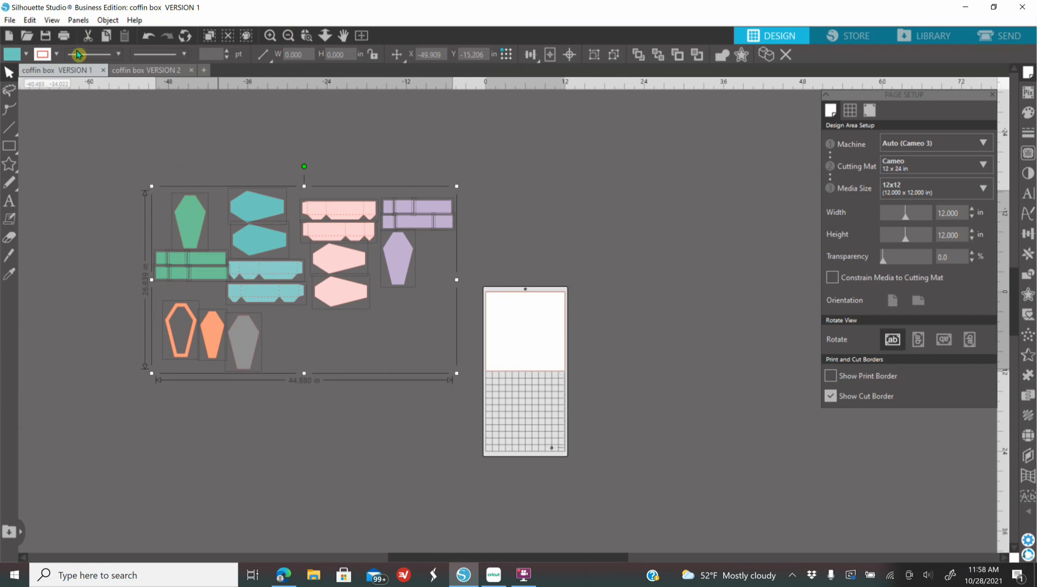
drag(346, 305, 367, 329)
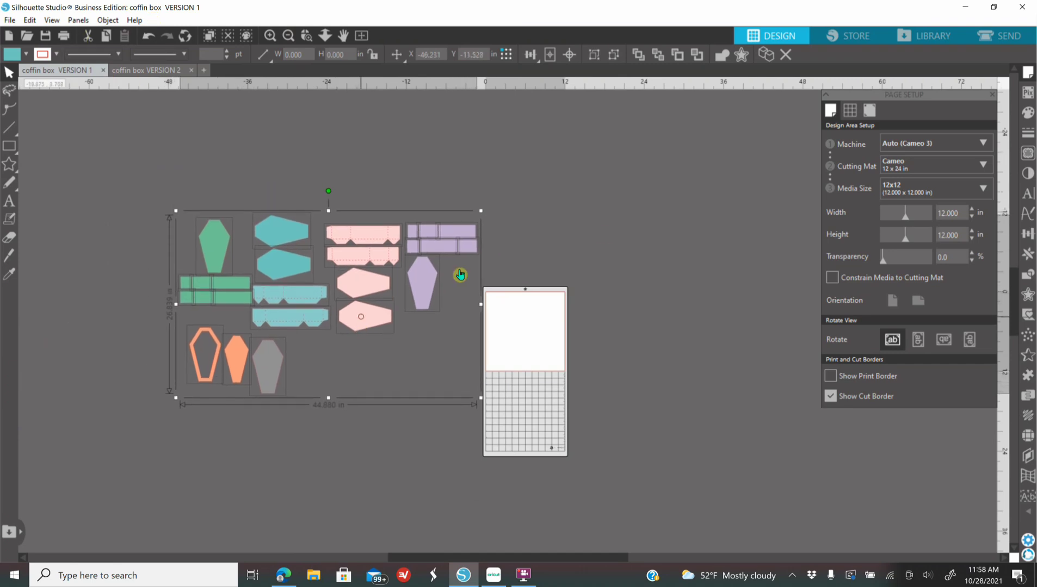
click(460, 275)
click(270, 35)
click(270, 36)
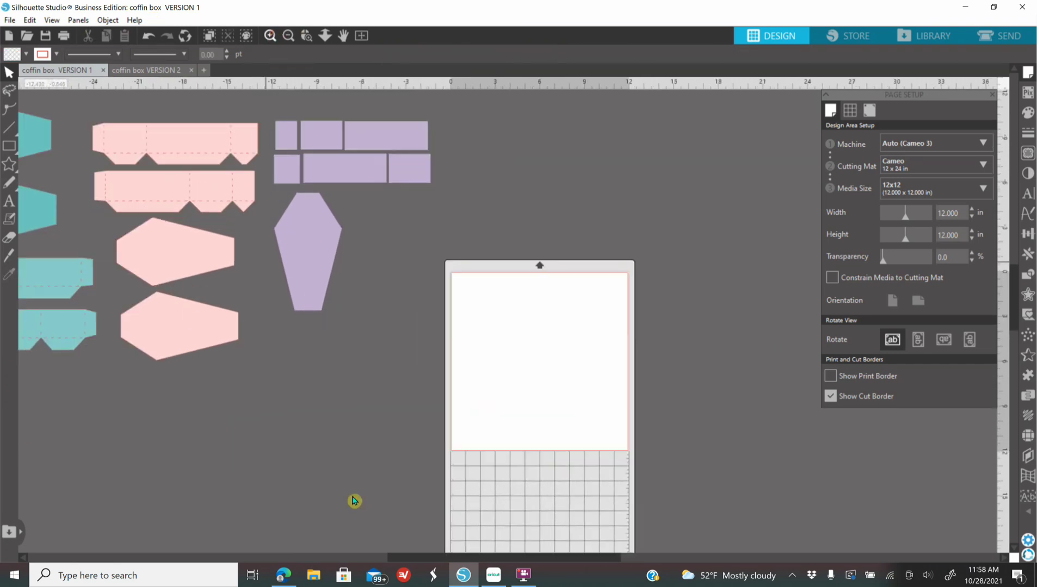
drag(434, 559, 288, 558)
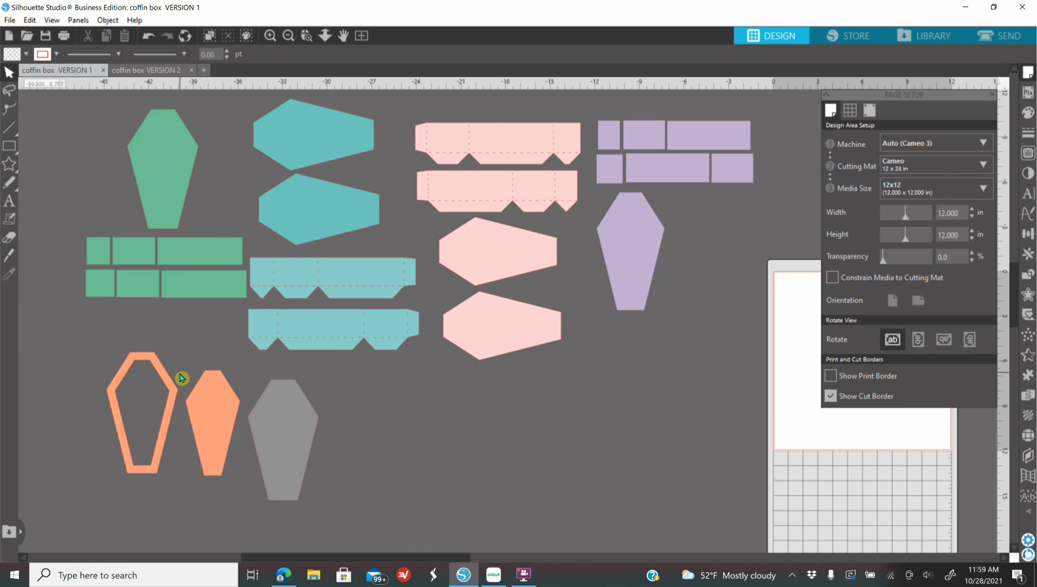
Move the orange coffin frame, the solid orange coffin and the grey coffin slightly up and to the right.
drag(167, 420, 174, 406)
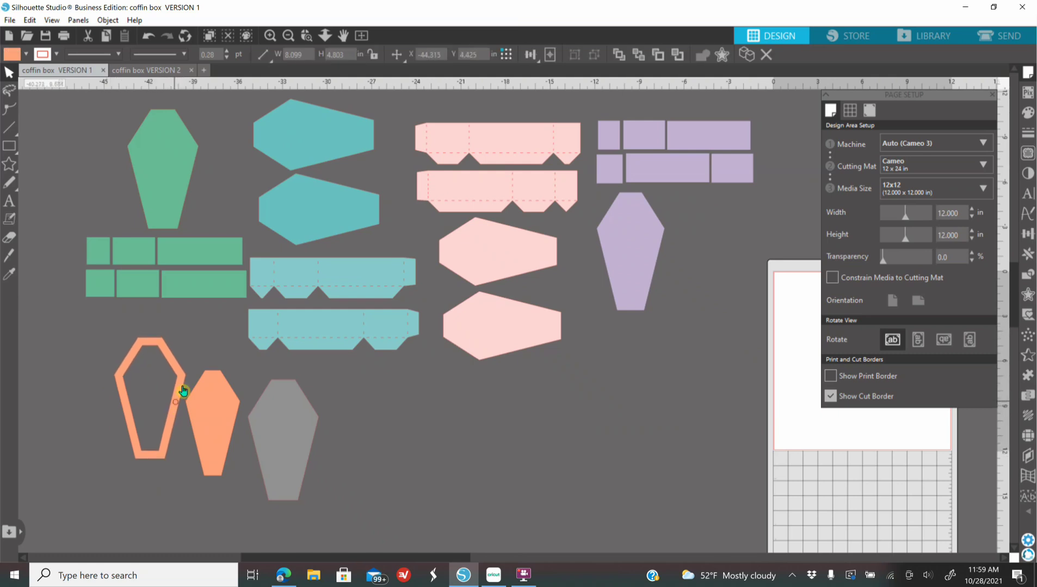
click(256, 204)
mouse_move(207, 442)
mouse_down()
mouse_move(214, 434)
mouse_move(143, 426)
mouse_move(225, 446)
mouse_up()
drag(296, 485, 299, 448)
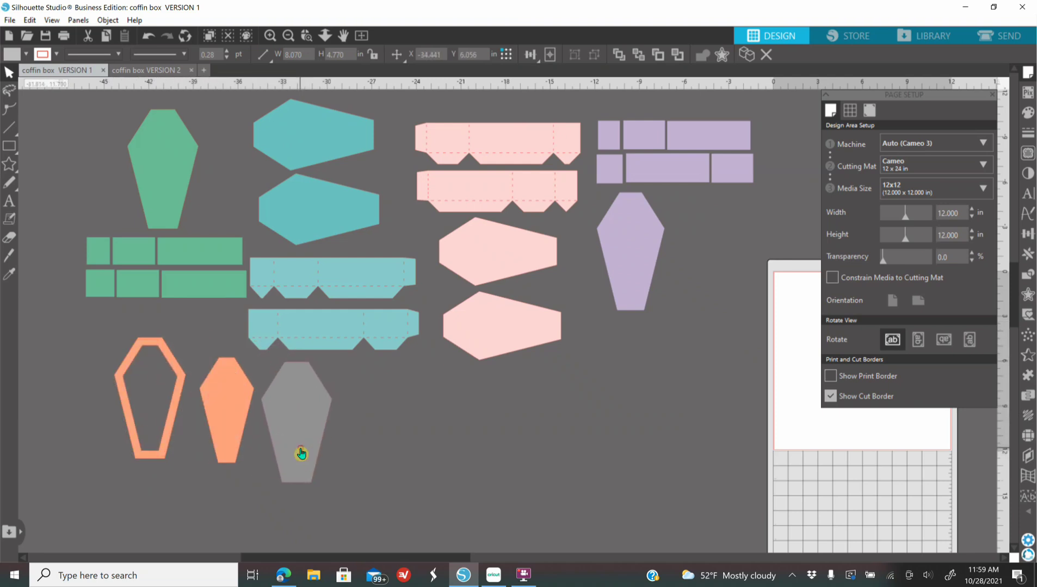
click(376, 419)
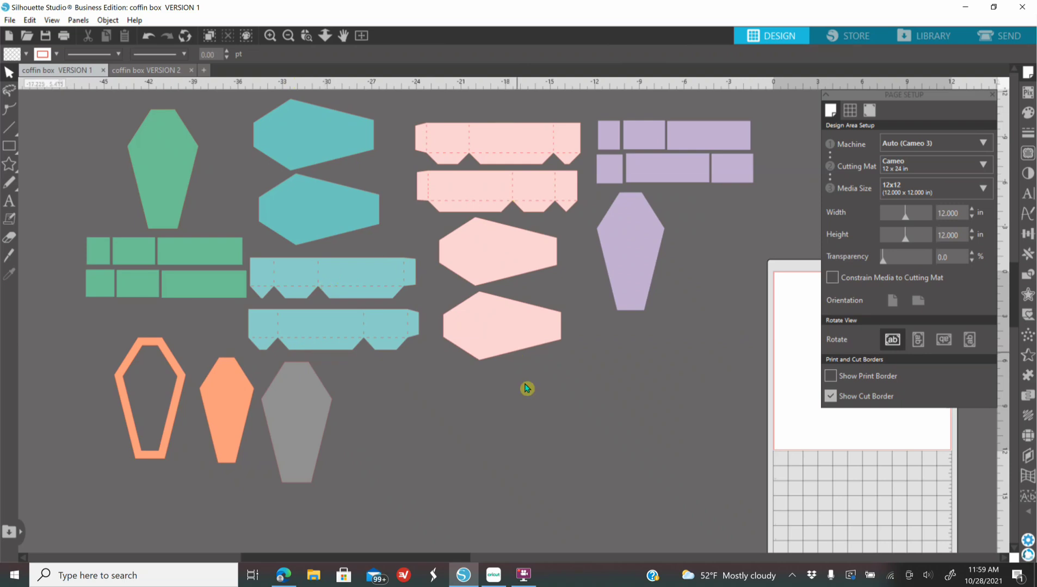
Look at the coffin box VERSION 2 design, return to VERSION 1, and close Page Setup to view the whole layout.
click(141, 74)
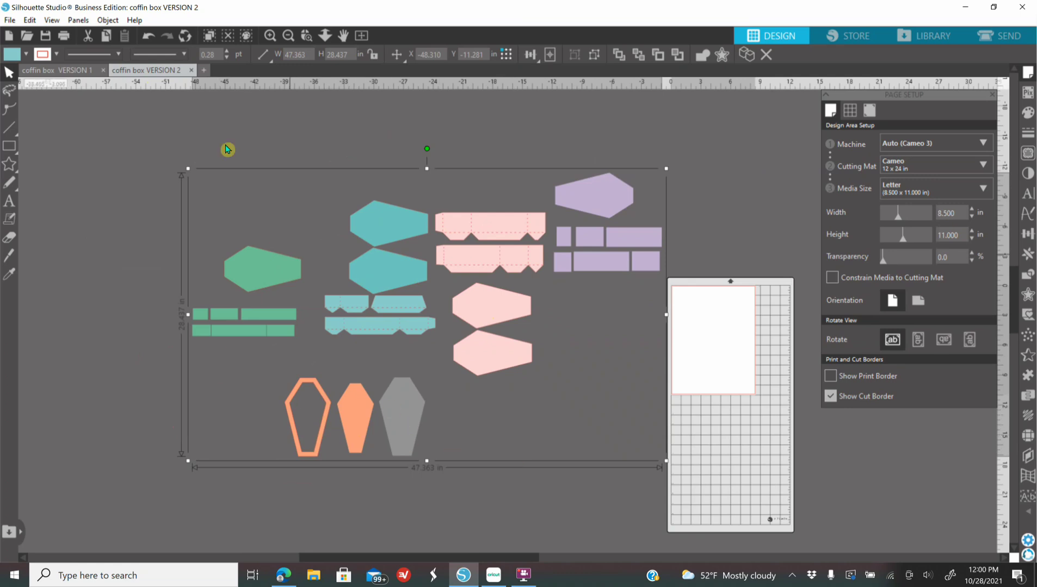
click(57, 71)
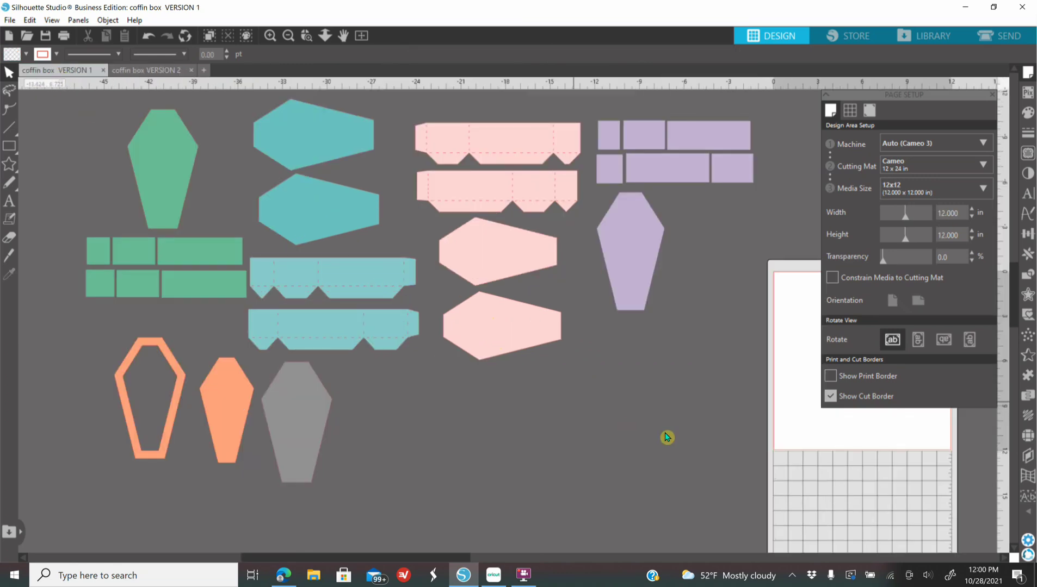
scroll(685, 419, up, 1)
click(985, 96)
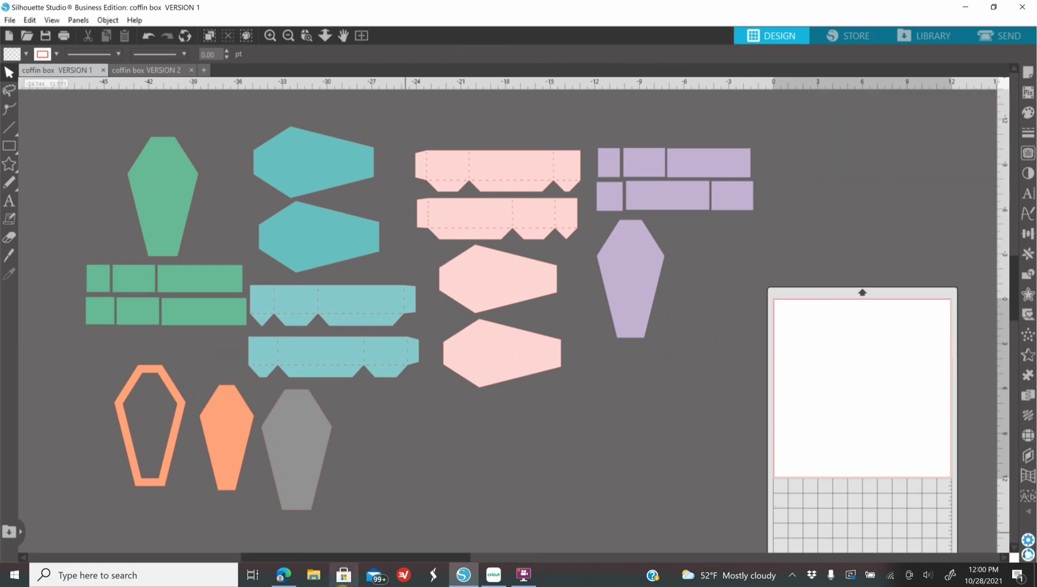
drag(404, 560, 445, 556)
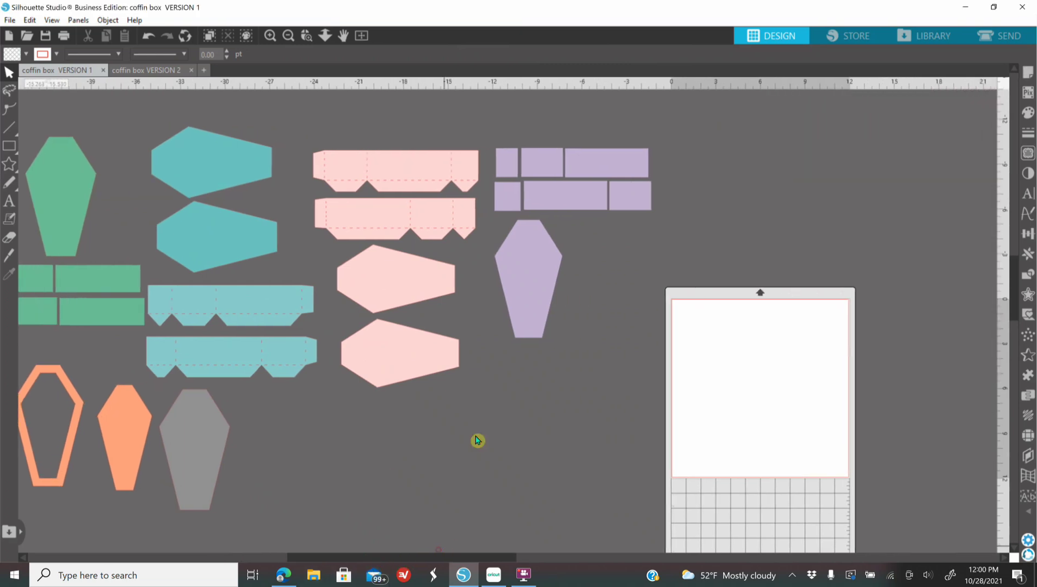
click(303, 36)
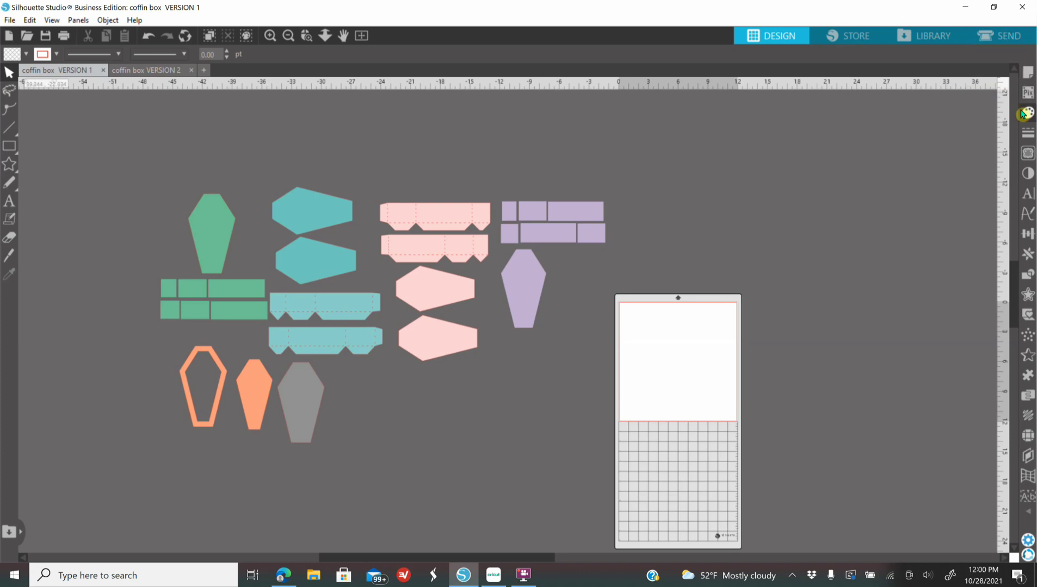
Open Page Setup and set the media size to Letter (8.5 x 11 in).
click(1029, 79)
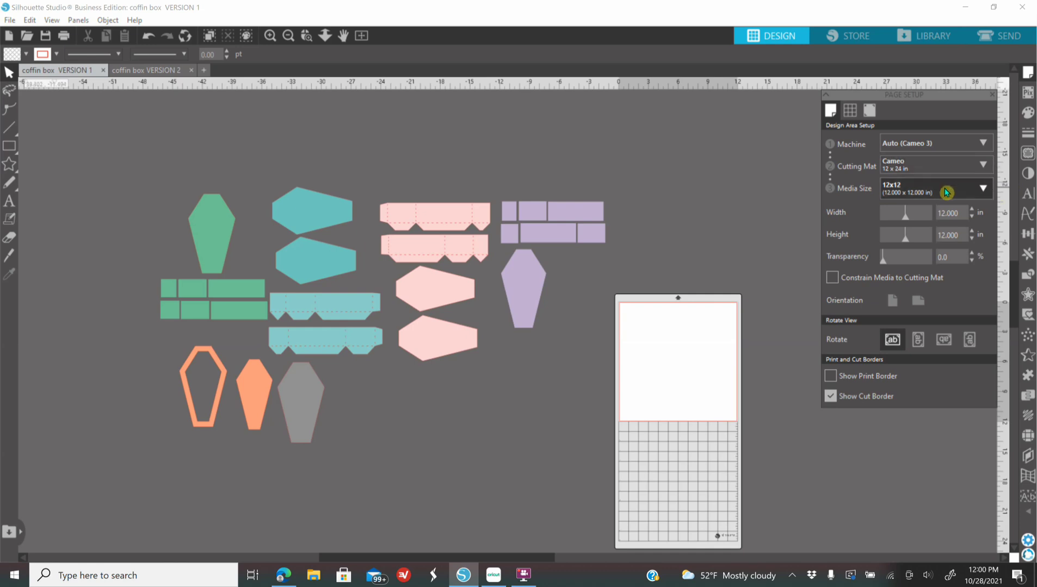
click(914, 191)
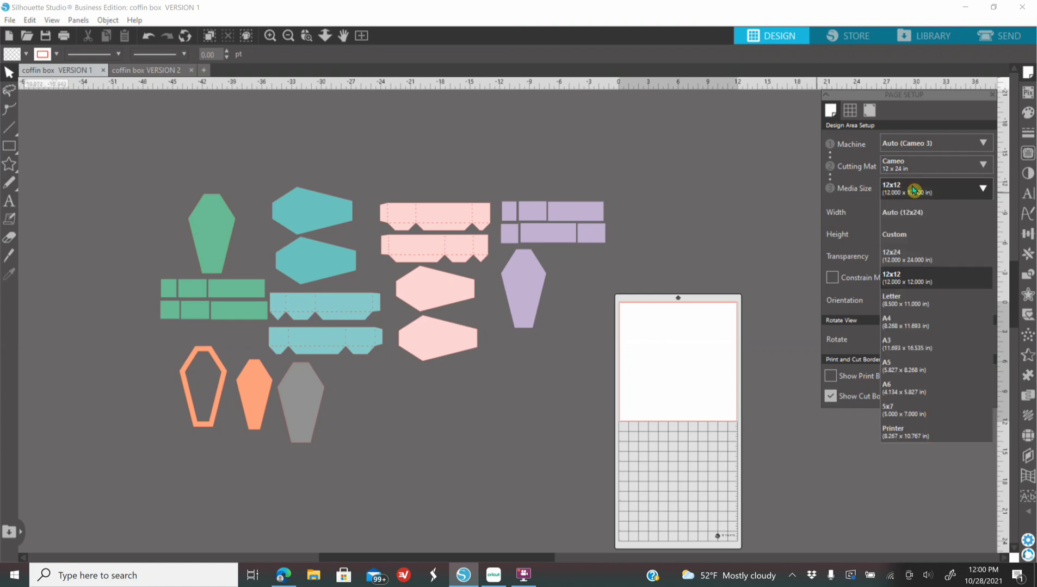
click(912, 309)
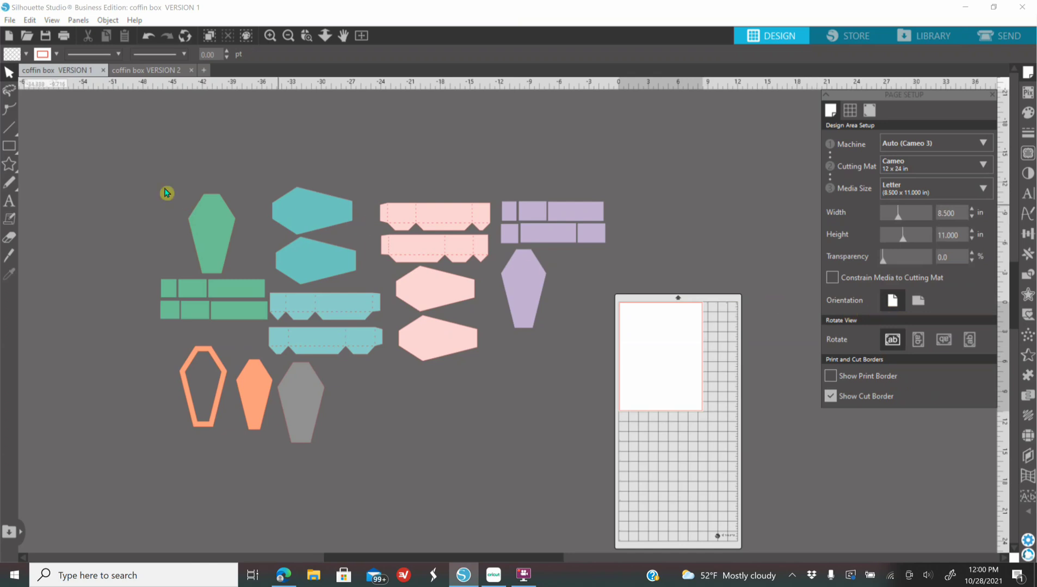
Select all the coffin box pieces and move them together closer to the cutting mat.
key(ctrl+a)
drag(510, 283, 624, 301)
drag(567, 363, 500, 348)
Set the media size to 12x12, deselect the pieces, and reposition the Page Setup window.
click(931, 191)
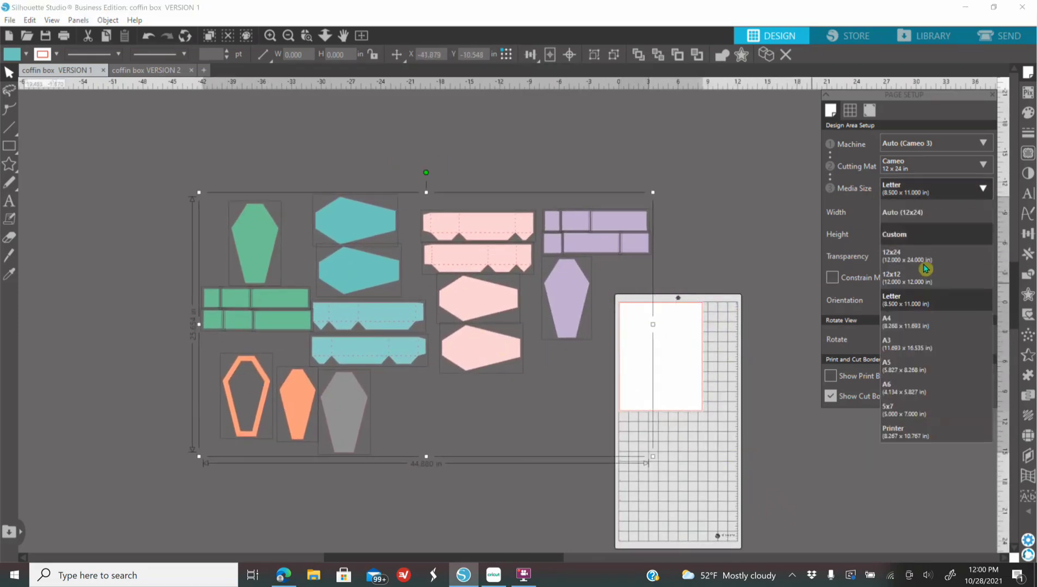
click(902, 278)
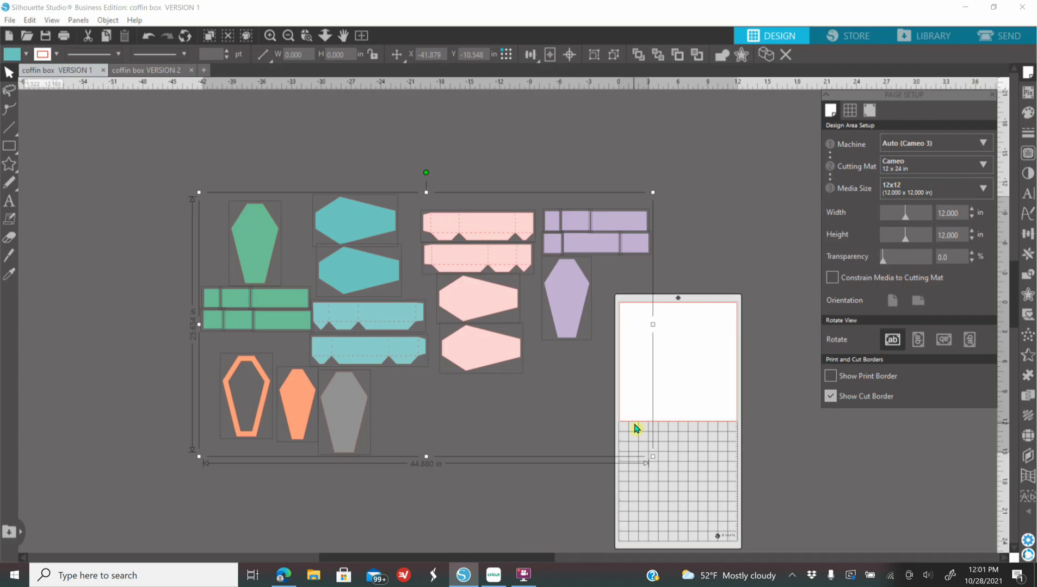
click(488, 553)
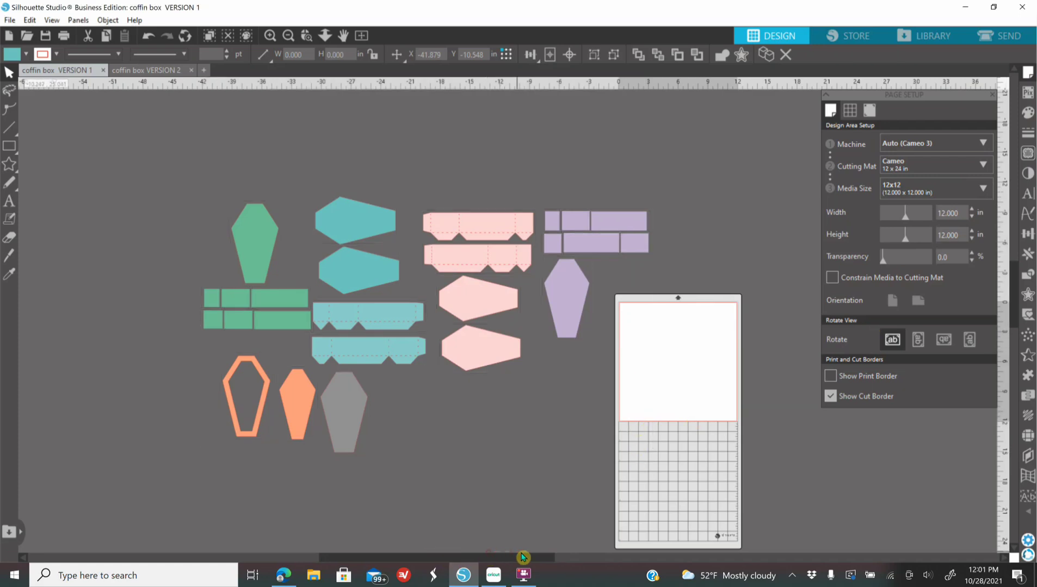
drag(530, 559, 588, 558)
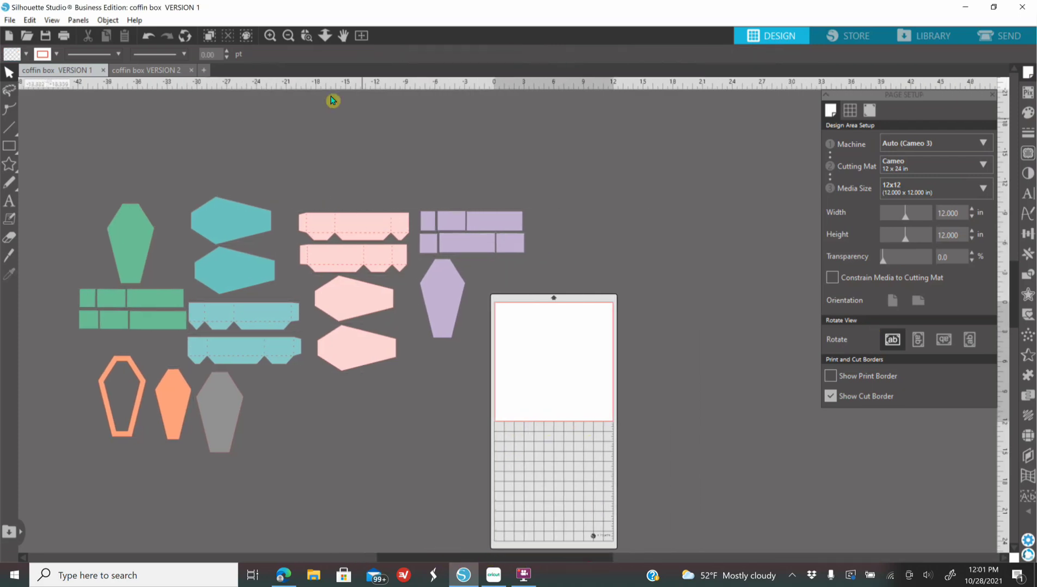
click(269, 36)
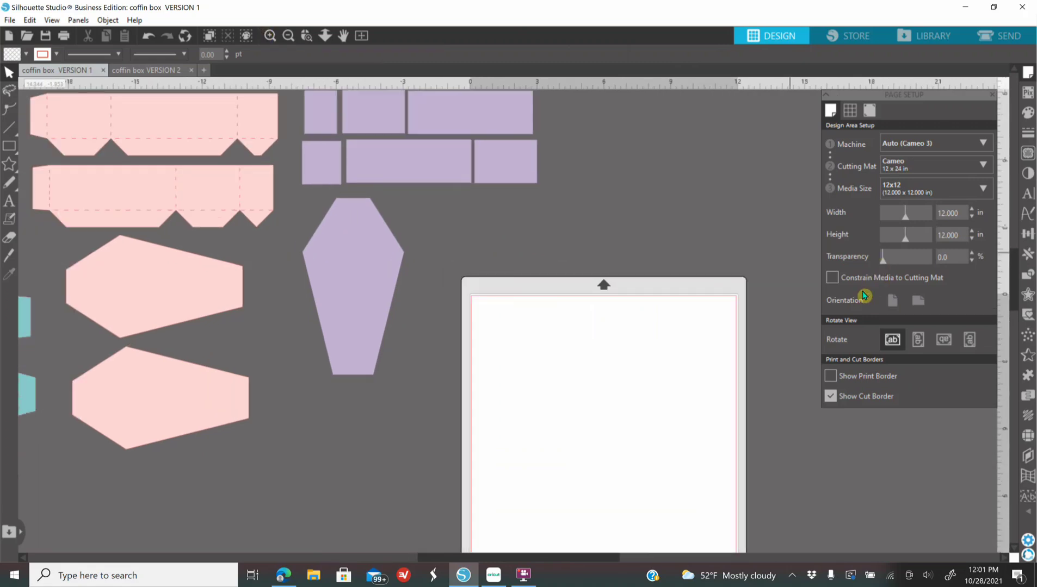
drag(885, 261, 812, 253)
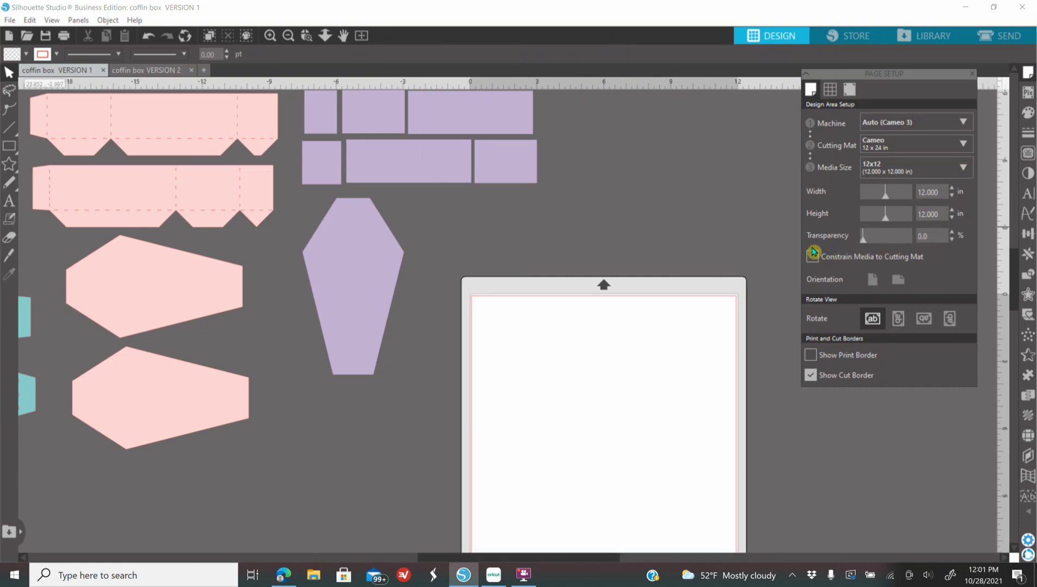
Place the two pink side strips and one pink coffin on the 12x12 media, moving the second pink coffin off to the side.
drag(933, 77, 963, 105)
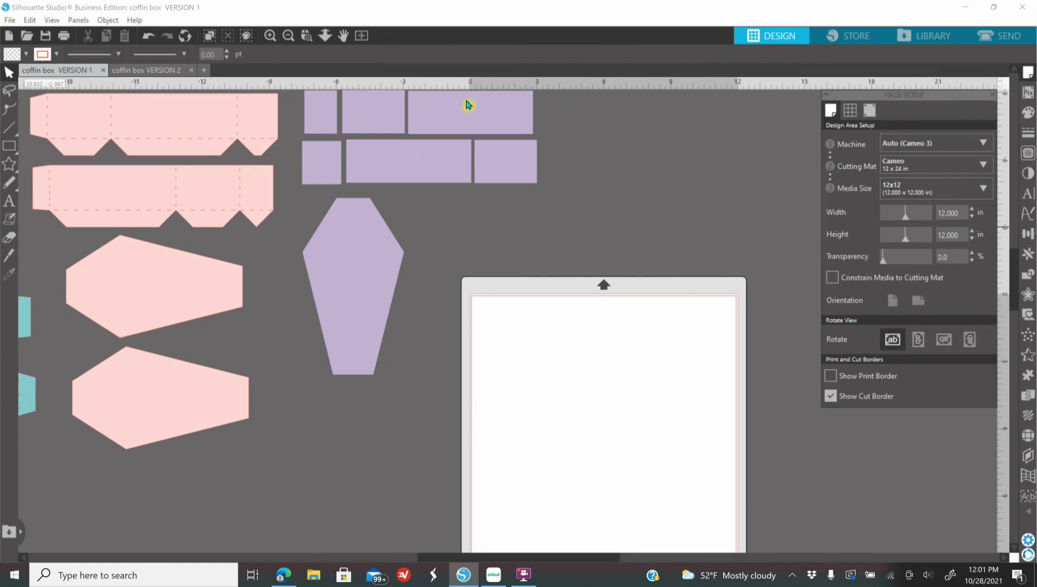
click(288, 36)
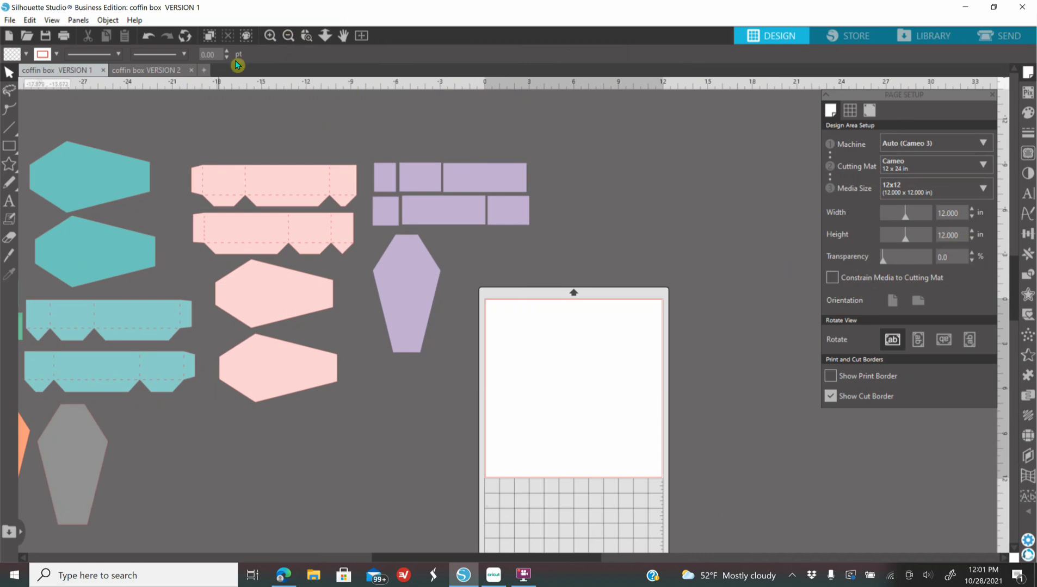
click(287, 36)
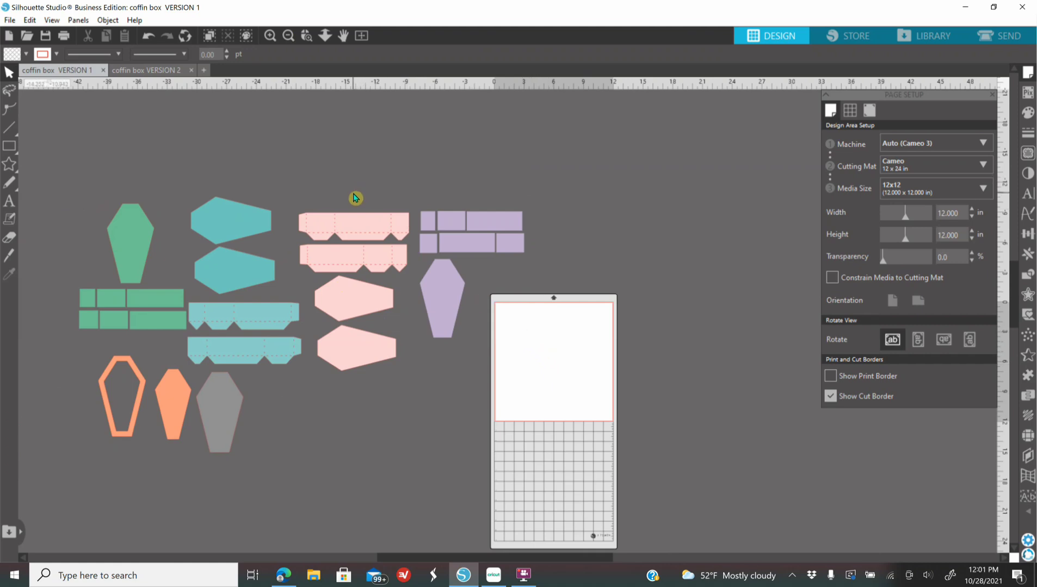
drag(338, 165, 548, 452)
click(777, 382)
drag(549, 395, 540, 393)
drag(559, 458, 734, 286)
drag(540, 332, 542, 330)
click(542, 360)
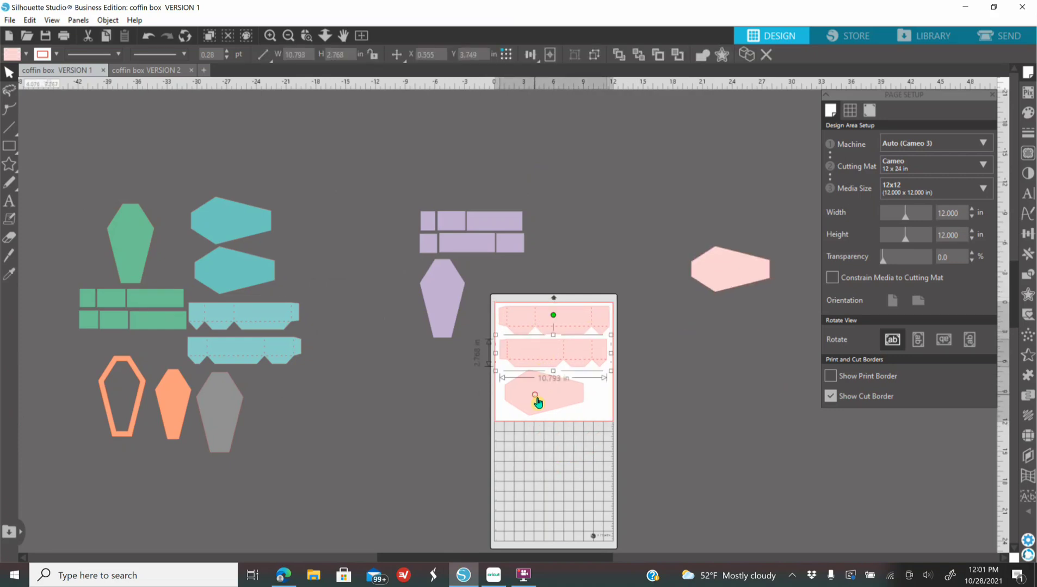
drag(537, 402, 540, 404)
click(764, 358)
Preview the cut and raise the Cardstock, Plain blade depth, setting force to 28 and passes to 2, and return to the design view.
click(1000, 37)
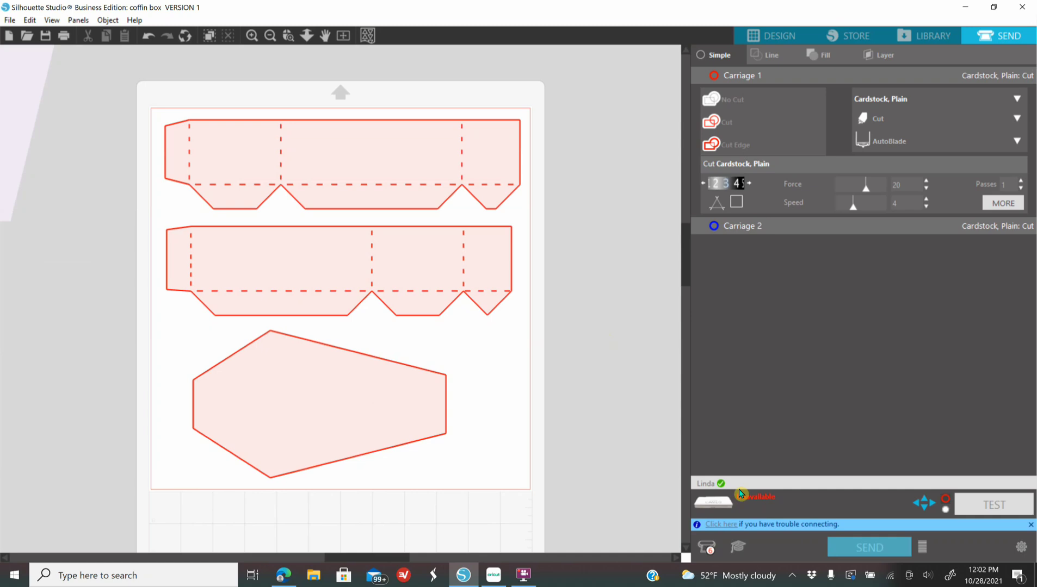
click(751, 185)
click(751, 184)
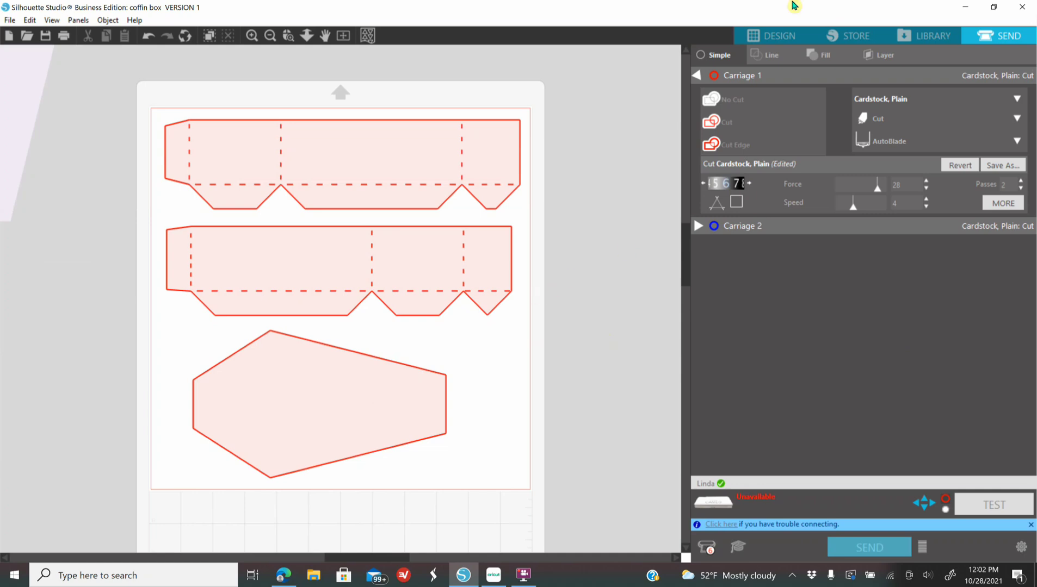
click(775, 38)
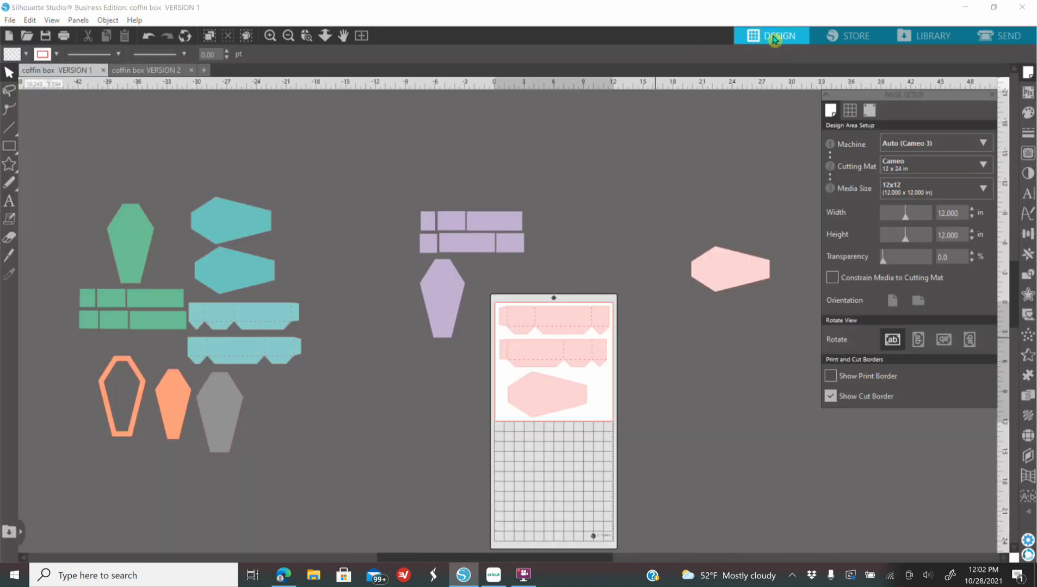
Return the placed pink pieces to their set and put the other pink coffin and one teal coffin on the media instead.
drag(542, 405, 349, 308)
drag(712, 271, 540, 333)
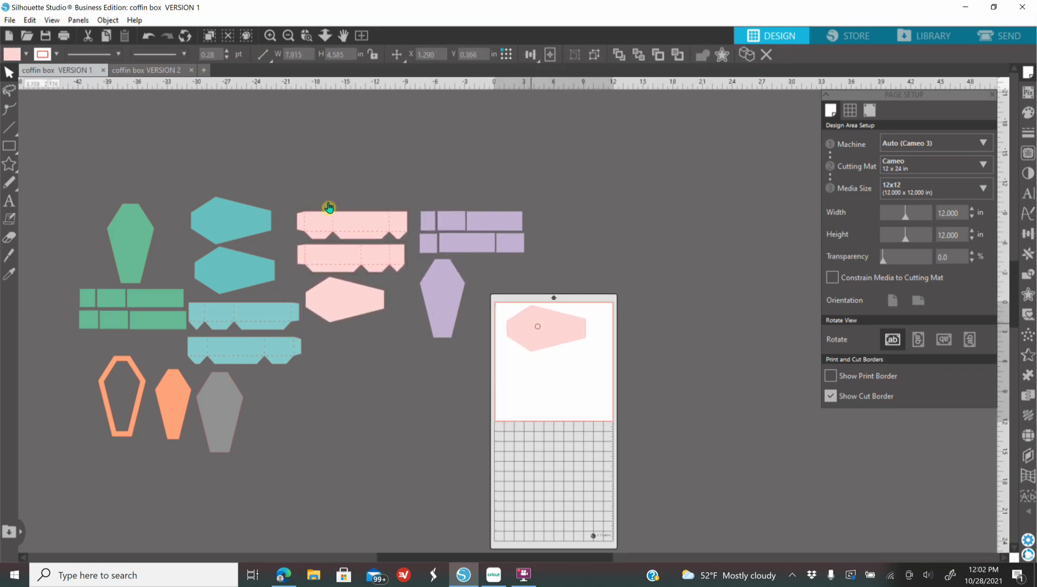
click(222, 257)
drag(229, 282, 192, 219)
click(733, 439)
drag(551, 389, 555, 392)
click(562, 433)
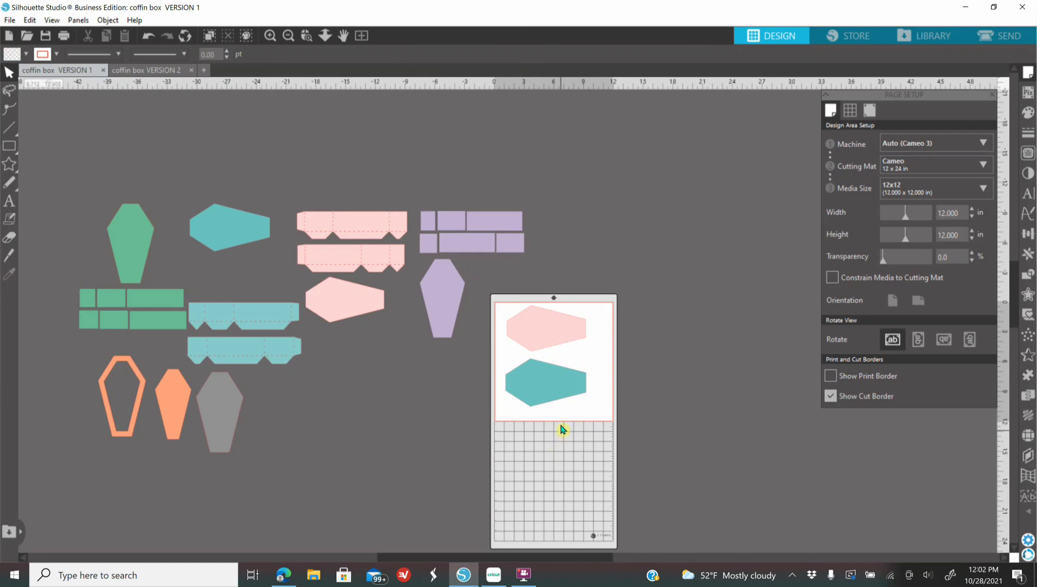
Move both coffins off the media and arrange one teal coffin with the two teal side strips on it.
drag(544, 331, 363, 347)
drag(546, 395, 434, 366)
drag(255, 306, 241, 290)
drag(261, 227, 554, 325)
drag(289, 289, 579, 414)
click(718, 435)
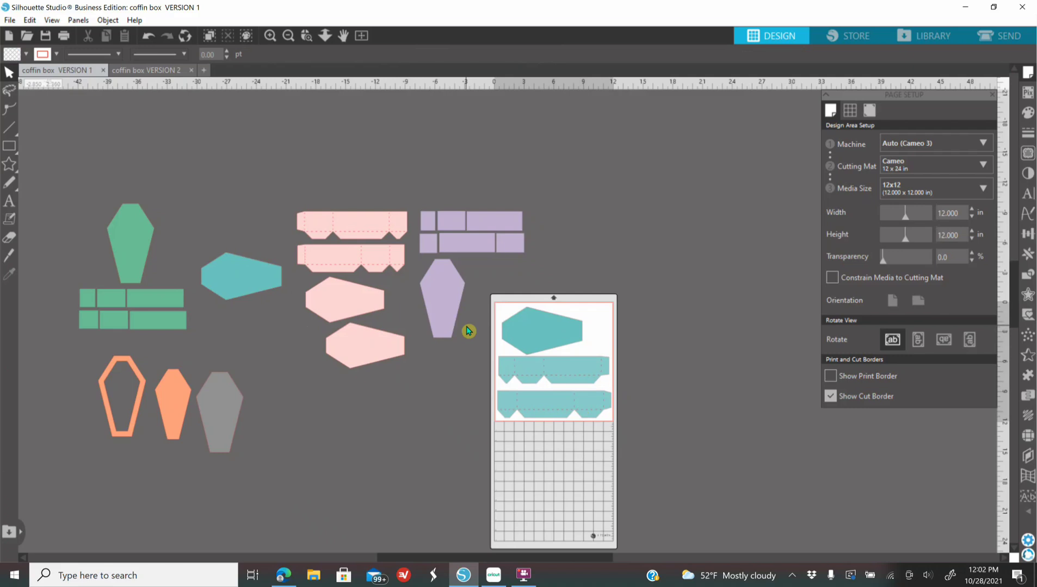
Move the teal coffin and strips off the media and regroup them with the remaining teal coffin.
drag(497, 317, 262, 342)
click(261, 325)
drag(262, 258, 277, 312)
drag(269, 277, 268, 271)
drag(259, 311, 268, 349)
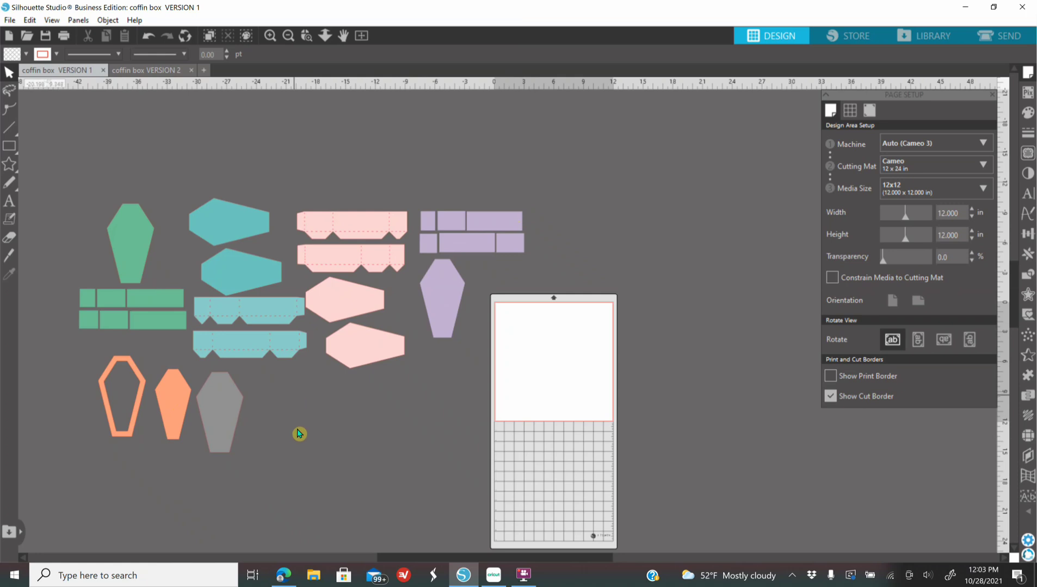
Switch to the Edge browser and review the Creative Fabrica All Access offer, including the listed reasons and commercial license terms.
click(283, 575)
scroll(529, 340, up, 8)
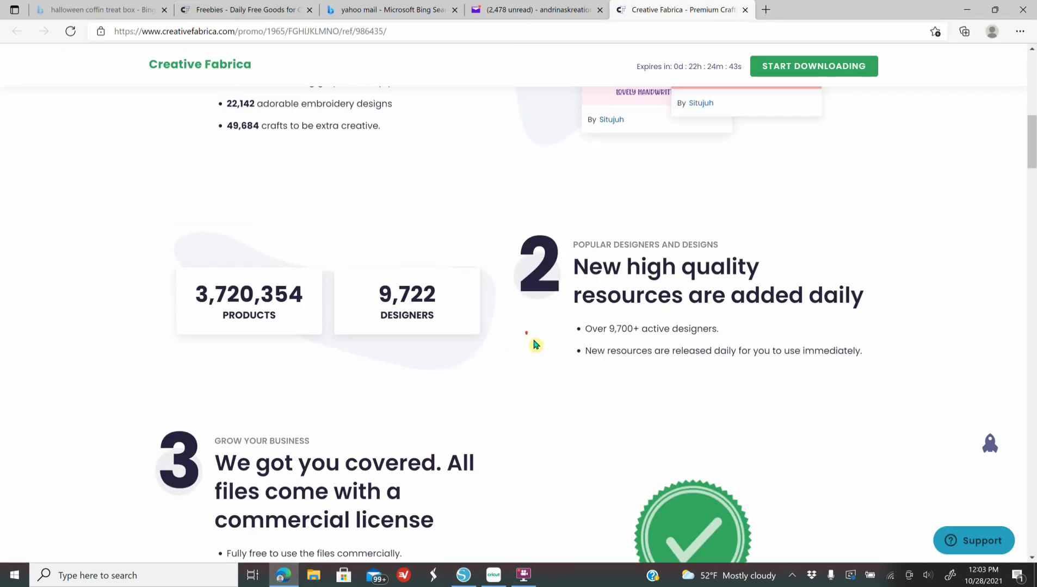
scroll(667, 391, up, 2)
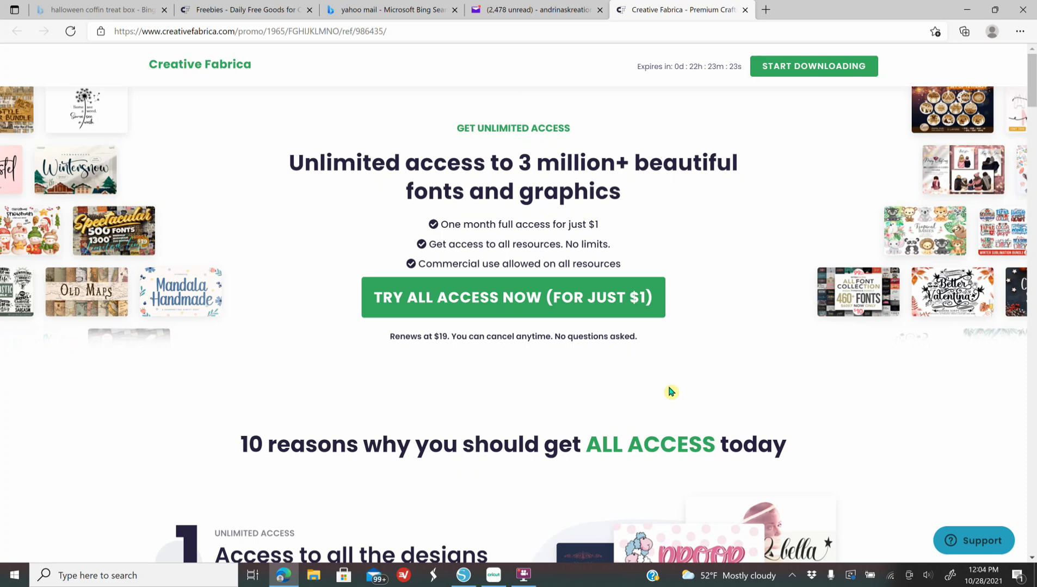
scroll(669, 384, down, 4)
scroll(667, 370, down, 3)
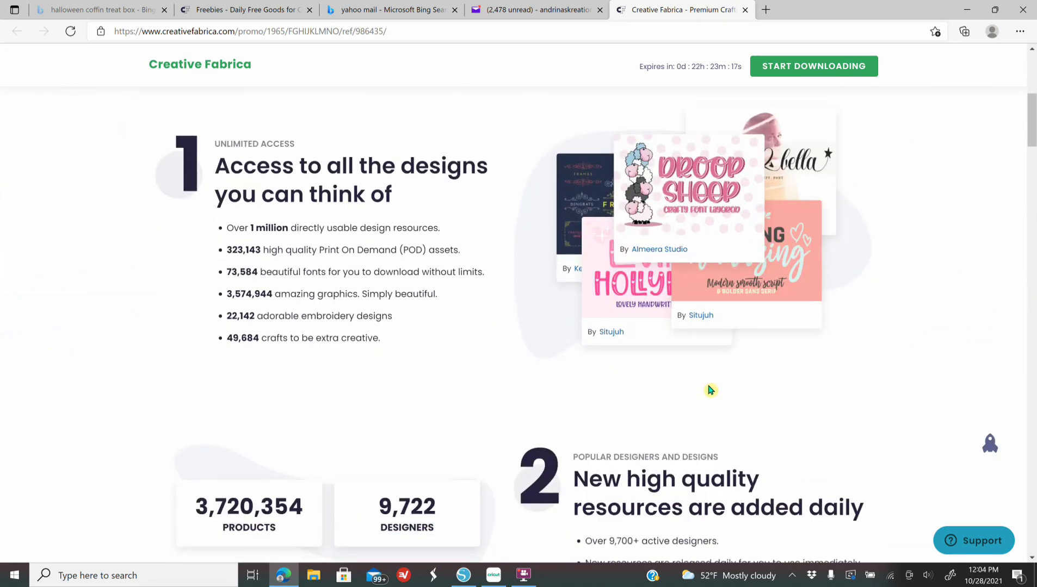
scroll(711, 392, up, 7)
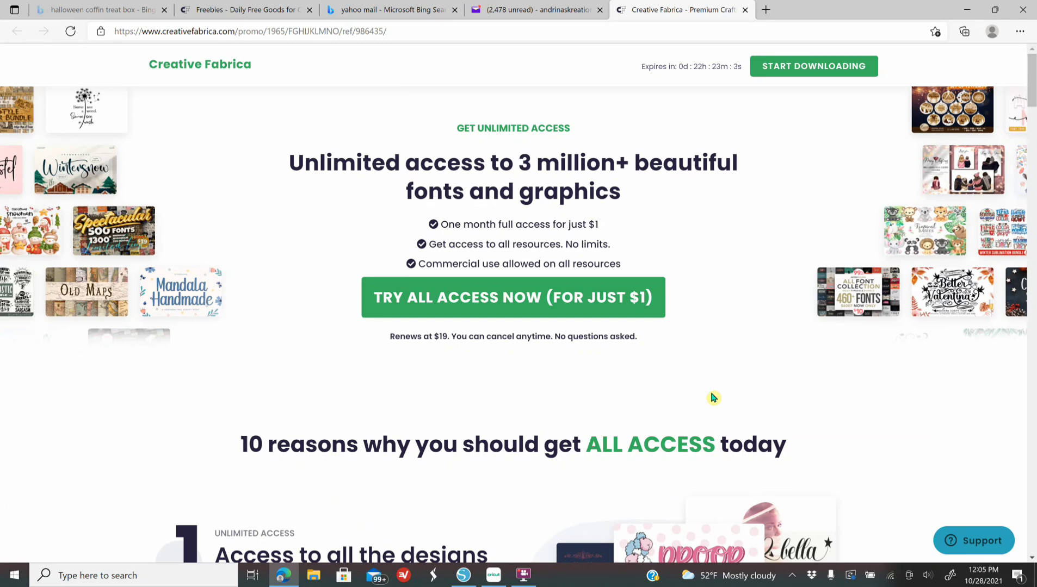
scroll(712, 396, down, 3)
scroll(720, 374, down, 4)
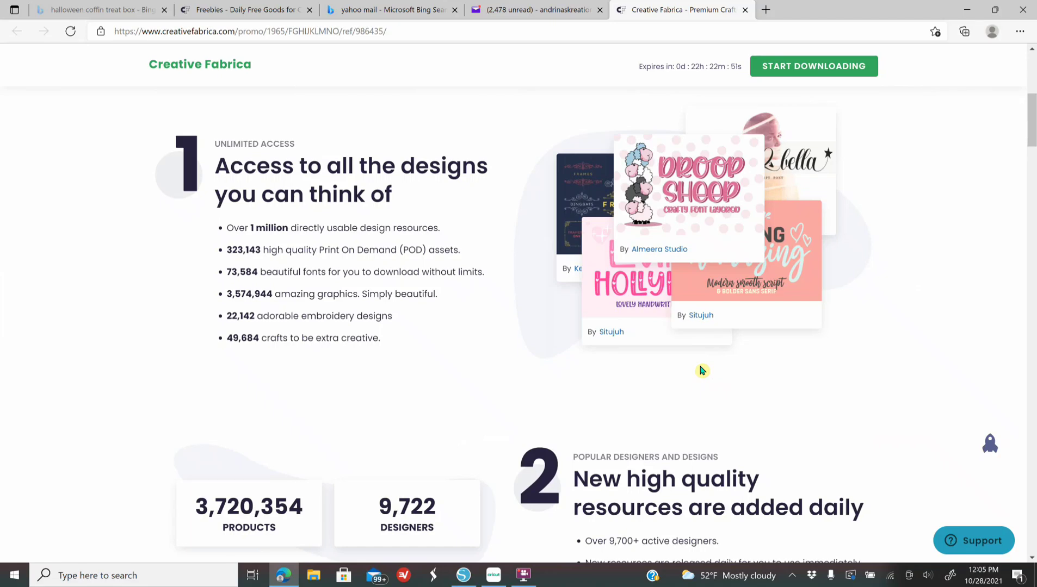
scroll(691, 371, down, 5)
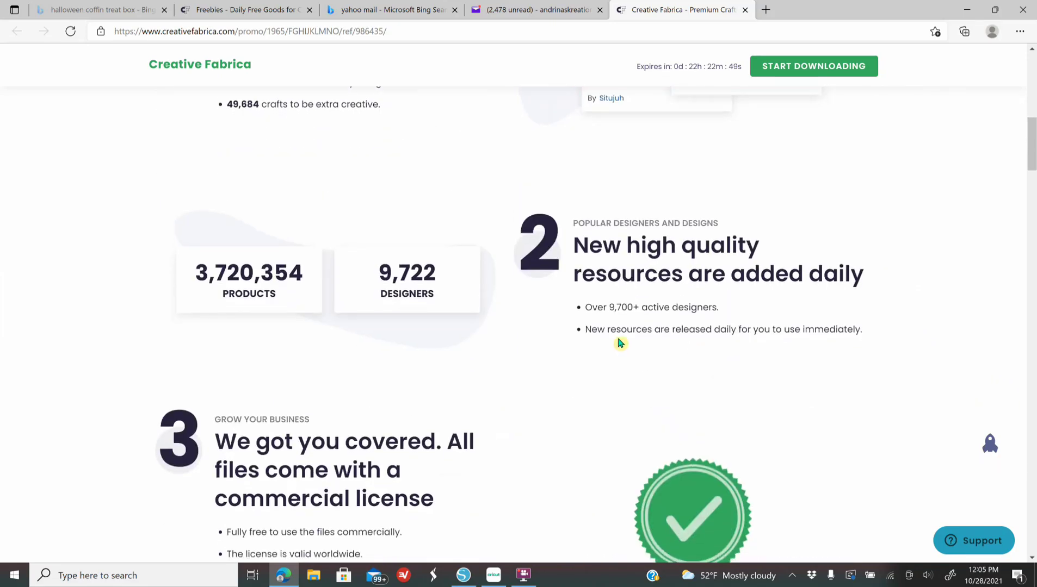
scroll(669, 363, down, 4)
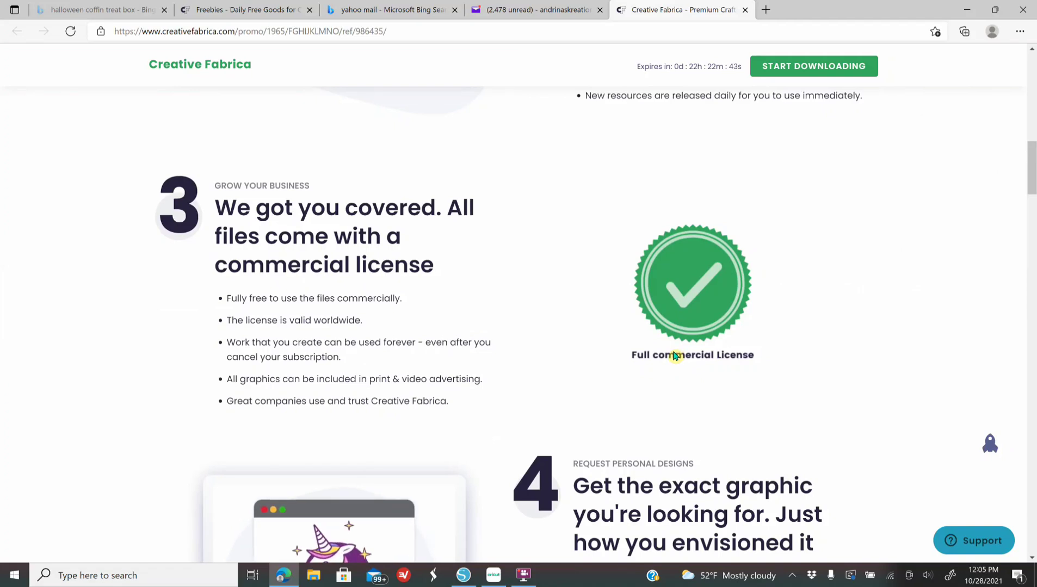
scroll(674, 357, down, 2)
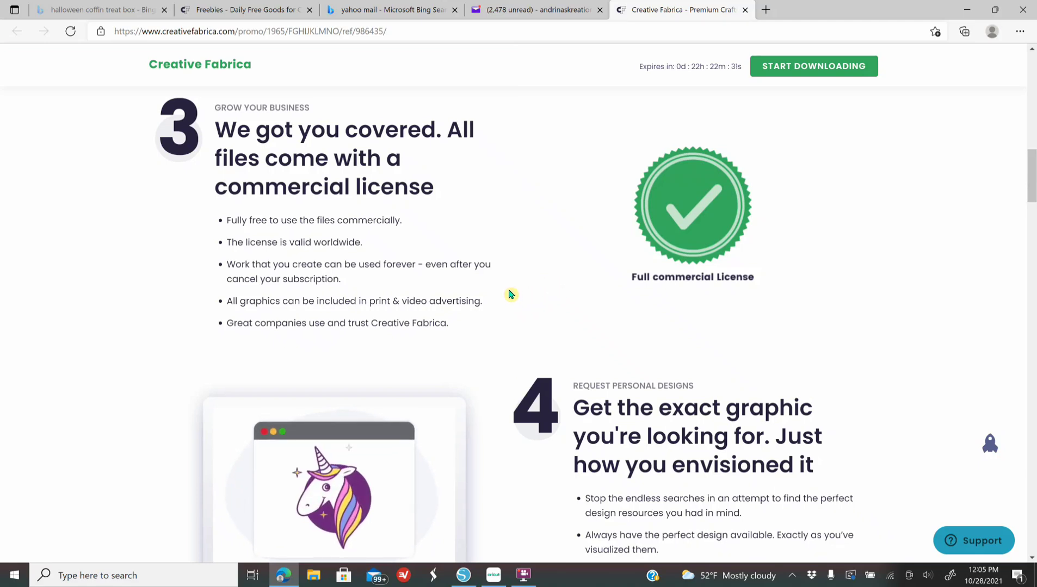
scroll(537, 308, down, 1)
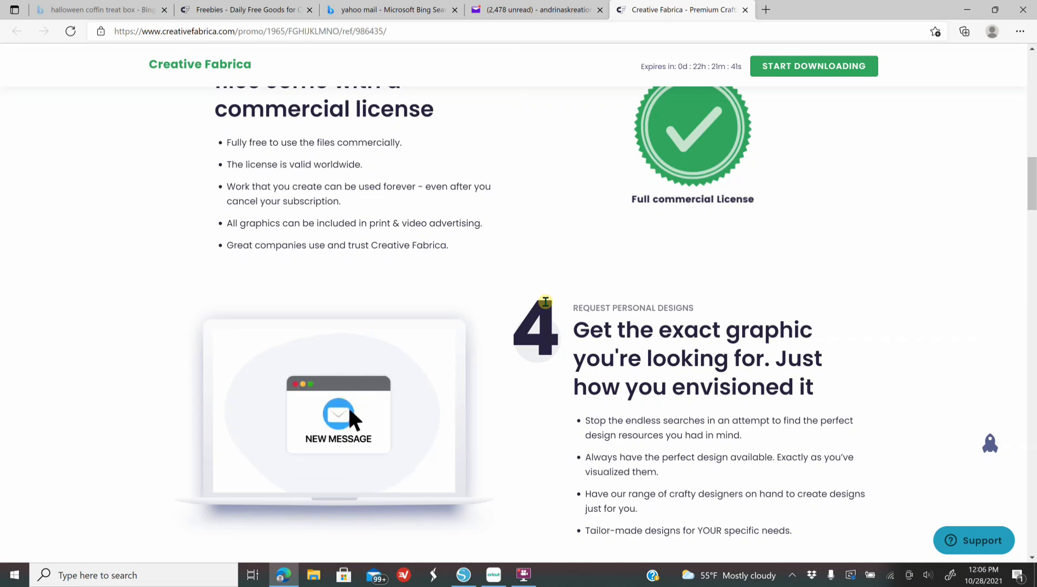
scroll(494, 430, up, 2)
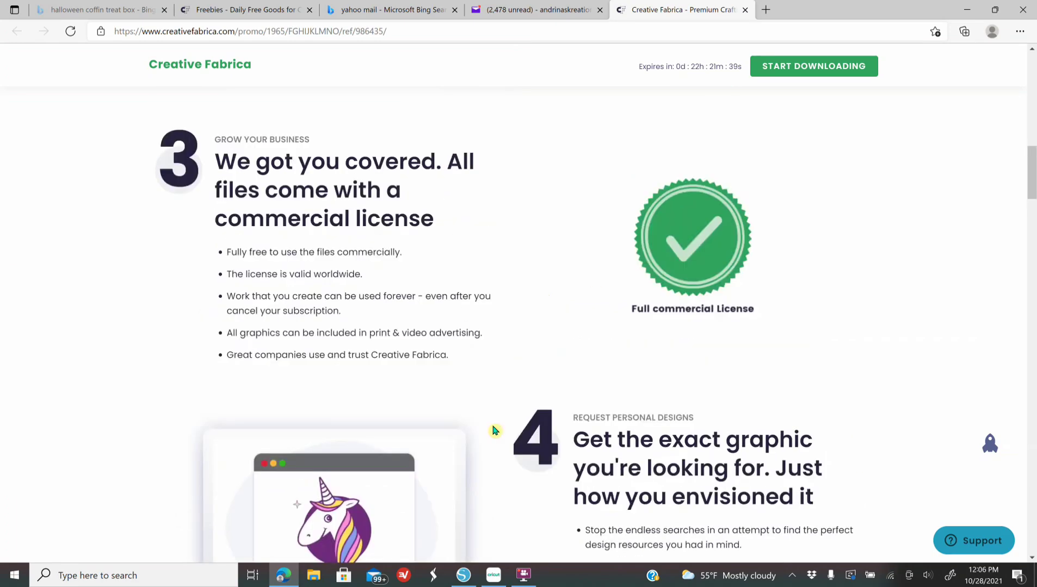
scroll(614, 367, up, 16)
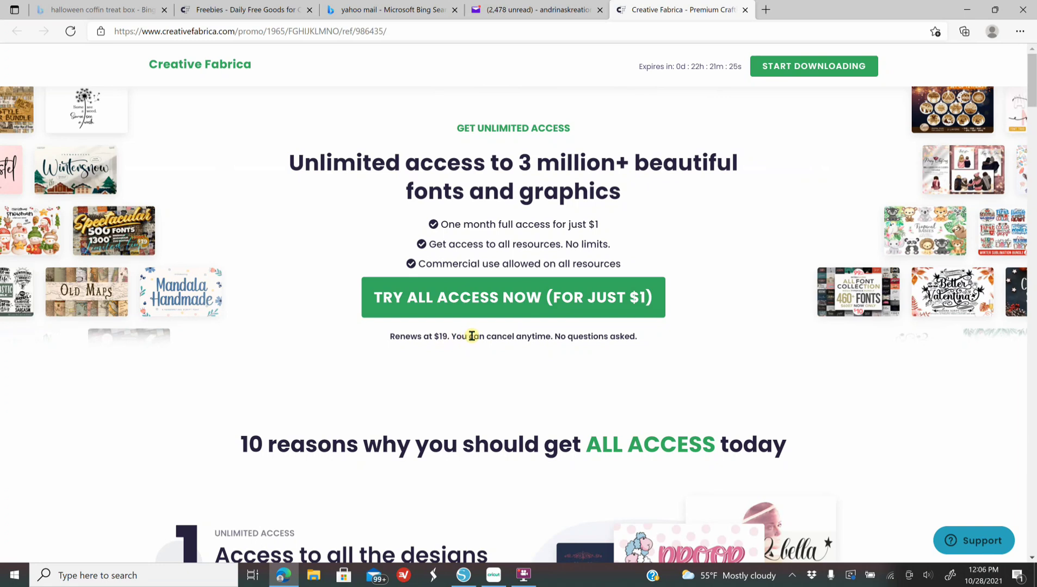
Start the $1 All Access trial and proceed from the checkout to PayPal.
click(488, 312)
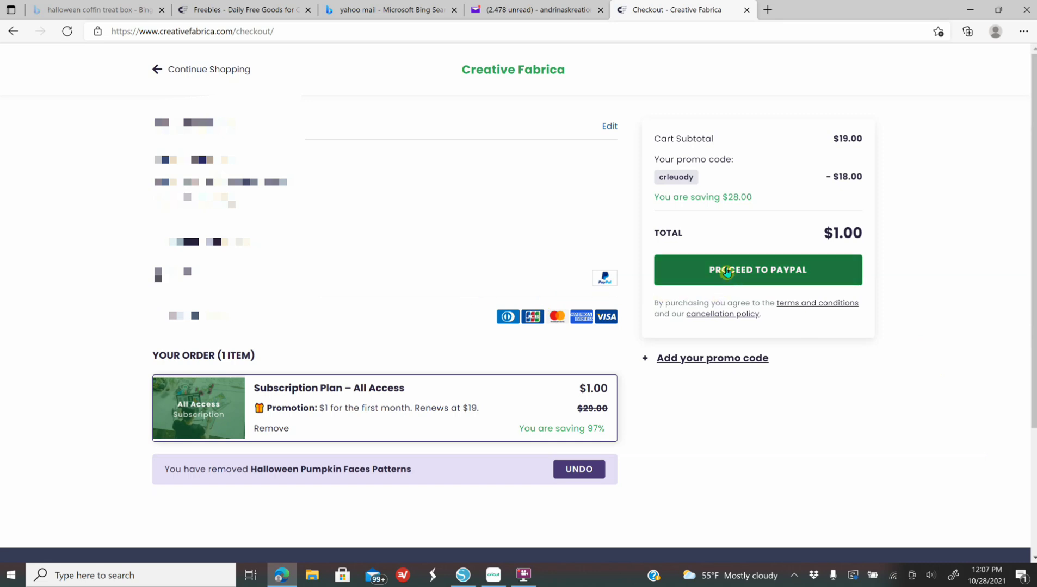
click(711, 273)
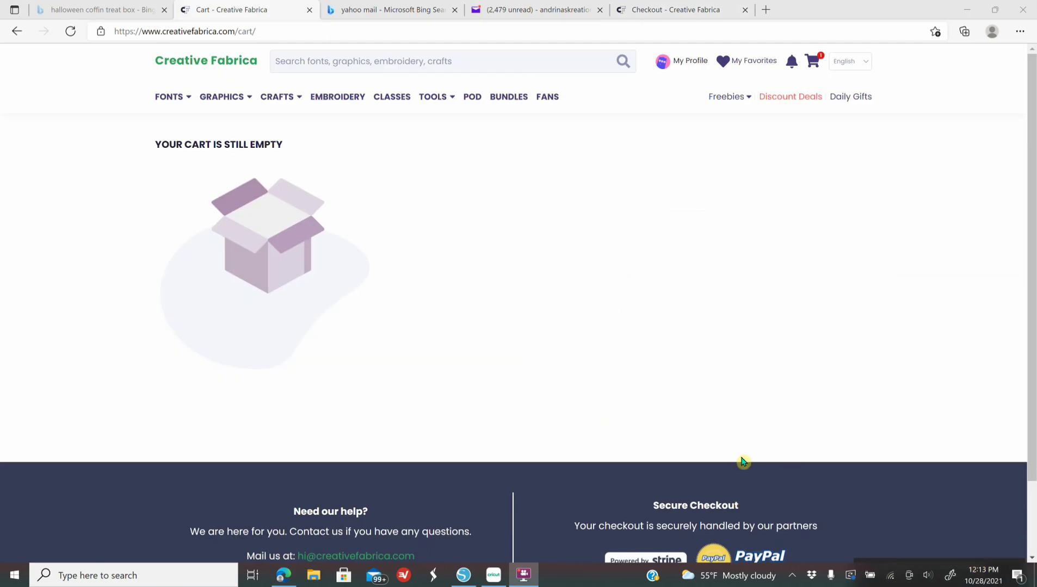
Search Creative Fabrica for "halloween" and open the suggested Halloween Bundle, 10 Cut Files.
click(300, 65)
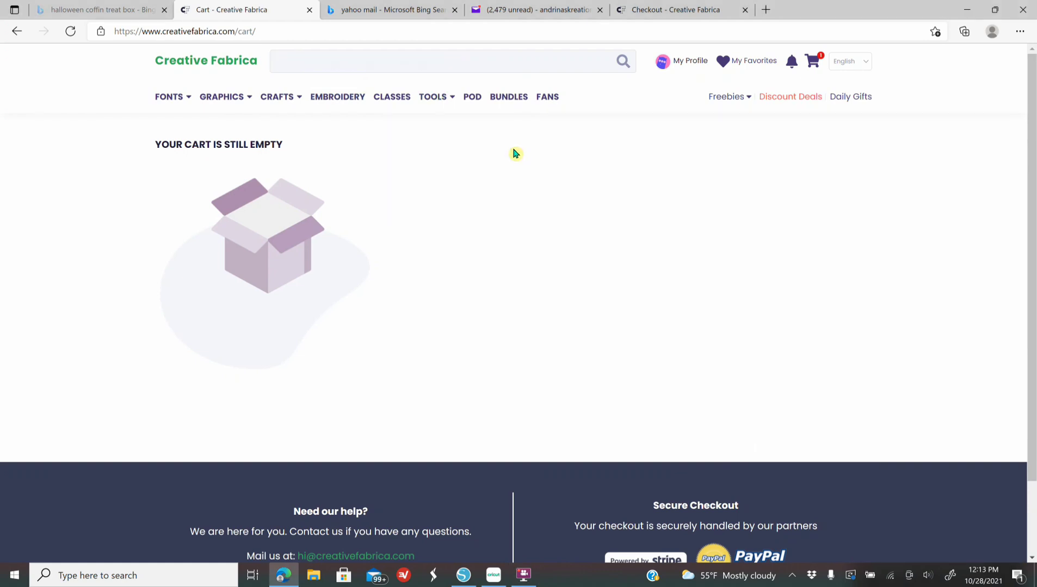
text(halloween)
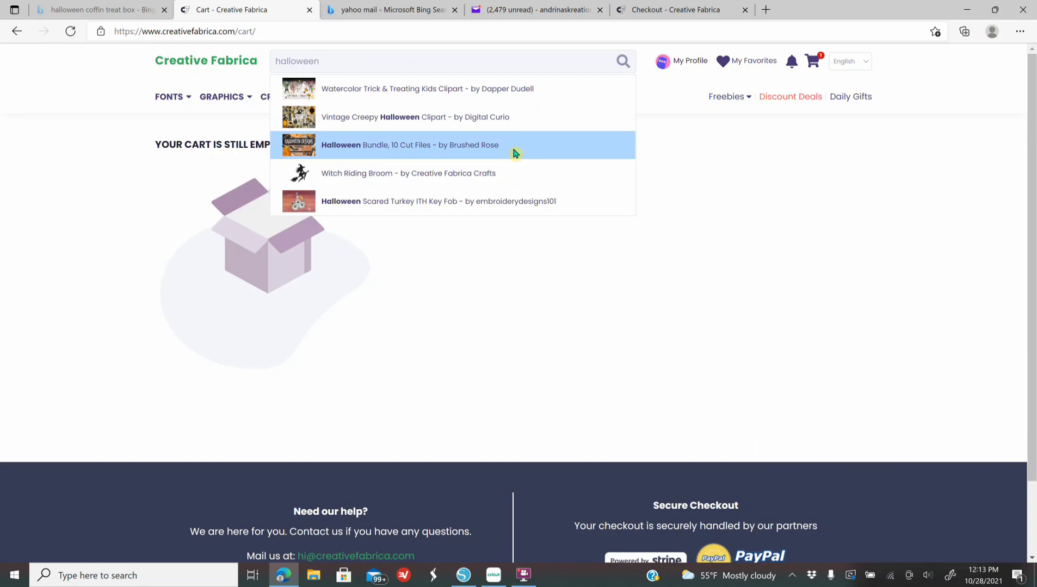
click(514, 154)
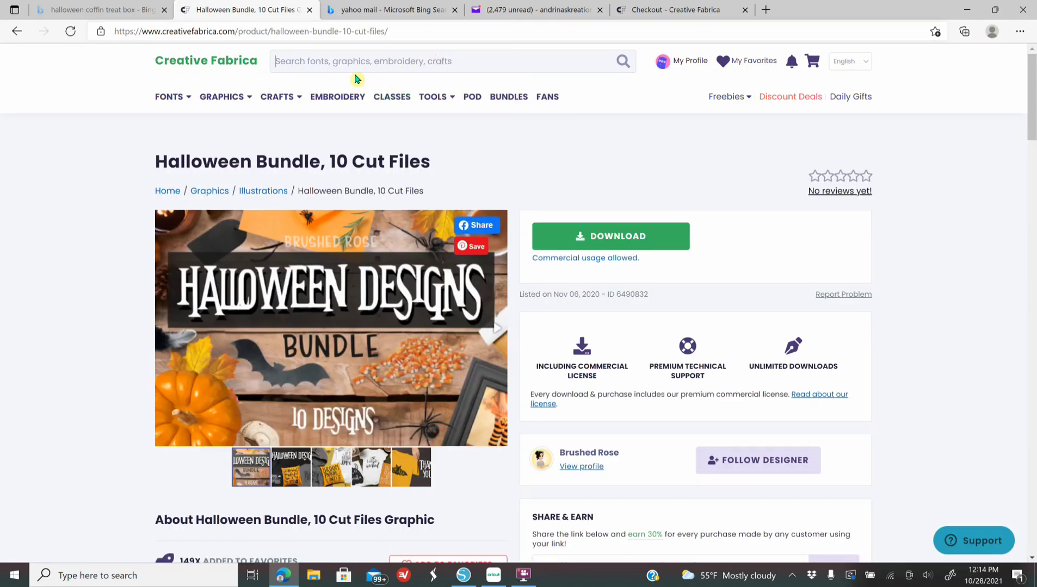
Run a full site search for "halloween" and browse the available graphics, patterns and cut files.
text(halloween)
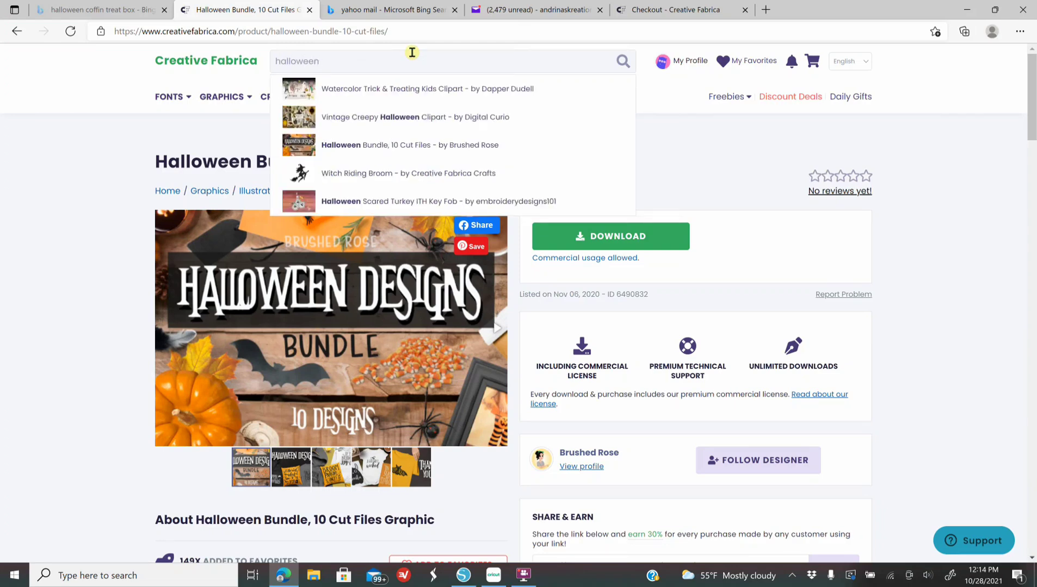
key(Return)
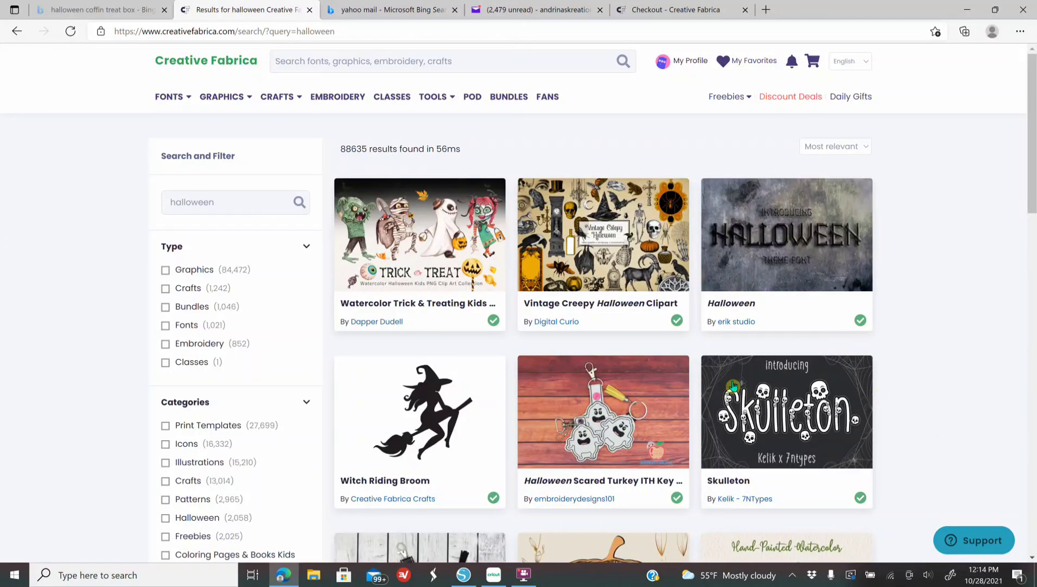
scroll(574, 323, down, 5)
scroll(805, 359, down, 4)
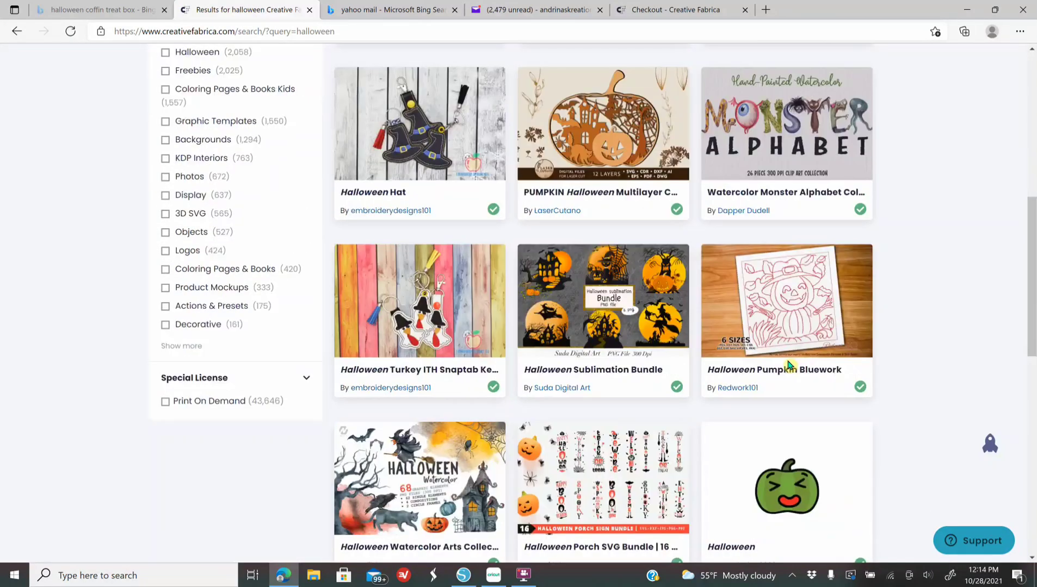
scroll(719, 406, down, 9)
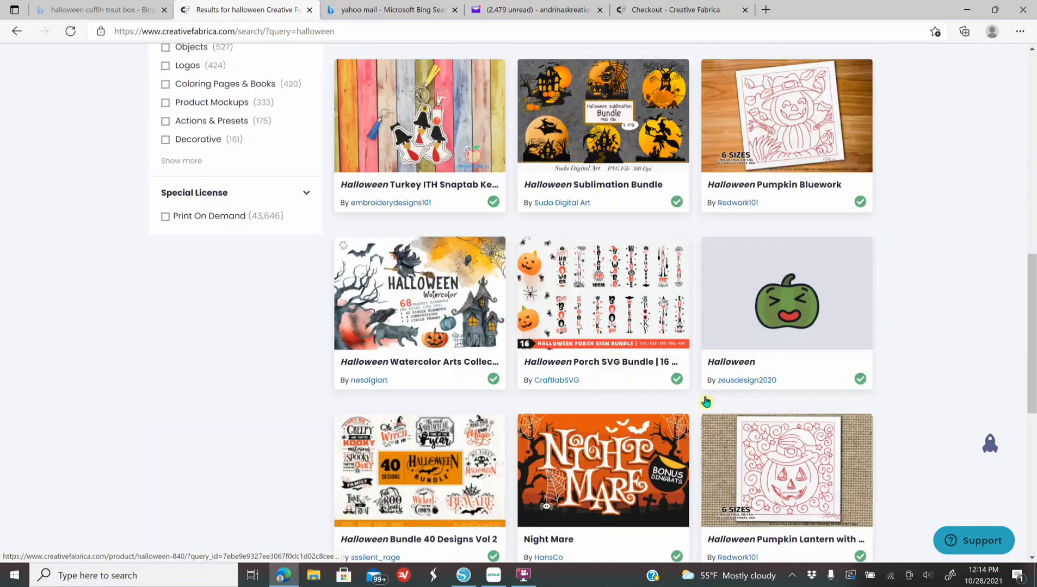
scroll(704, 406, down, 4)
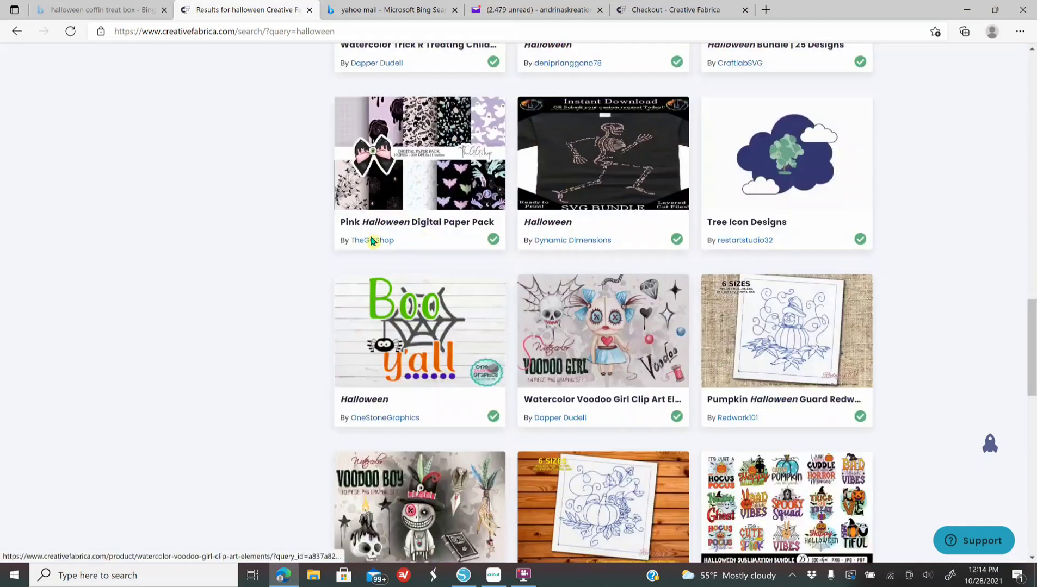
scroll(795, 438, down, 4)
scroll(783, 432, down, 2)
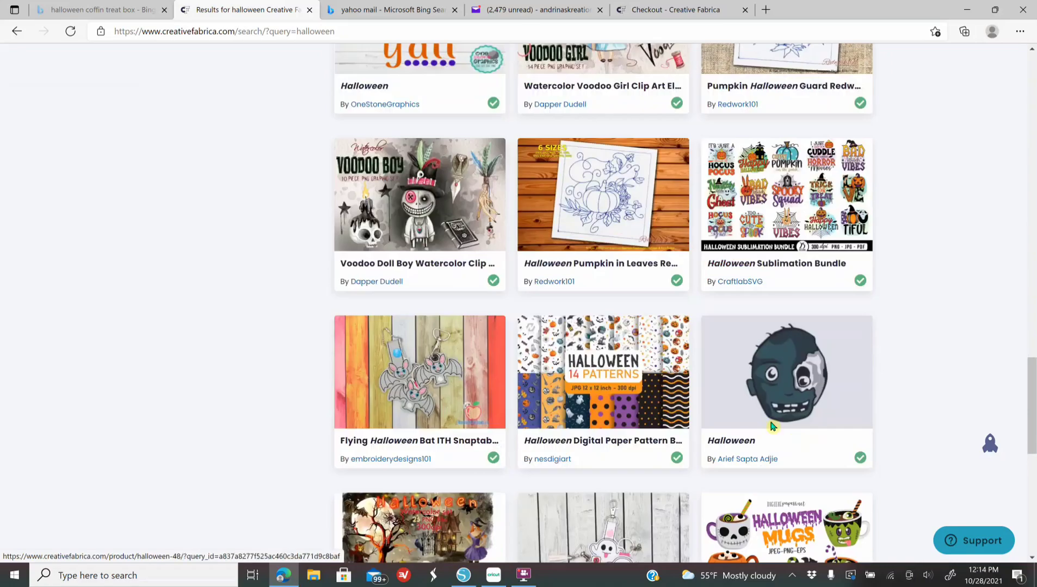
scroll(852, 469, down, 5)
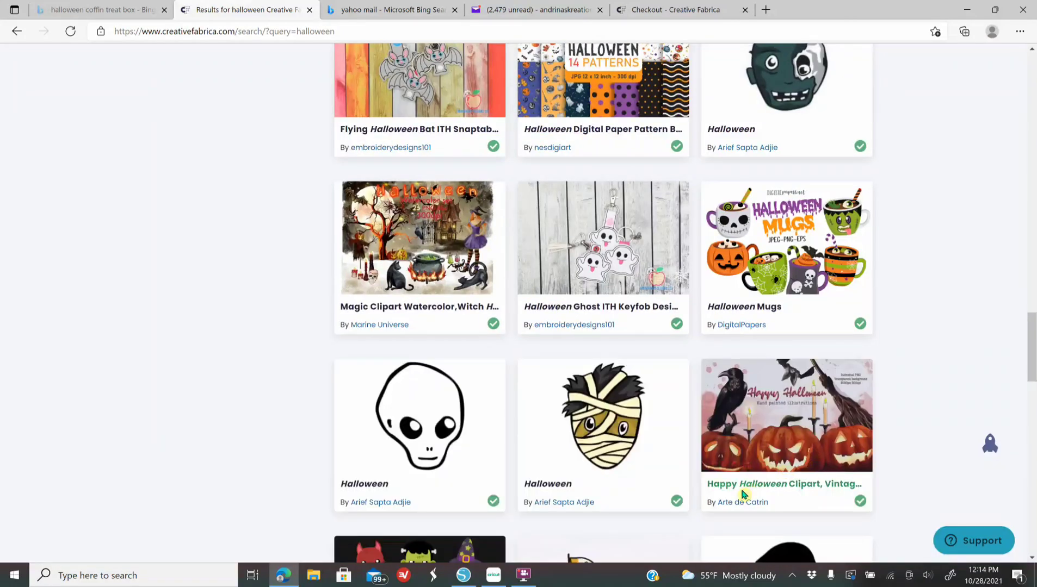
scroll(737, 484, down, 10)
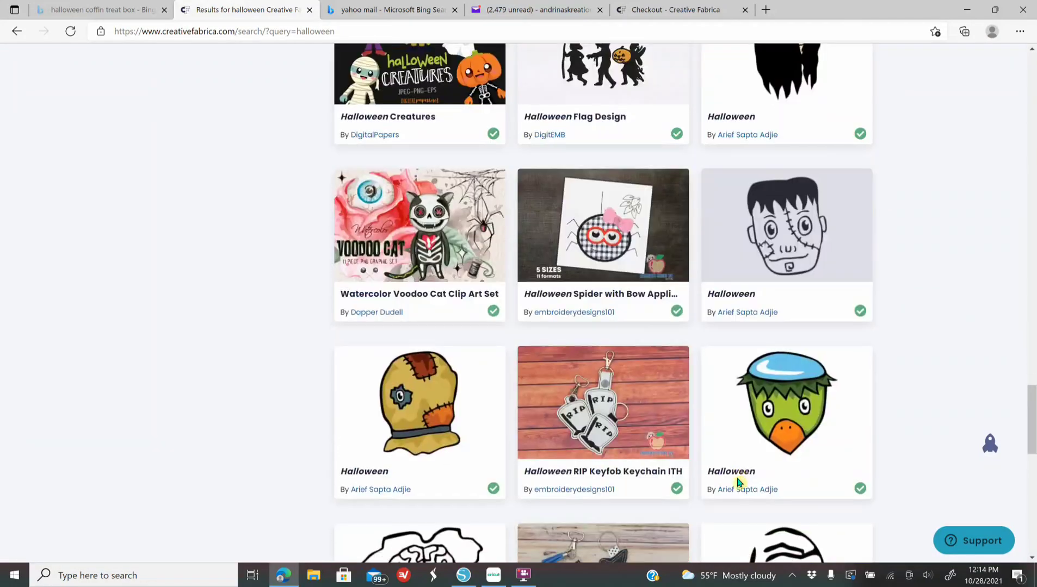
Open the Watercolor Trick & Treating Kids Clipart from the halloween results and add it to the cart.
scroll(737, 471, down, 5)
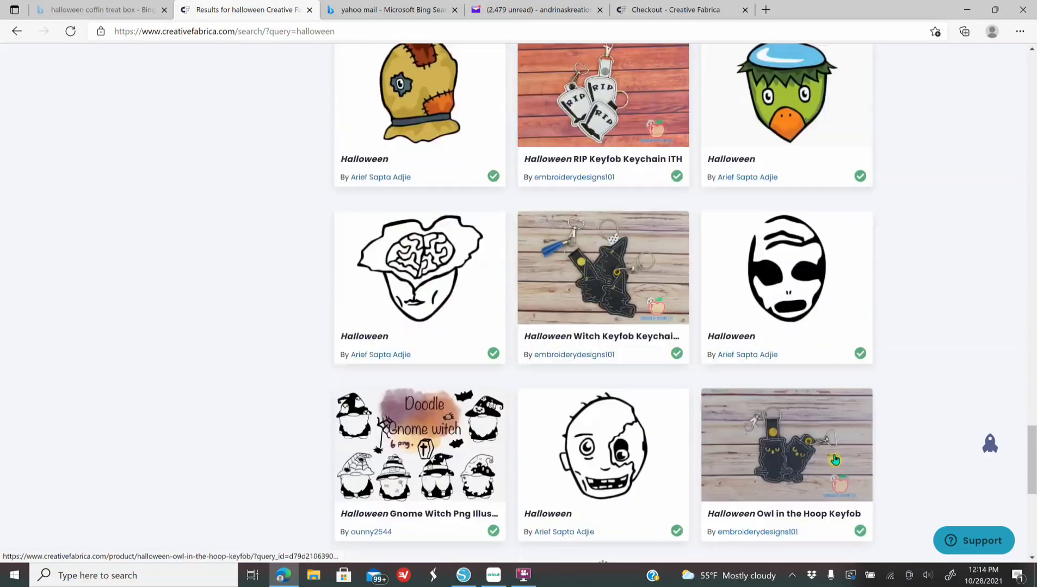
scroll(843, 455, down, 8)
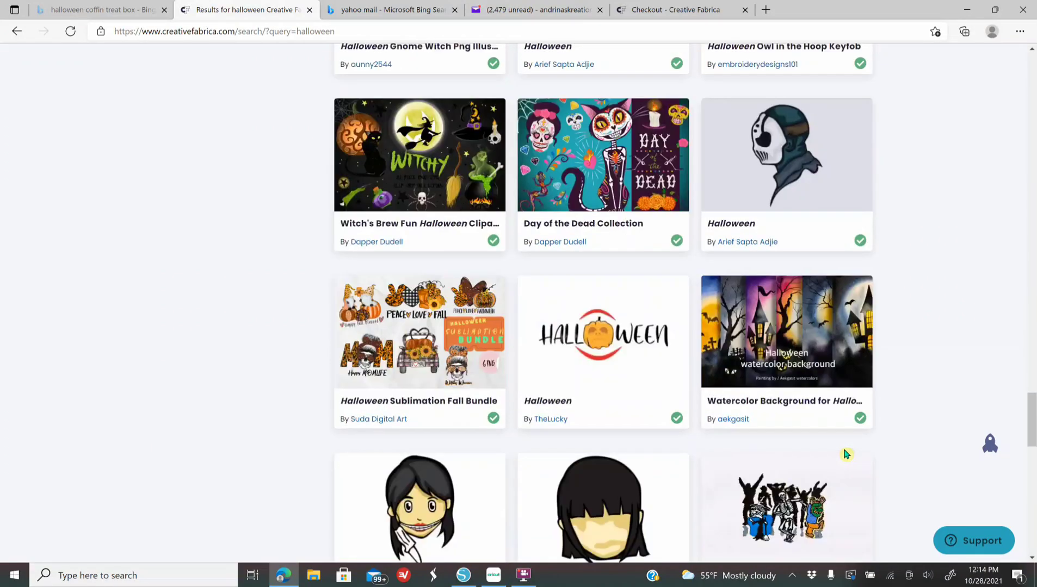
scroll(846, 454, up, 20)
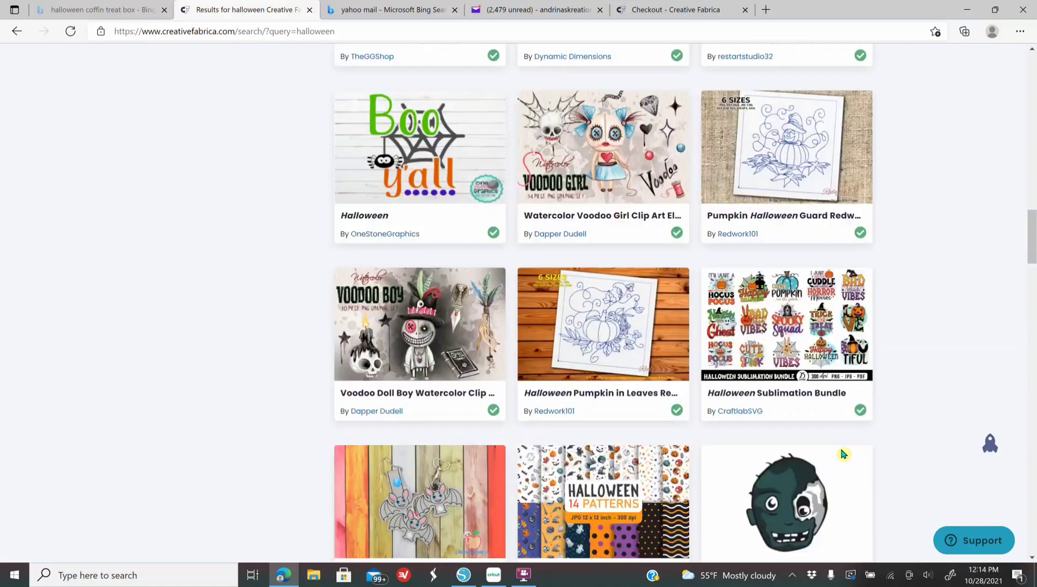
scroll(842, 454, up, 3)
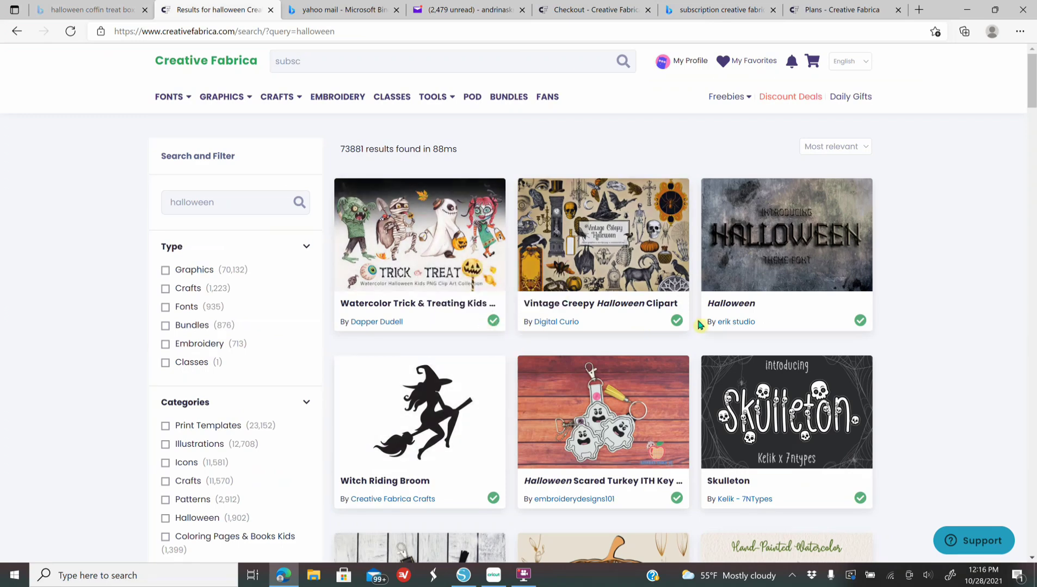
click(456, 282)
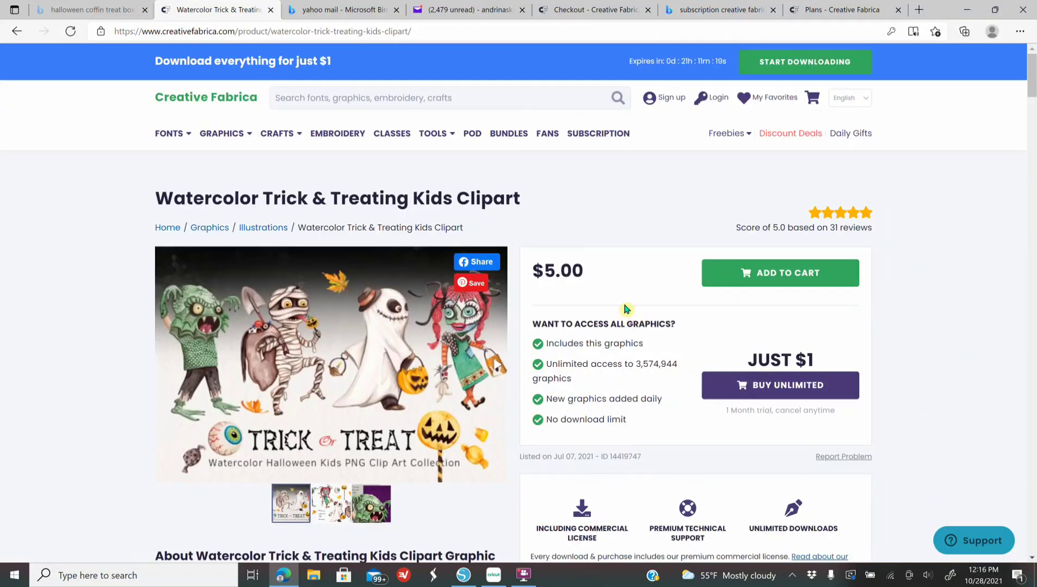
click(772, 283)
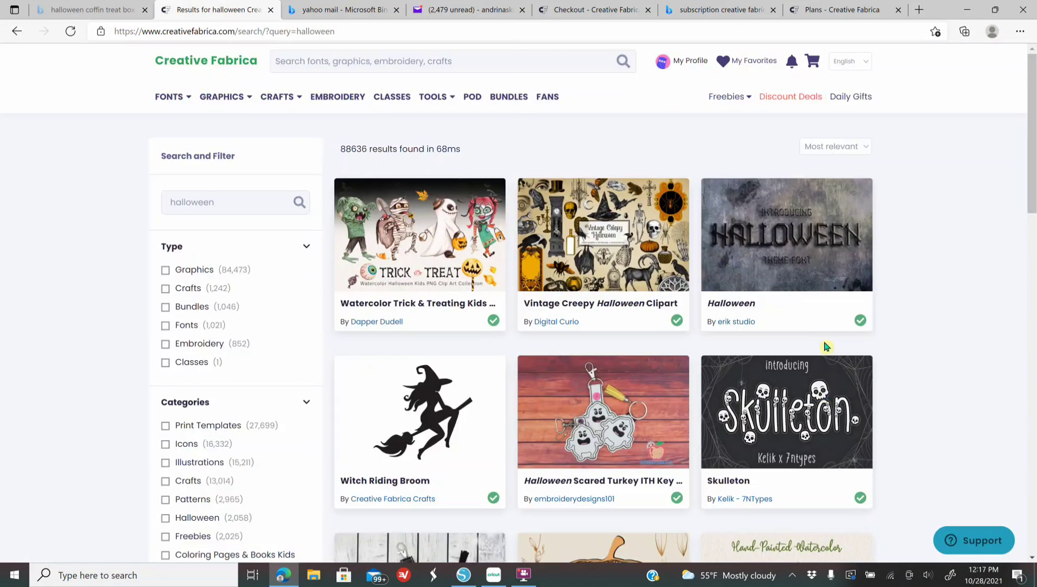
Add the Watercolor Trick R Treating Children Set to the cart and return to the halloween results.
scroll(825, 346, down, 17)
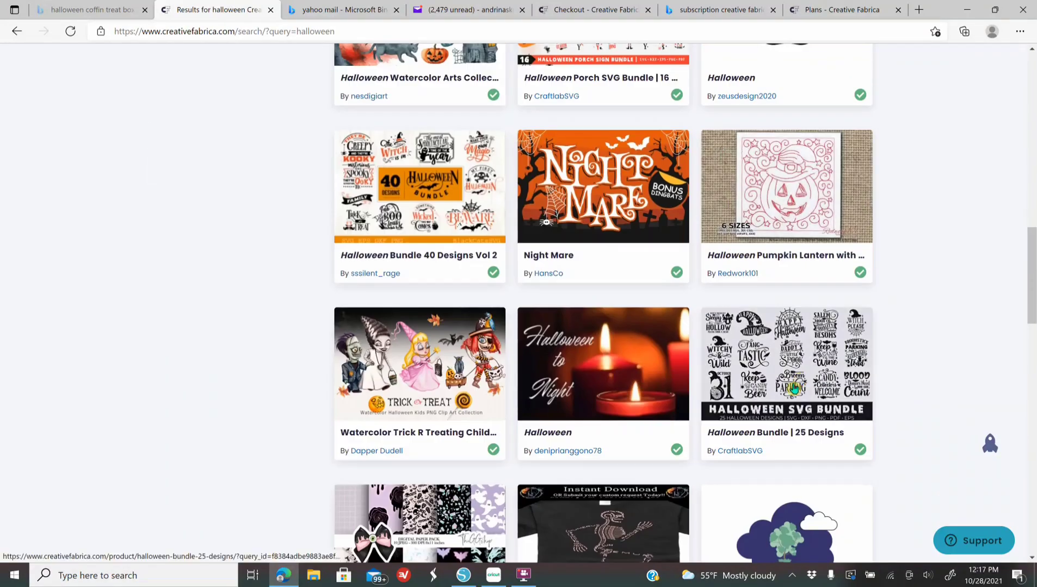
click(420, 355)
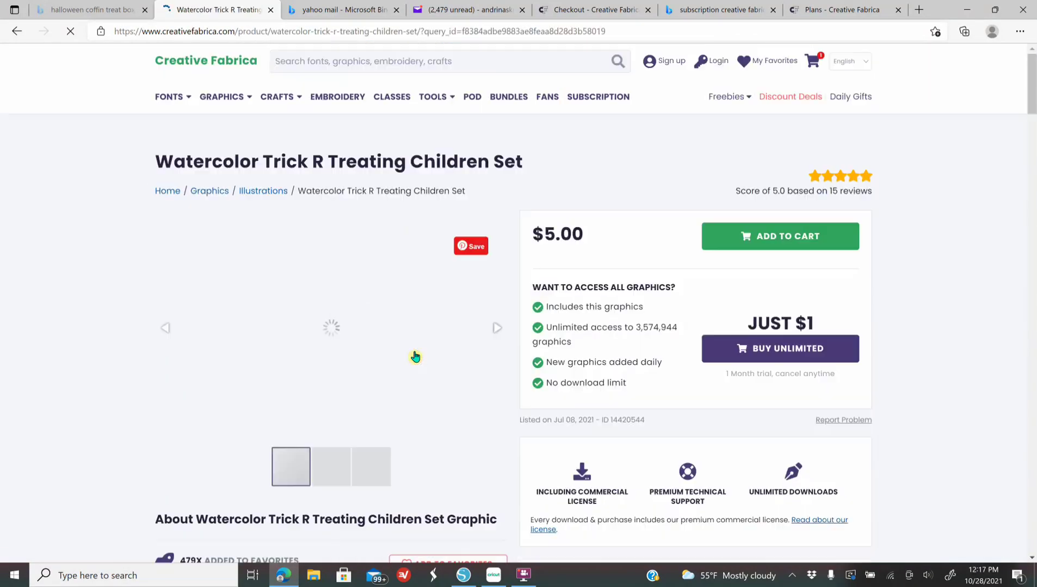
click(749, 282)
click(17, 31)
click(17, 31)
Add the Pink Halloween Digital Paper Pack to the cart and return to the search results.
scroll(677, 440, down, 12)
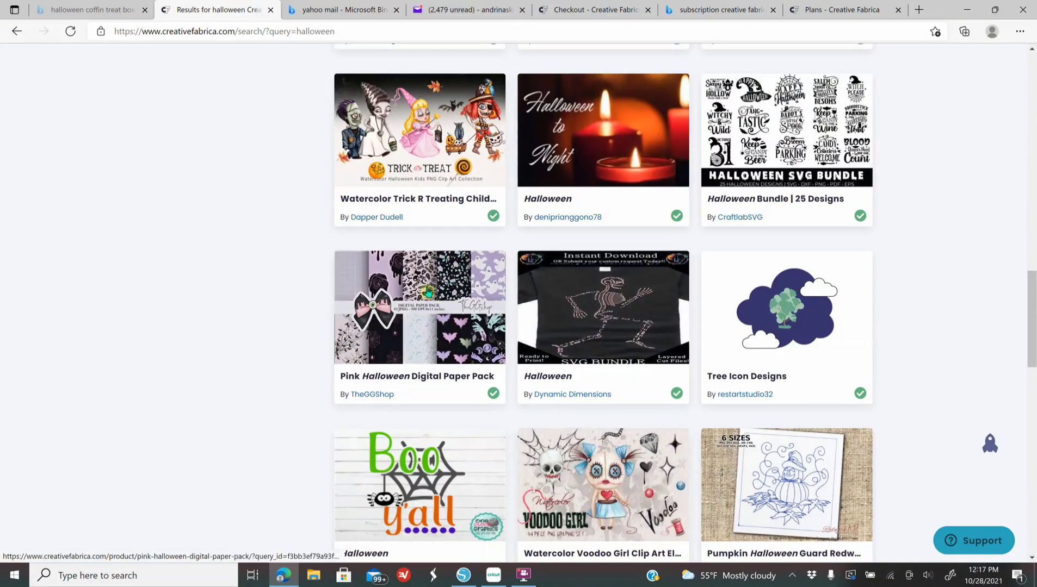
click(443, 331)
click(775, 195)
click(17, 32)
click(17, 32)
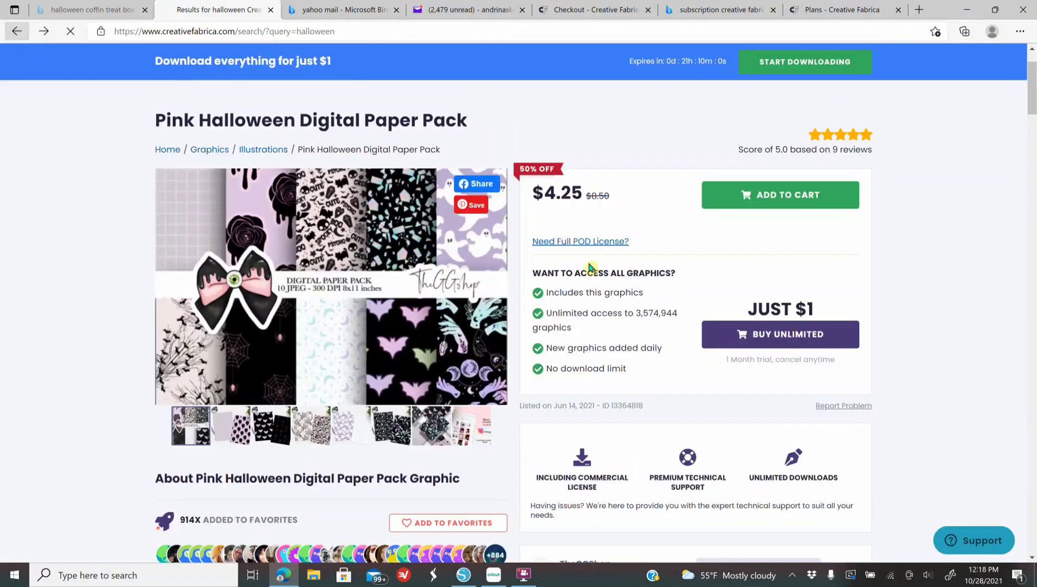
Add the Halloween Creatures graphic to the cart and go back to the halloween results.
scroll(759, 440, down, 12)
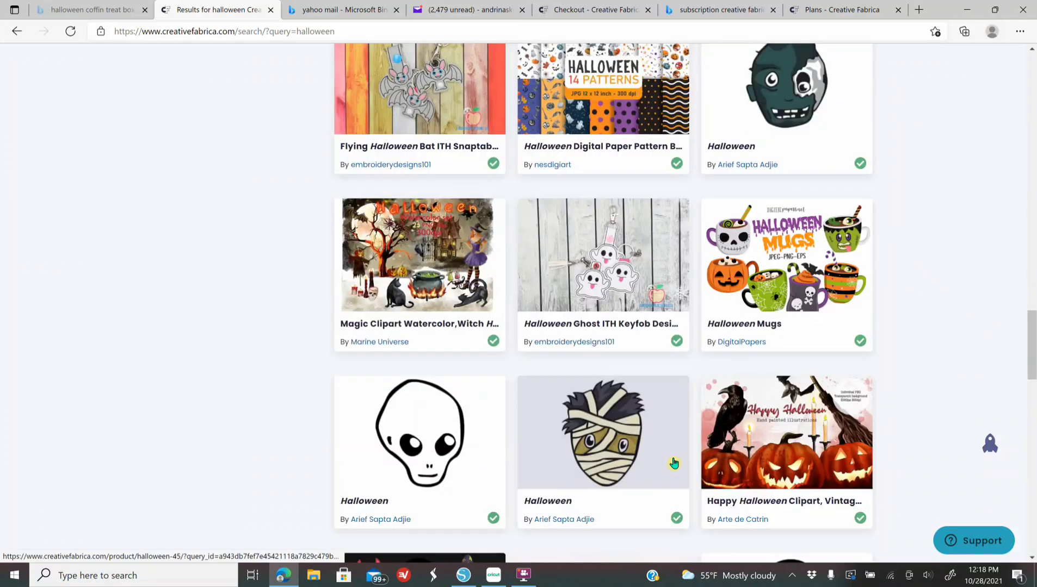
scroll(673, 463, down, 6)
click(409, 263)
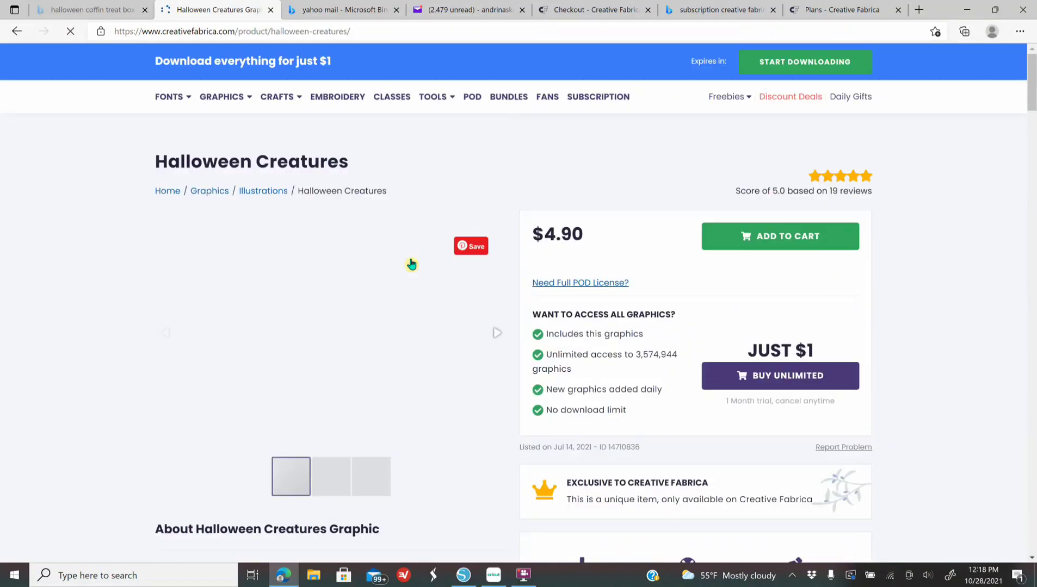
click(17, 32)
click(17, 31)
Look through the remaining halloween results, and run a new site search for "halloween patterns".
scroll(727, 411, down, 18)
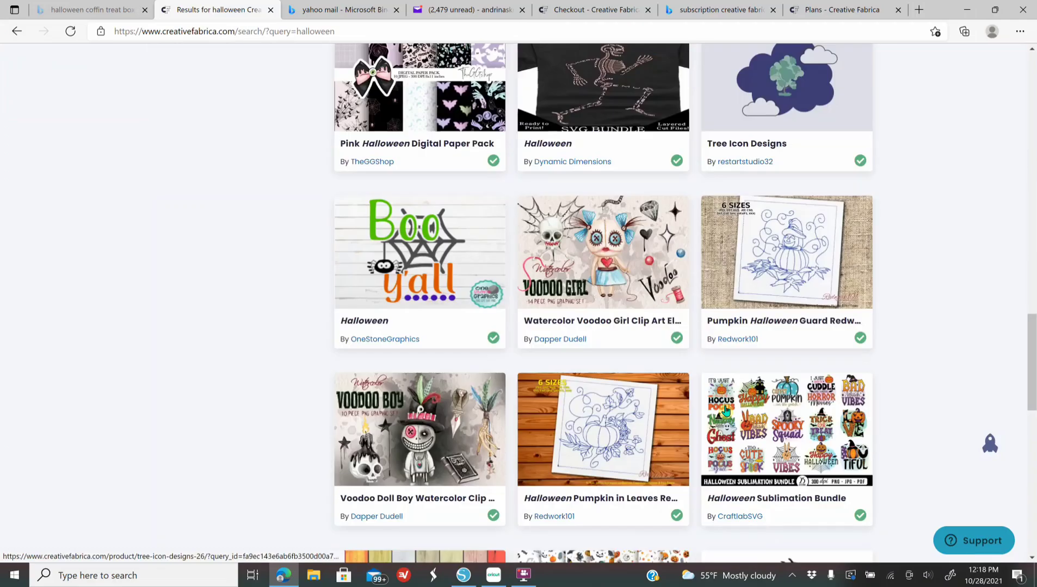
scroll(726, 410, down, 20)
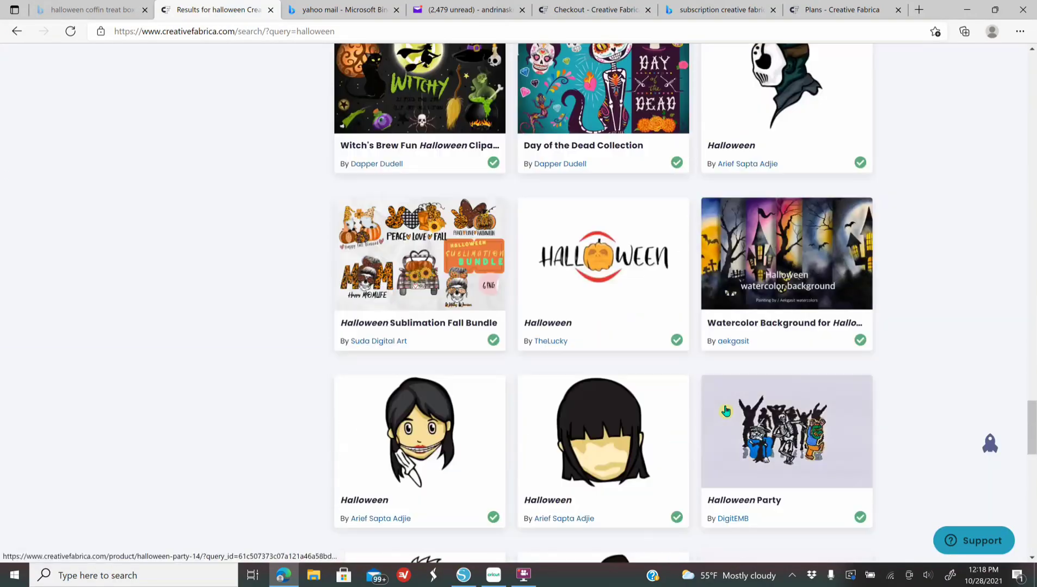
scroll(726, 410, down, 20)
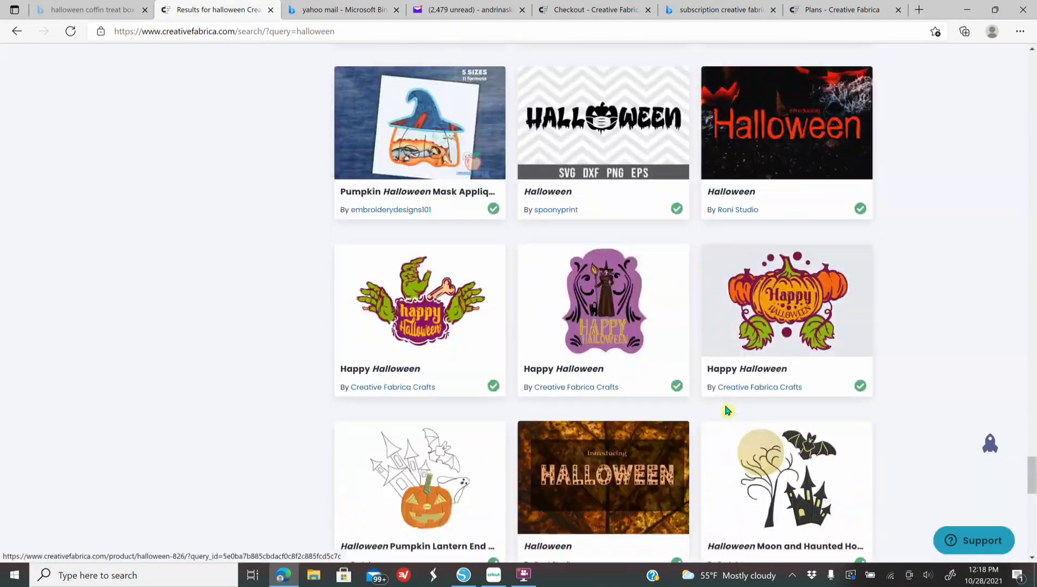
scroll(726, 411, up, 20)
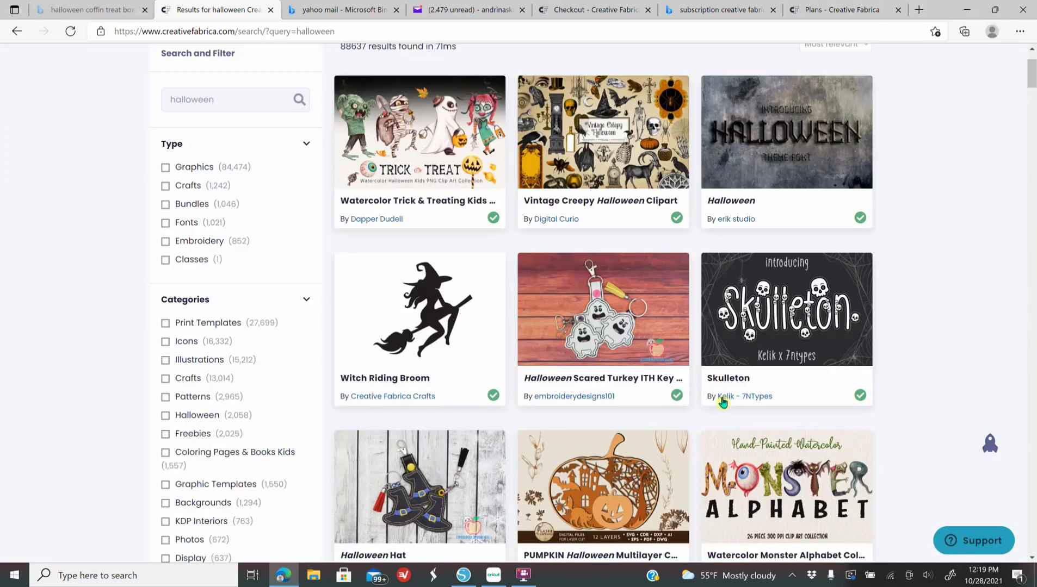
click(316, 64)
text(hallowee)
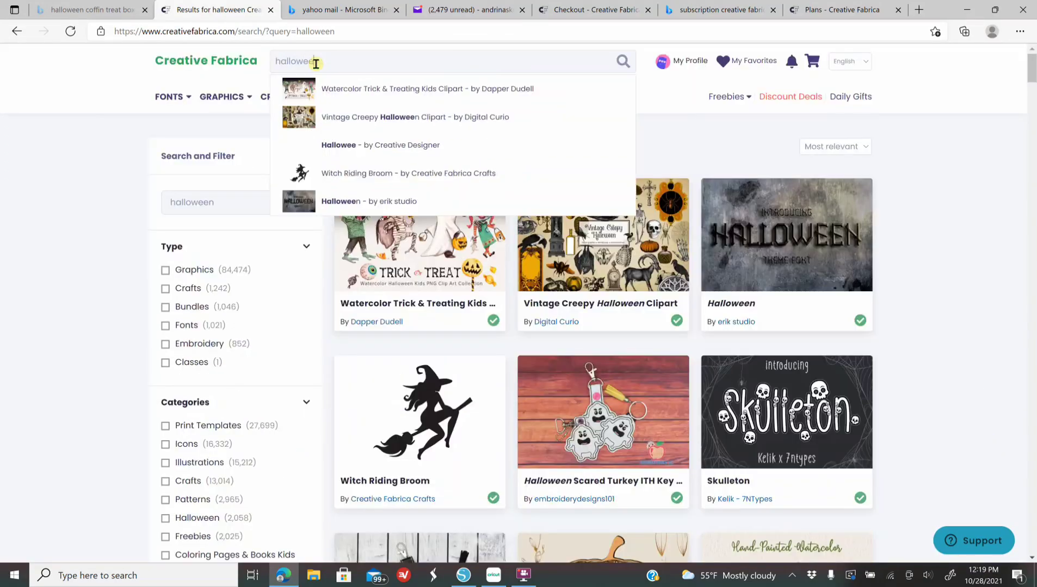
text(n patterns)
key(Return)
Add the Halloween Patterns pack by LeskaHamatyDesign to the cart and return to the patterns results.
scroll(764, 487, down, 15)
scroll(764, 487, down, 6)
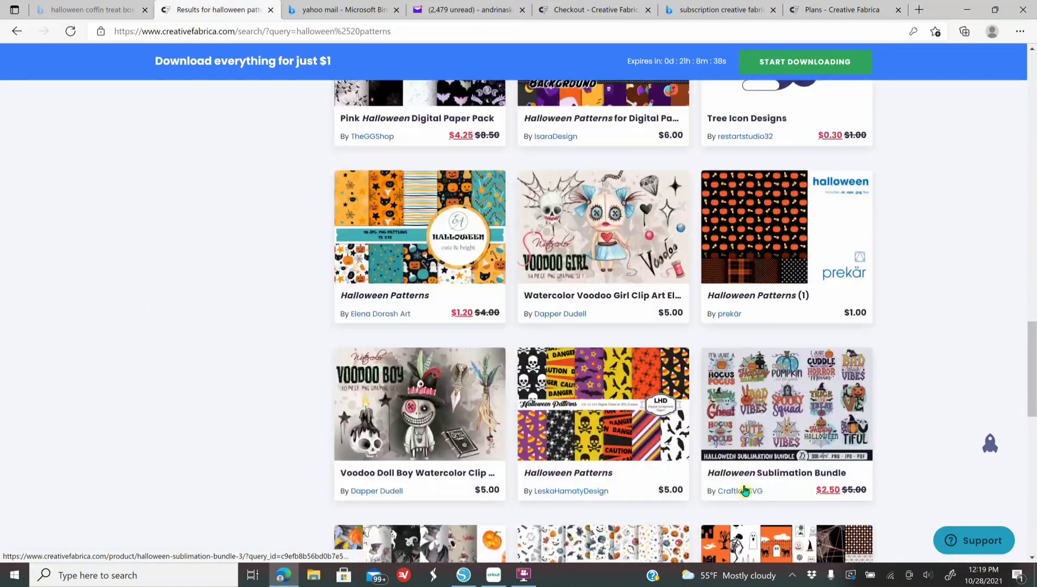
click(611, 406)
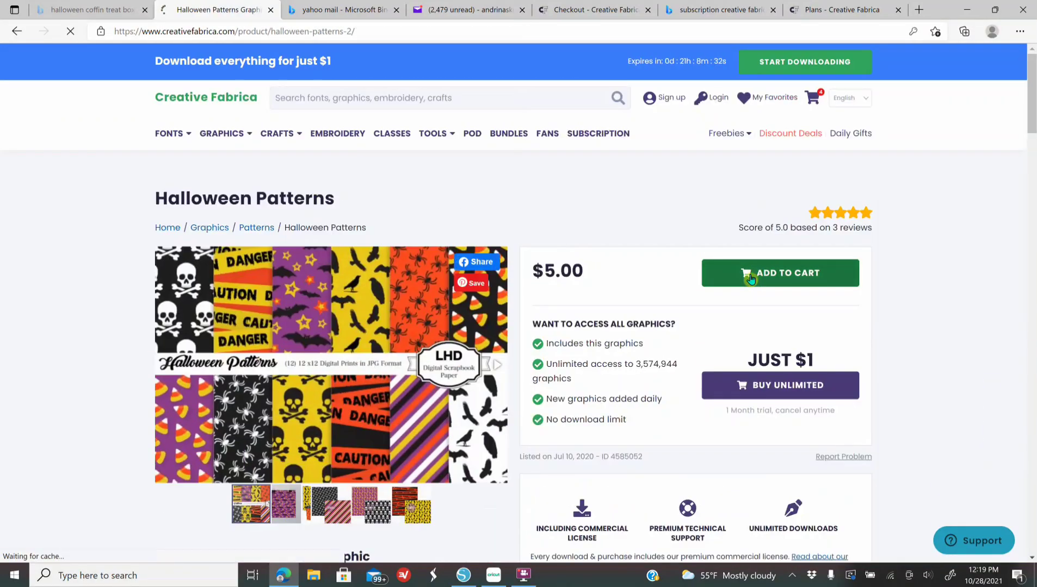
click(17, 31)
scroll(775, 419, down, 4)
click(17, 31)
Open the Watercolor Halloween Patterns Bundle from the results and go back to the results list.
scroll(815, 482, down, 10)
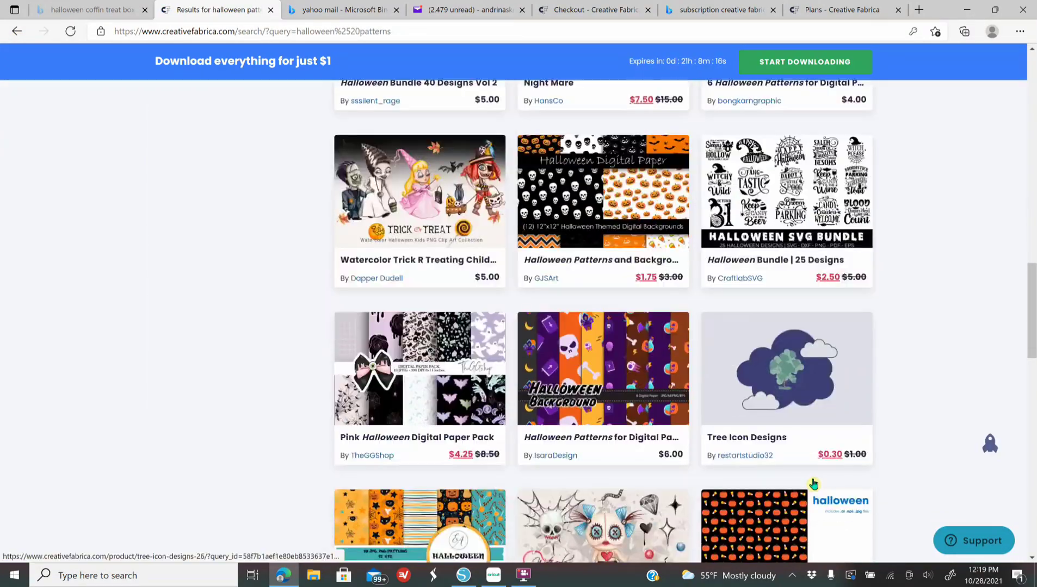
scroll(814, 481, down, 8)
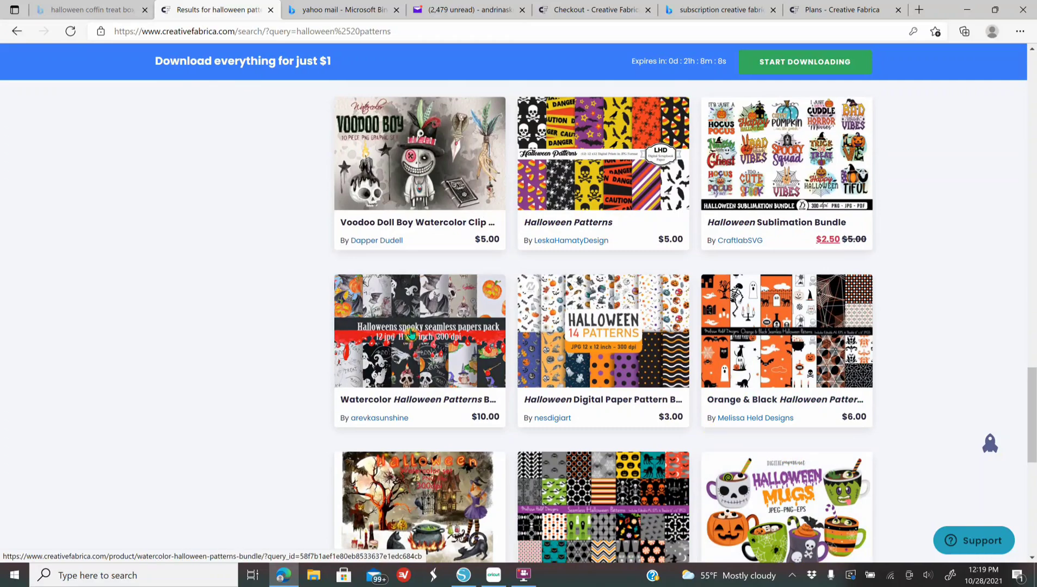
scroll(465, 359, down, 1)
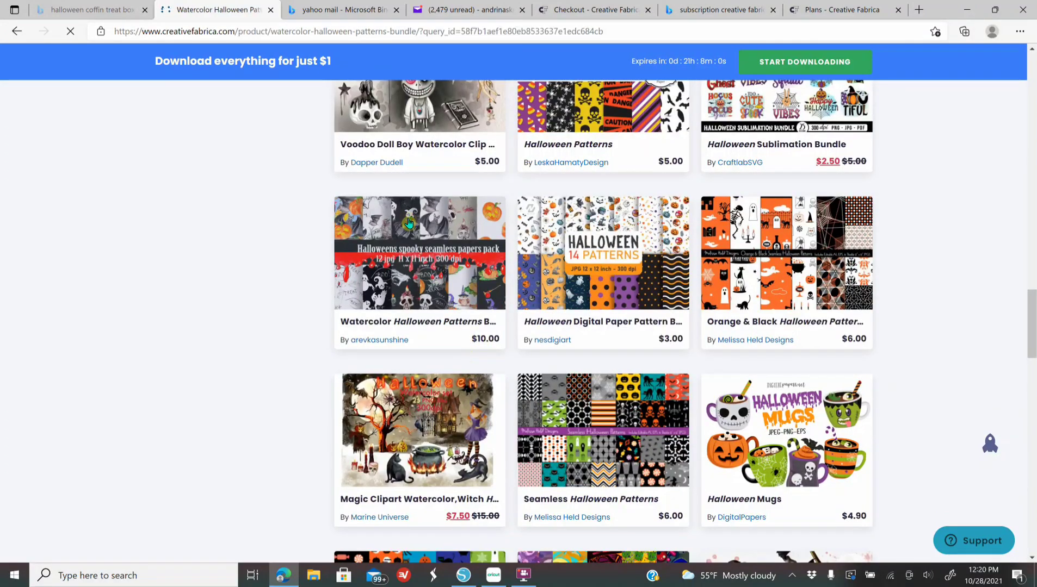
key(alt+Left)
Find the October Digital Paper Halloween Patterns, add the pack to the cart and return to the results.
scroll(792, 452, down, 20)
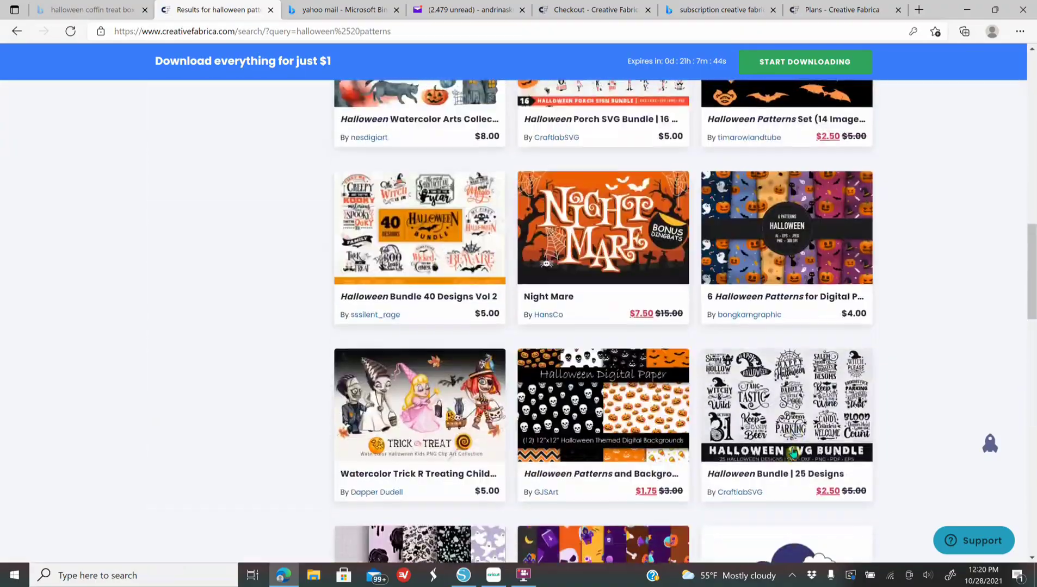
scroll(792, 453, down, 20)
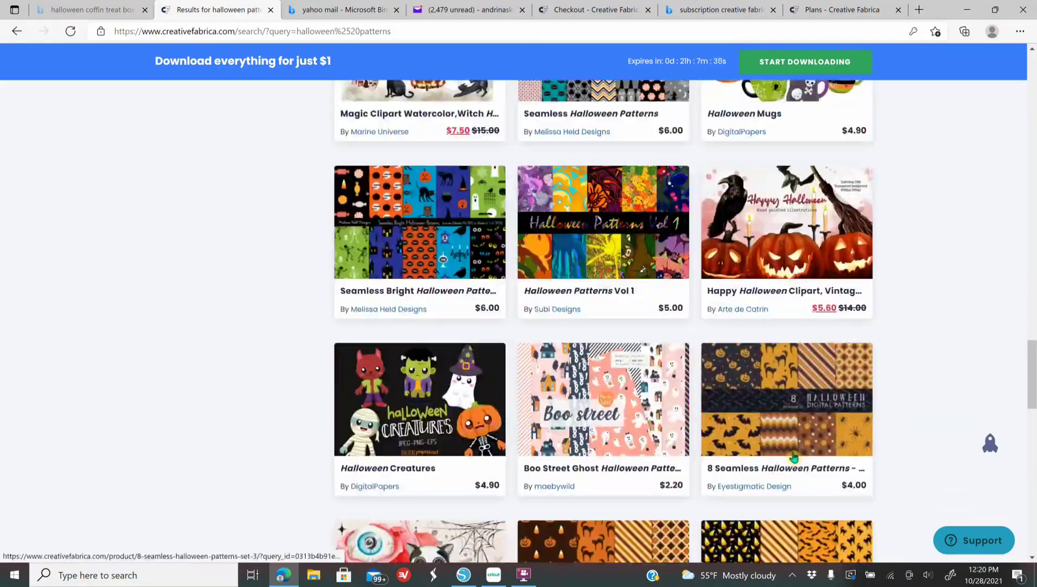
scroll(792, 457, down, 20)
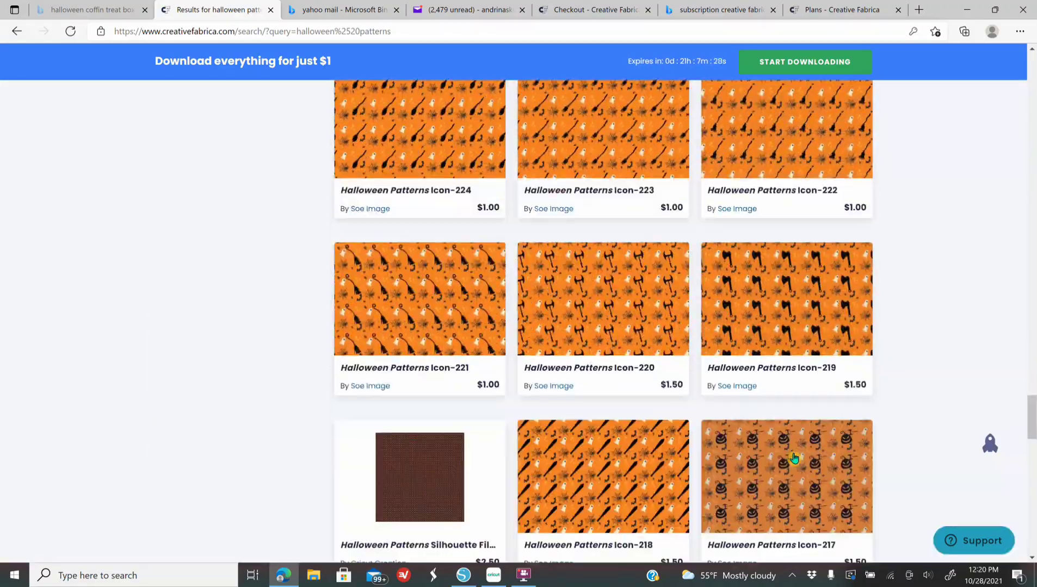
scroll(794, 459, down, 8)
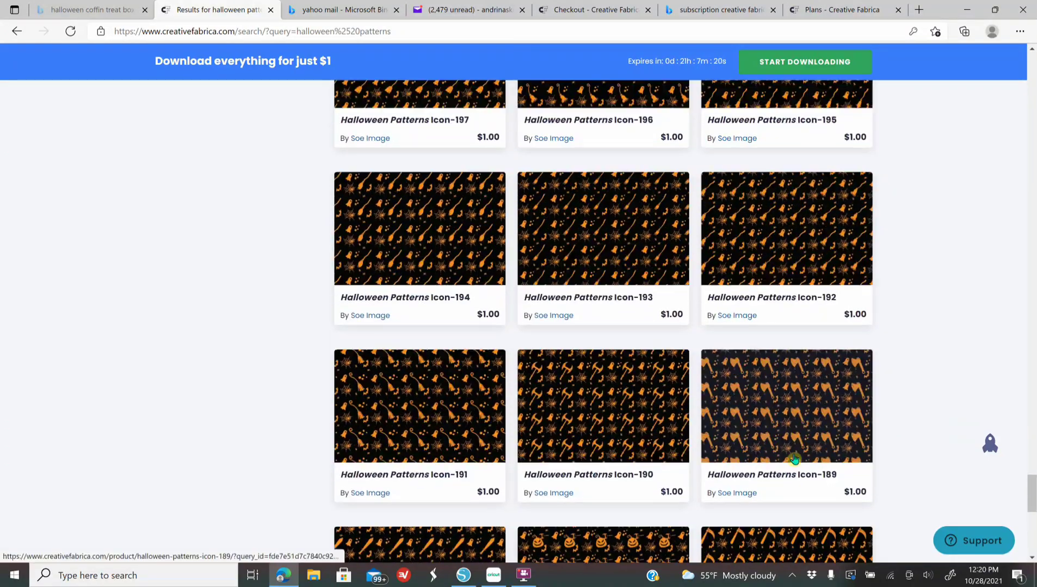
click(791, 459)
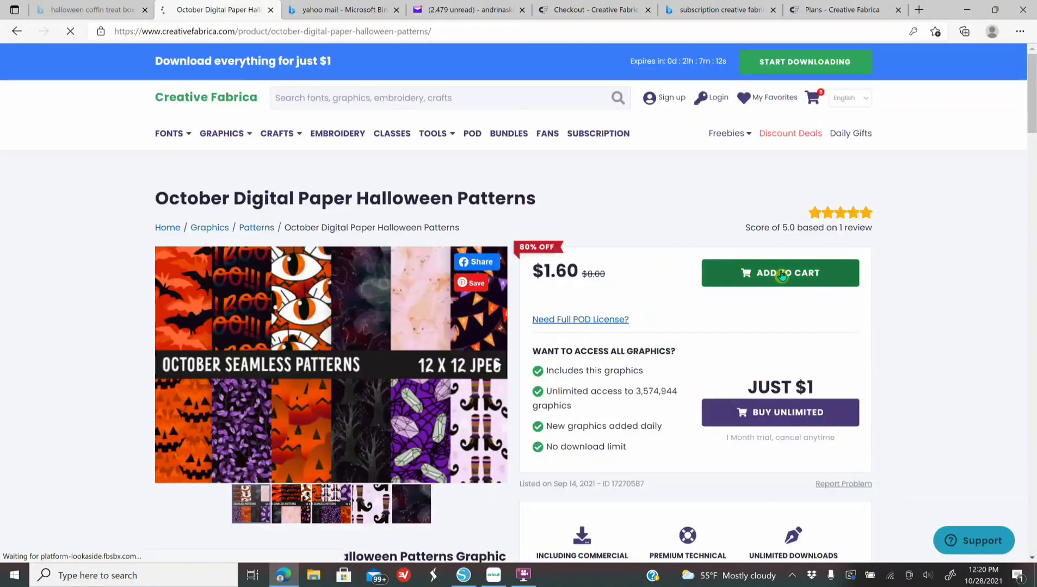
click(781, 273)
click(17, 31)
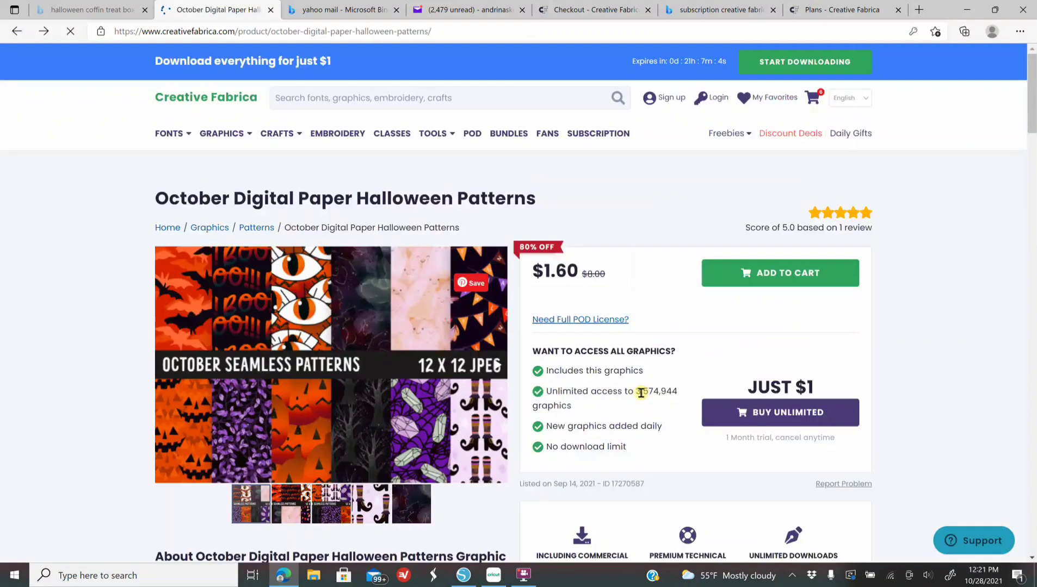
click(20, 29)
Browse further down the "halloween patterns" results for more designs.
drag(1032, 100, 1035, 533)
scroll(777, 428, down, 20)
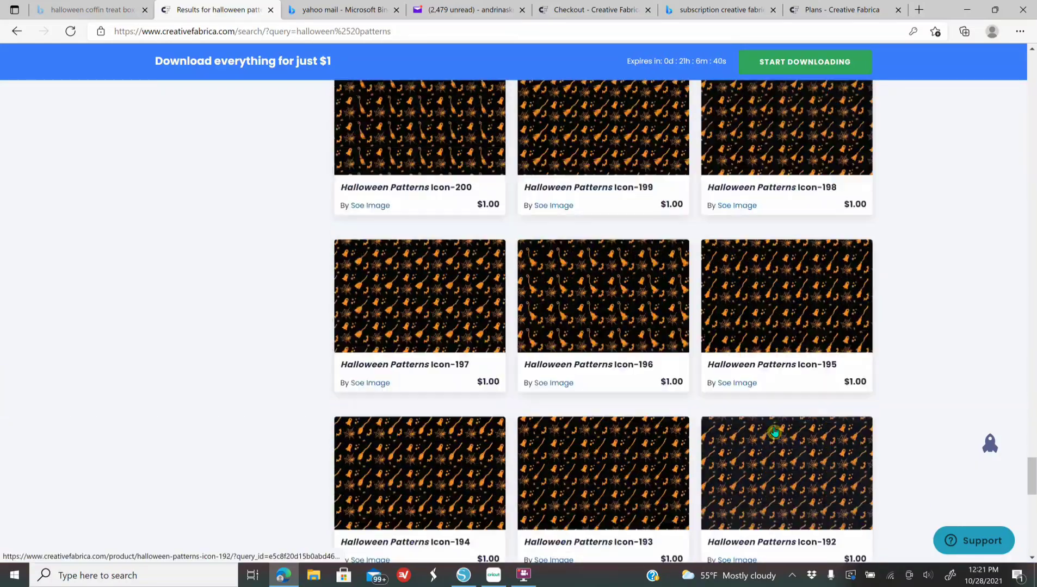
scroll(775, 432, down, 20)
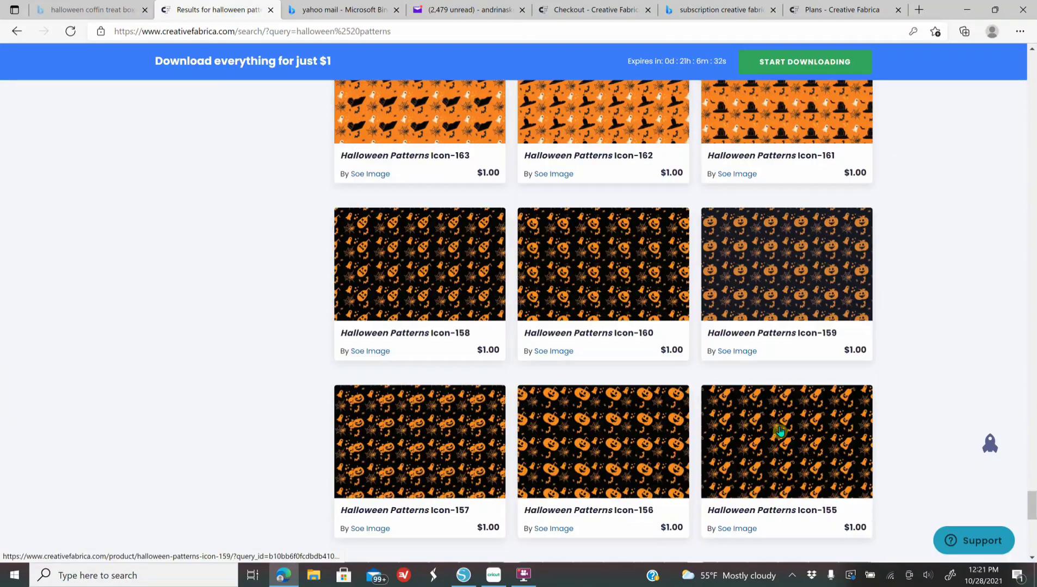
scroll(781, 430, down, 20)
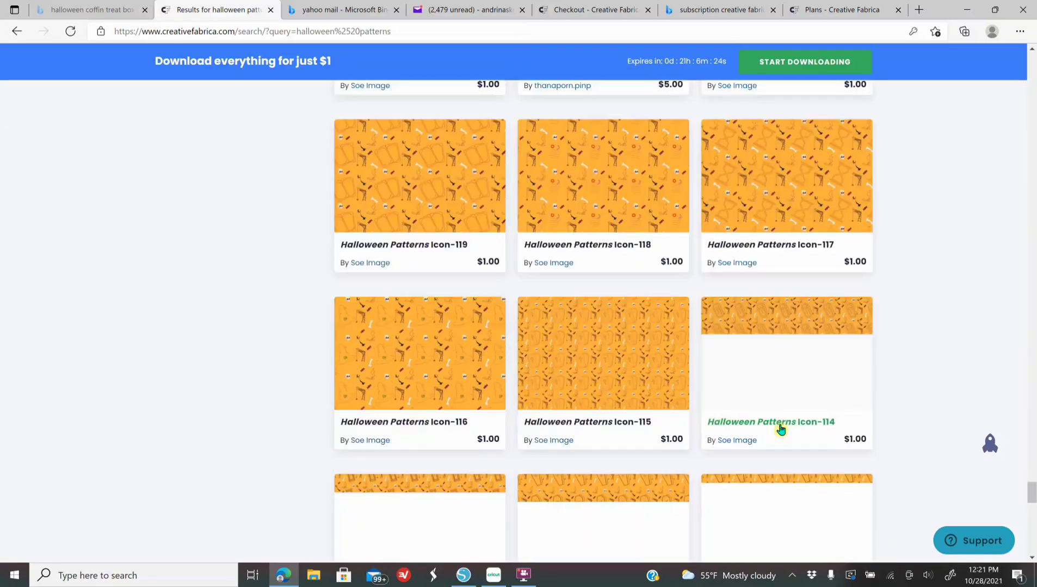
scroll(780, 428, down, 20)
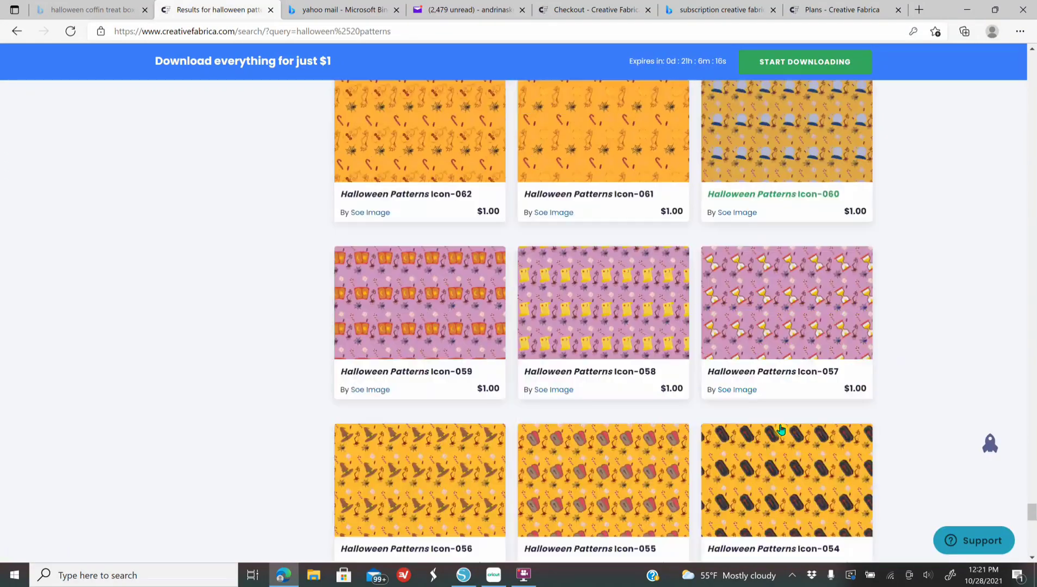
scroll(780, 429, down, 10)
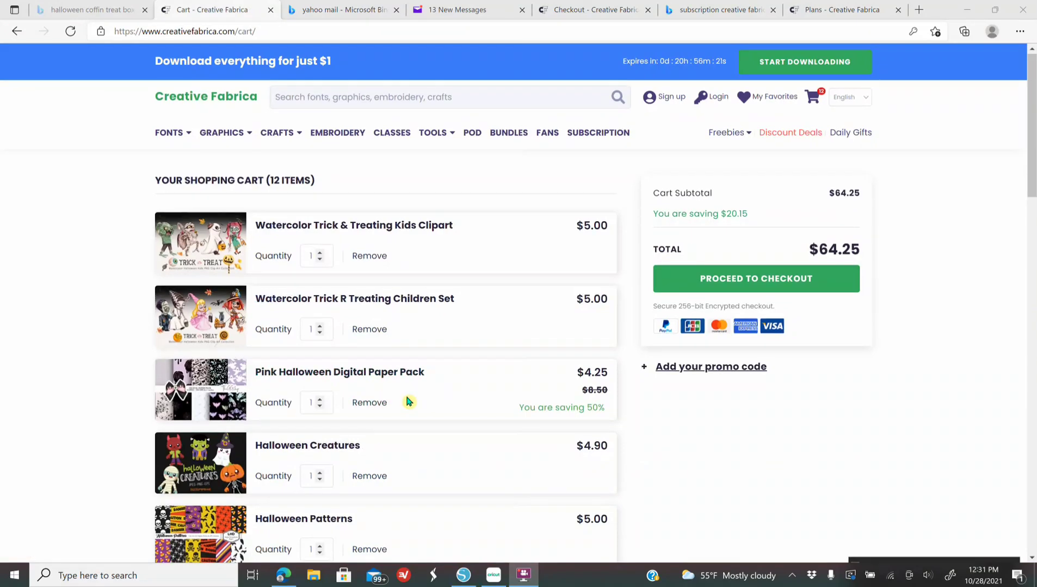
Review the list of Halloween items and their prices in the shopping cart.
scroll(407, 397, down, 7)
scroll(409, 401, down, 7)
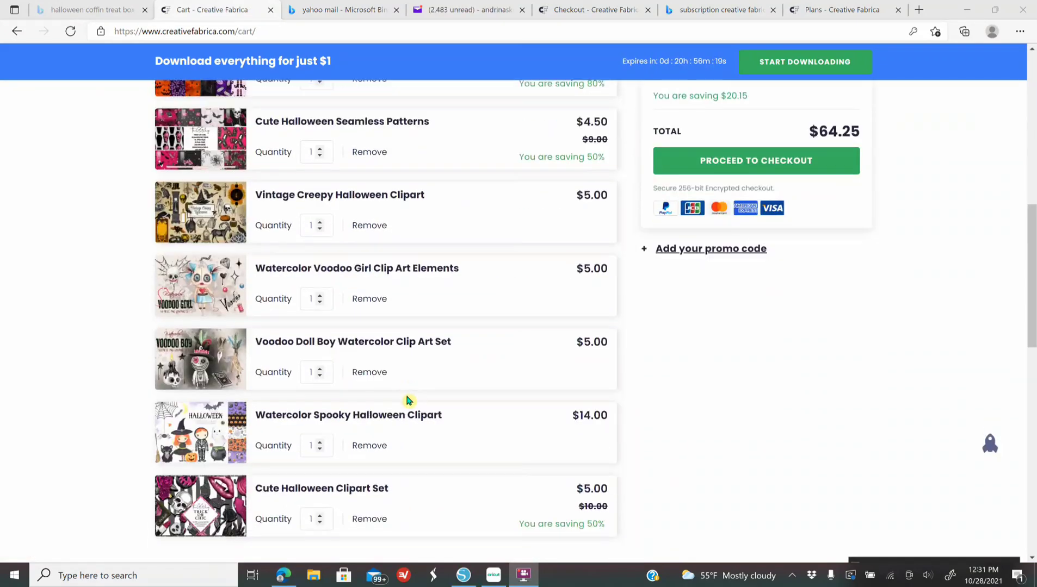
scroll(401, 401, up, 4)
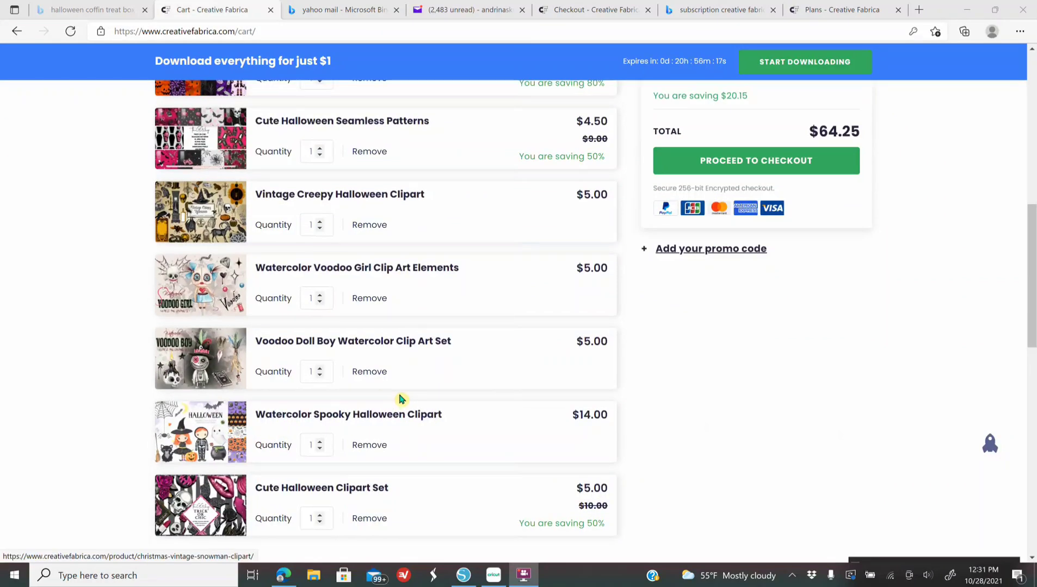
Look through the Halloween items and prices in the cart and the suggested designs beneath them.
scroll(401, 401, down, 5)
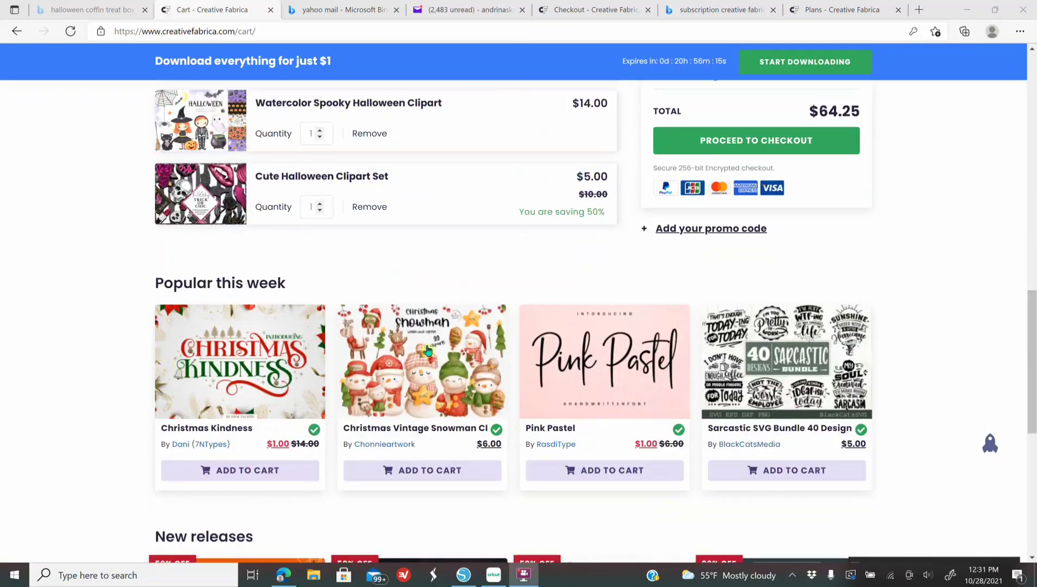
scroll(731, 446, down, 3)
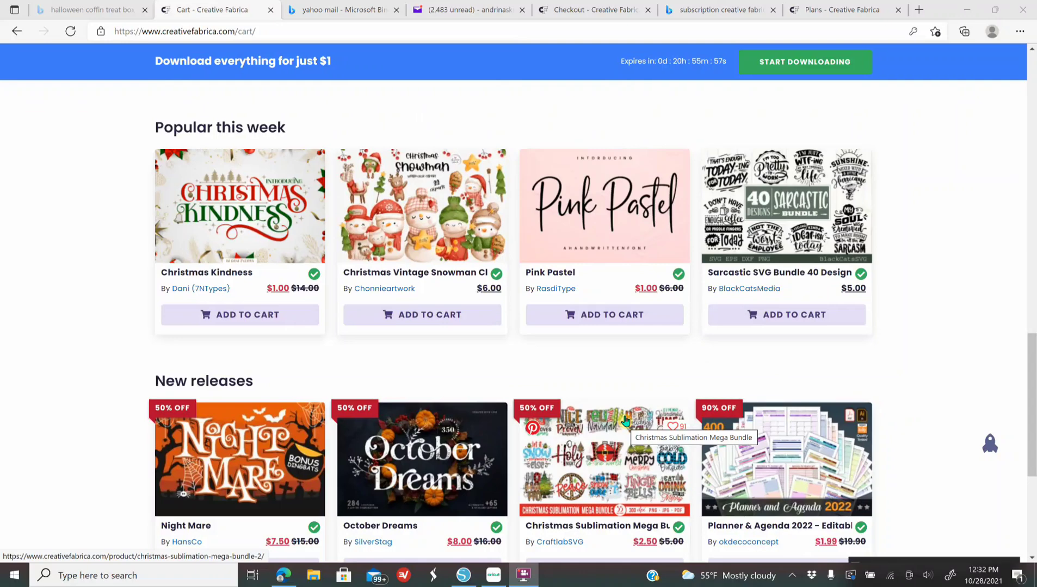
scroll(608, 462, up, 10)
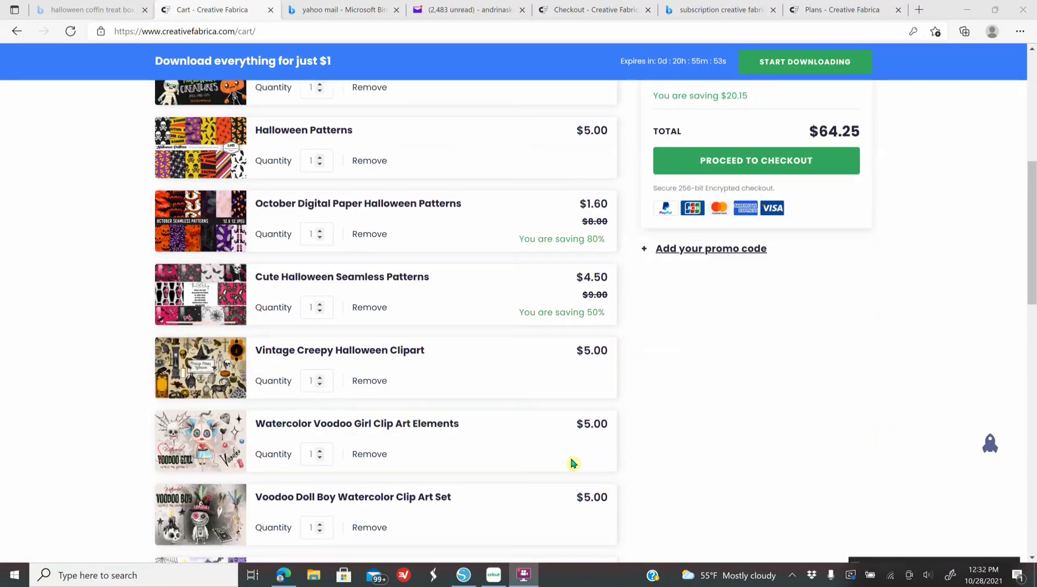
scroll(571, 461, up, 6)
scroll(335, 381, down, 10)
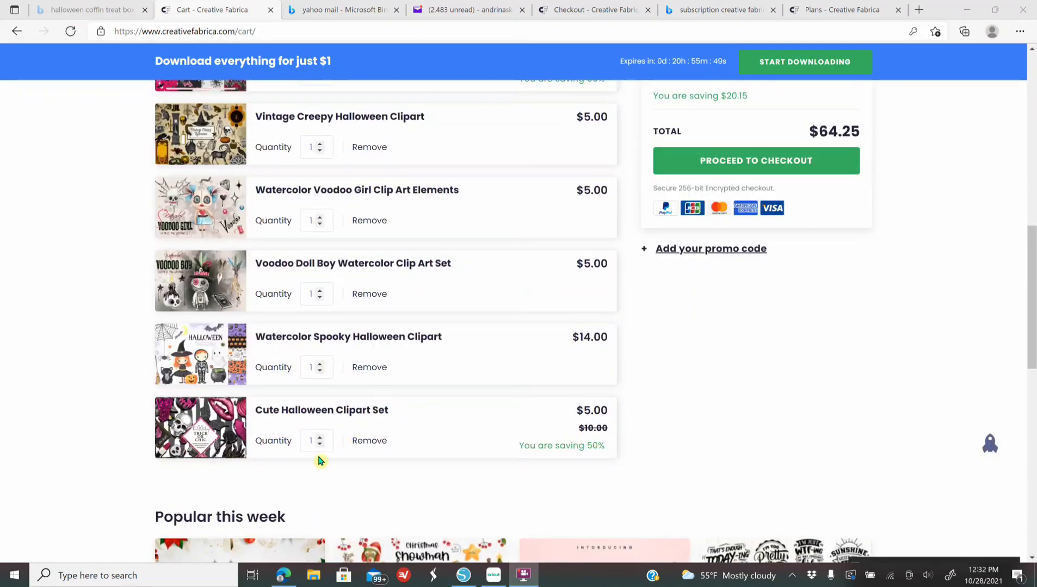
scroll(319, 460, up, 10)
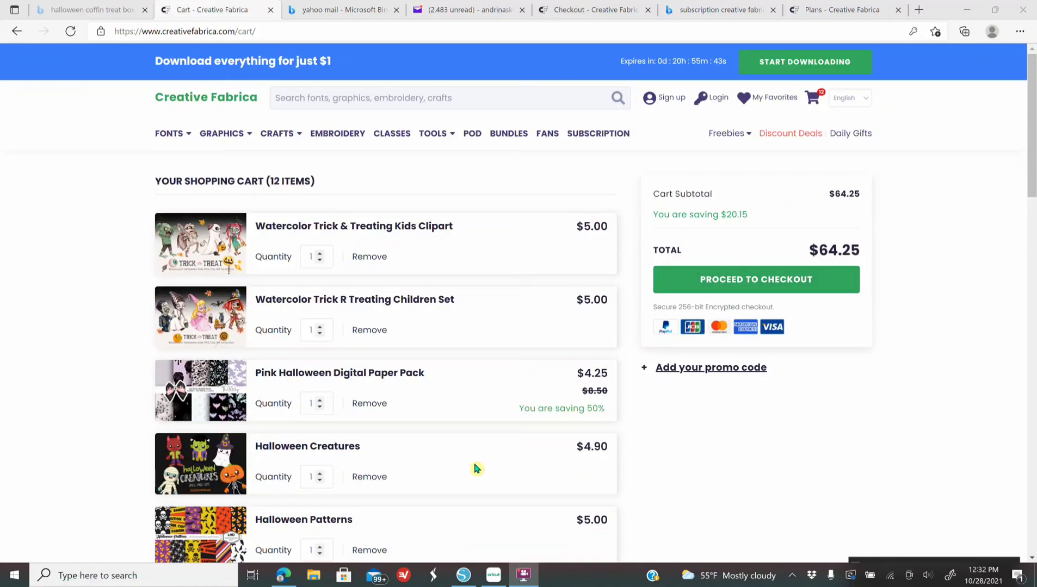
scroll(467, 472, down, 7)
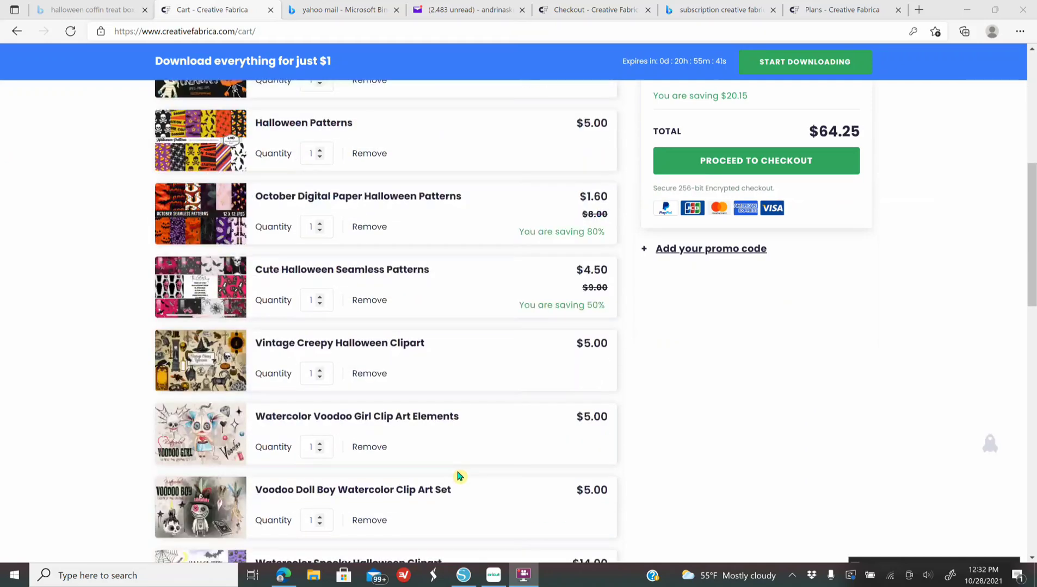
scroll(458, 476, down, 3)
scroll(456, 475, up, 10)
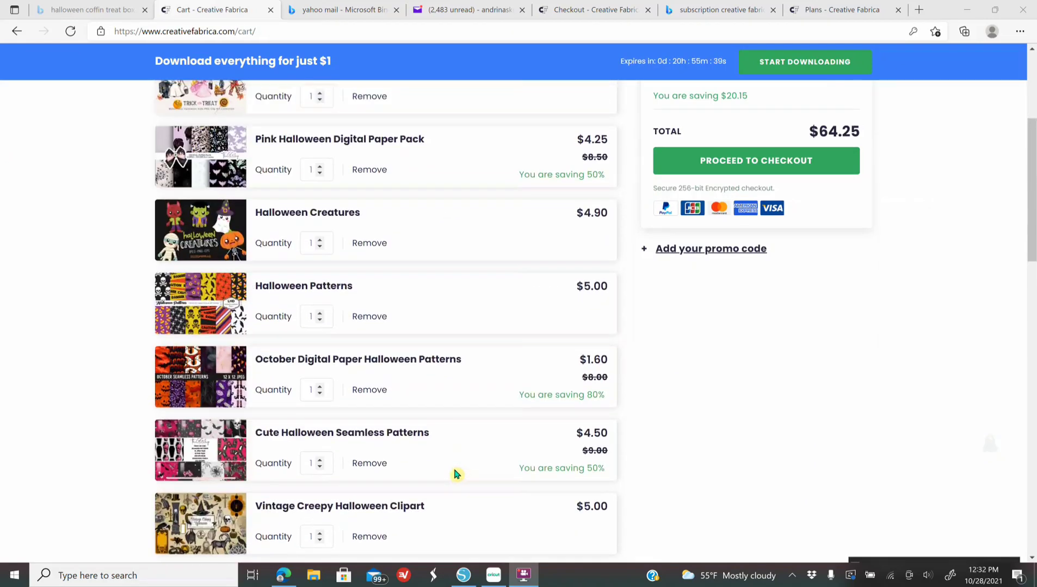
scroll(456, 475, down, 11)
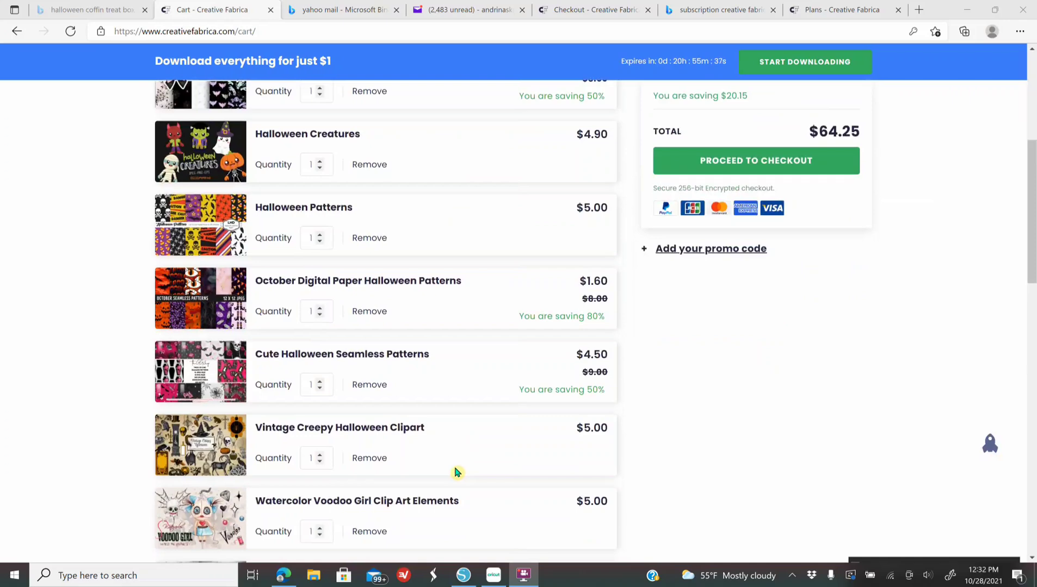
scroll(456, 472, up, 11)
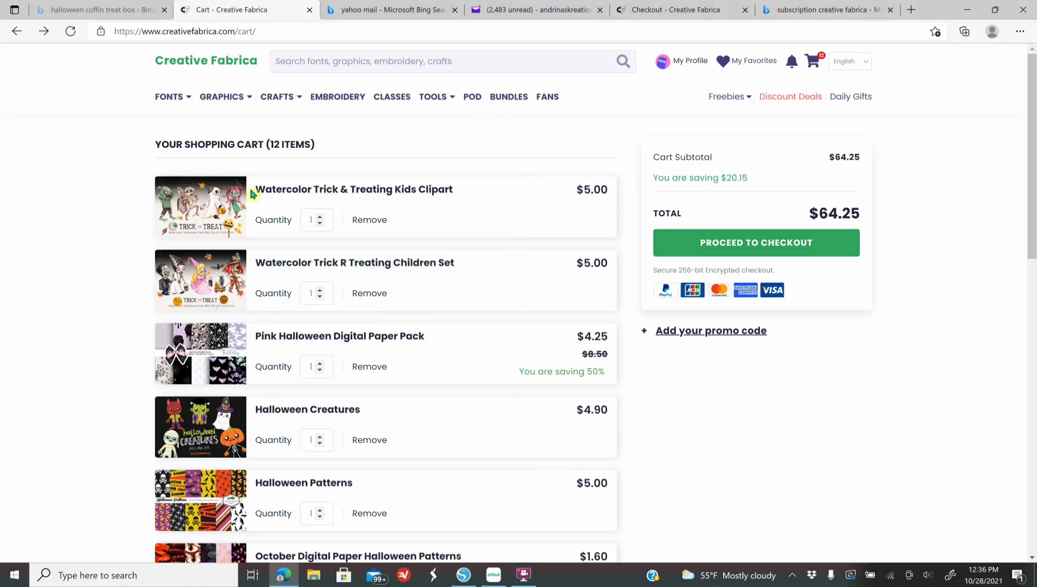
Open the Watercolor Trick & Treating Kids Clipart from the cart, and search the site for "halloween".
click(272, 194)
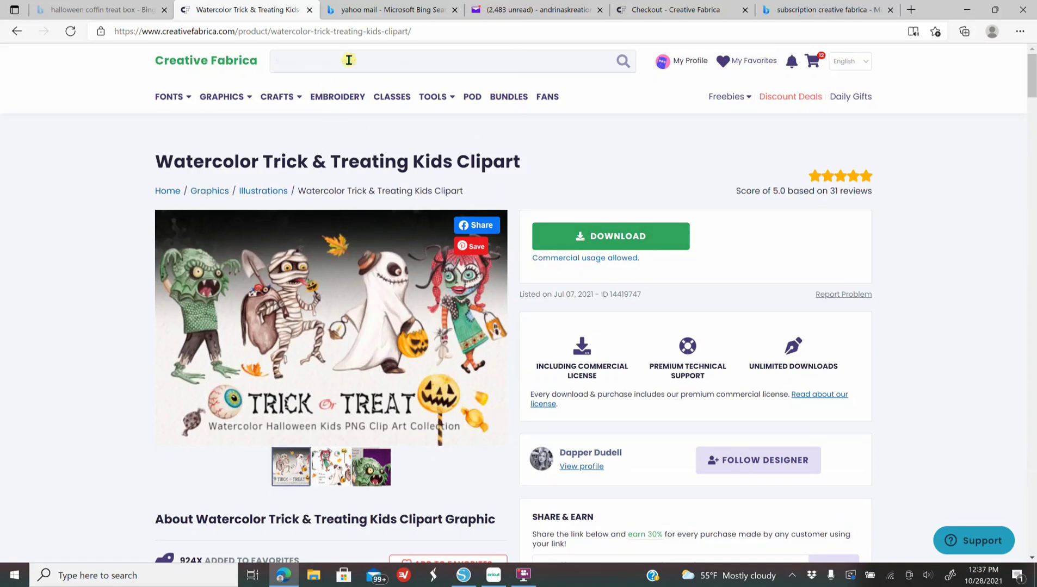
text(oween)
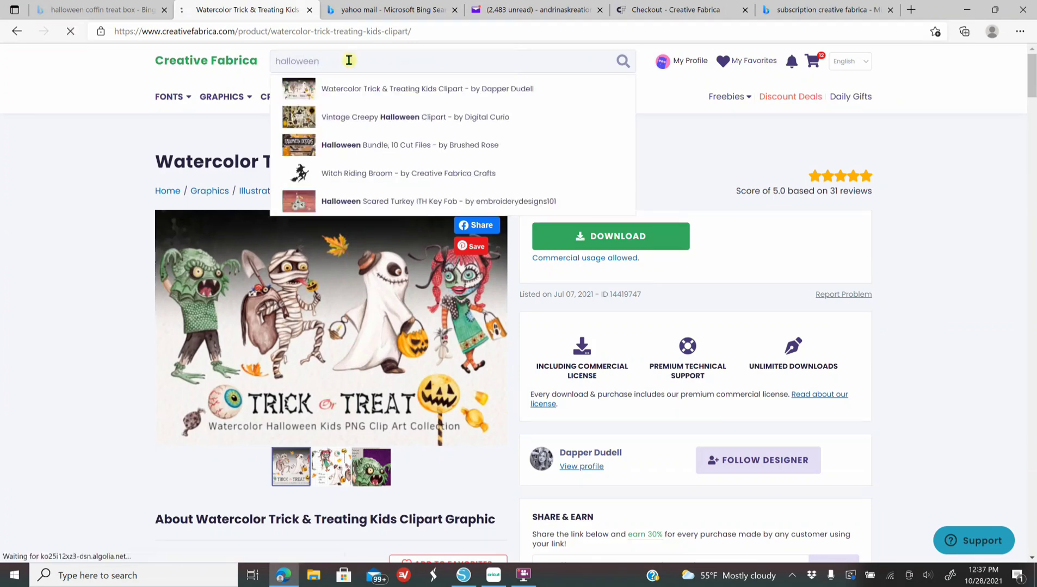
key(Return)
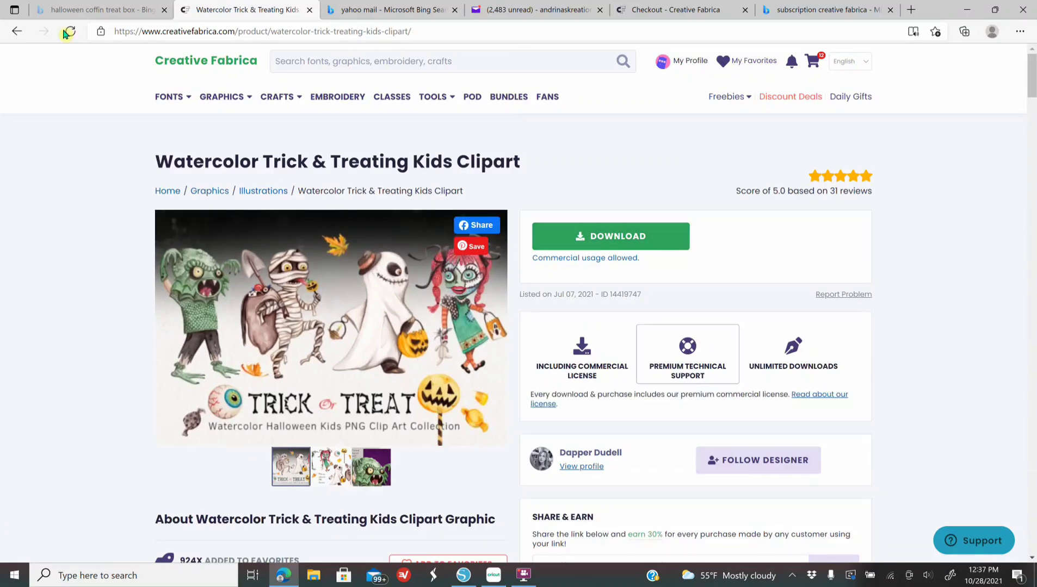
View the Vintage Creepy Halloween Clipart and the Halloween Font product pages and return to the search results each time.
click(12, 35)
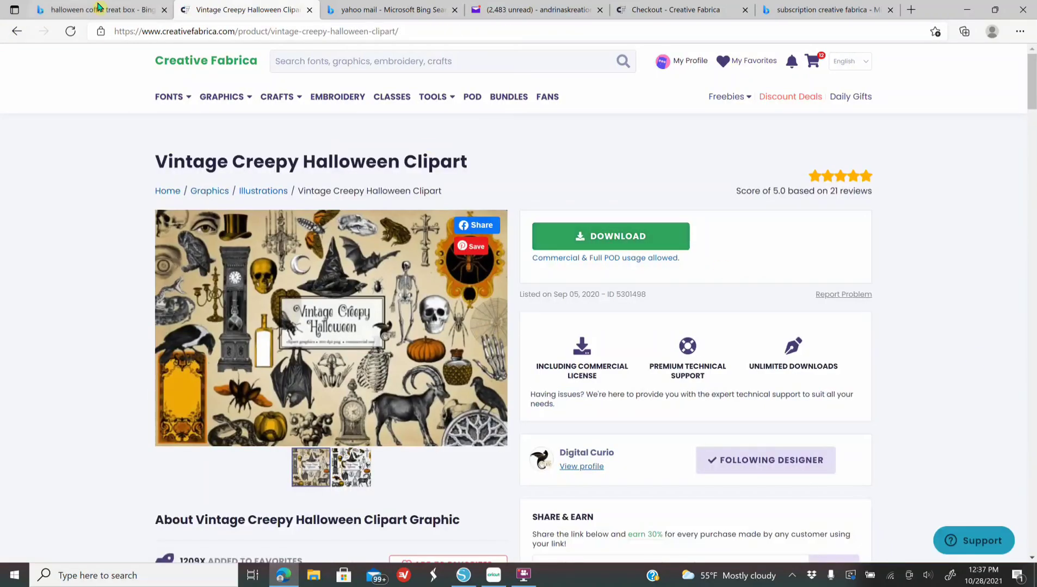
click(16, 31)
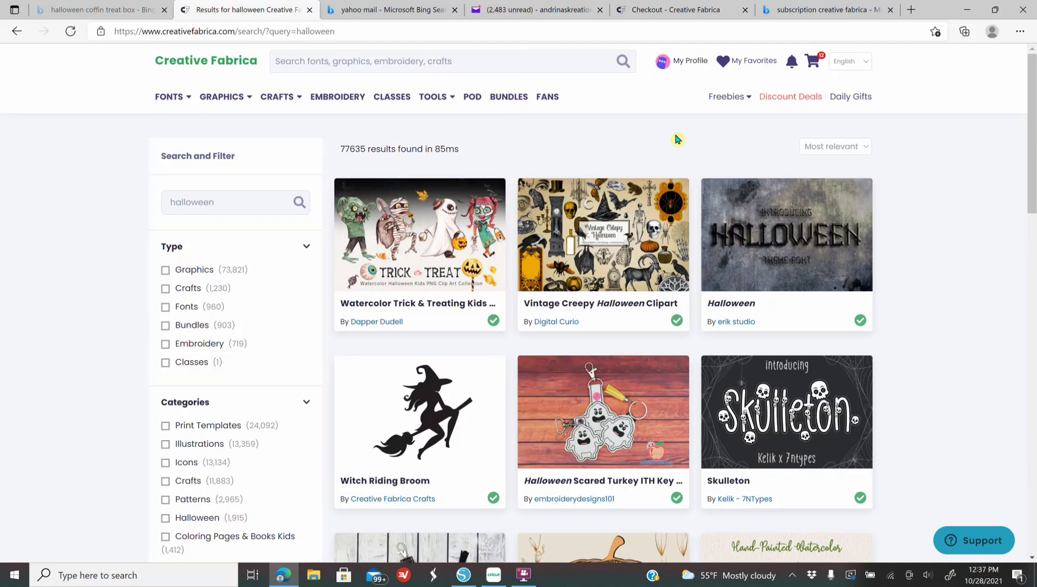
click(618, 388)
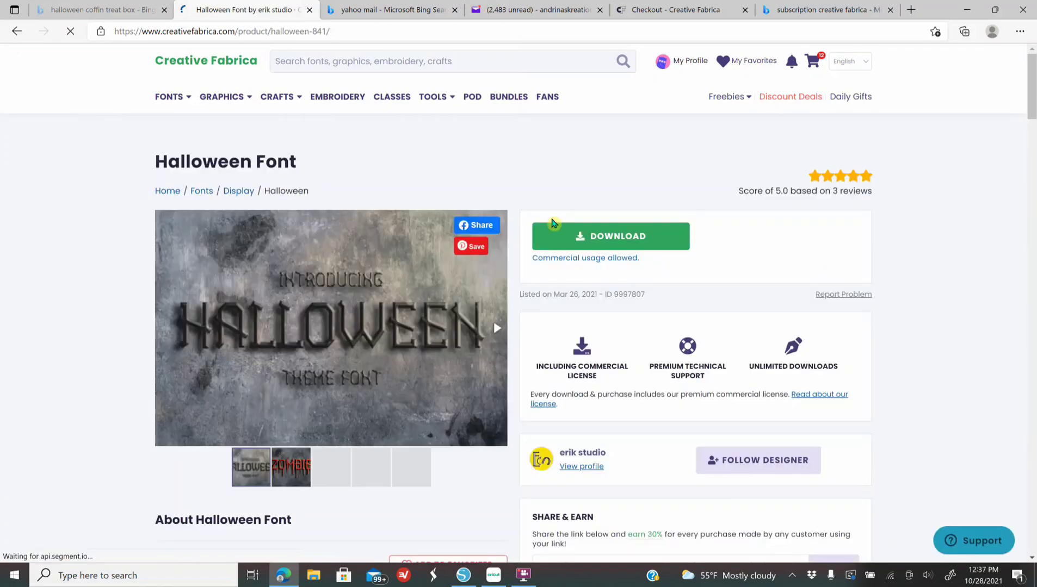
click(16, 31)
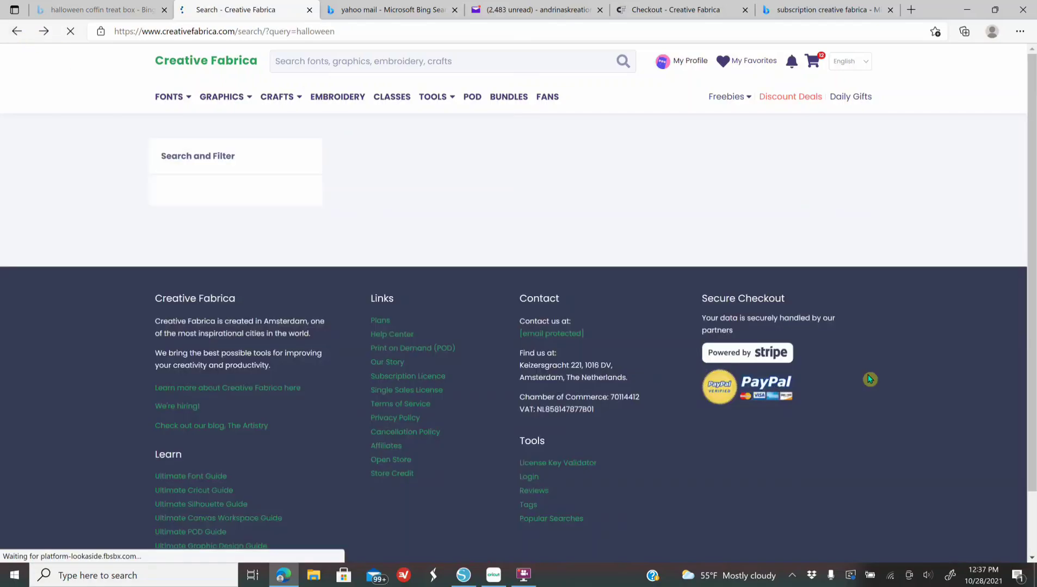
Browse the "halloween" search results to see the range of designs included with the subscription.
scroll(866, 380, down, 5)
scroll(866, 380, down, 8)
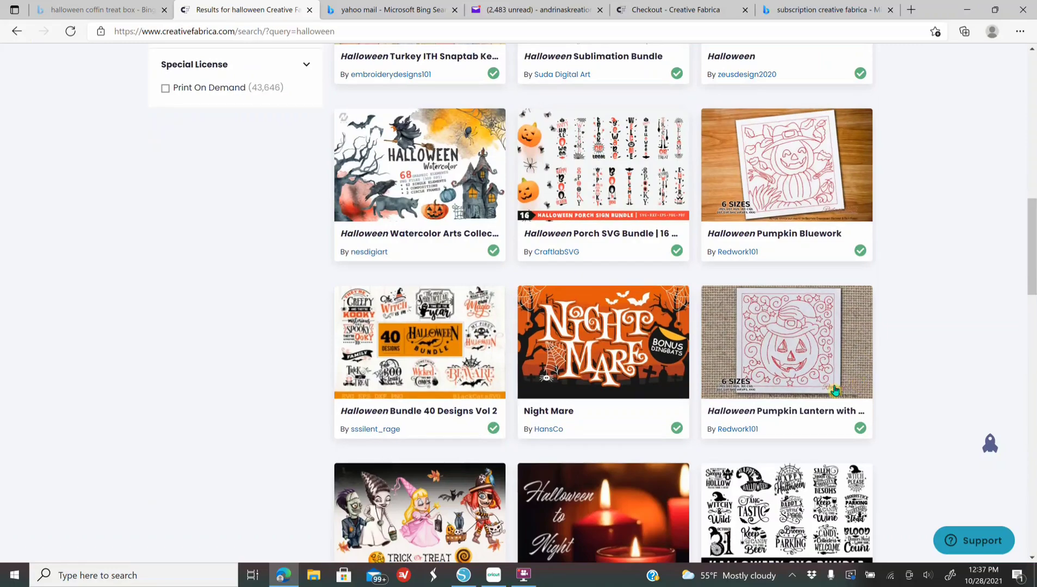
scroll(752, 424, down, 4)
scroll(705, 406, up, 11)
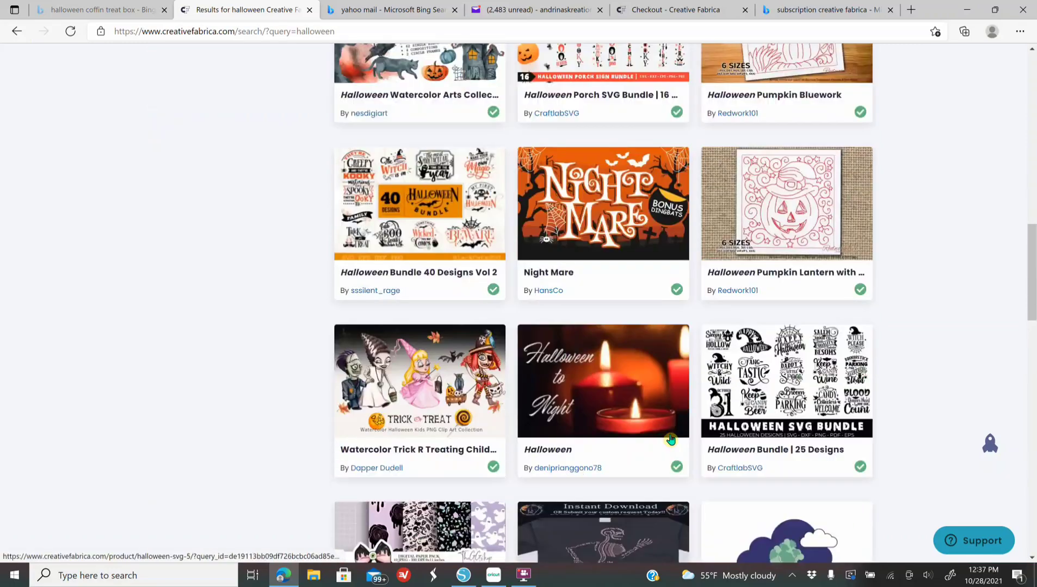
scroll(642, 505, down, 18)
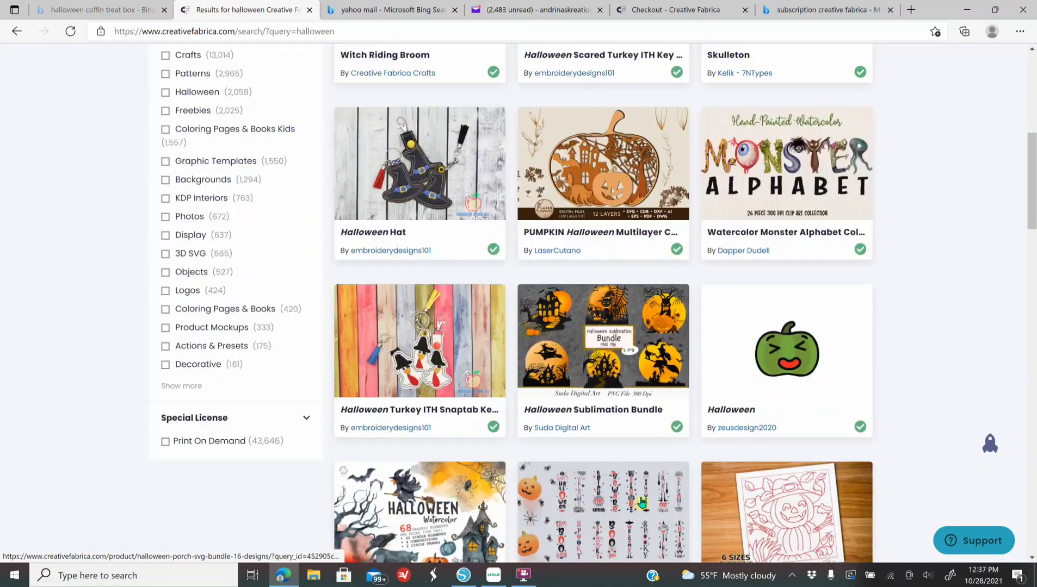
scroll(643, 483, down, 1)
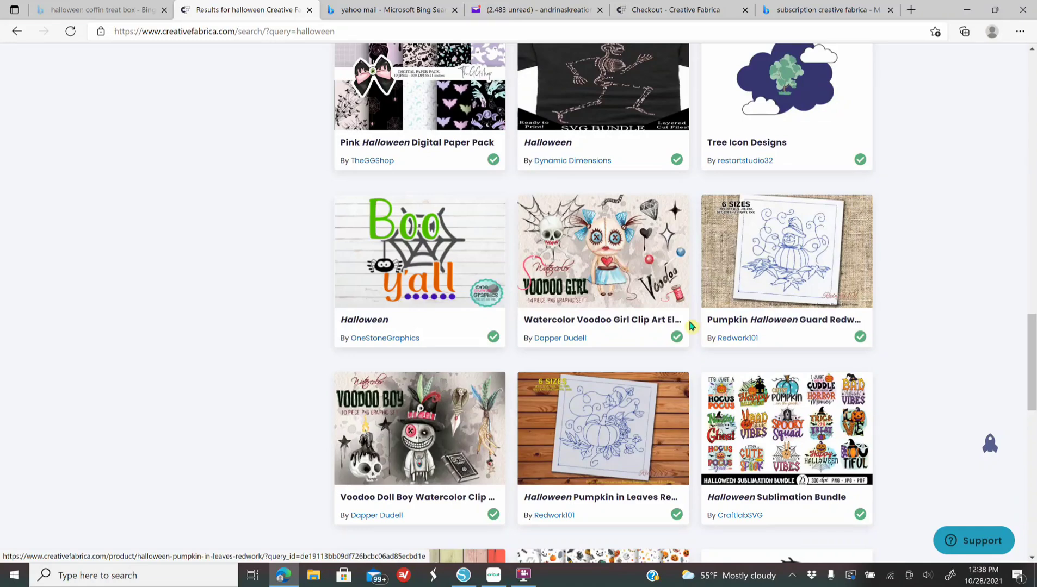
scroll(688, 348, down, 4)
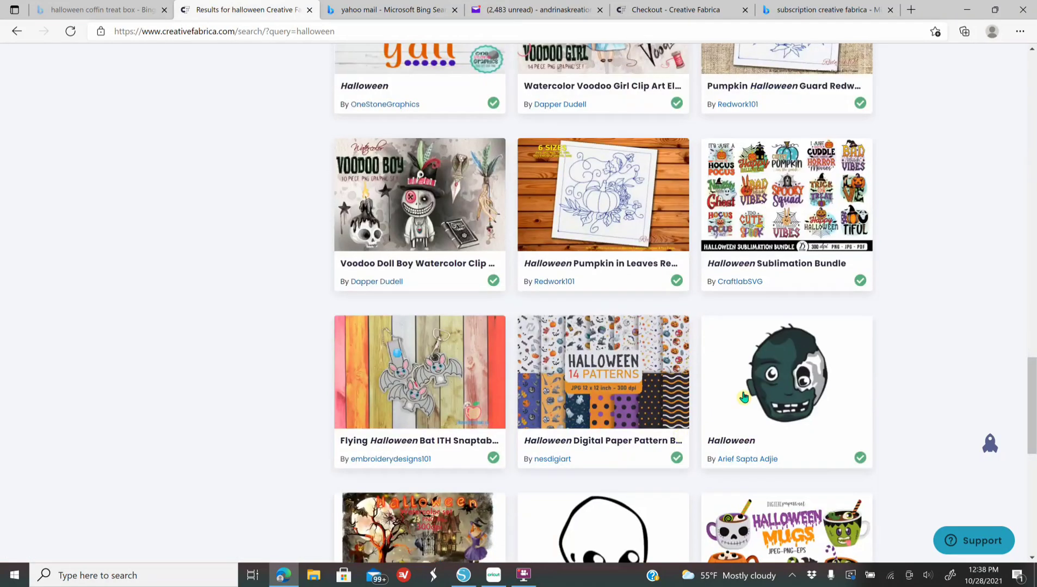
scroll(744, 397, up, 20)
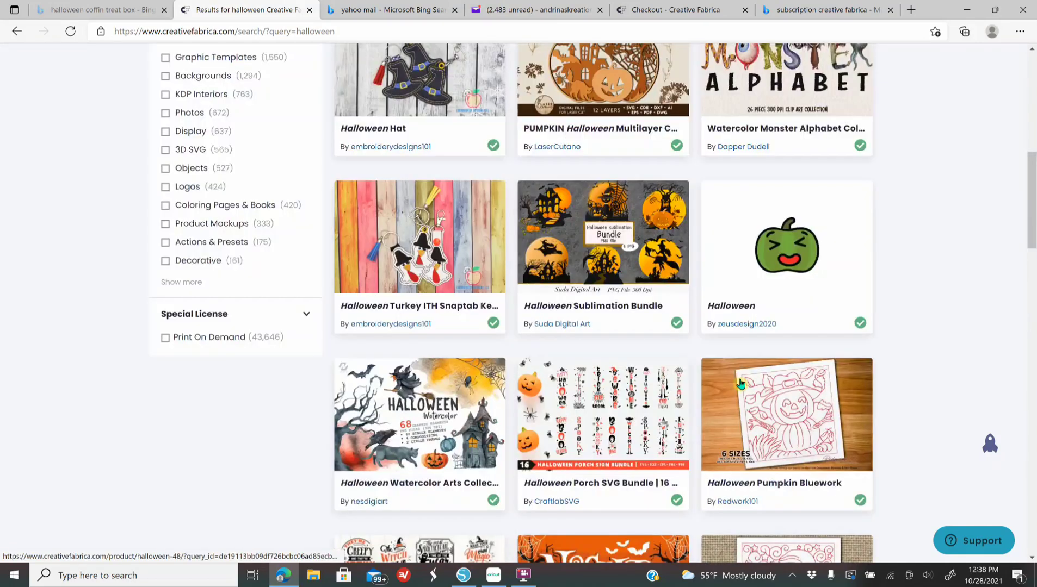
scroll(740, 383, up, 10)
Download the Watercolor Trick & Treating Kids Clipart from its product page and open the downloaded zip file.
click(437, 236)
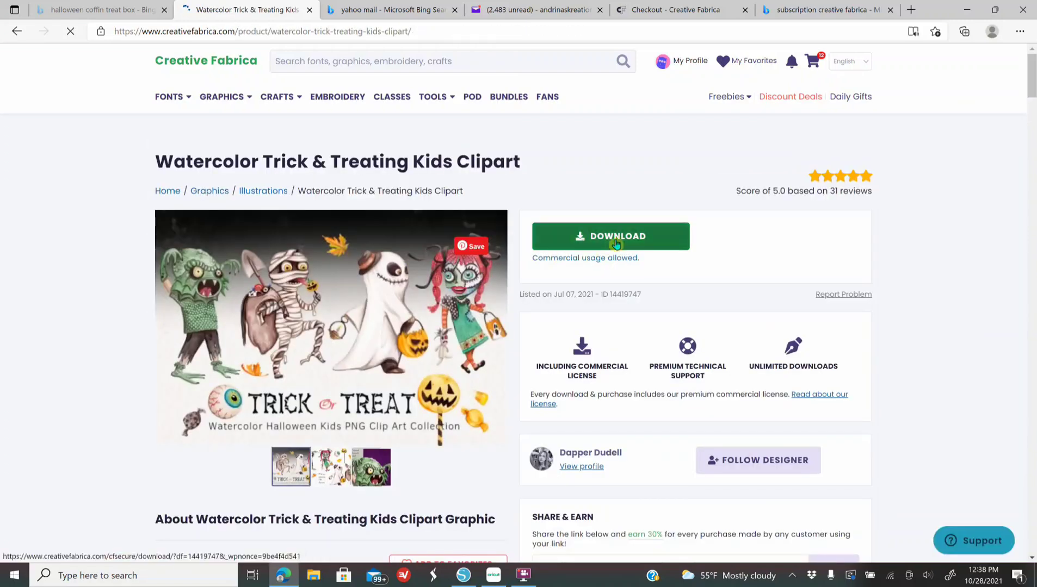
click(616, 244)
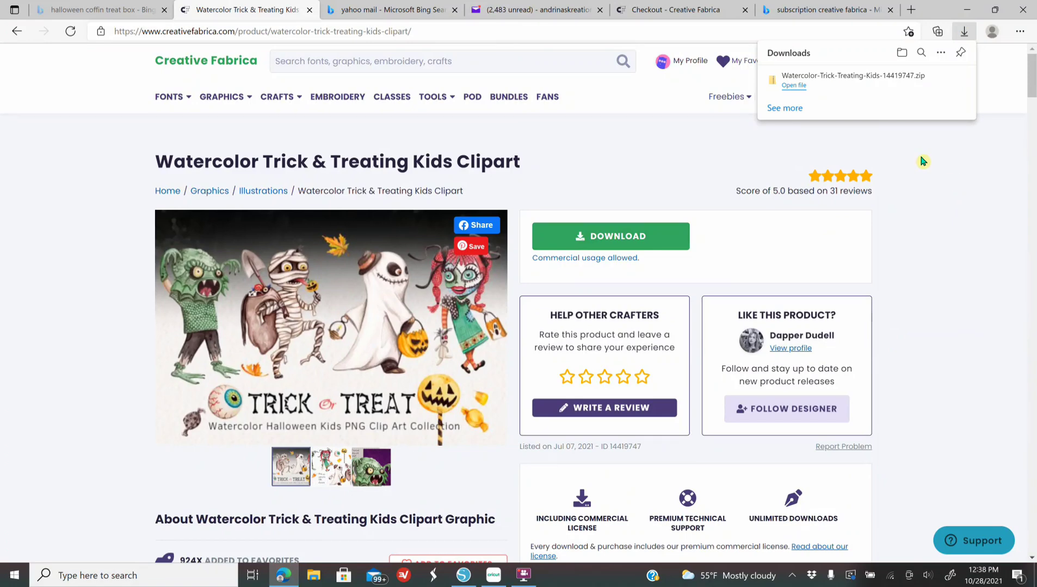
click(799, 89)
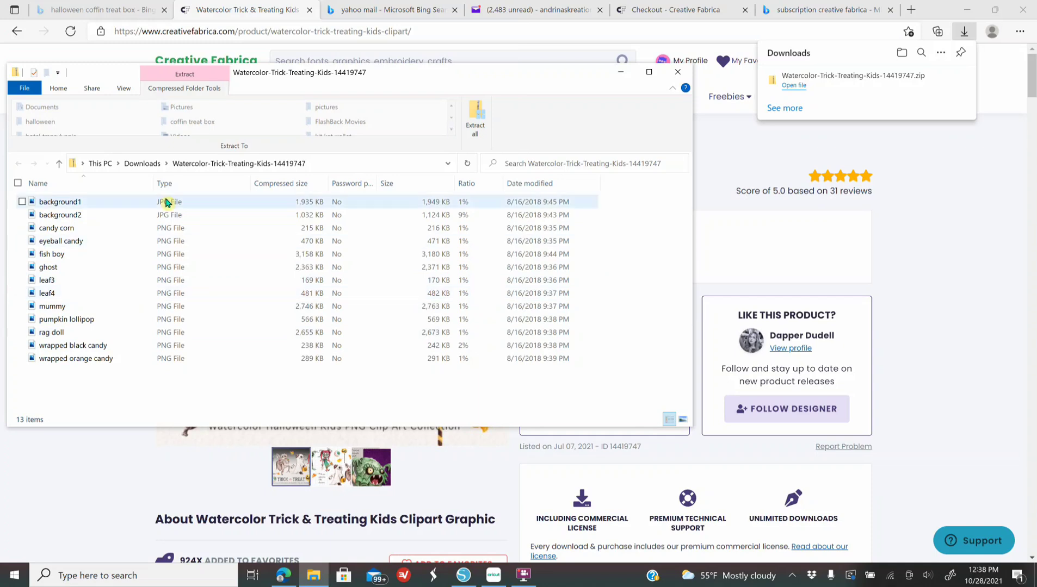
Extract all files of the Watercolor-Trick-Treating-Kids zip to the D:\halloween folder.
click(473, 119)
click(656, 231)
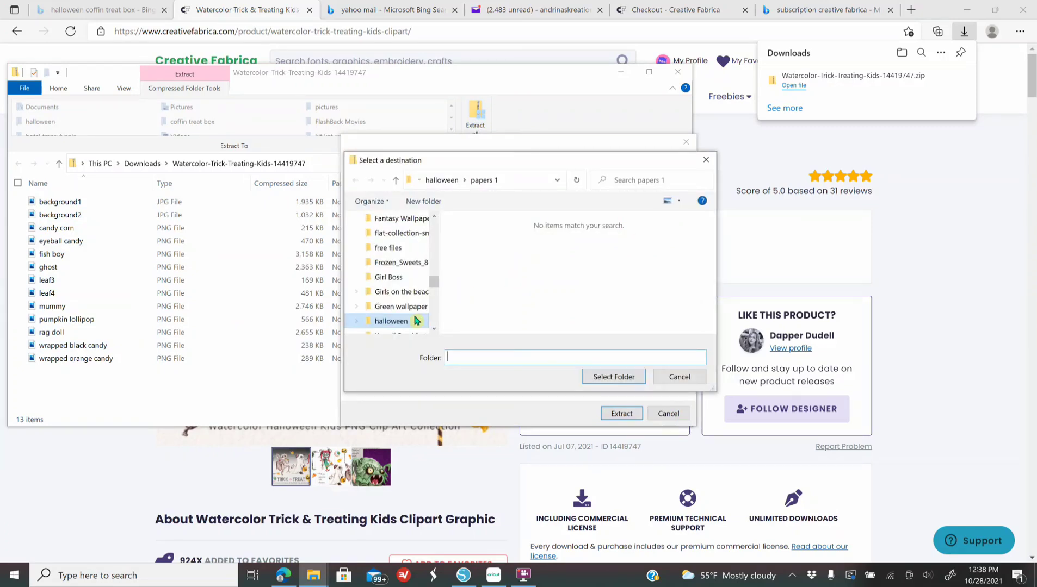
click(409, 322)
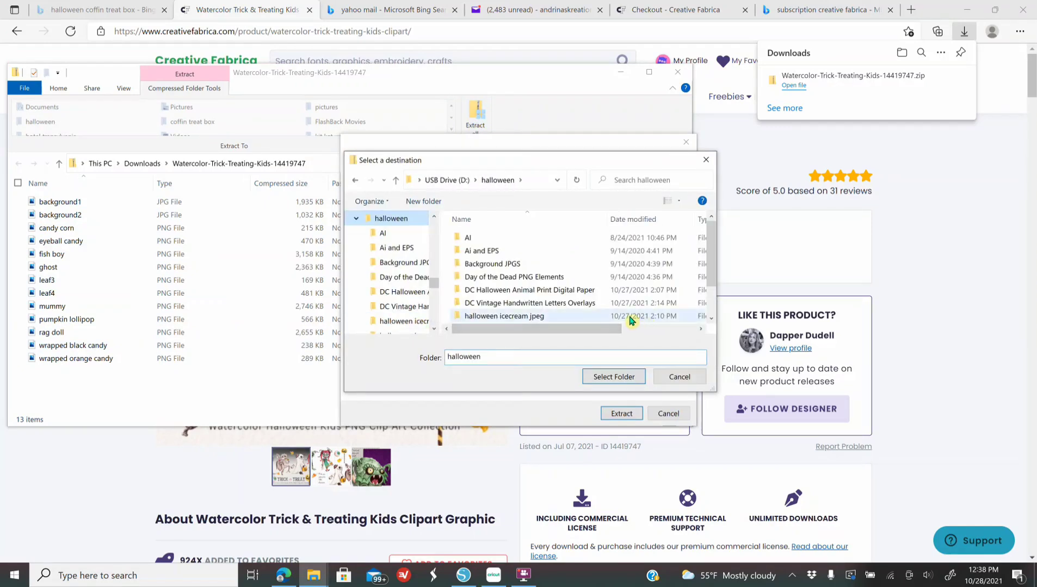
click(612, 376)
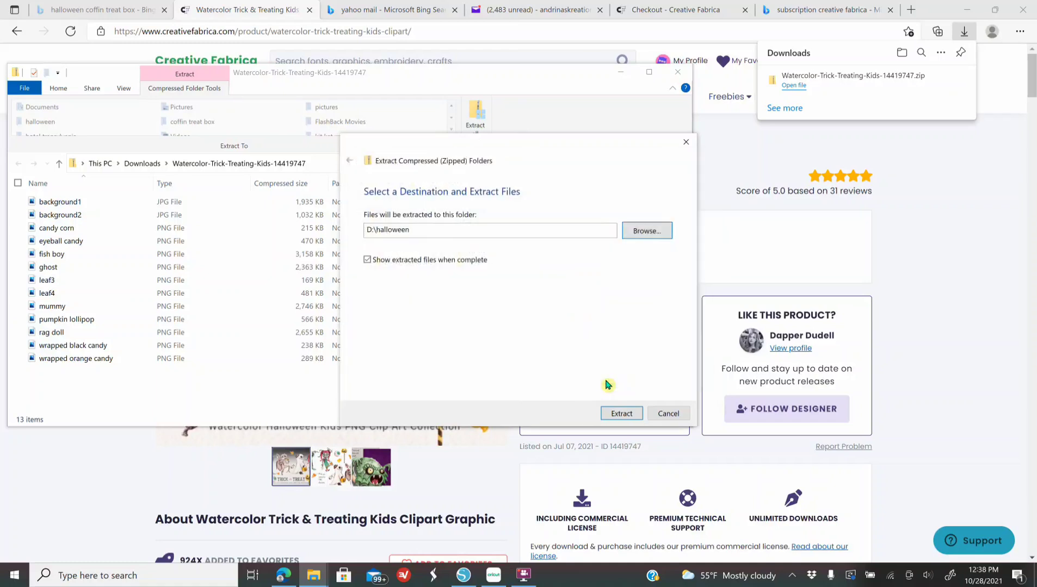
click(613, 415)
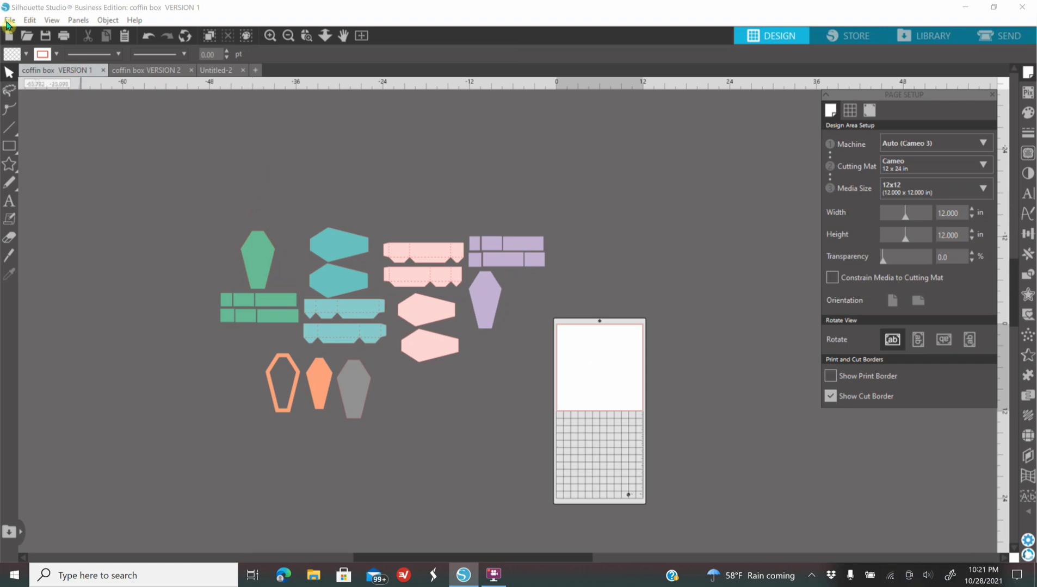
In Silhouette Studio, merge the purple polka-dot Halloween paper from halloween\papers 1 into the coffin box design and place it below the box pieces.
click(9, 21)
click(36, 101)
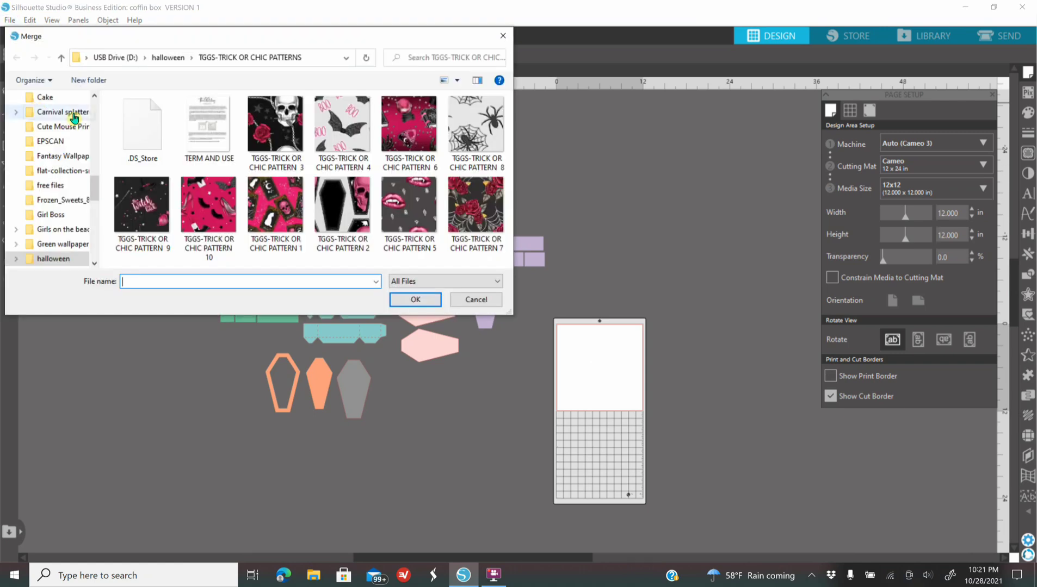
click(165, 58)
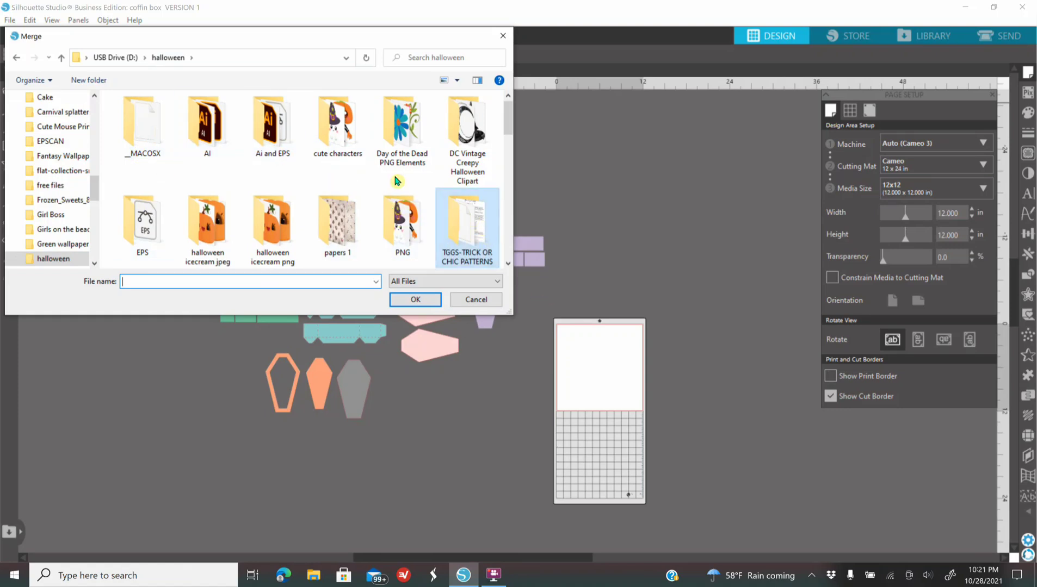
double_click(337, 229)
click(274, 223)
click(415, 299)
drag(636, 346, 405, 385)
Merge the orange jack-o'-lantern face paper from the papers 1 folder into the coffin box design.
click(10, 21)
click(54, 100)
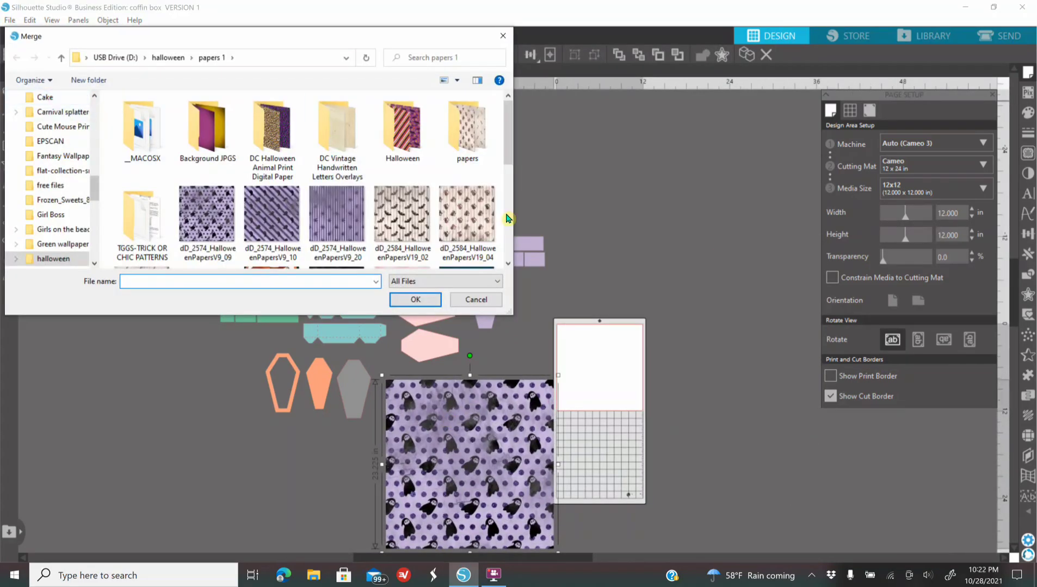
scroll(359, 174, down, 5)
double_click(351, 180)
drag(721, 491, 653, 491)
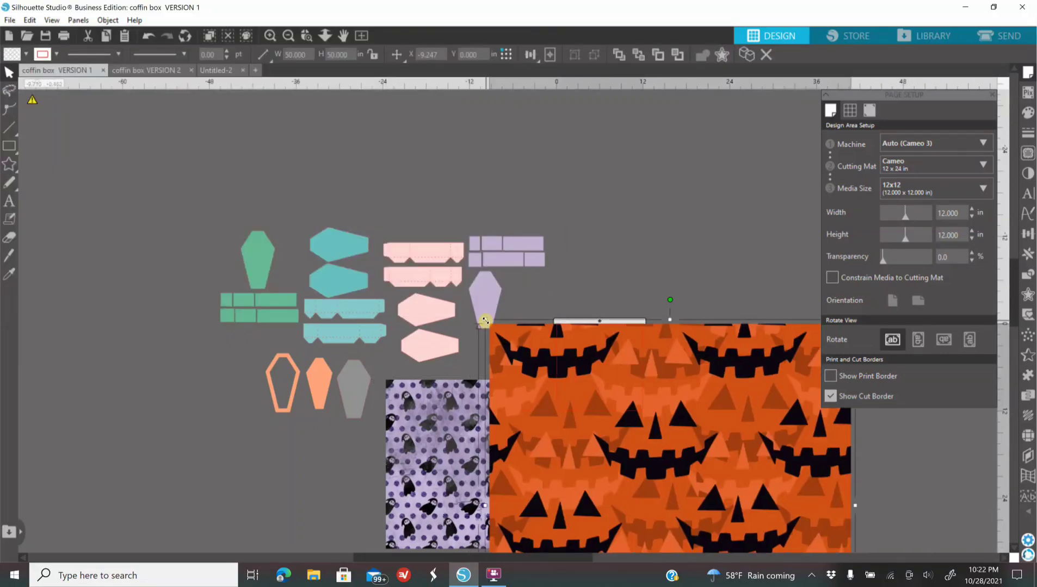
Shrink the jack-o'-lantern paper, close the page setup settings and stack both papers beside the cutting mat, the orange one above the purple one.
drag(484, 319, 661, 497)
drag(747, 509, 709, 176)
click(992, 95)
drag(758, 266, 771, 220)
drag(462, 495, 737, 428)
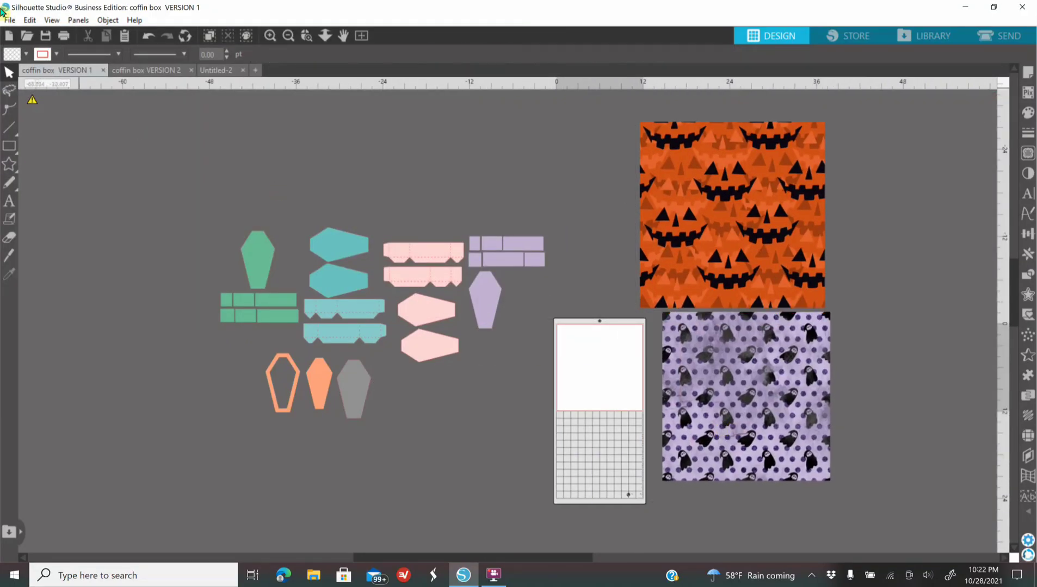
Merge the caution-tape paper 01 from halloween\papers 1\Halloween into the coffin box design.
click(10, 20)
click(54, 105)
scroll(393, 228, up, 2)
scroll(393, 227, up, 5)
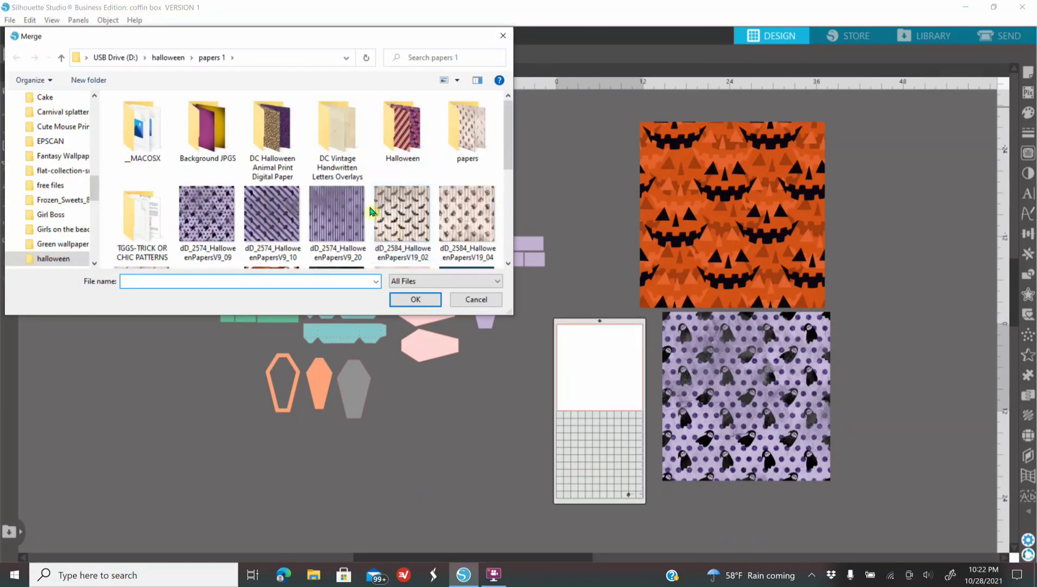
double_click(467, 122)
scroll(416, 204, down, 5)
scroll(417, 204, up, 3)
click(211, 57)
scroll(439, 220, down, 5)
scroll(441, 218, up, 2)
scroll(440, 218, up, 2)
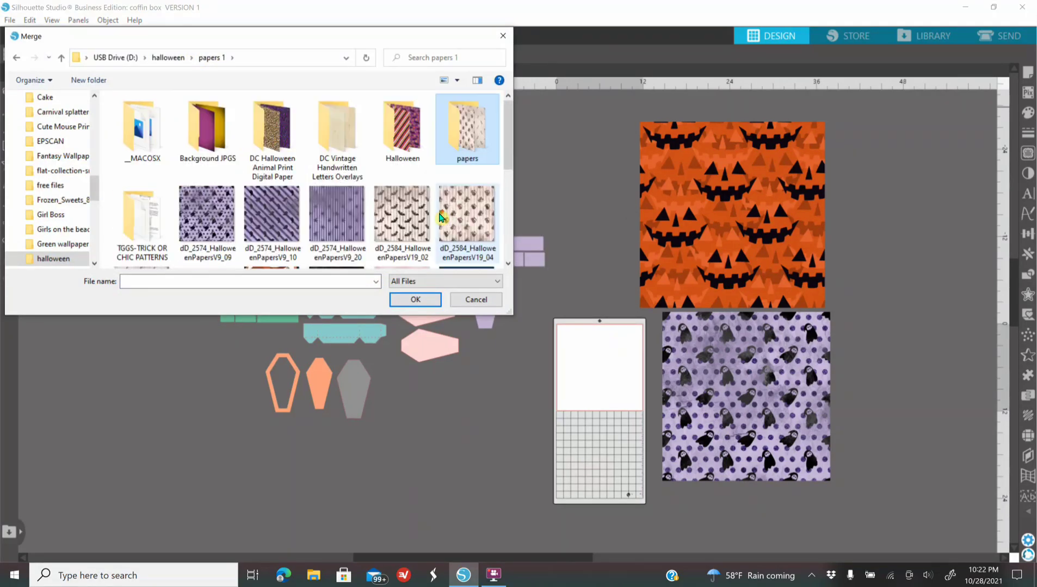
double_click(402, 121)
click(141, 124)
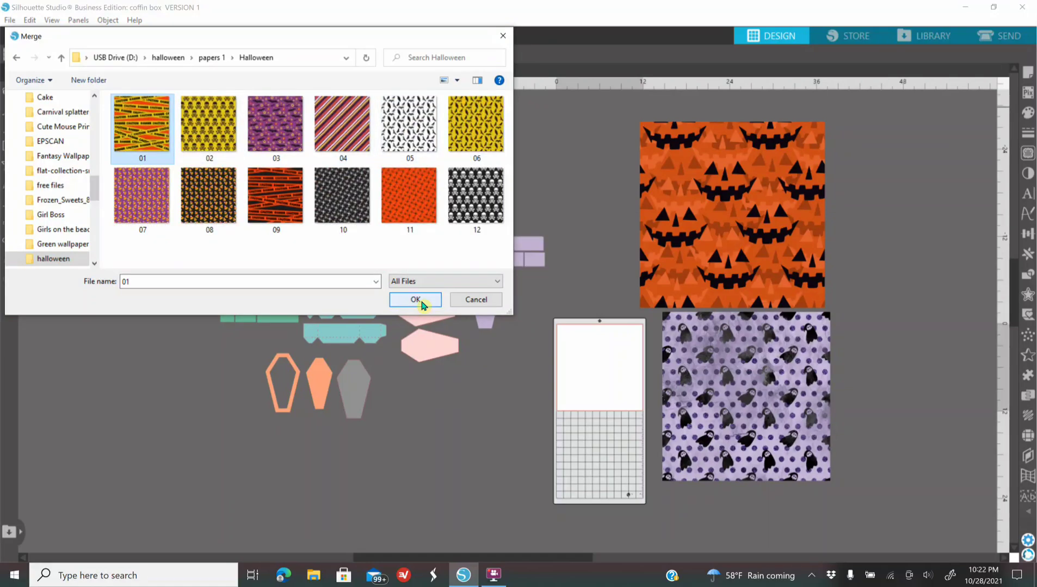
click(422, 305)
Merge the white ghost wearing a purple witch hat from the halloween PNG folder into the design.
click(10, 20)
click(75, 102)
click(168, 57)
double_click(402, 217)
click(276, 141)
click(415, 300)
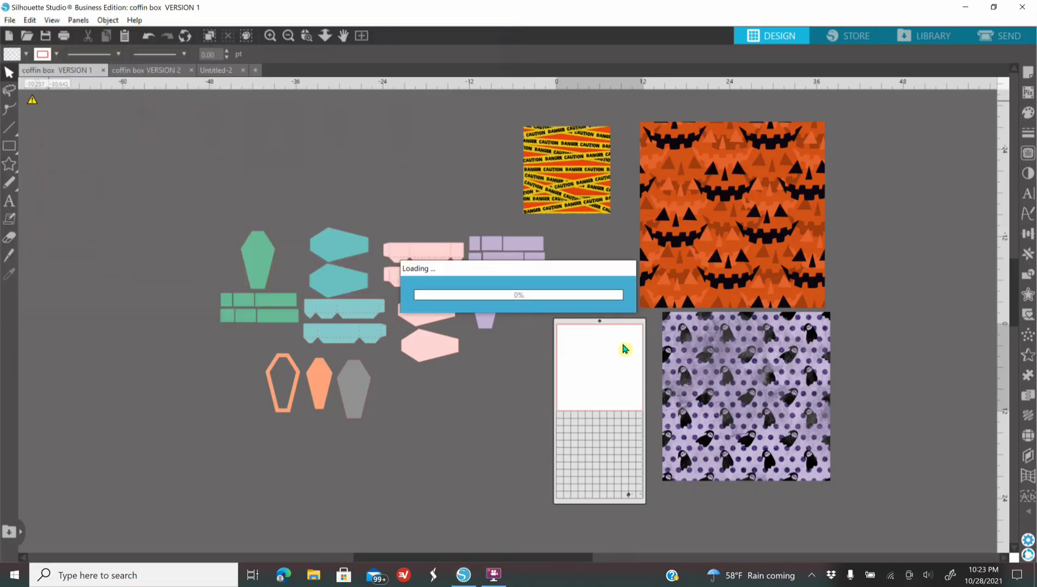
Merge the sugar-skull cat from the Day of the Dead PNG Elements folder and place it beside the green box pieces.
click(10, 21)
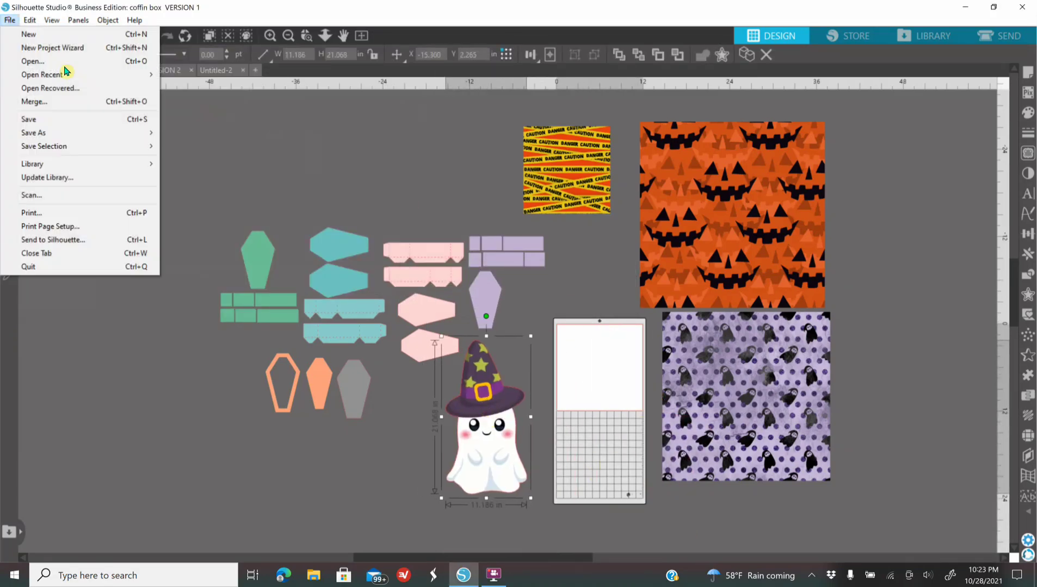
click(75, 102)
click(168, 57)
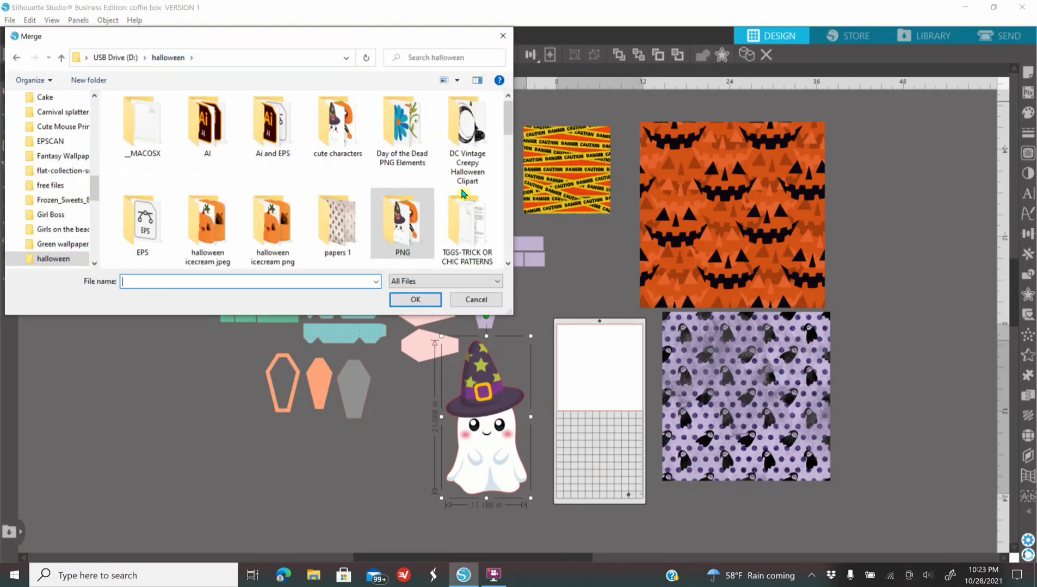
double_click(411, 155)
scroll(413, 218, down, 2)
click(415, 300)
click(674, 452)
drag(636, 488, 140, 357)
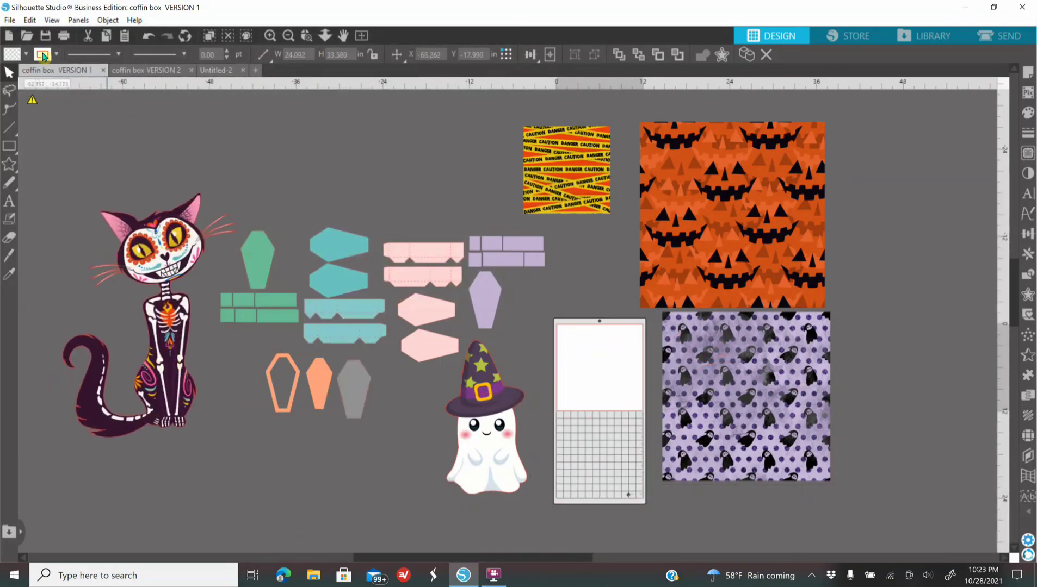
Merge the purple bat from the halloween icecream png folder and place it below the orange and grey coffin shapes.
click(9, 21)
click(75, 101)
scroll(357, 213, down, 2)
scroll(357, 213, up, 3)
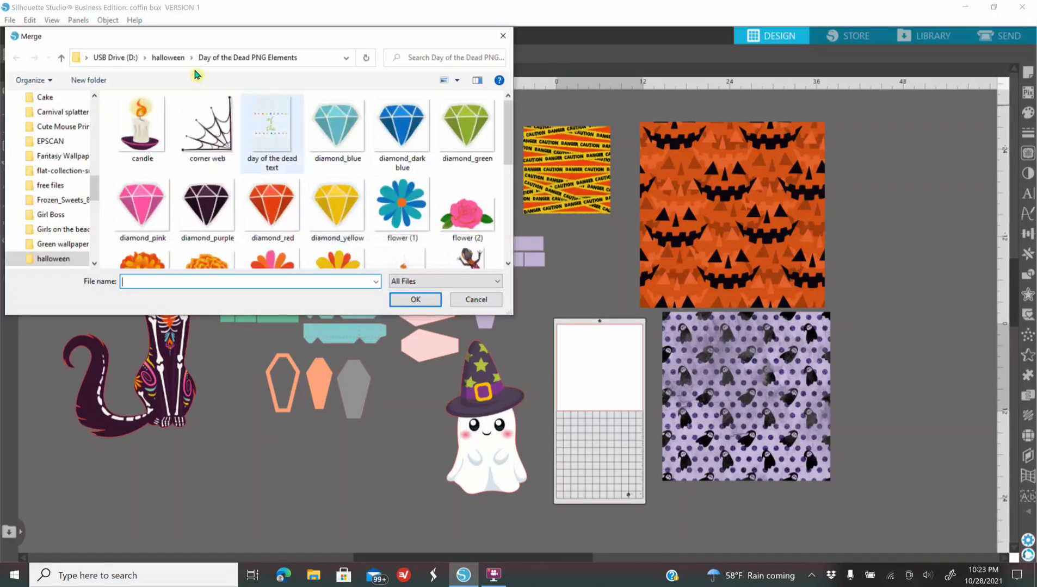
click(174, 58)
double_click(272, 228)
scroll(352, 215, down, 1)
click(338, 219)
click(415, 299)
drag(681, 407, 236, 456)
drag(578, 374, 342, 434)
drag(207, 474, 281, 474)
Merge the fish boy image from the halloween folder and place it over the sugar-skull cat.
click(10, 20)
click(33, 102)
click(173, 58)
scroll(402, 201, down, 2)
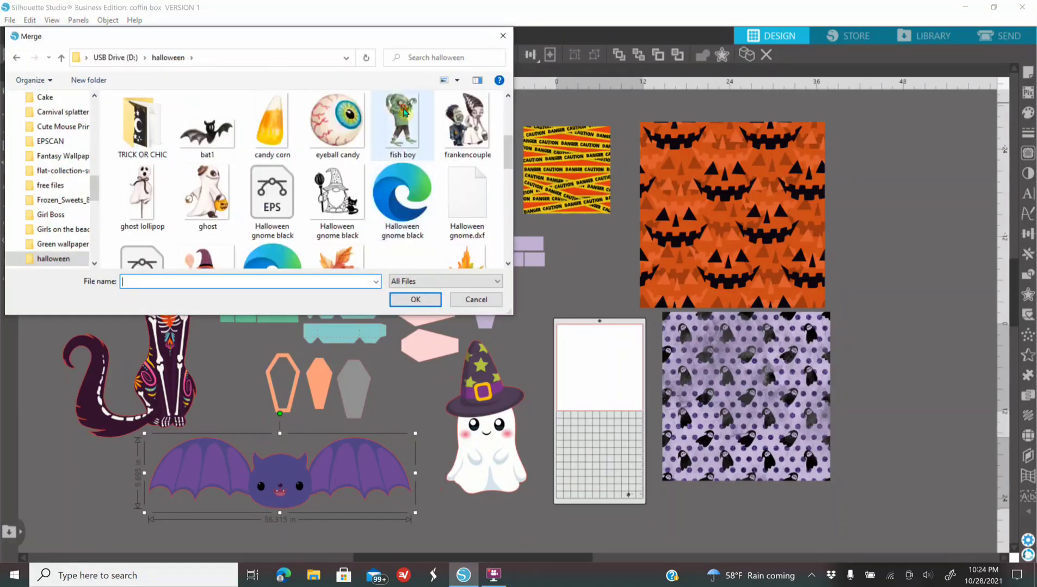
click(402, 124)
click(415, 301)
drag(620, 404, 180, 380)
Merge the ghost image carrying a pumpkin bucket from the halloween folder and place it over the cat and fish boy.
click(10, 20)
click(38, 103)
click(208, 222)
click(415, 300)
drag(592, 340, 96, 253)
Merge the rag doll image from the halloween folder and place it on the pile of character images.
click(10, 20)
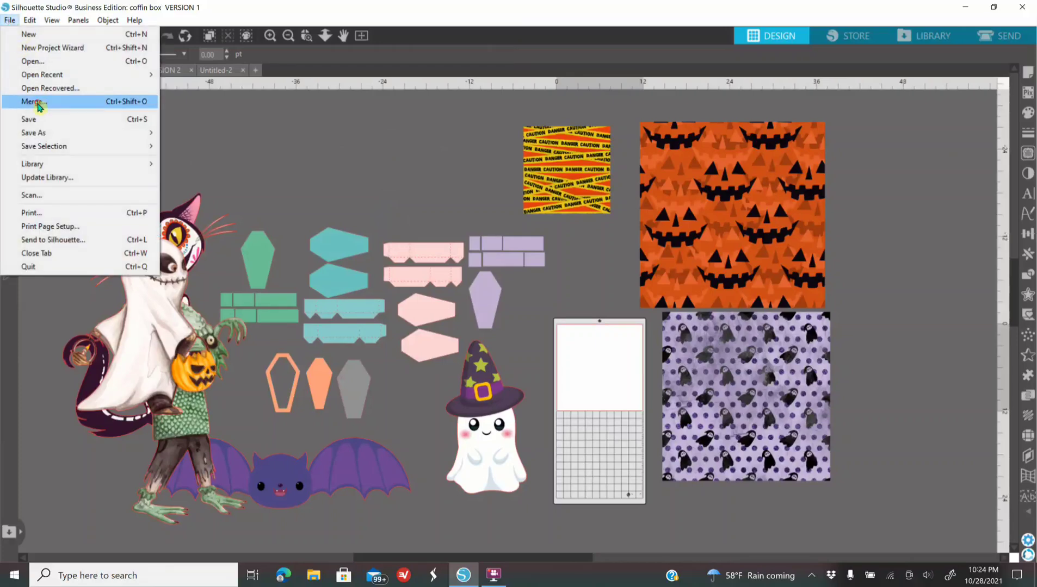
click(34, 102)
scroll(353, 233, up, 3)
click(465, 215)
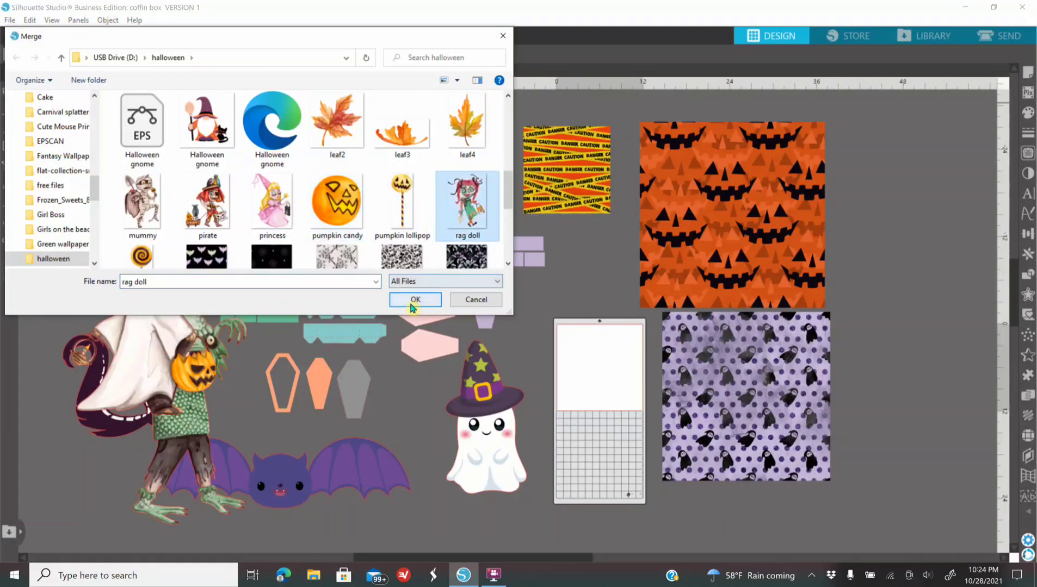
click(415, 299)
drag(625, 424, 142, 305)
Merge the mummy image from the halloween folder into the coffin box design.
click(9, 20)
click(34, 102)
scroll(401, 238, down, 2)
click(144, 228)
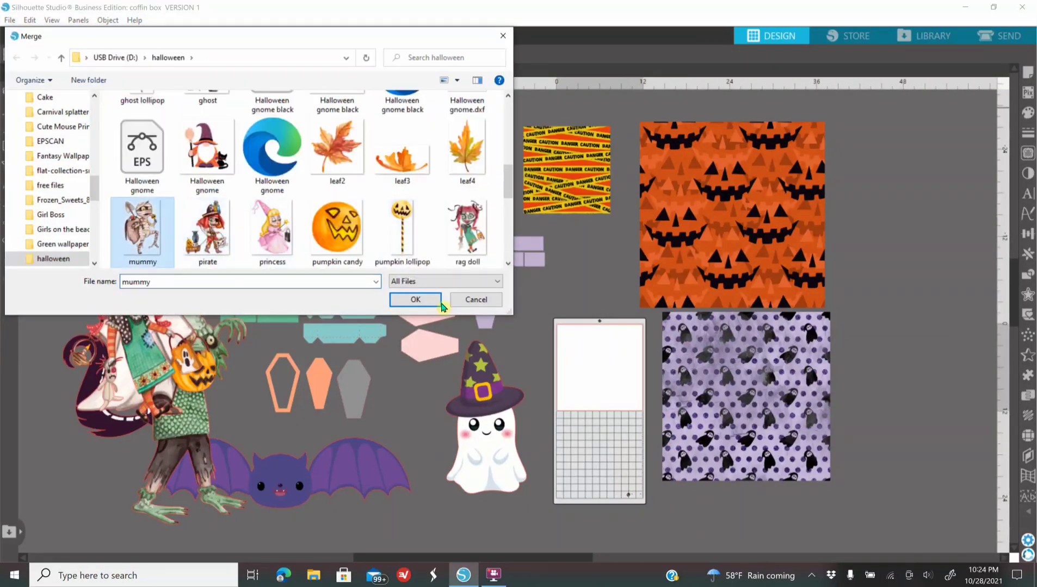
click(415, 300)
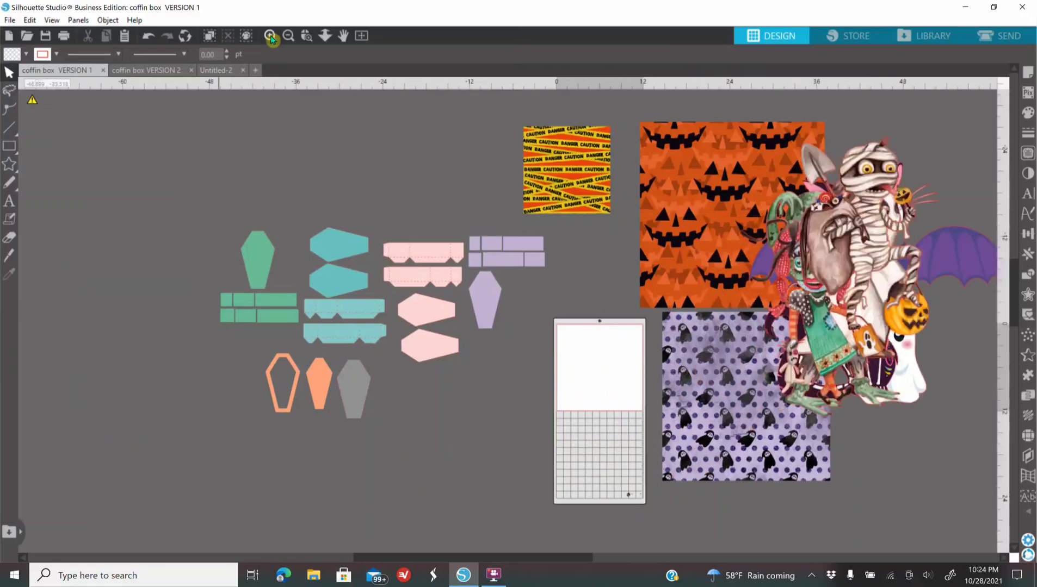
Move the purple coffin panel near the cutting mat and place the smallest purple rectangle against its top edge.
click(271, 38)
click(270, 38)
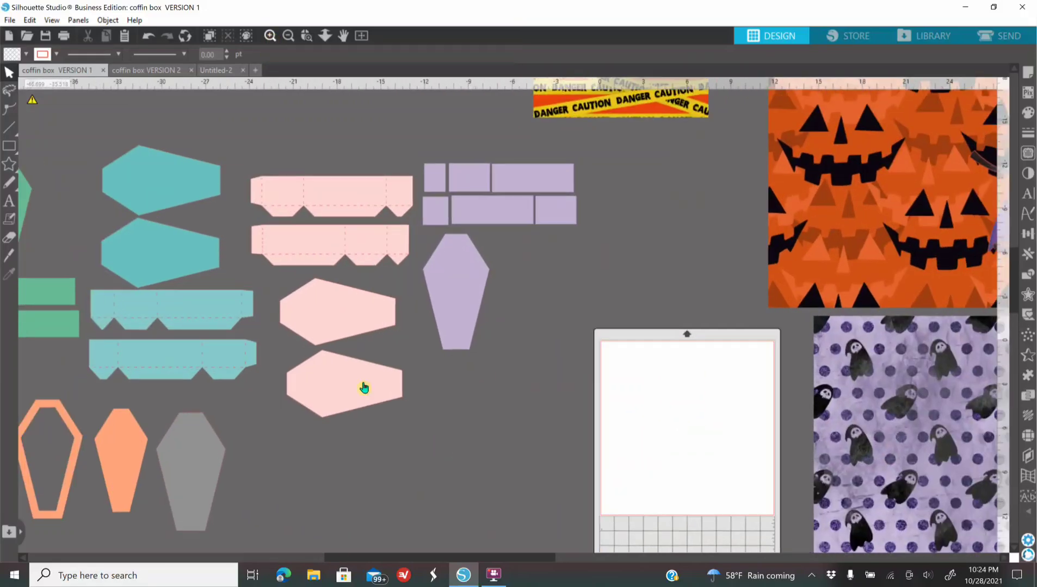
scroll(365, 381, up, 2)
scroll(536, 321, up, 1)
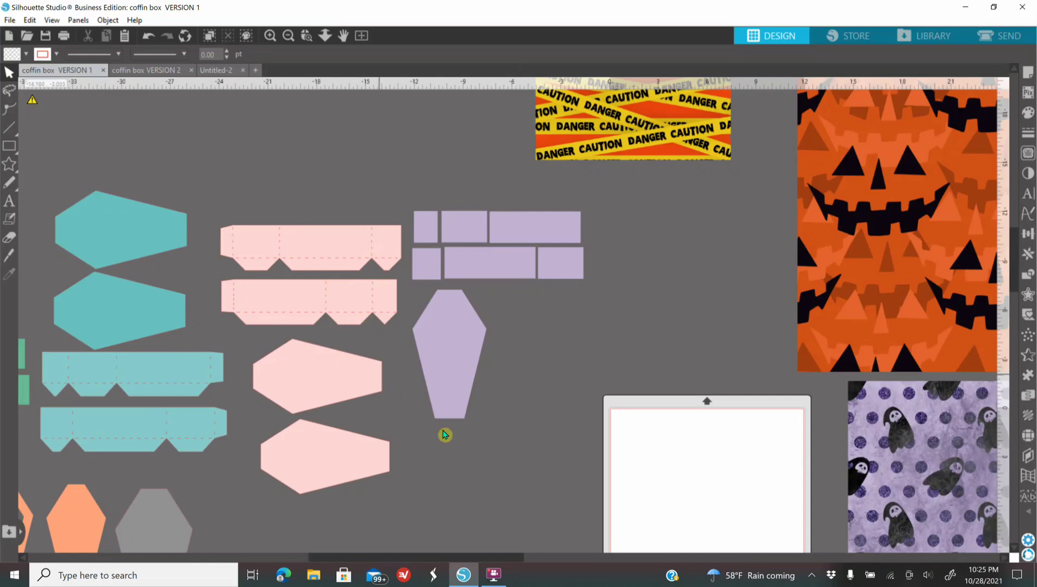
scroll(466, 431, down, 2)
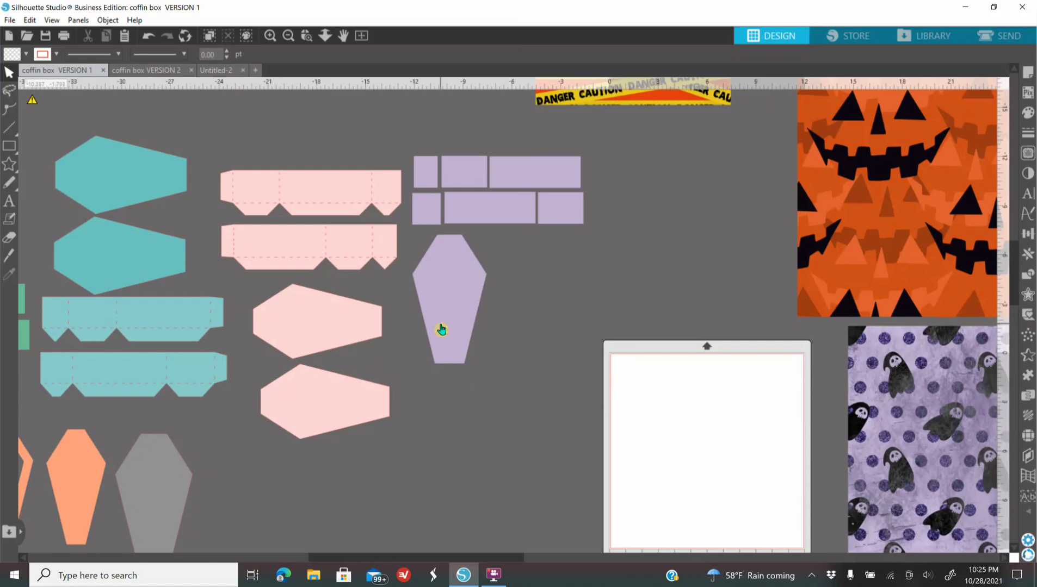
scroll(456, 365, down, 1)
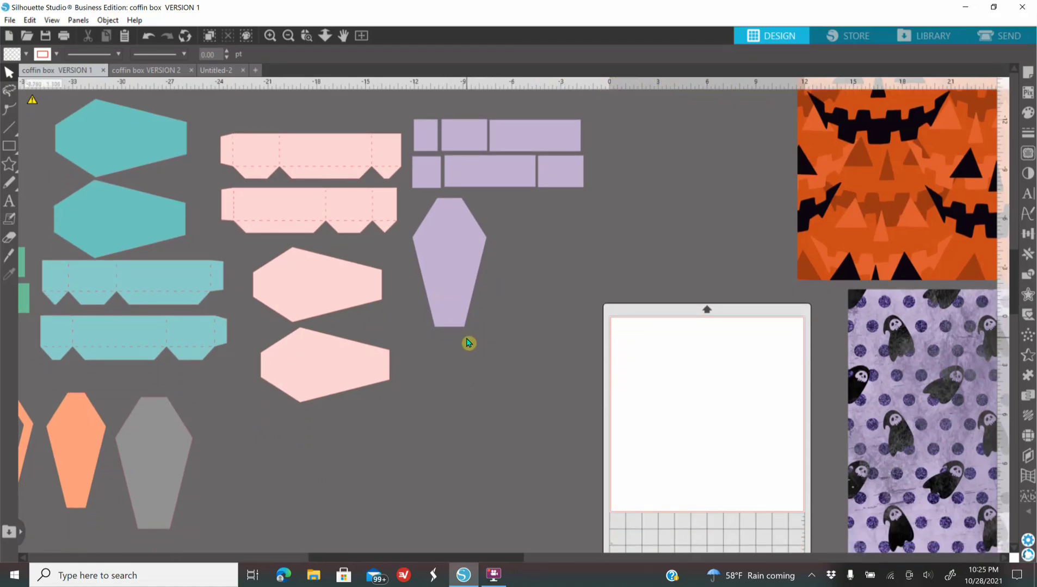
drag(448, 268, 486, 400)
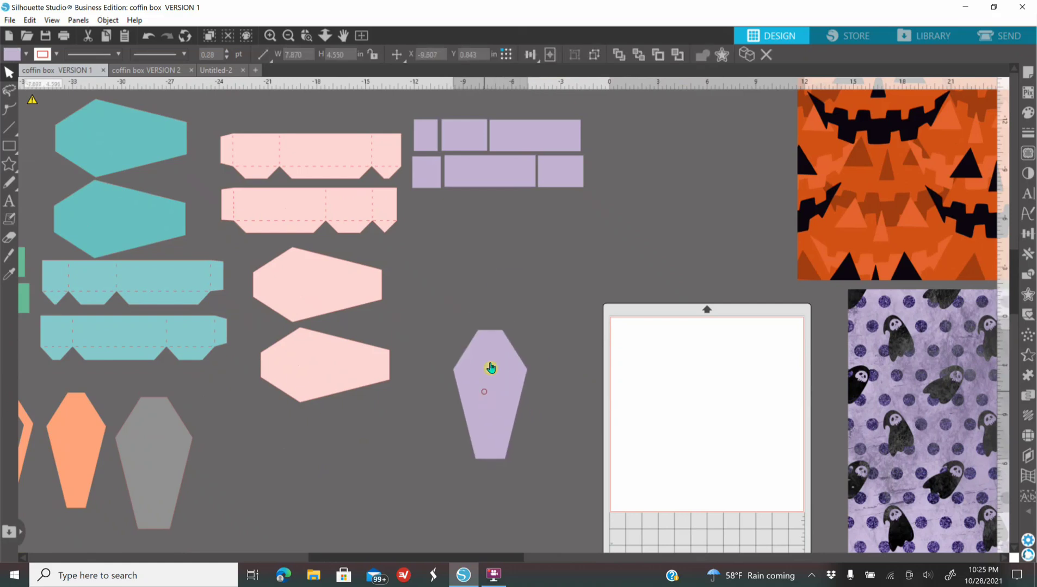
click(456, 380)
drag(419, 138, 487, 314)
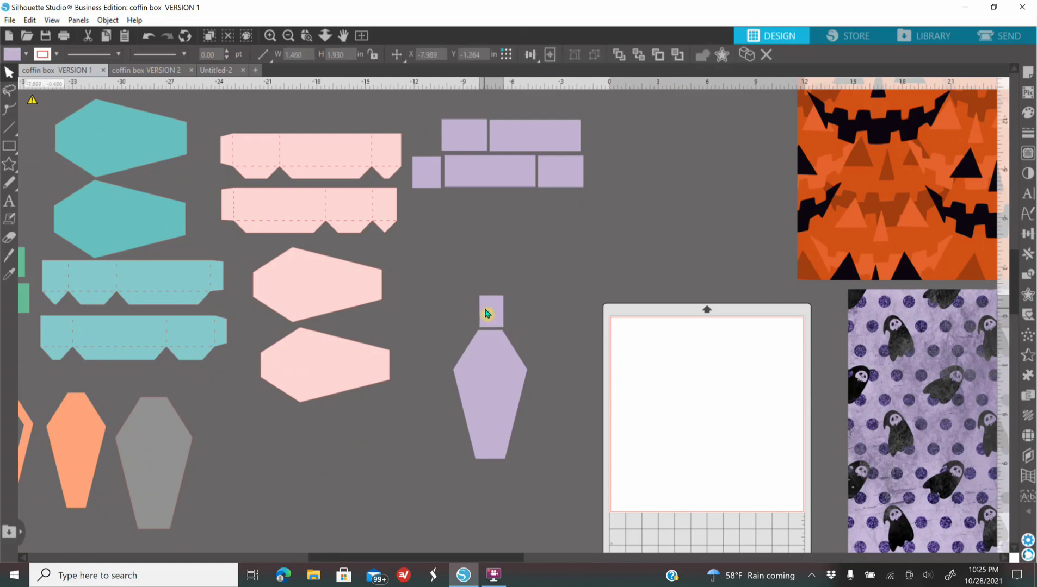
Rotate and fit one short and one long purple side panel against the coffin's upper-right and lower-right edges.
drag(450, 137, 544, 340)
drag(557, 299, 538, 342)
drag(535, 144, 600, 434)
drag(601, 389, 637, 437)
drag(604, 422, 539, 421)
drag(575, 435, 537, 427)
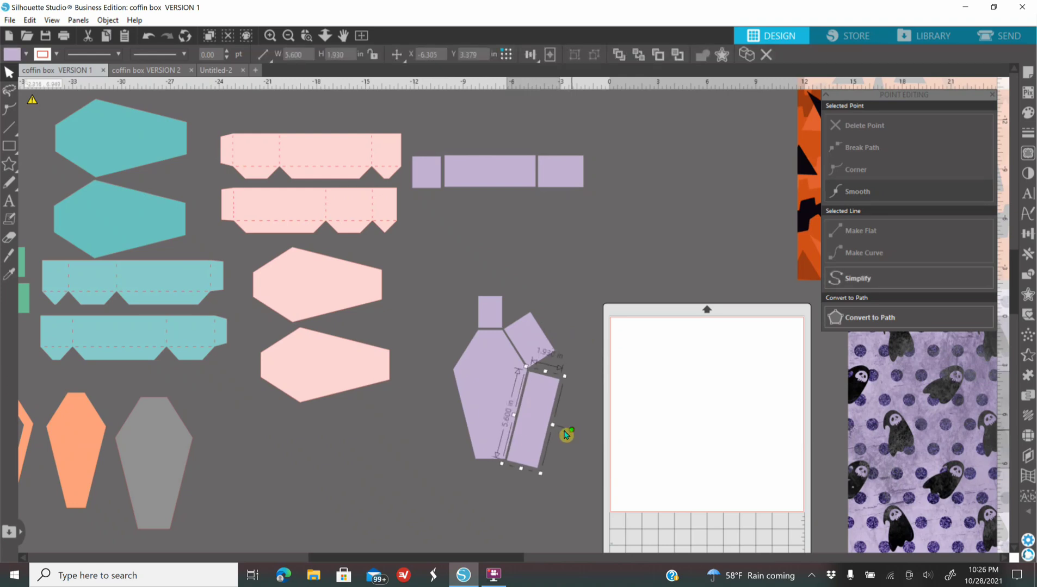
Place the small purple panel below the coffin and fit the remaining long and short panels along its left edges.
drag(430, 185, 495, 491)
click(494, 172)
drag(491, 139, 393, 426)
drag(424, 408, 404, 436)
drag(436, 450, 439, 446)
drag(562, 172, 401, 293)
drag(400, 251, 449, 344)
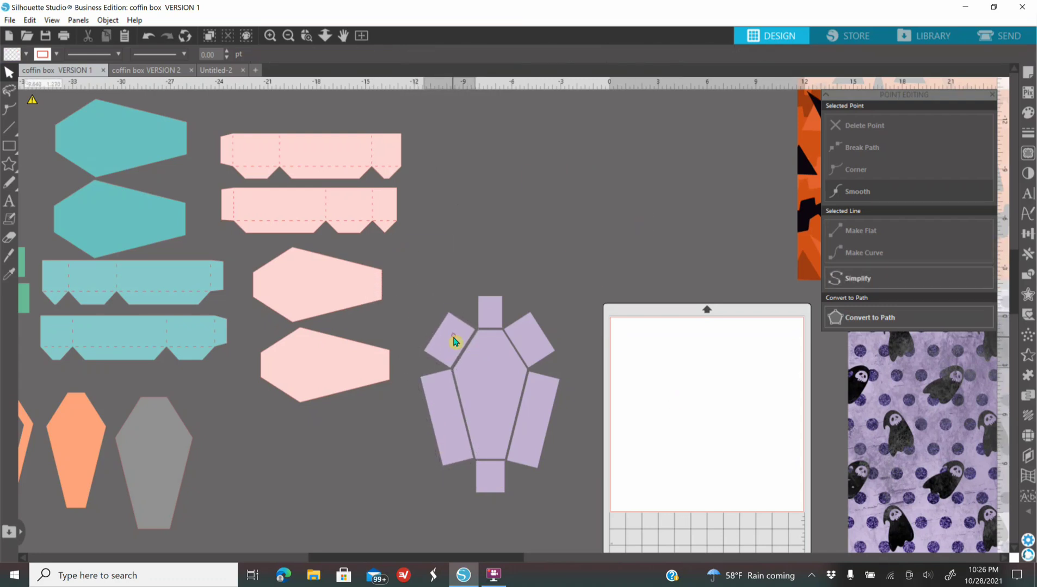
click(668, 220)
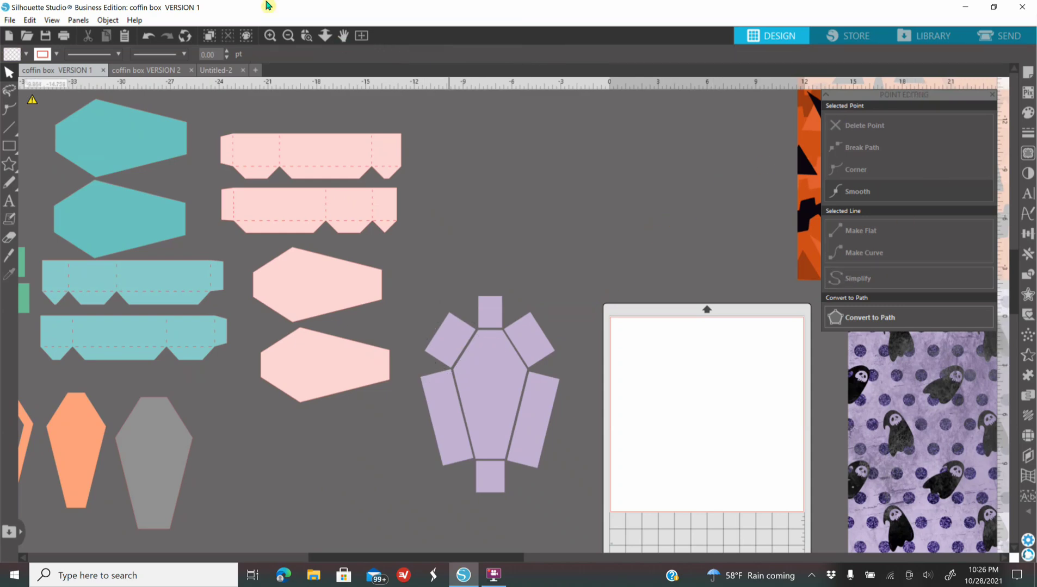
Bring the caution-tape paper down beside the purple coffin layout, duplicate it and set the copy over the pink and grey coffin shapes.
click(290, 35)
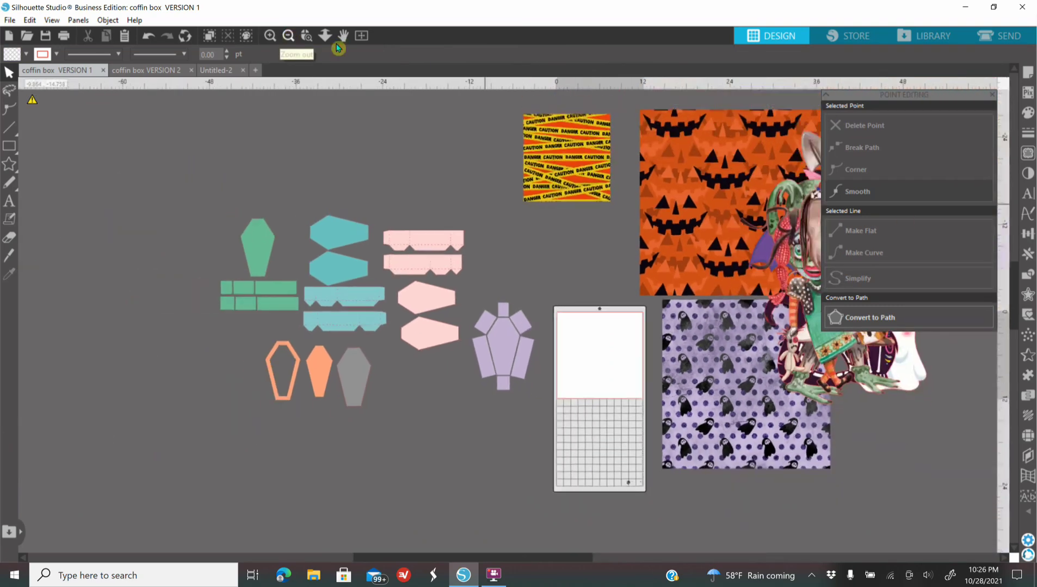
drag(581, 233, 579, 356)
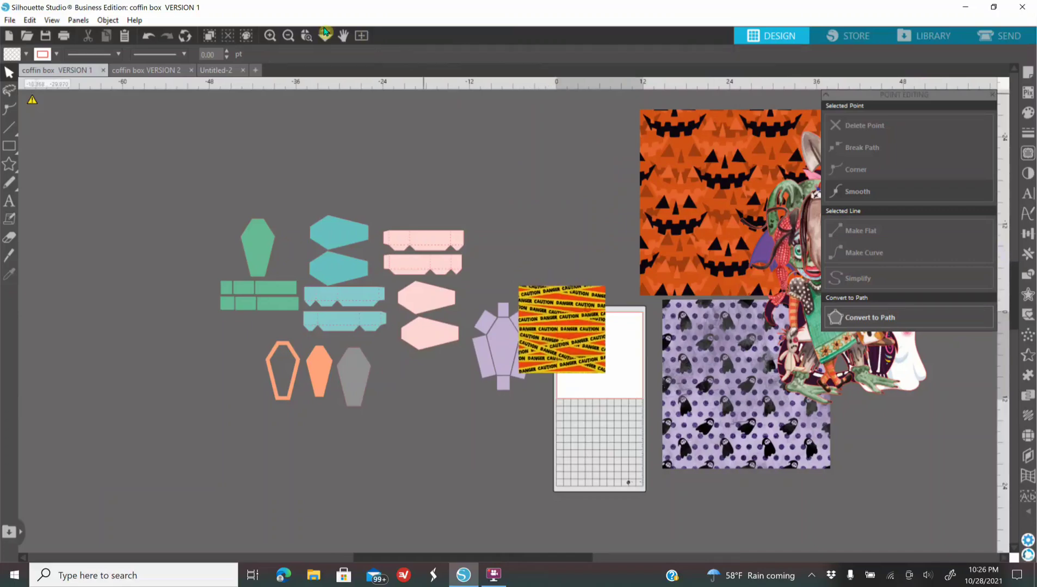
click(270, 36)
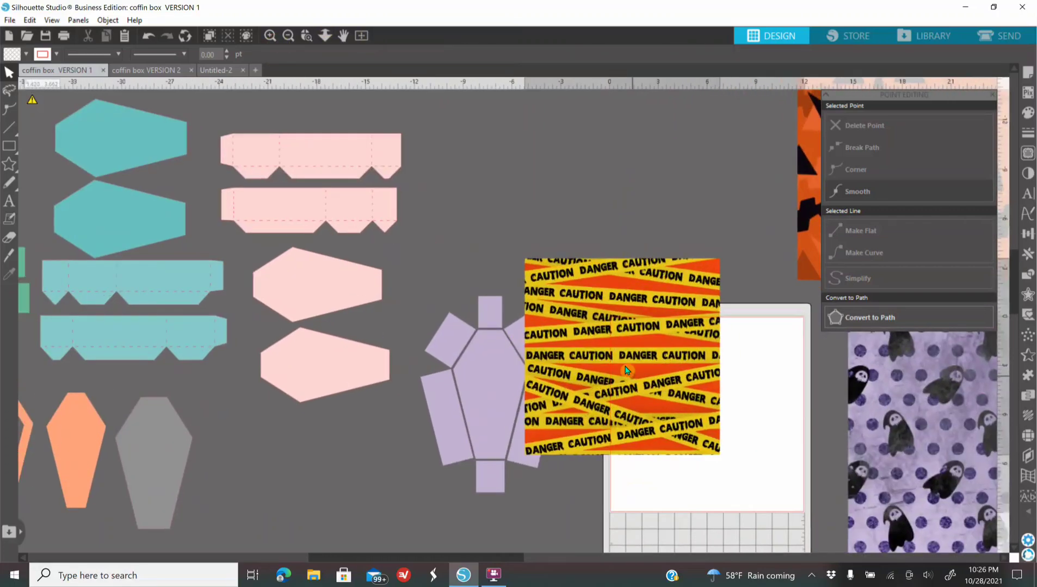
click(623, 324)
right_click(623, 324)
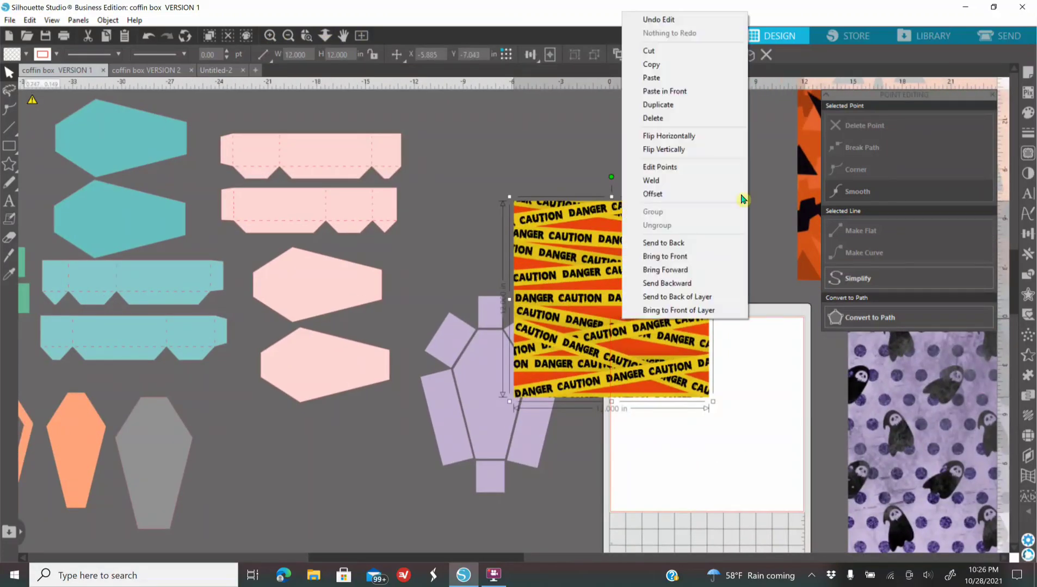
click(676, 103)
drag(643, 290, 215, 472)
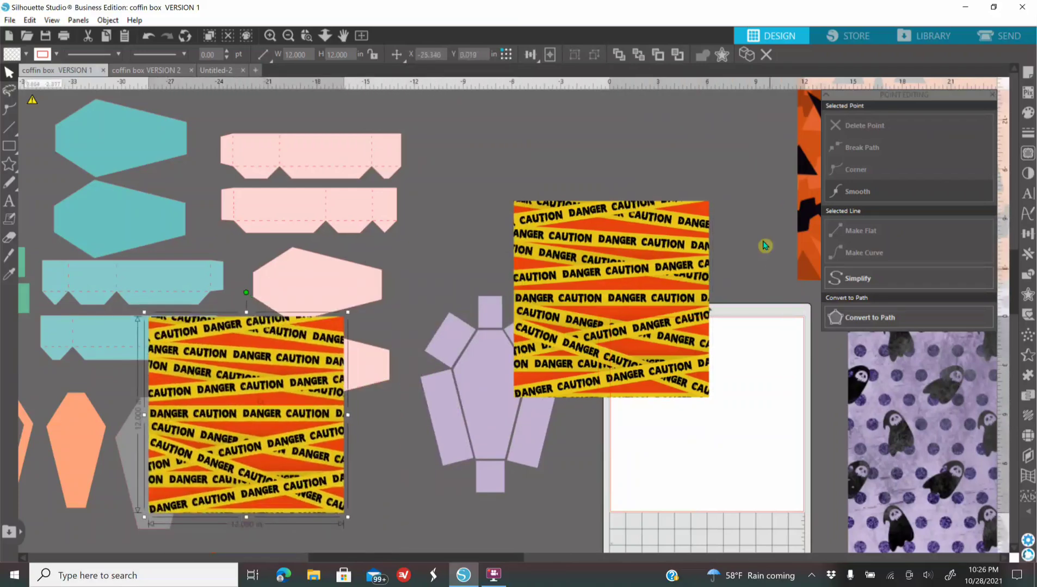
Move the original caution-tape paper over the purple coffin layout and send it to the back.
drag(654, 278, 554, 367)
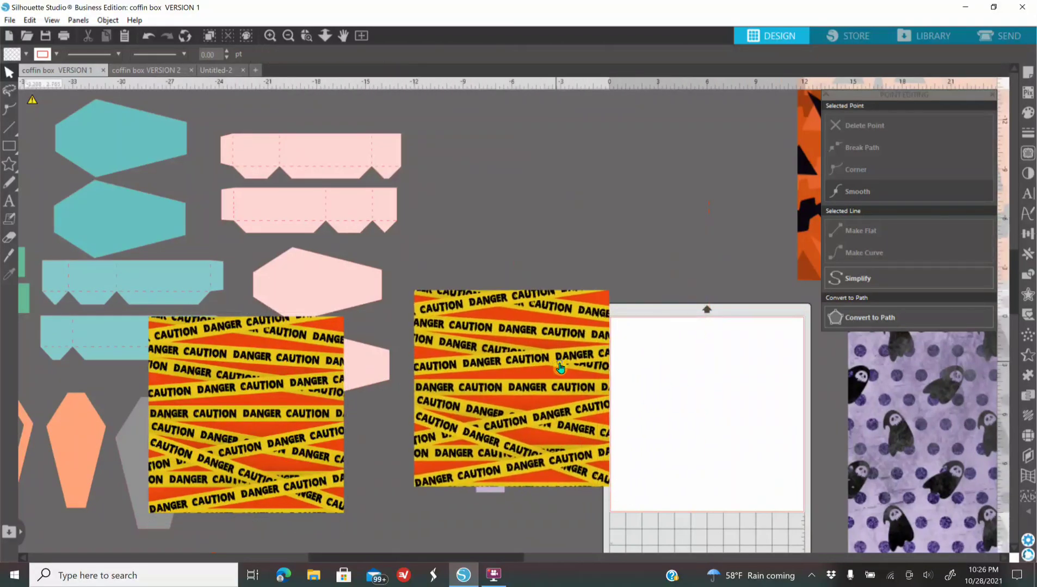
right_click(556, 364)
click(636, 286)
click(274, 38)
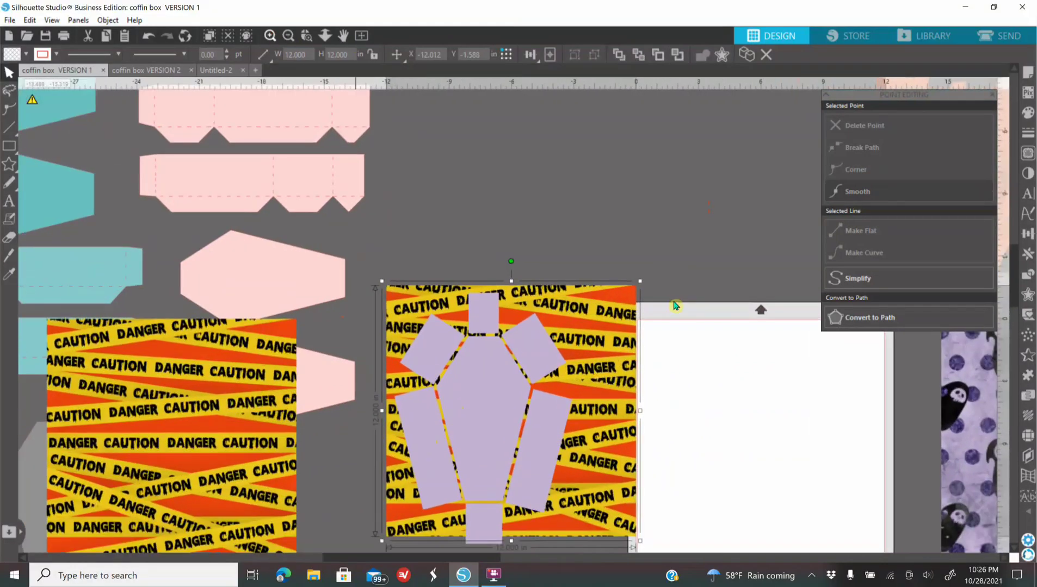
Enlarge the caution-tape paper to about 12.2 in square and position it to extend past all the purple panels.
scroll(668, 317, down, 3)
mouse_move(625, 495)
mouse_down()
mouse_move(624, 506)
mouse_move(632, 498)
mouse_up()
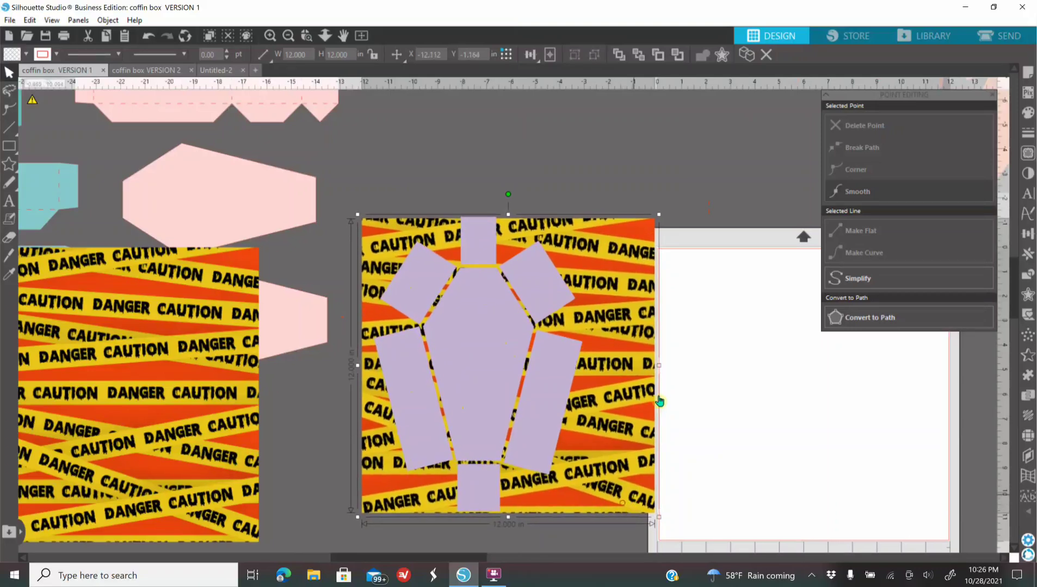
drag(659, 218, 664, 215)
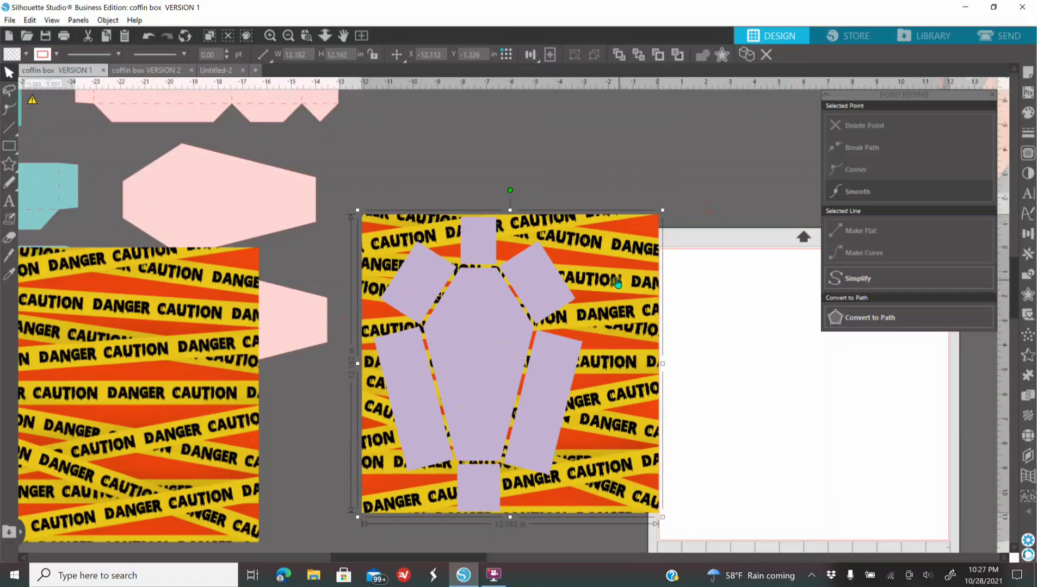
drag(619, 281, 618, 283)
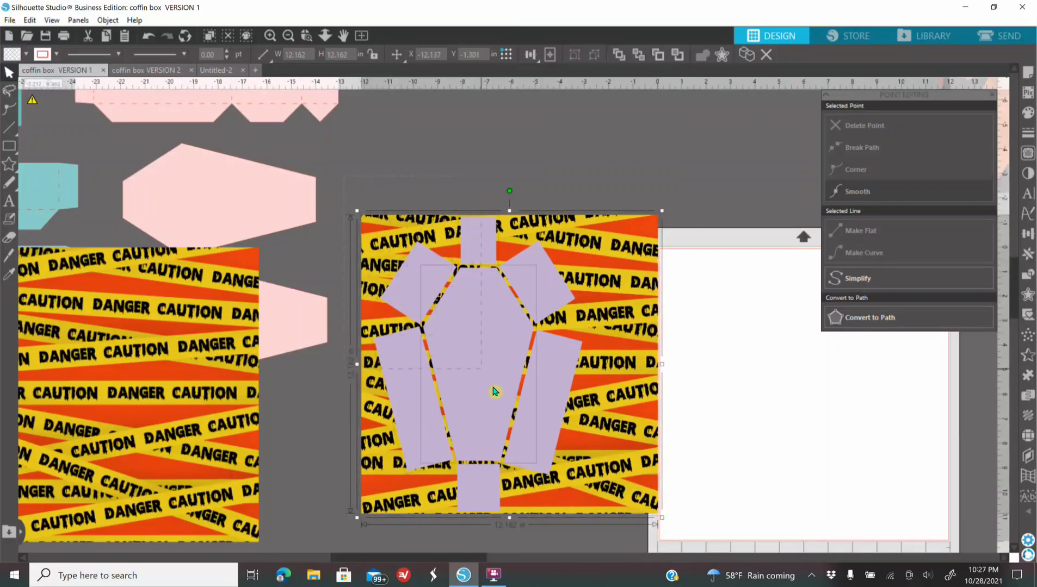
Select the caution-tape paper together with all the purple panels and crop the pattern to the panel shapes.
drag(656, 518, 655, 519)
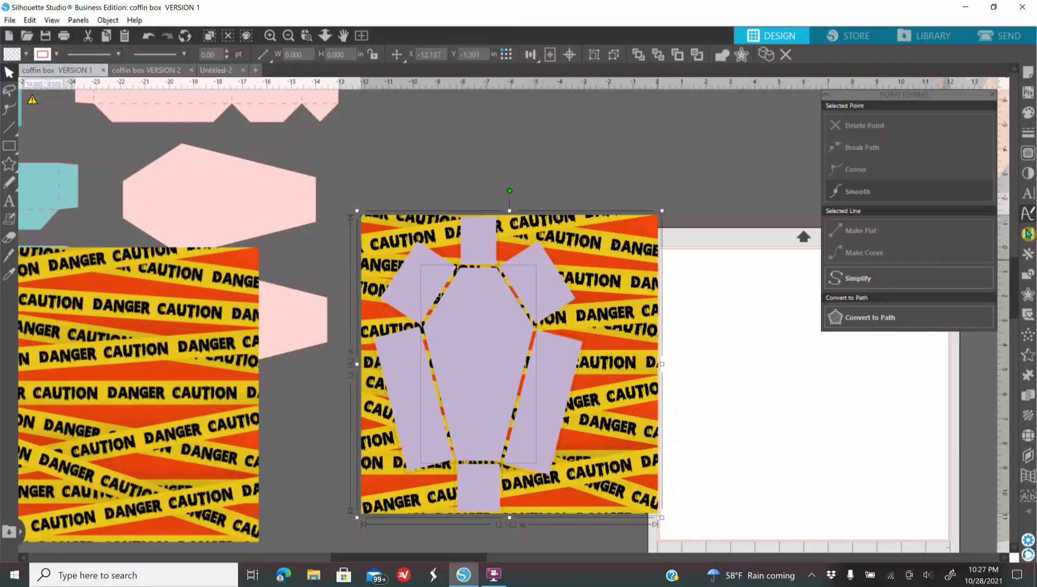
click(1029, 276)
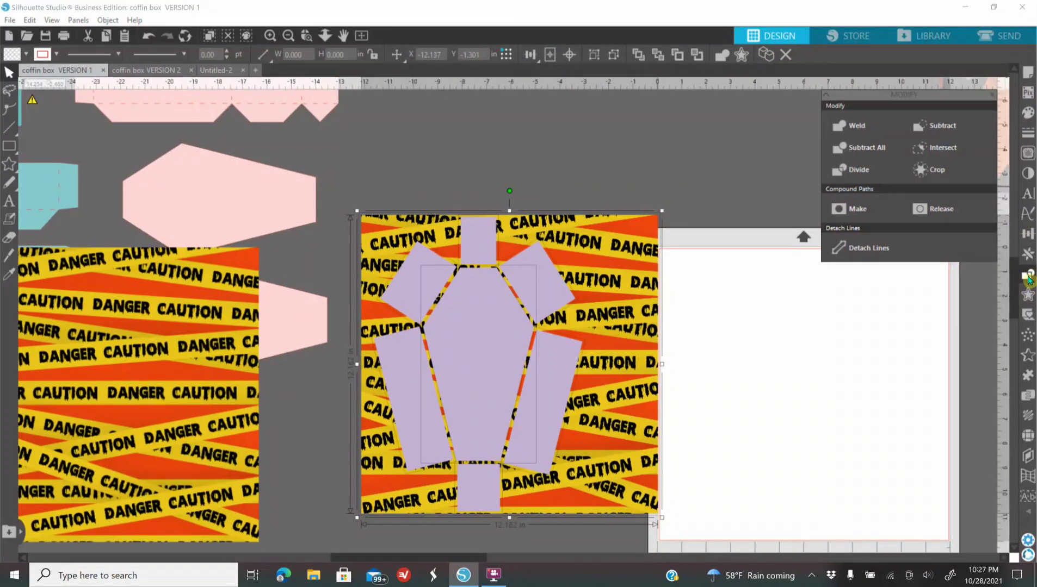
click(934, 173)
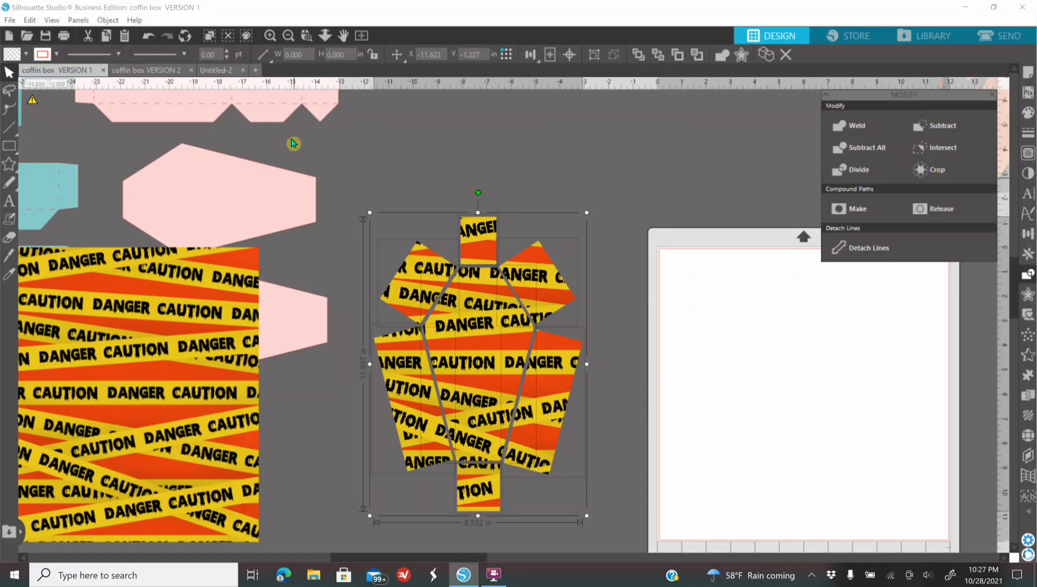
Bring the green zombie character out beside the cropped caution-tape coffin panels.
click(289, 36)
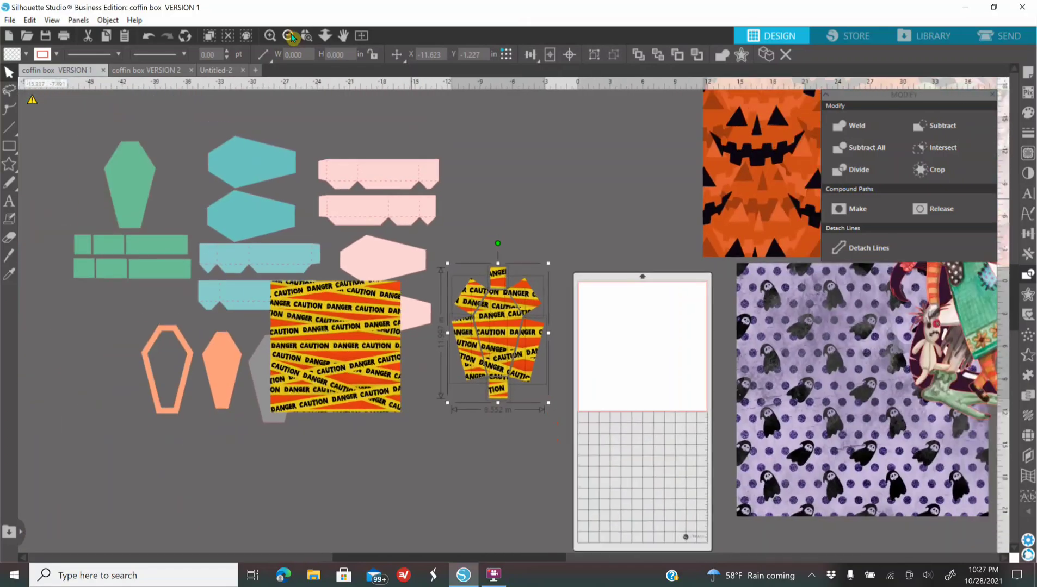
click(289, 36)
click(289, 35)
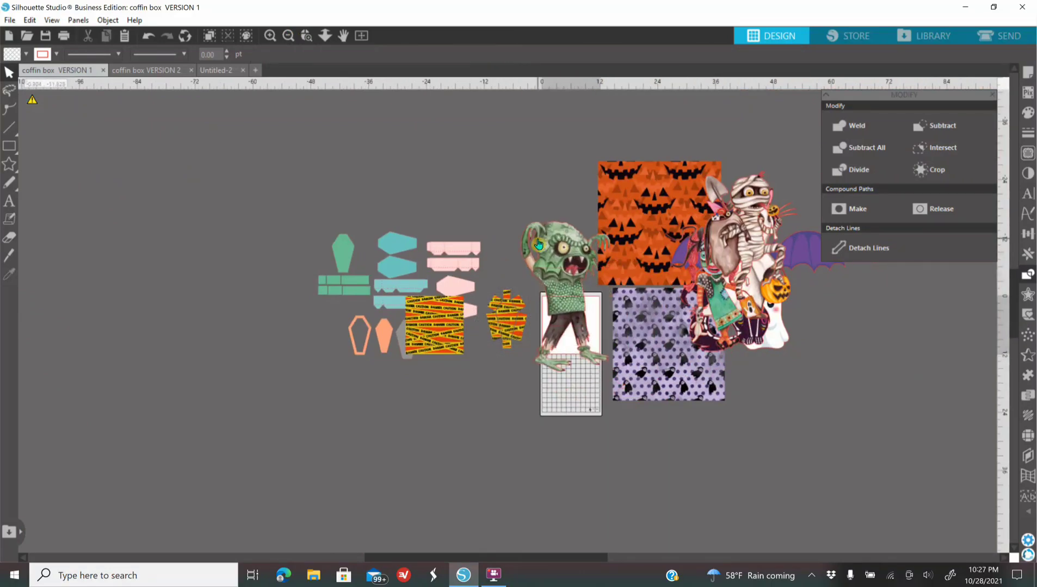
click(539, 244)
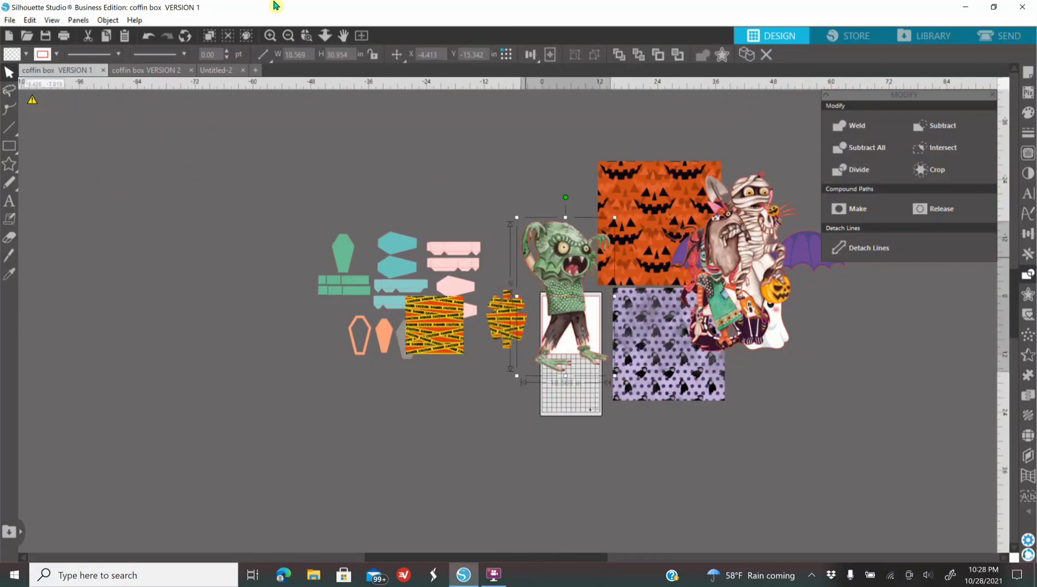
click(269, 36)
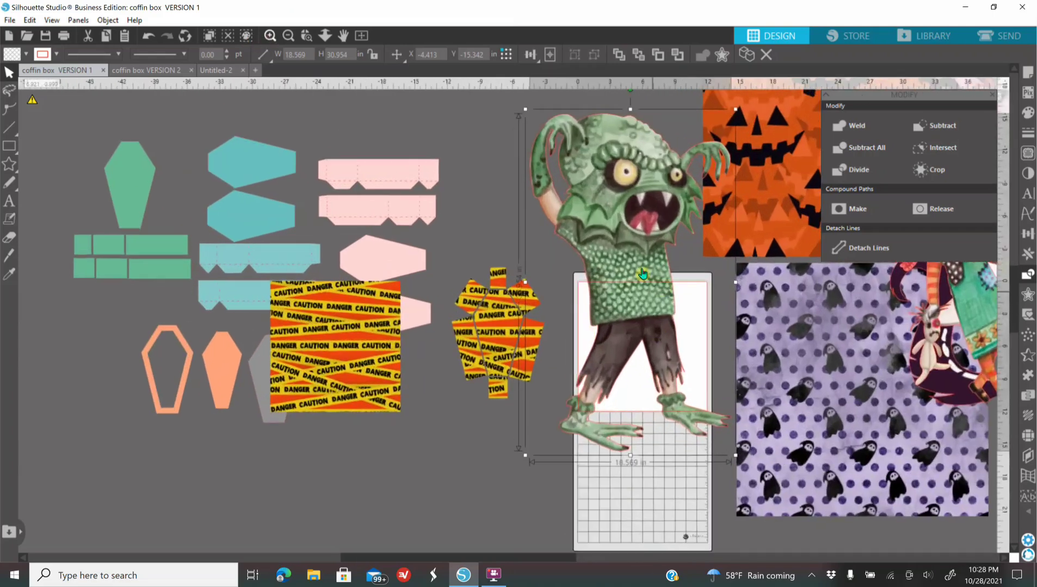
drag(630, 260, 606, 279)
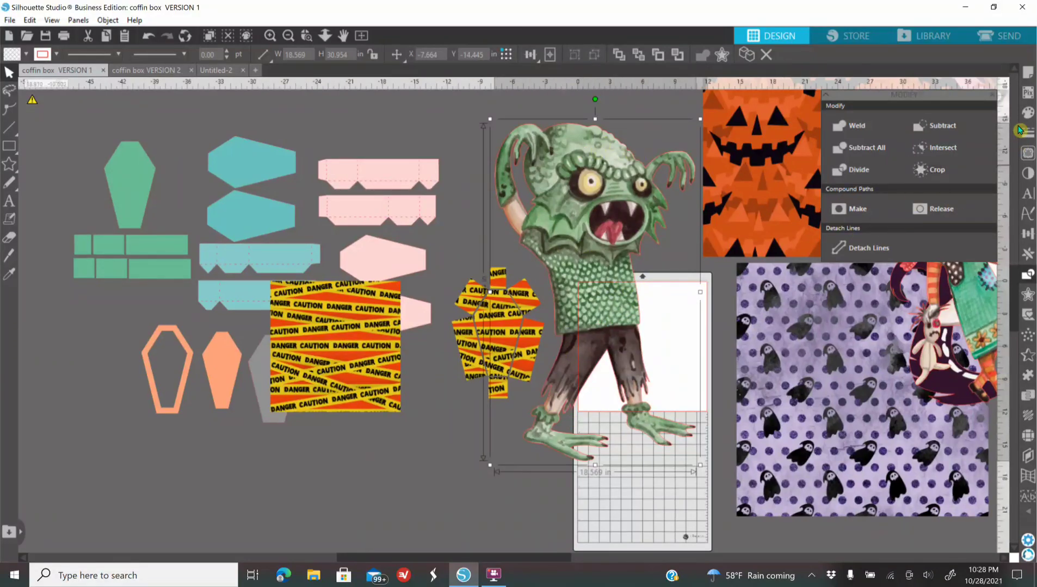
Set the green zombie's line color to transparent.
click(1034, 139)
click(1029, 134)
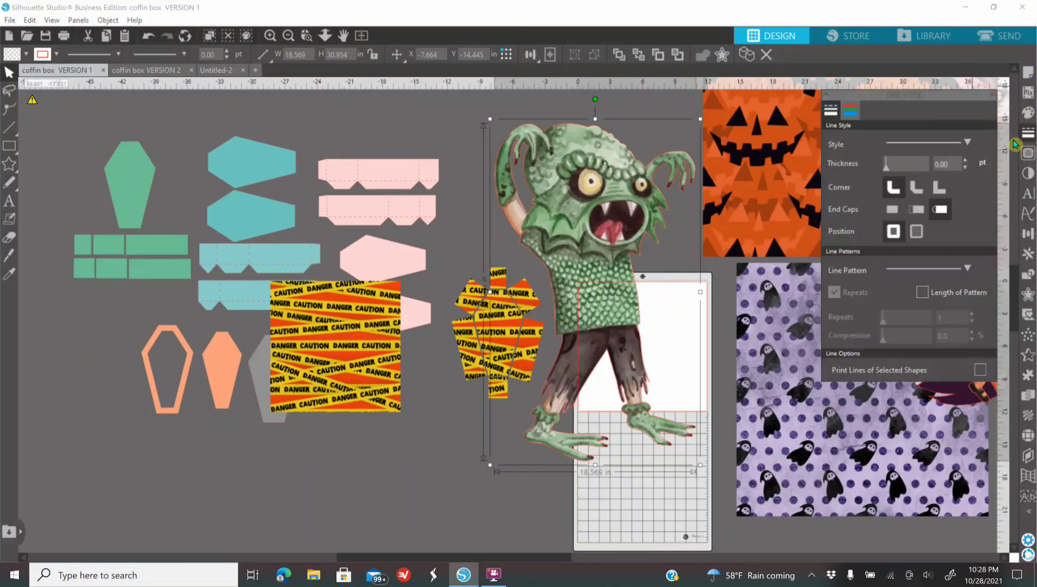
click(850, 112)
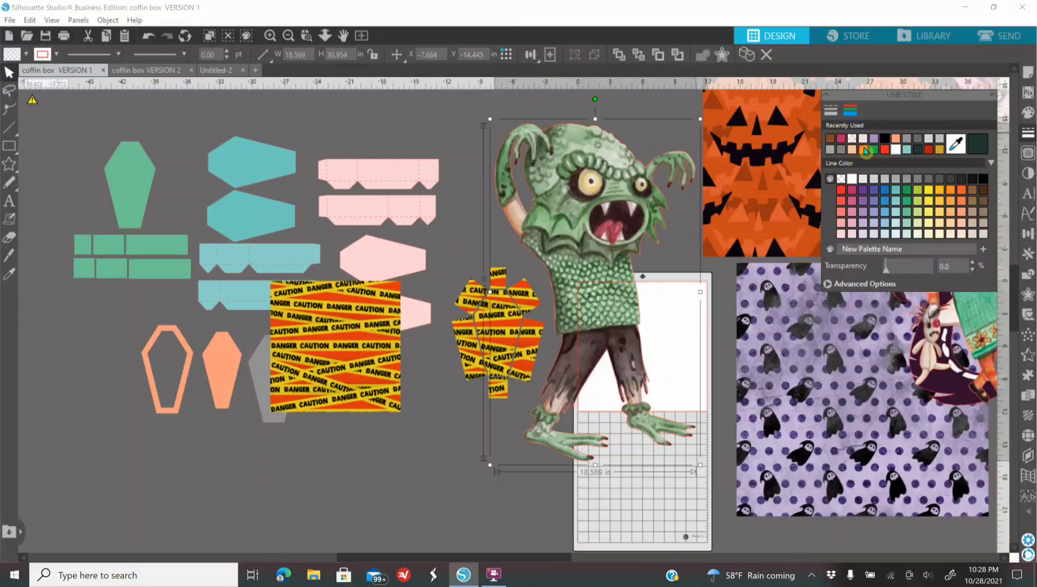
click(852, 140)
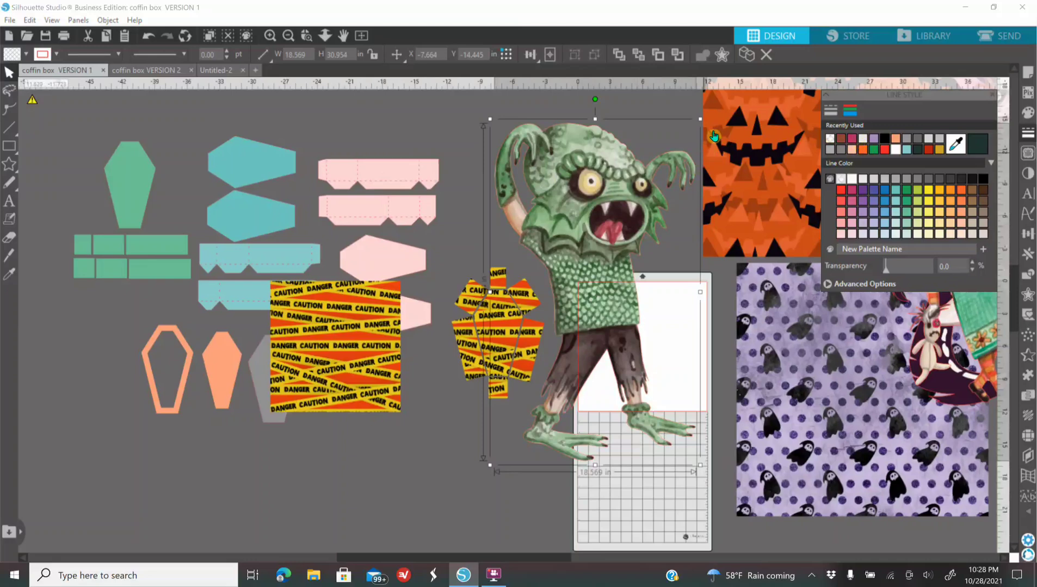
Shrink the green zombie to about 3 by 5.1 in, tilt it slightly and set it on the central caution-tape coffin panel.
drag(699, 119, 536, 396)
drag(513, 431, 500, 331)
click(270, 35)
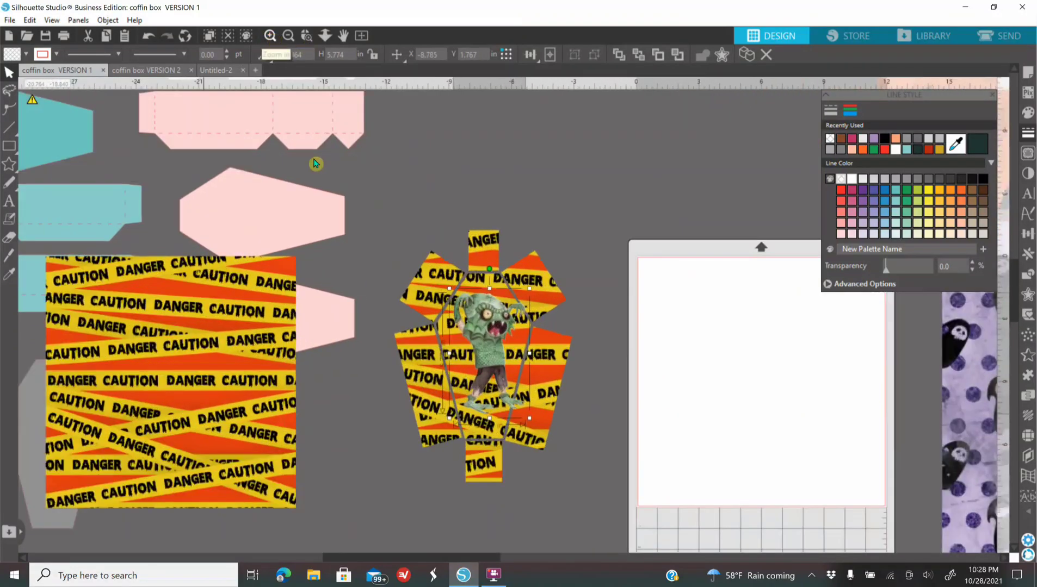
scroll(508, 313, up, 1)
drag(488, 333, 484, 334)
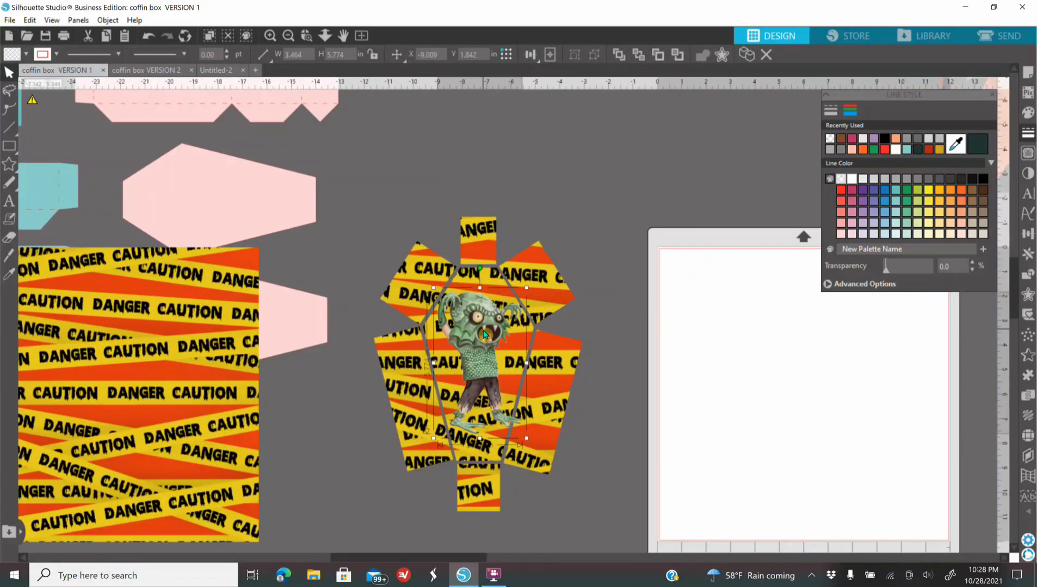
drag(481, 273, 488, 277)
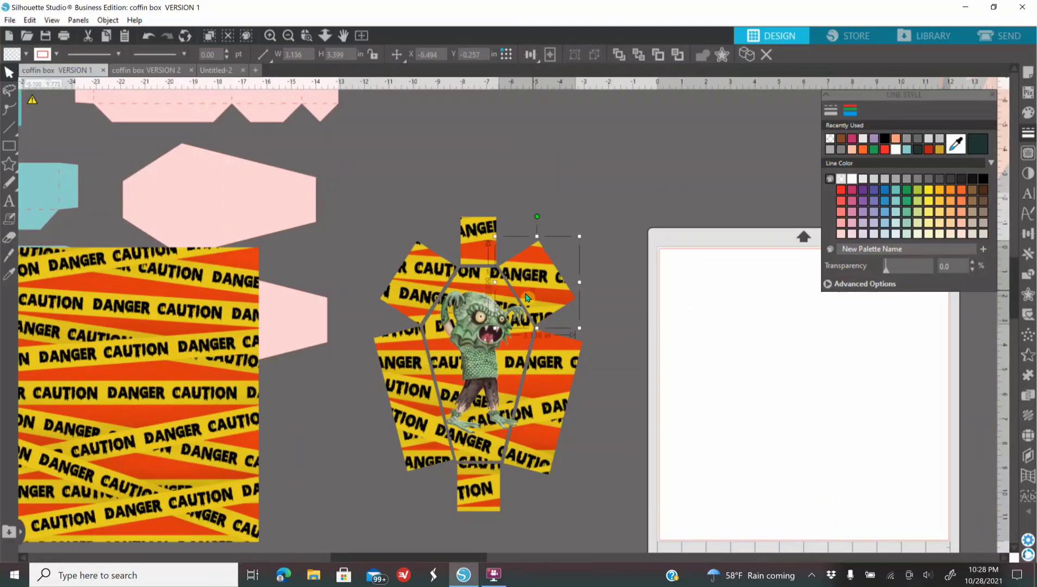
drag(530, 299, 485, 333)
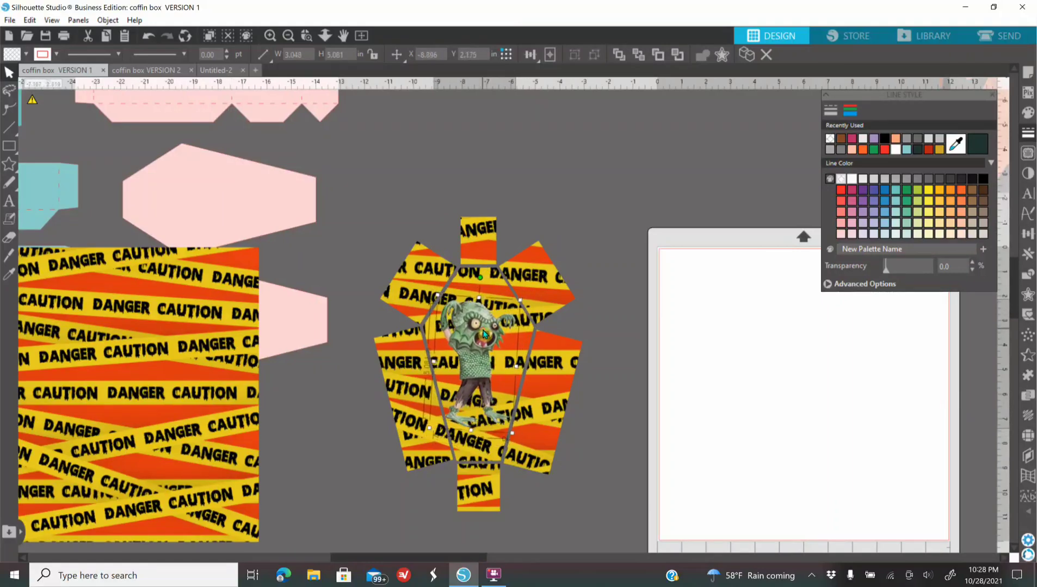
Create a narrow rounded offset around the green zombie.
click(270, 36)
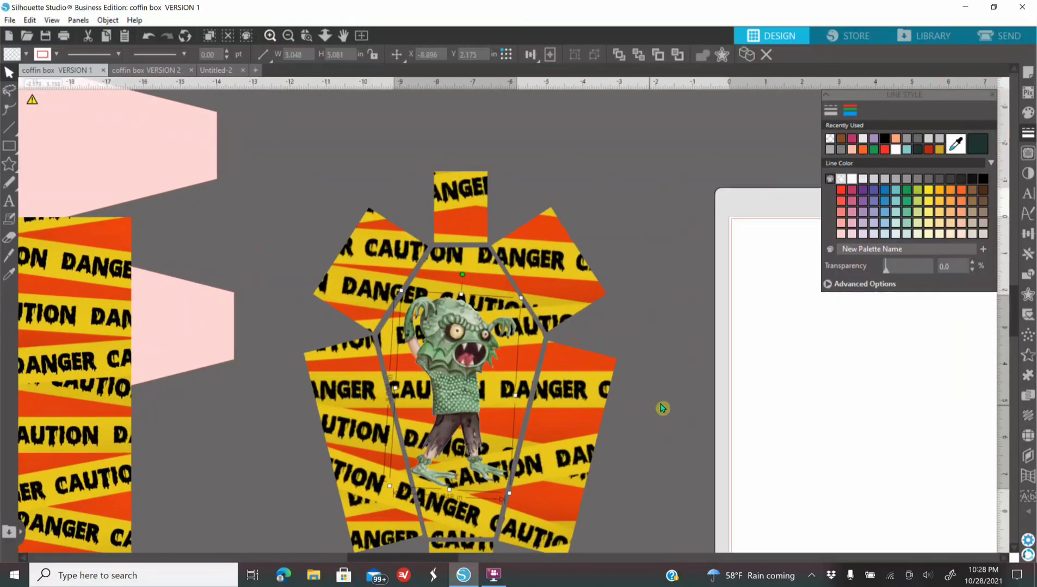
scroll(664, 387, down, 3)
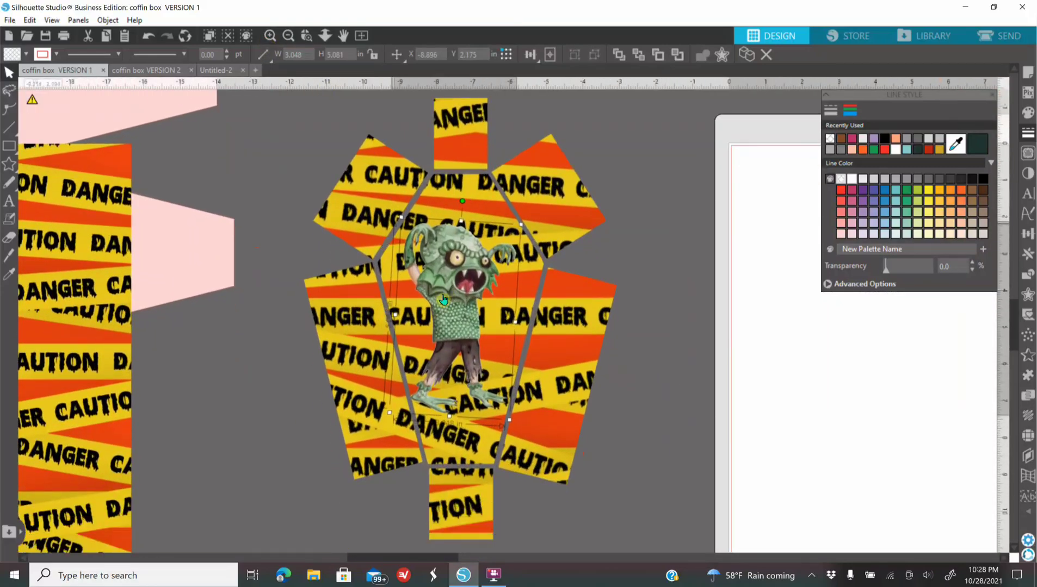
click(270, 35)
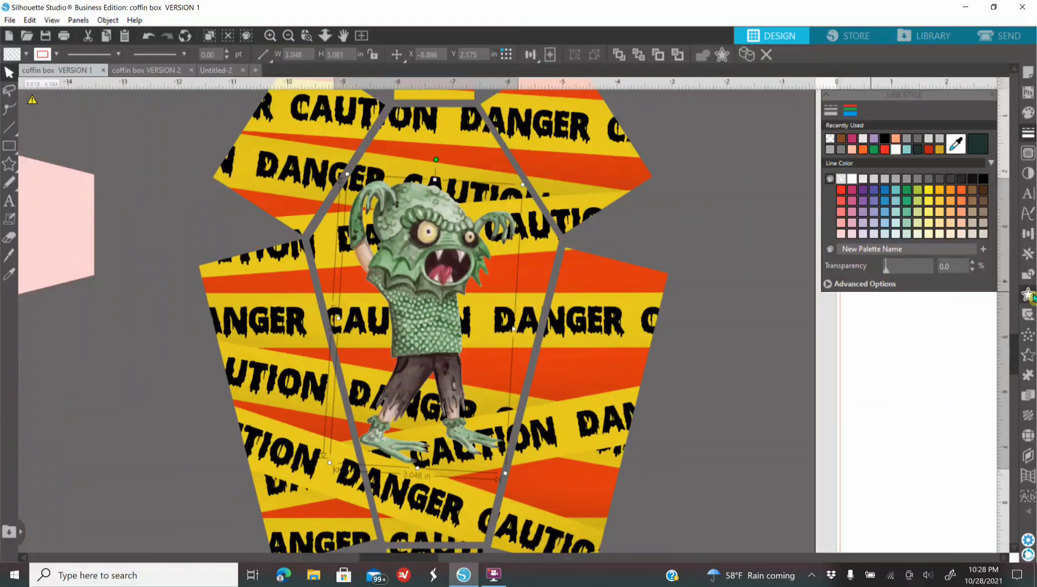
click(1028, 295)
click(858, 127)
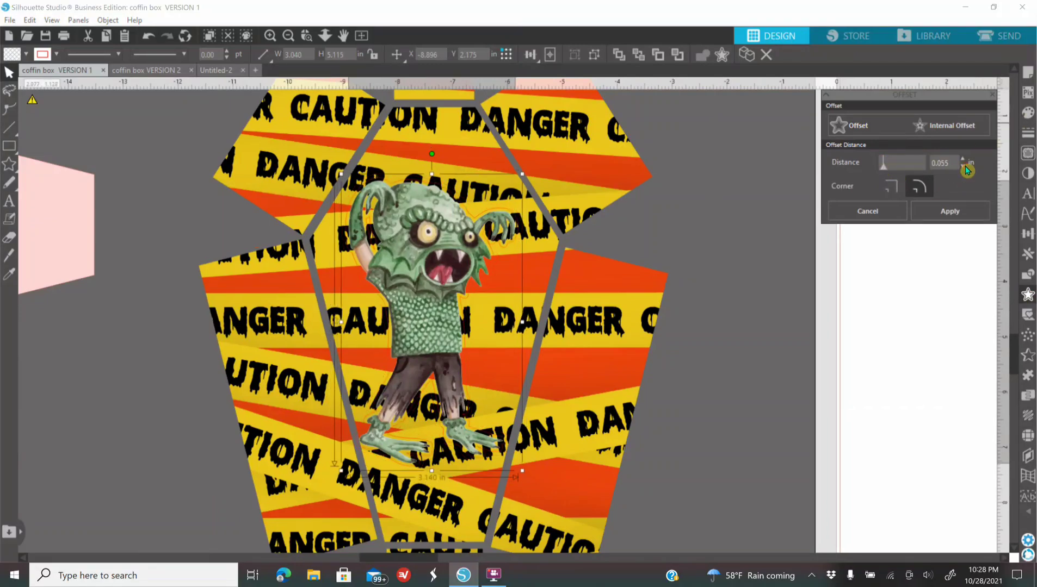
Fill the zombie's offset shape with off-white and make its line color transparent.
click(1027, 112)
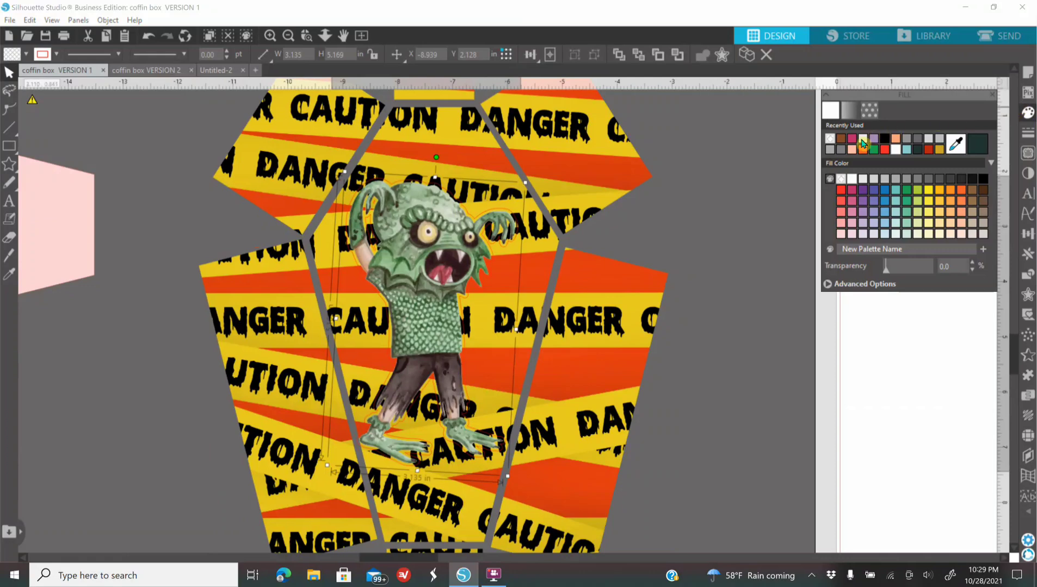
click(863, 140)
click(1027, 131)
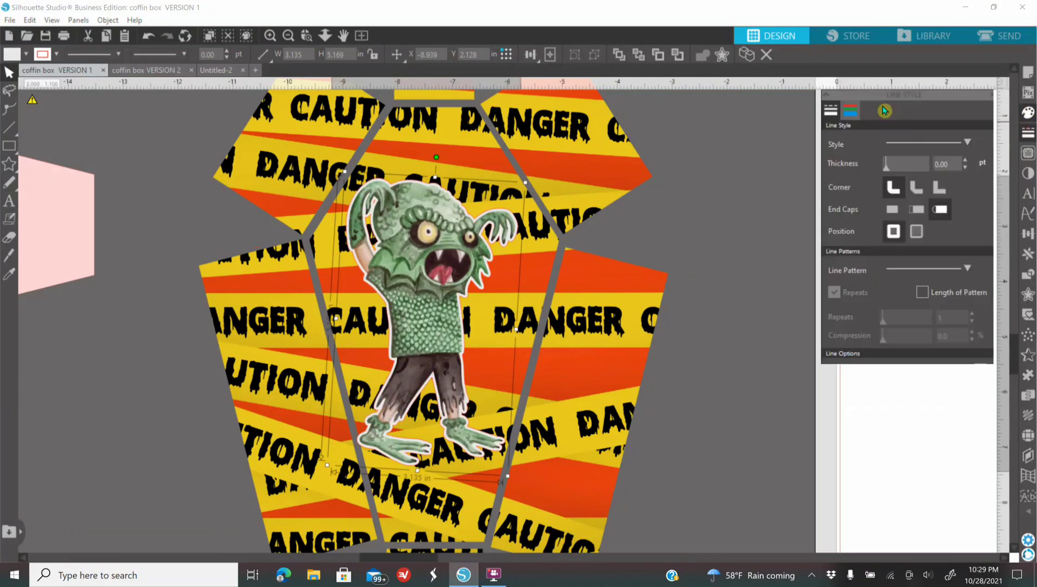
click(850, 110)
click(842, 141)
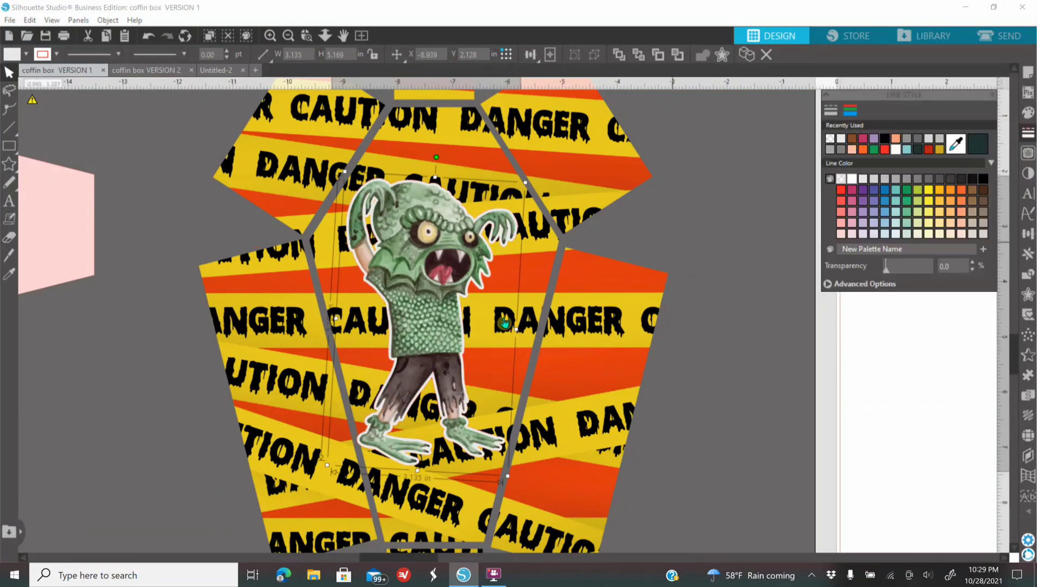
Set the page's media size to Letter (8.5 x 11 in).
click(288, 36)
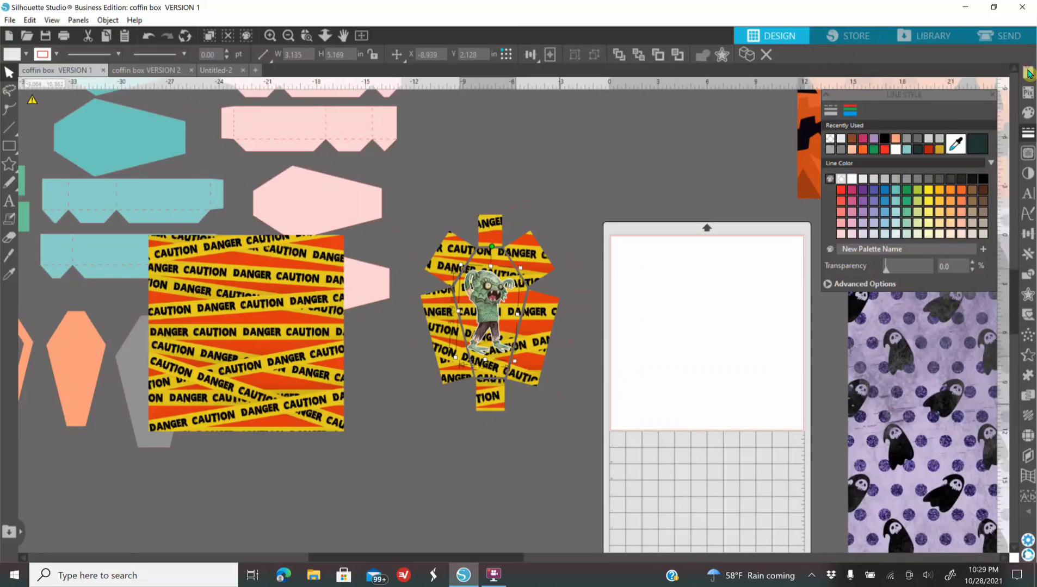
click(1027, 73)
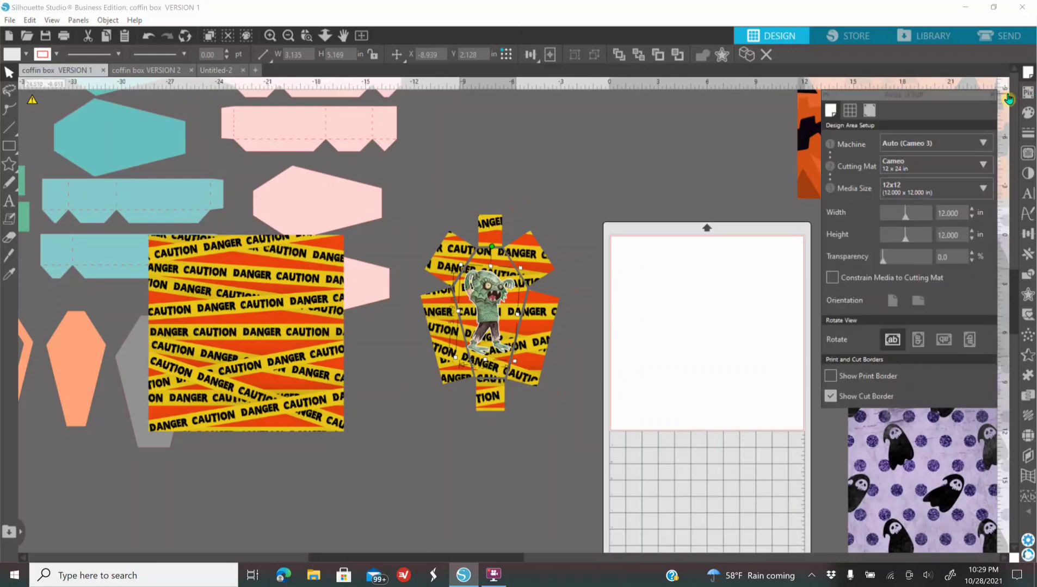
click(893, 191)
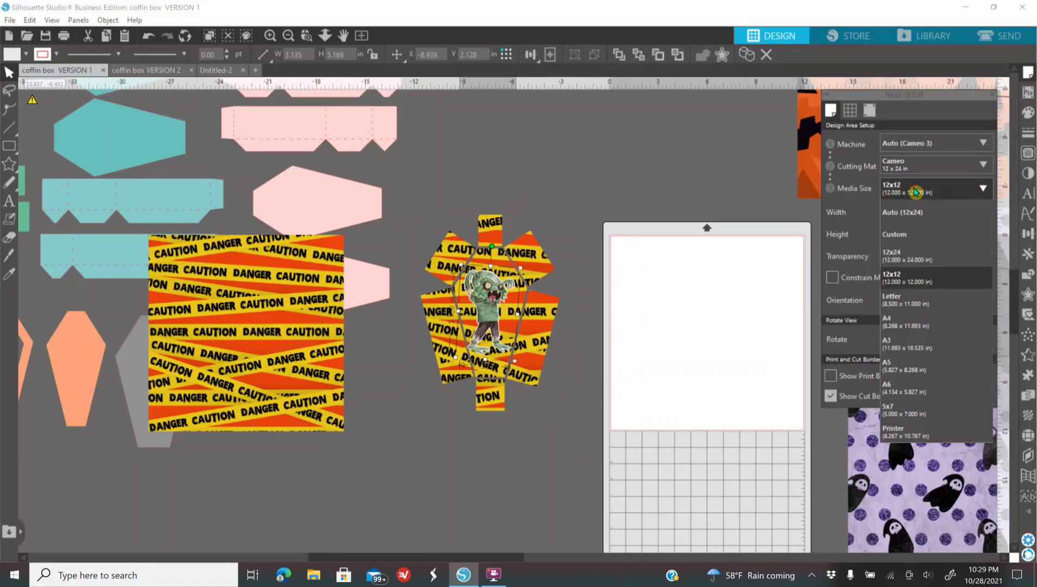
click(915, 308)
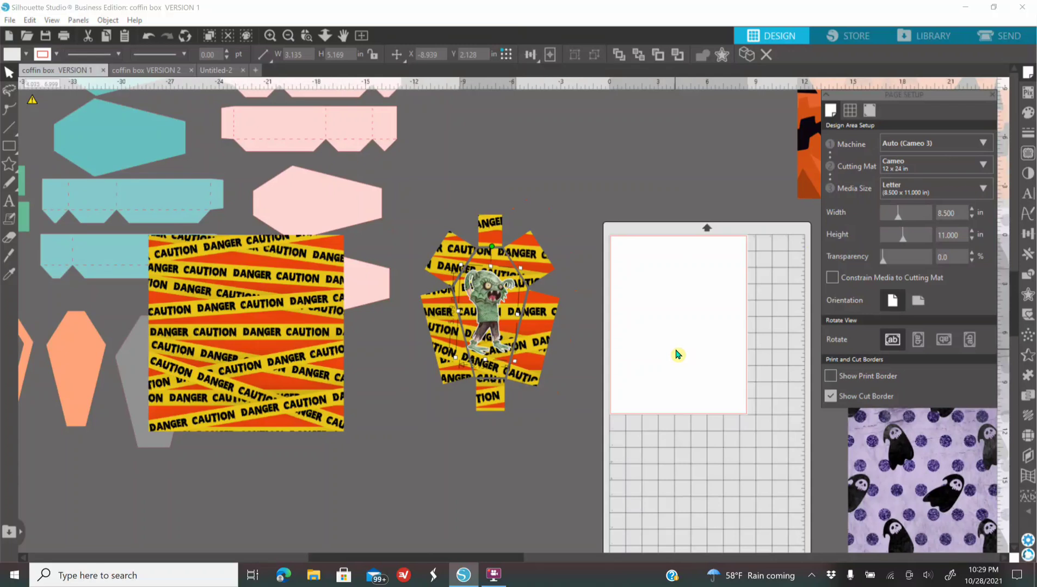
Move the caution-tape head rectangle and both upper side panels onto the page and rotate the upper-left panel to lie level.
drag(488, 239, 628, 263)
click(418, 261)
drag(446, 267, 665, 275)
click(578, 263)
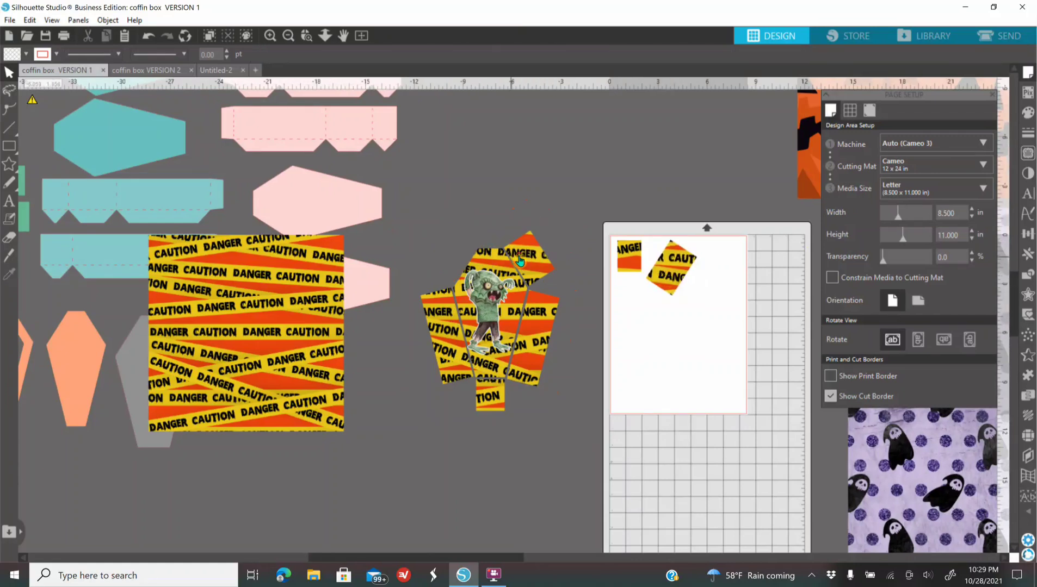
drag(520, 261, 723, 274)
click(720, 301)
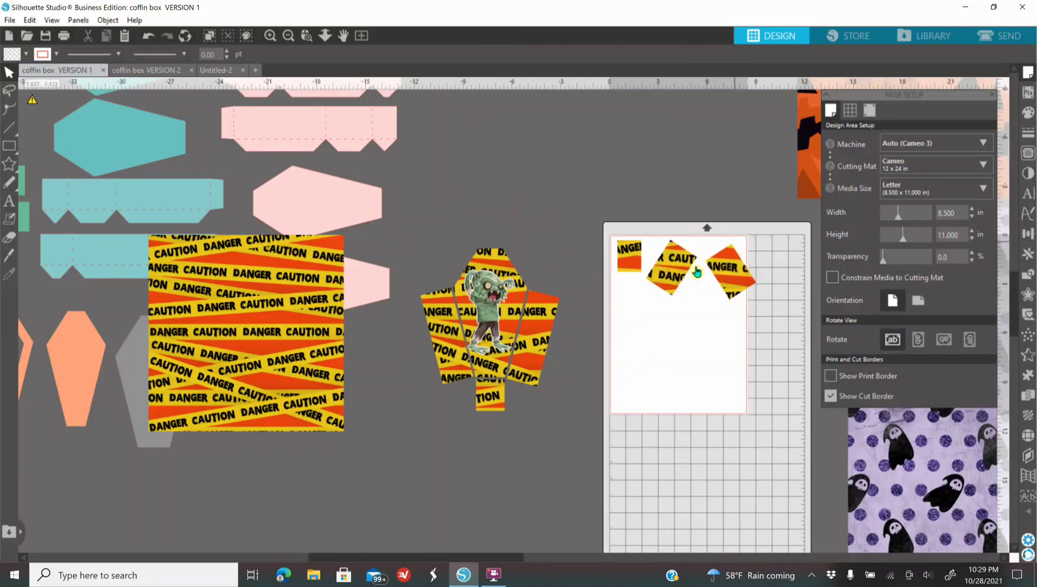
click(699, 273)
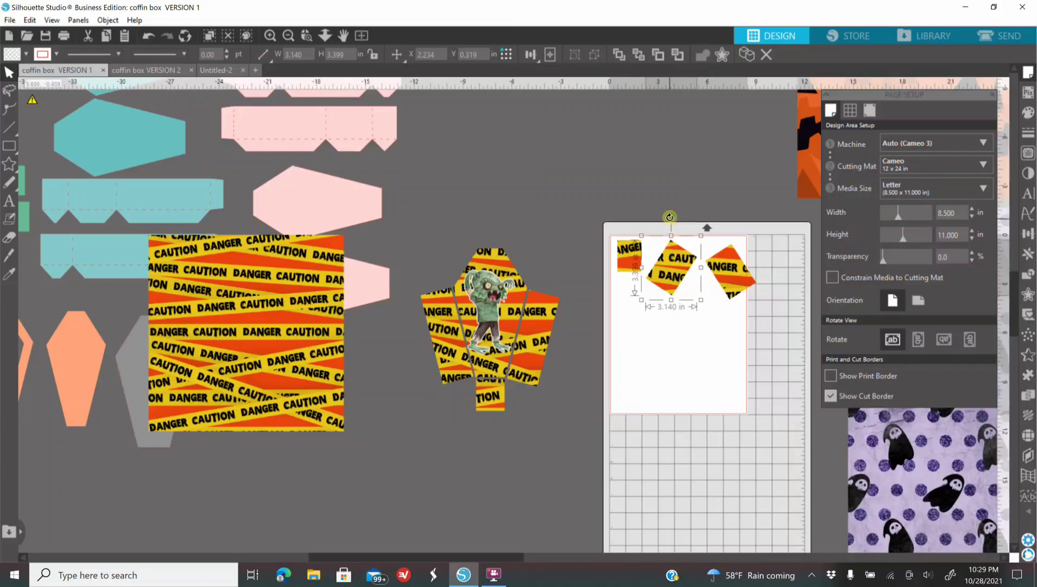
drag(673, 219, 718, 246)
Group the central coffin panel with the zombie, move the group onto the page and rotate it 90 degrees to lie sideways.
right_click(490, 297)
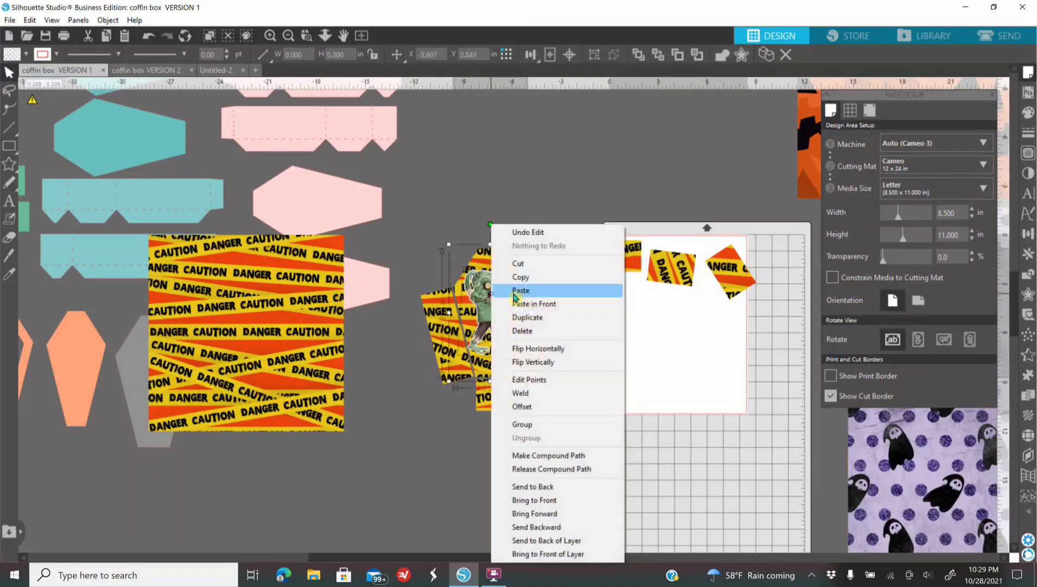
click(552, 425)
drag(504, 306, 665, 299)
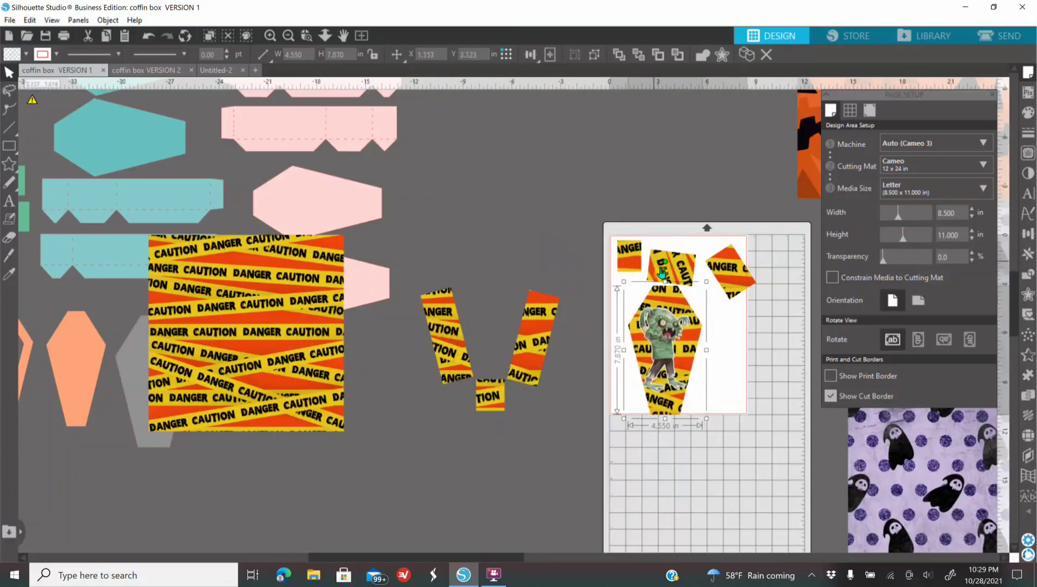
drag(663, 264, 753, 348)
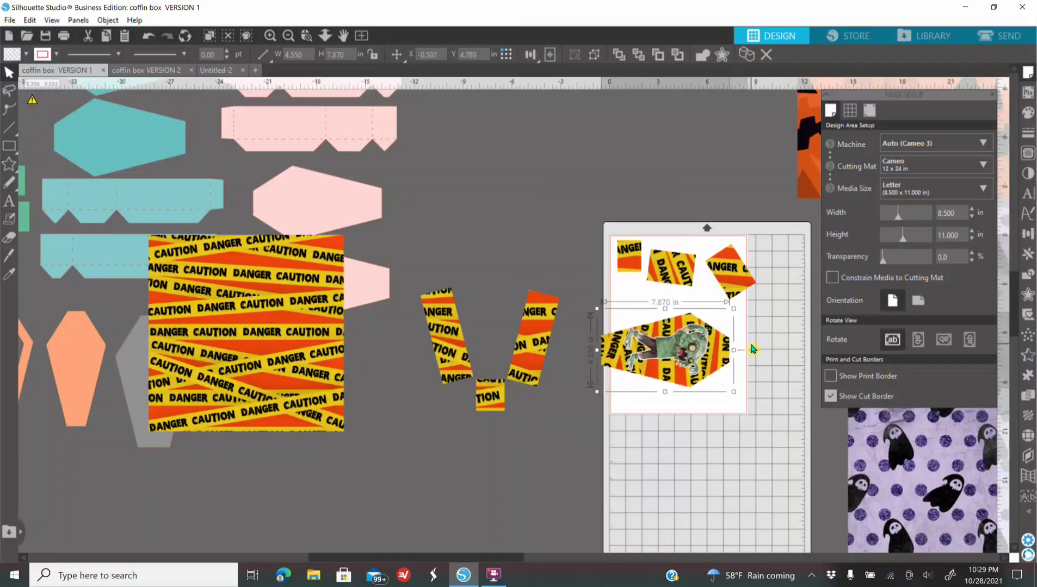
drag(677, 321, 670, 265)
Park all the cropped caution-tape pieces in a pile above the mat and move the caution-tape paper over the mat's left edge.
click(290, 36)
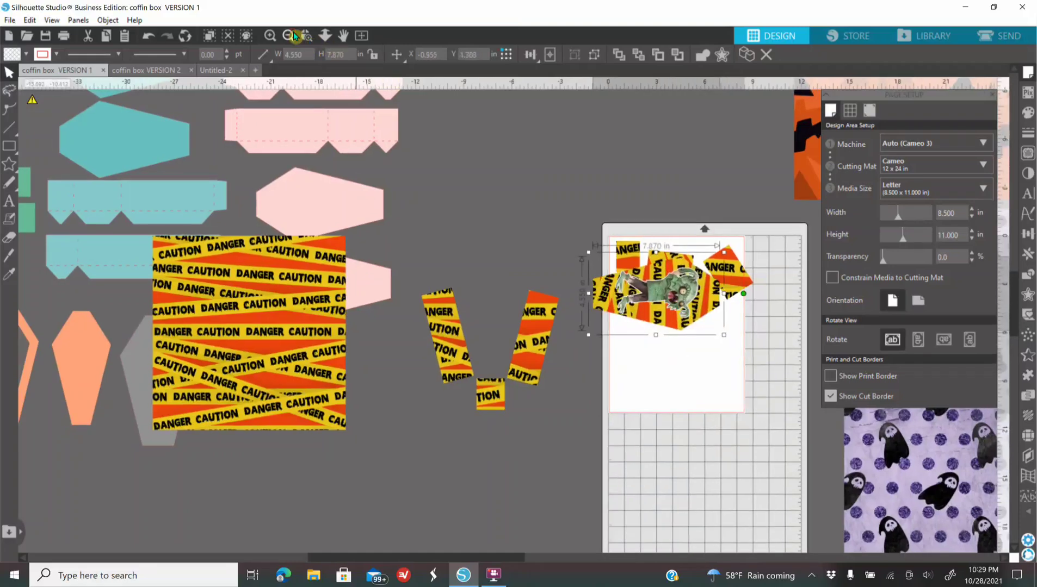
drag(474, 335, 526, 198)
drag(534, 318, 553, 173)
drag(594, 307, 550, 186)
drag(590, 276, 559, 219)
drag(661, 298, 544, 215)
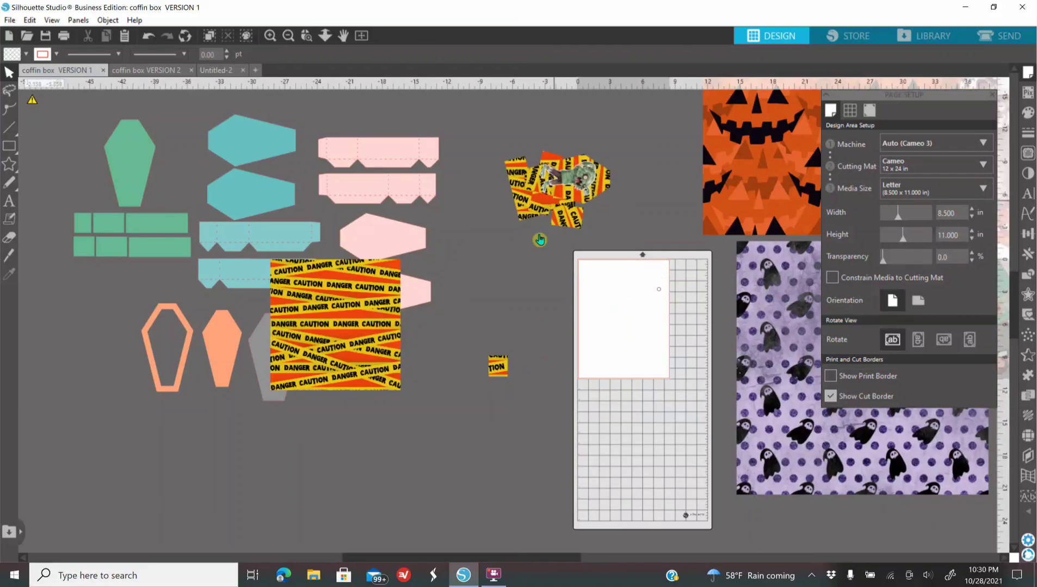
drag(503, 369, 529, 193)
drag(372, 344, 506, 426)
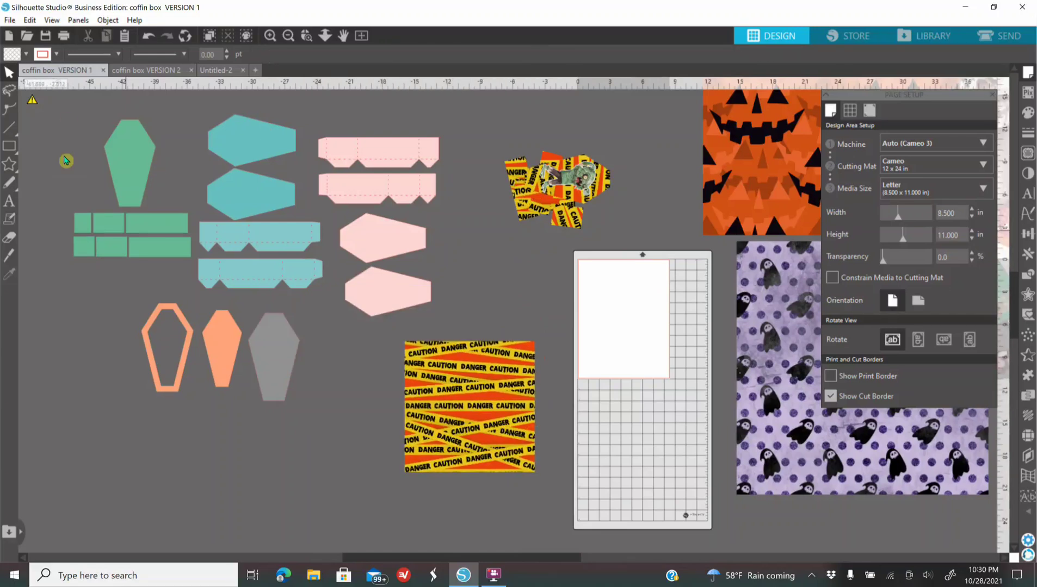
drag(418, 418, 476, 335)
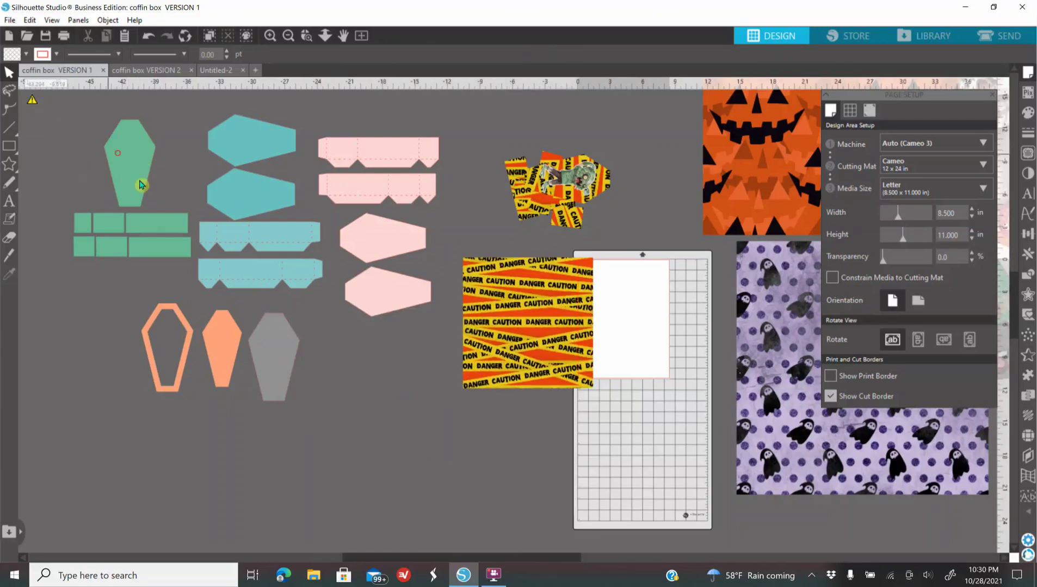
Move the green coffin to the empty area below and arrange the head square, upper-right panel and long right panel around it.
drag(116, 158, 396, 405)
drag(81, 227, 489, 419)
click(122, 278)
double_click(458, 429)
drag(461, 430, 444, 381)
drag(156, 219, 474, 441)
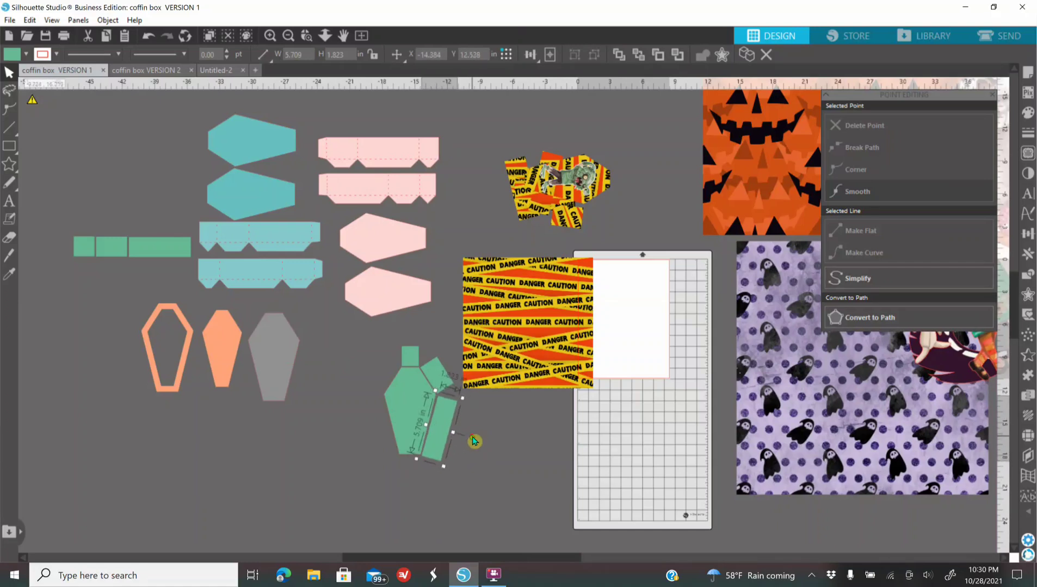
Complete the green coffin layout by placing the foot square, upper-left panel and long left panel along its remaining edges.
drag(86, 253, 346, 452)
drag(342, 411, 383, 376)
drag(350, 361, 382, 384)
drag(158, 254, 362, 452)
drag(365, 411, 404, 438)
mouse_move(374, 465)
mouse_down()
mouse_move(412, 423)
mouse_move(382, 449)
mouse_up()
click(271, 35)
click(271, 36)
scroll(261, 413, down, 3)
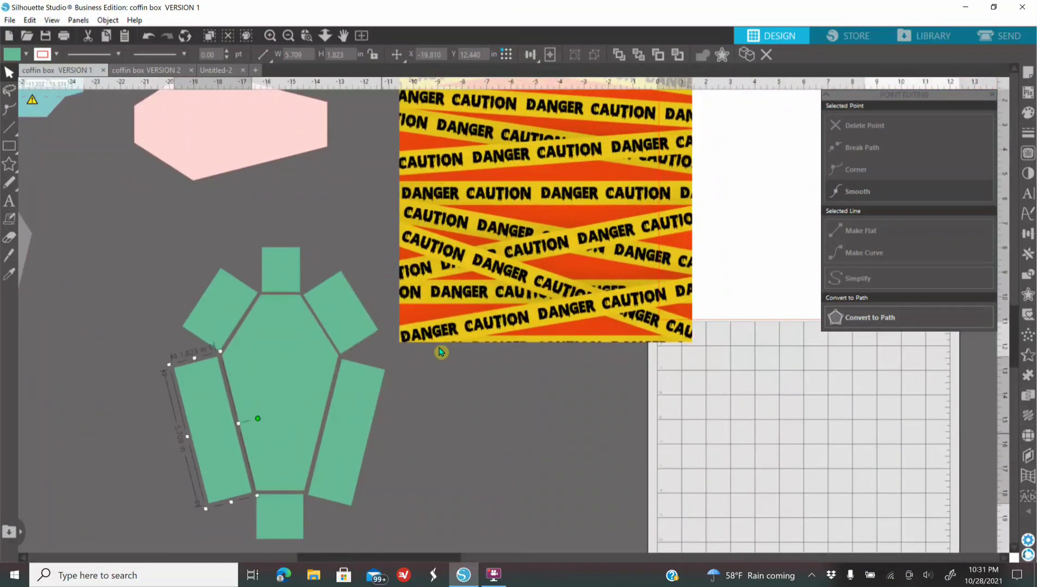
Place the caution-tape paper behind the green coffin layout and crop it to the coffin pieces.
drag(489, 275, 253, 469)
drag(459, 541, 464, 546)
right_click(406, 447)
click(435, 372)
drag(142, 229, 416, 472)
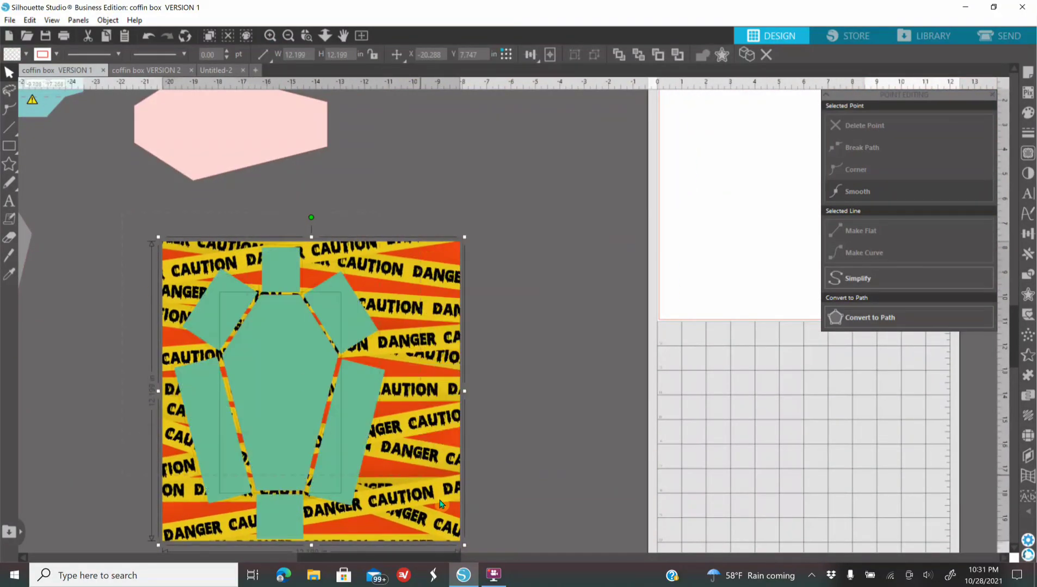
click(1028, 275)
click(944, 168)
Shift the character images beside the purple ghost paper aside and bring the mummy over to the caution-tape coffin.
click(289, 35)
click(288, 36)
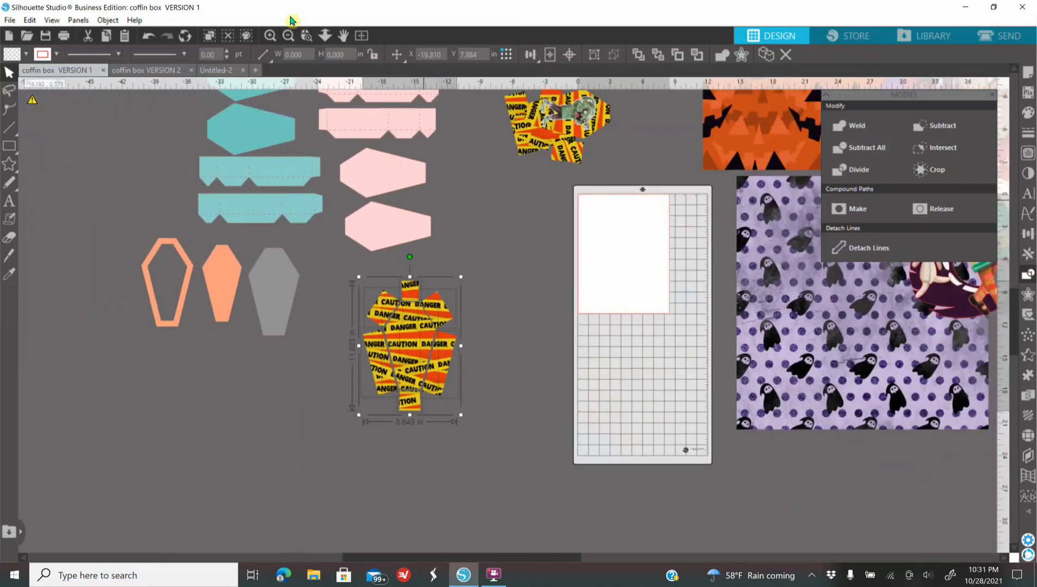
drag(968, 298, 919, 435)
drag(870, 342, 991, 354)
click(1027, 275)
drag(979, 126, 454, 357)
Add an offset around the mummy and fill it with white.
click(1028, 133)
click(1028, 294)
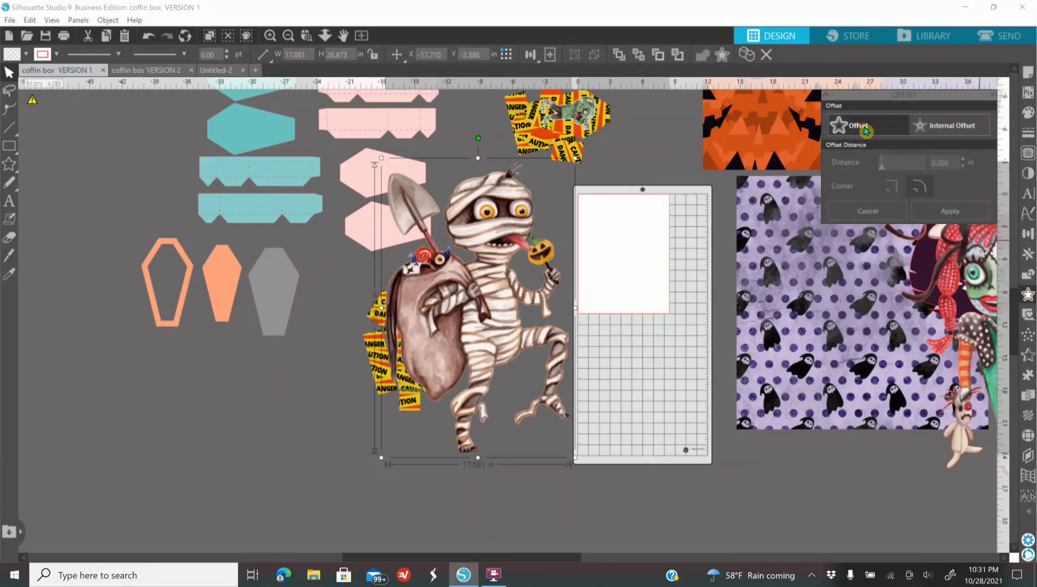
drag(882, 163, 884, 164)
click(961, 167)
click(1027, 113)
click(895, 150)
Remove the offset's line color and group the offset with the mummy.
click(1027, 133)
click(849, 110)
click(841, 179)
right_click(536, 337)
click(569, 426)
Shrink the mummy to fit the central panel of the caution-tape coffin and center it there.
drag(575, 458, 425, 221)
scroll(424, 221, up, 1)
drag(348, 130, 358, 370)
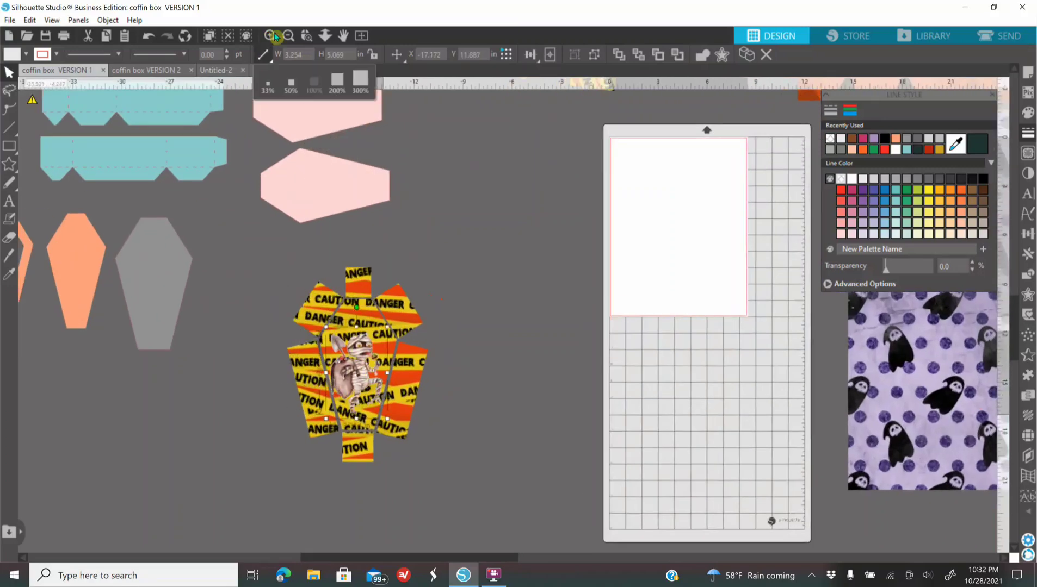
scroll(507, 381, up, 1)
scroll(507, 382, down, 2)
drag(278, 255, 285, 256)
drag(322, 407, 317, 399)
drag(285, 337, 289, 333)
click(291, 142)
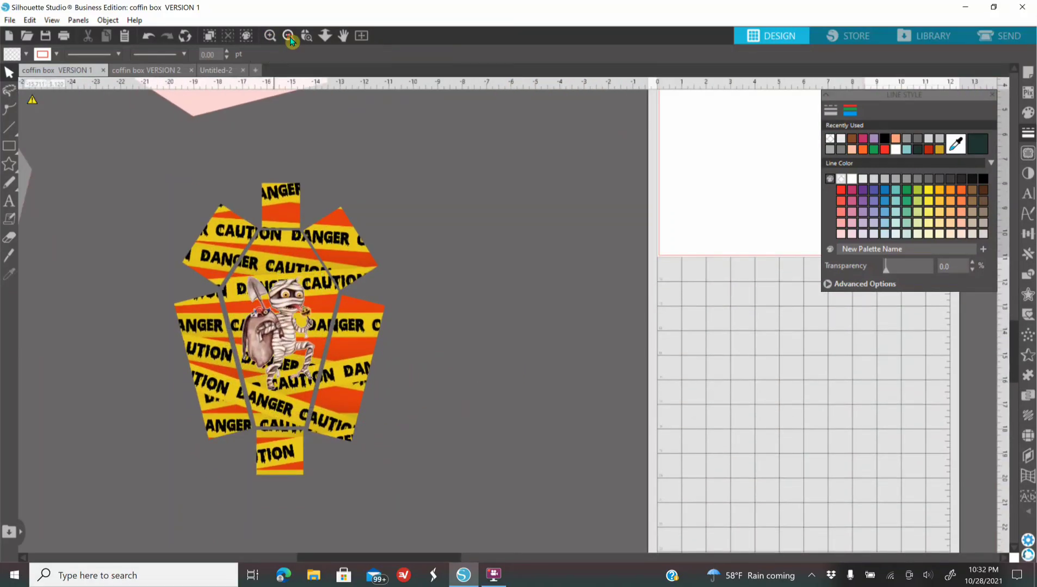
Duplicate the whole mummy coffin layout and move the copy below the gray coffin.
click(290, 39)
click(291, 39)
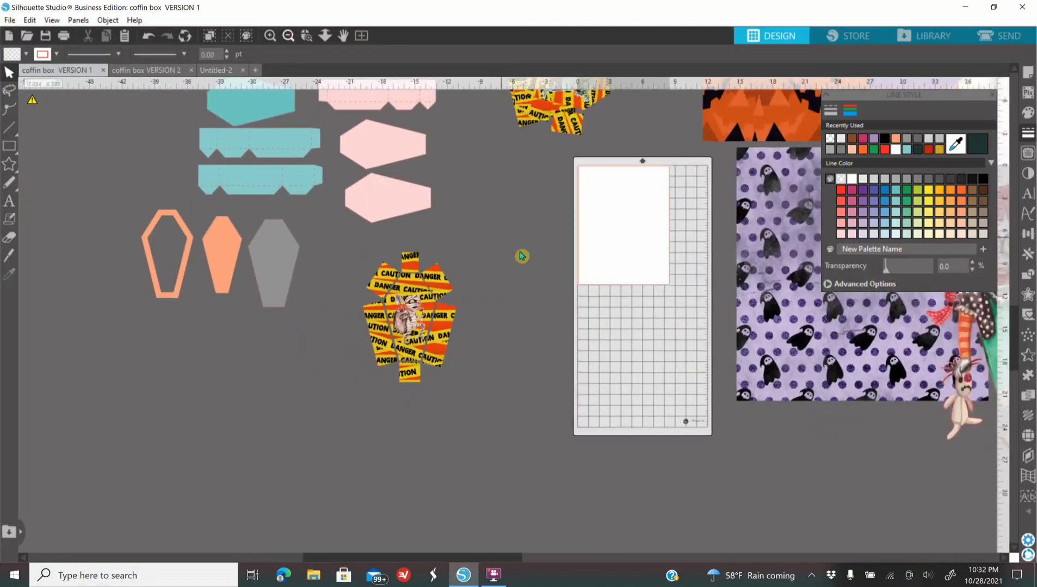
scroll(521, 256, up, 2)
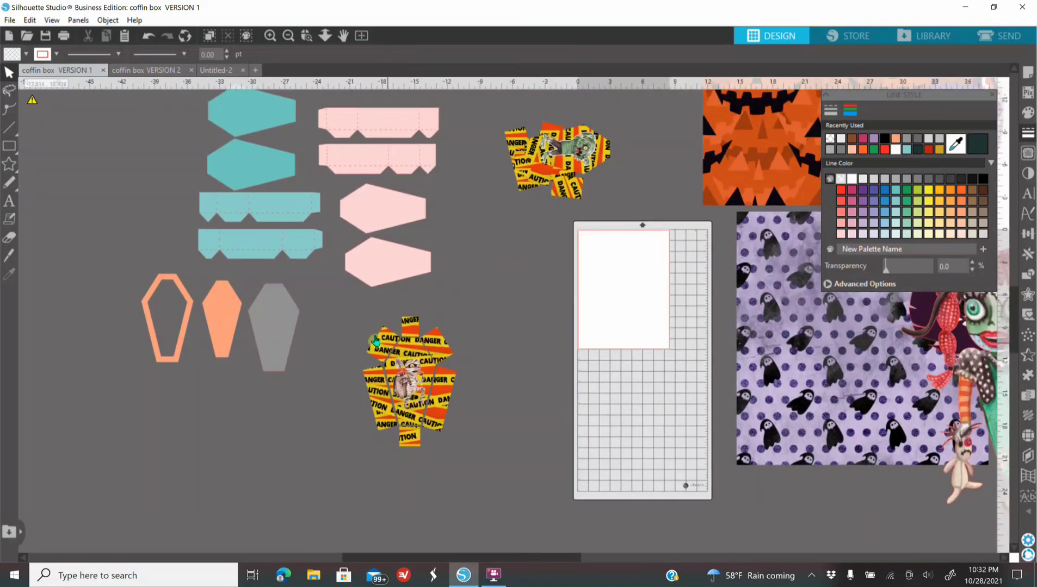
drag(358, 311, 462, 443)
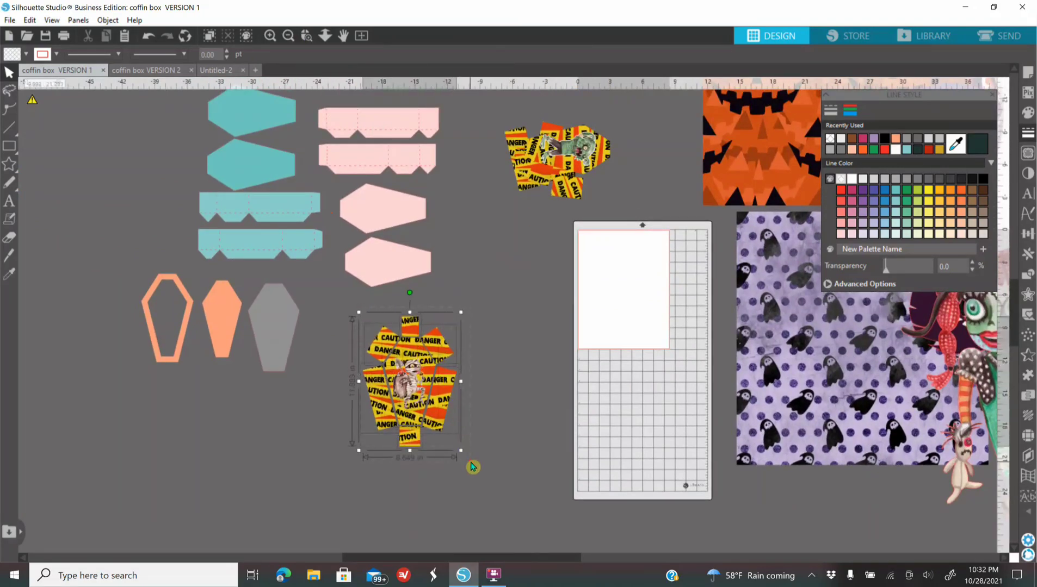
right_click(414, 380)
click(451, 119)
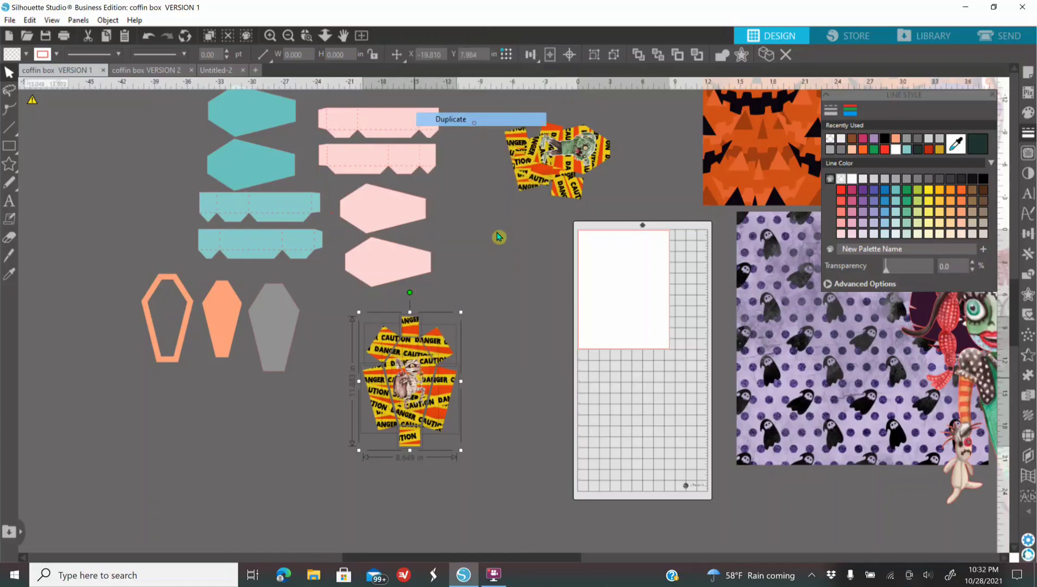
drag(419, 381, 297, 451)
Group the copied mummy coffin layout and park it in the empty area left of the teal shapes.
right_click(306, 460)
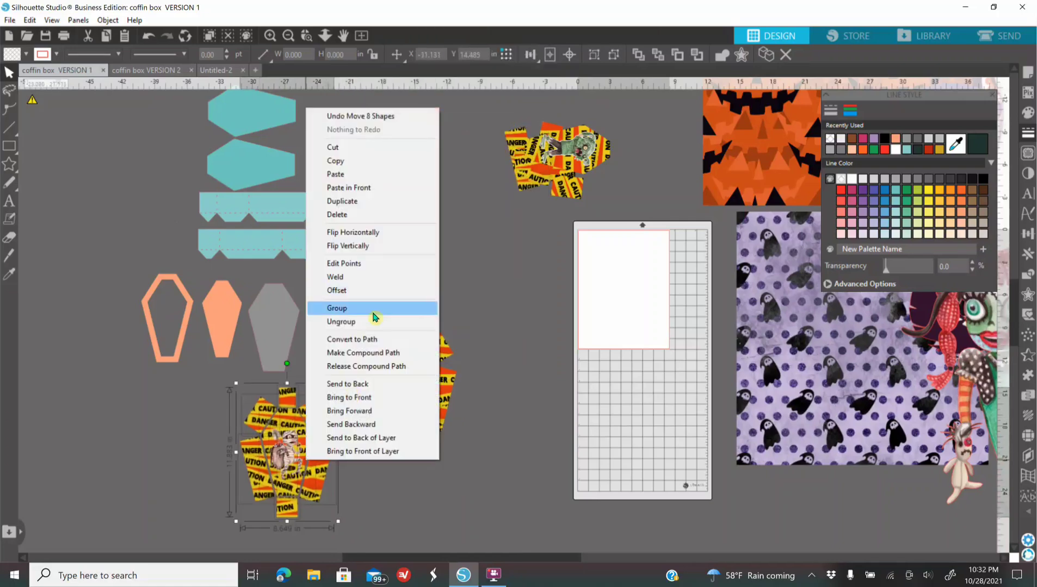
click(340, 308)
click(292, 38)
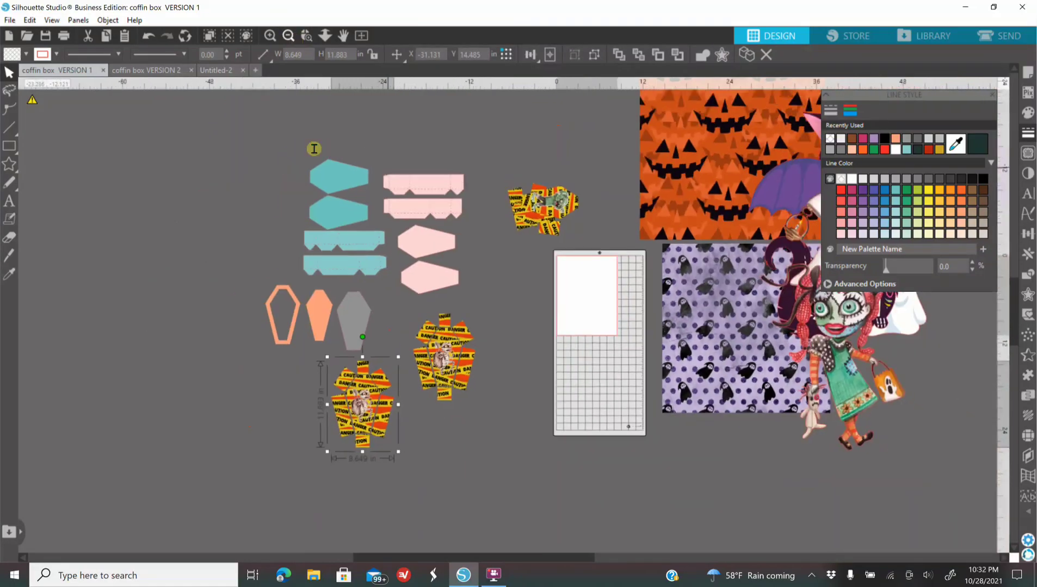
drag(375, 430, 190, 205)
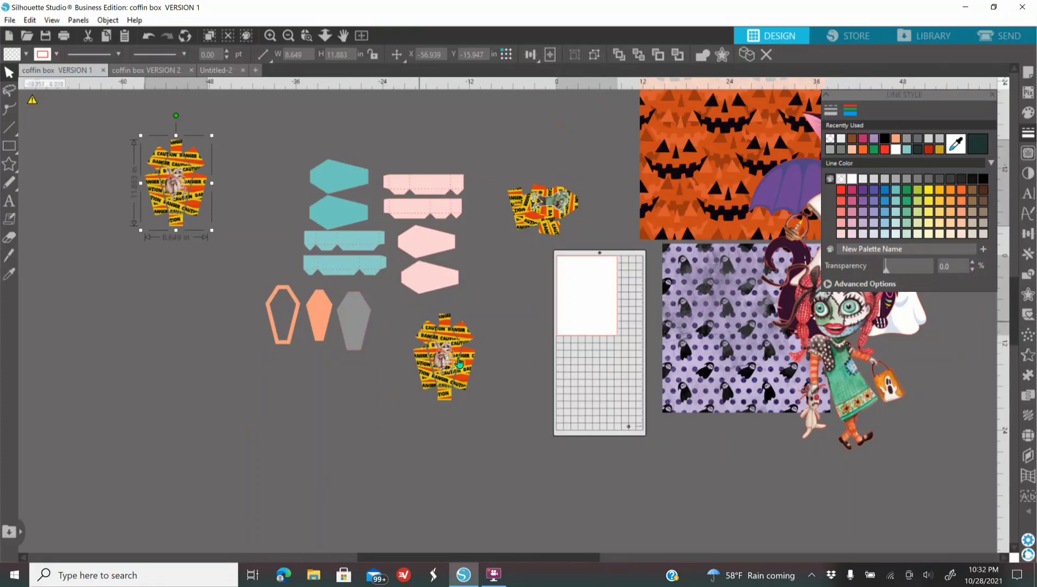
drag(417, 325, 475, 285)
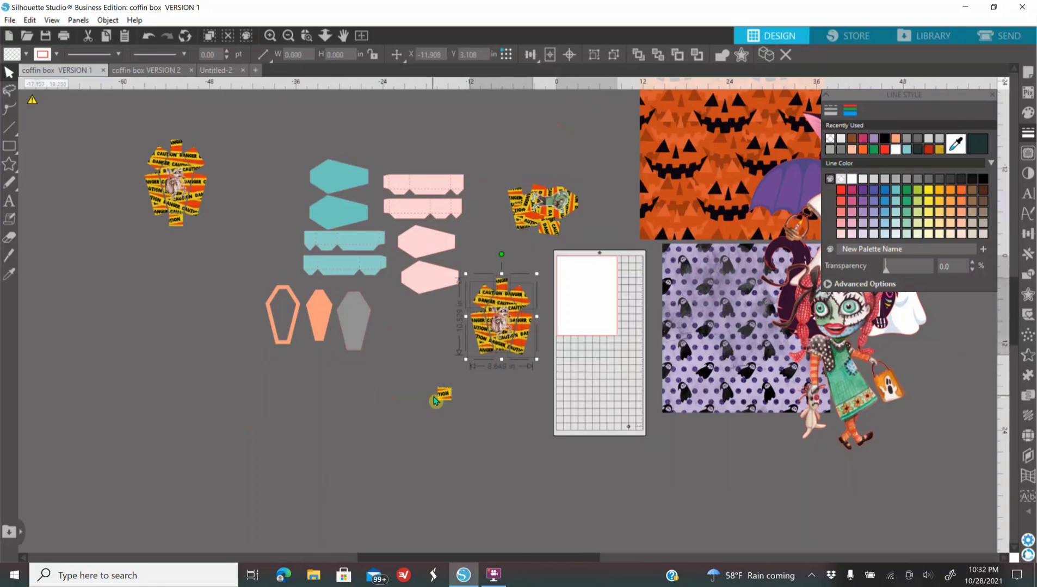
click(147, 37)
click(270, 37)
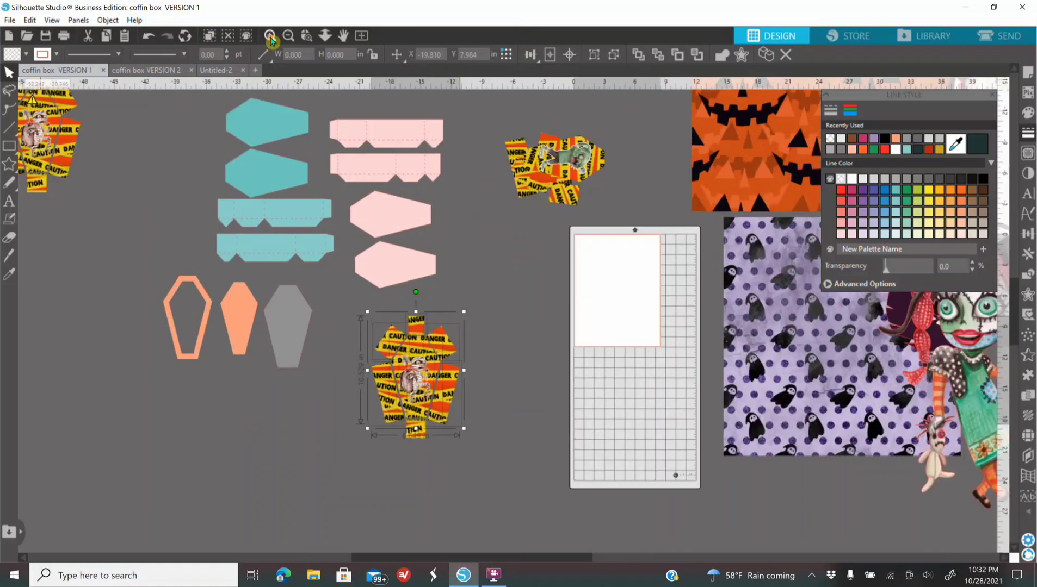
click(270, 39)
scroll(430, 383, down, 3)
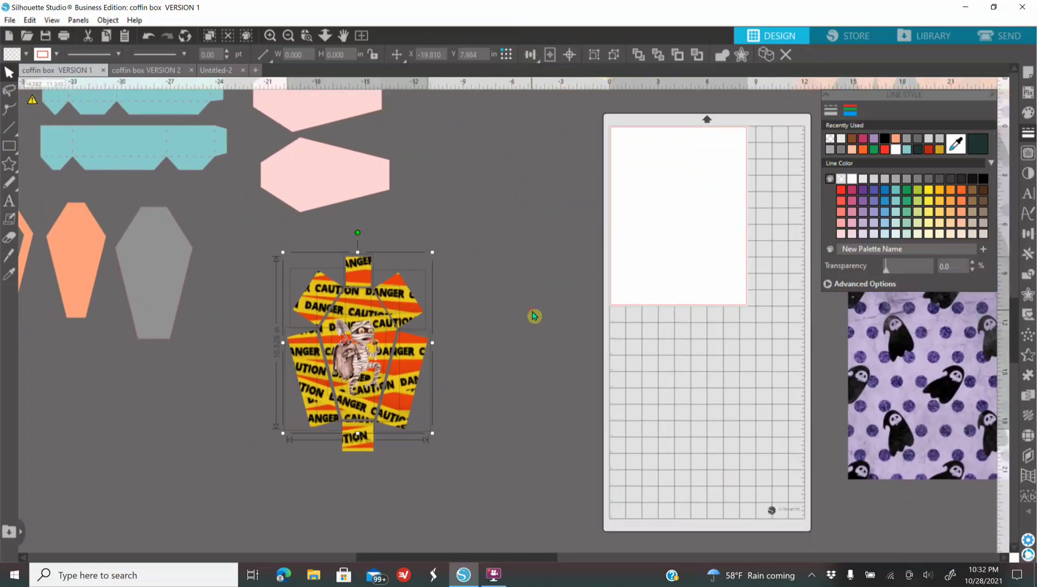
click(532, 312)
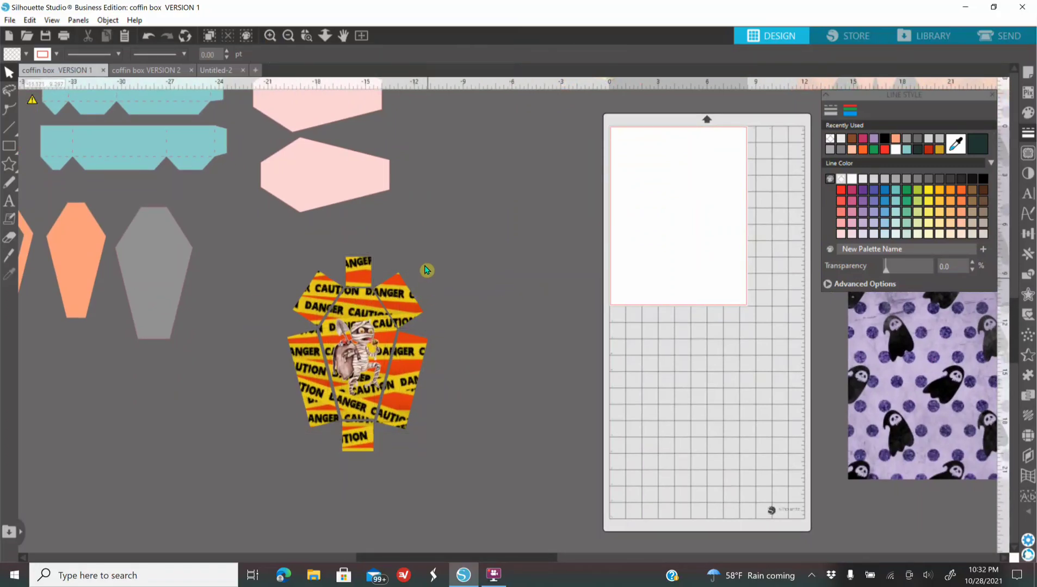
click(287, 37)
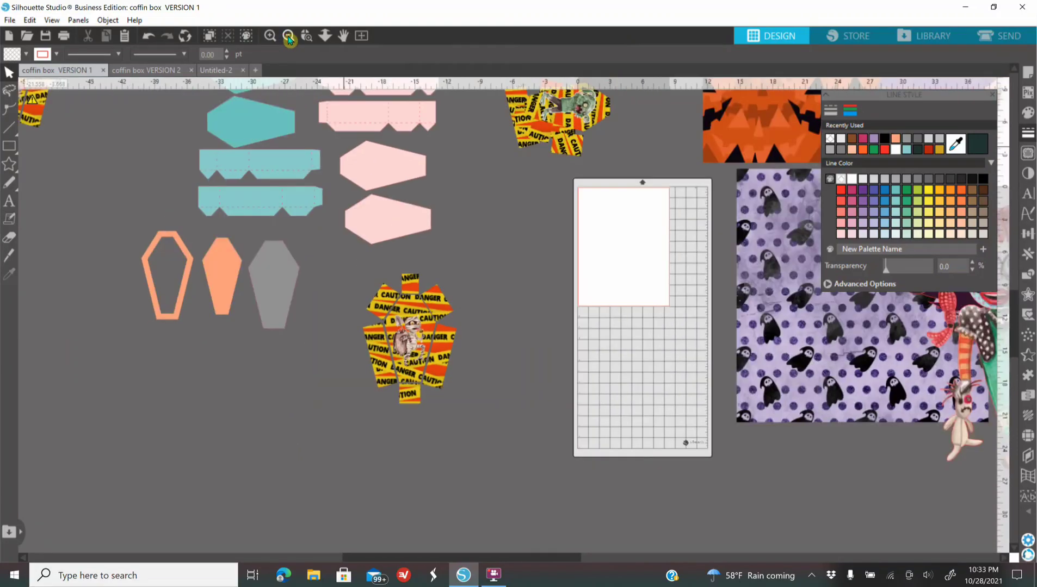
click(269, 36)
scroll(555, 265, up, 3)
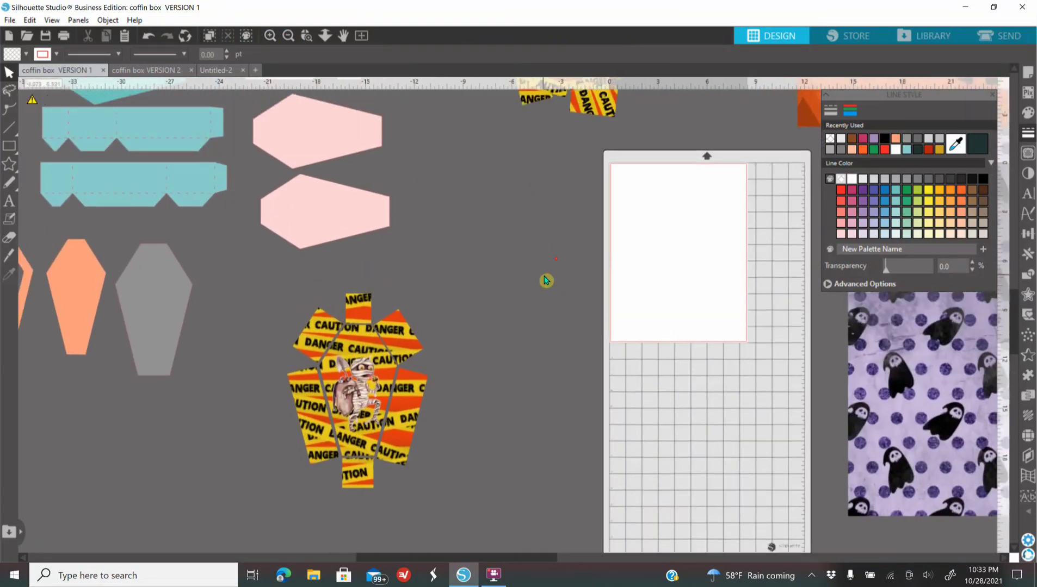
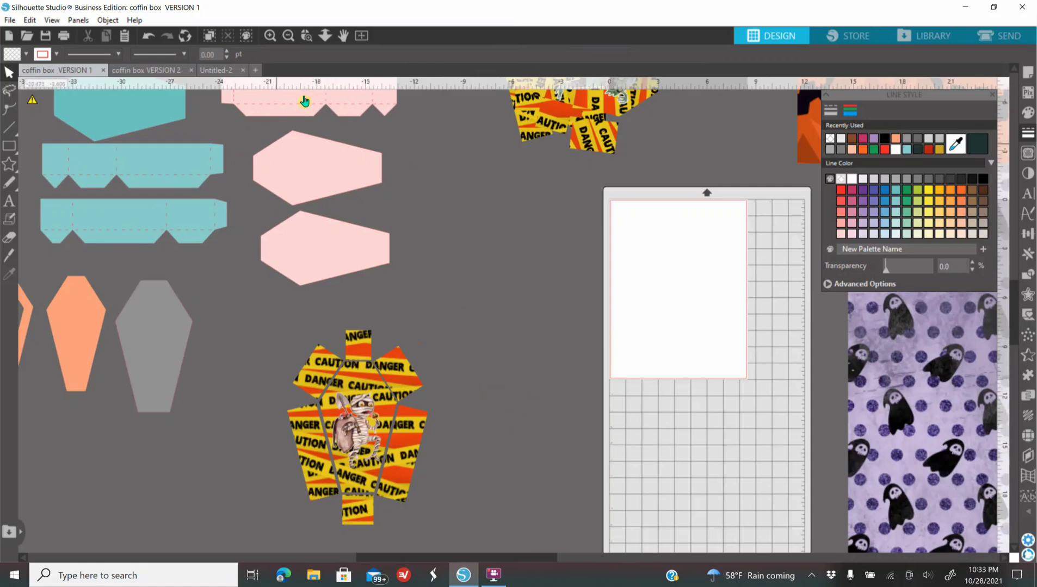
Duplicate the mummy coffin layout, moving the copy beside the mat, and delete the mummy from the original layout.
click(288, 35)
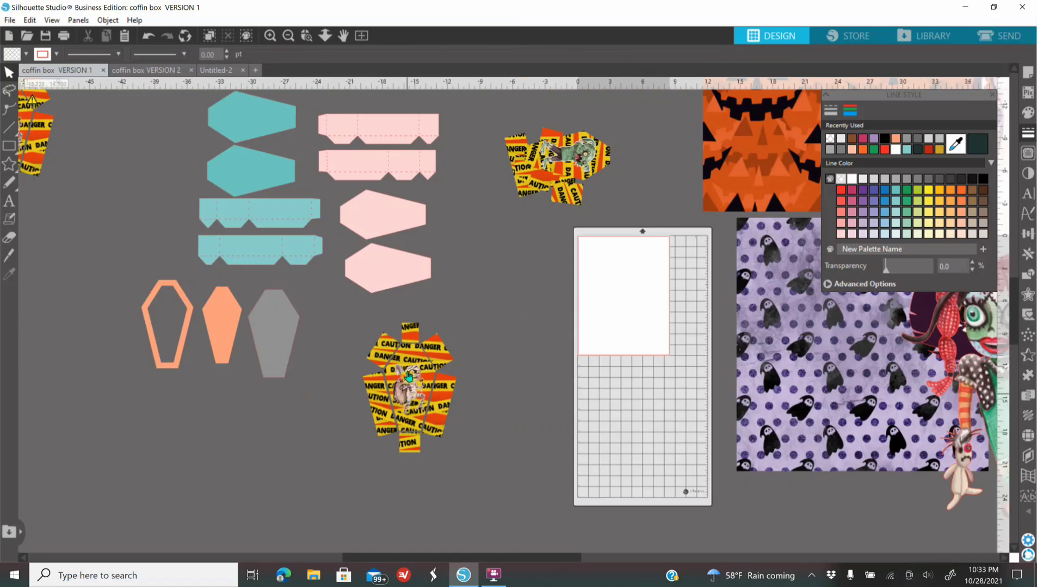
click(355, 324)
right_click(430, 431)
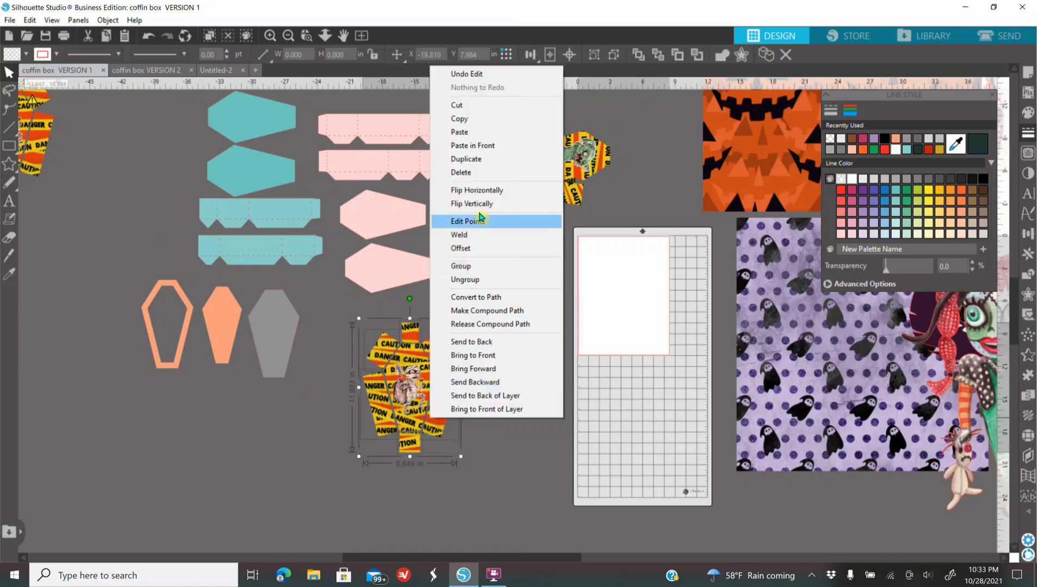
click(495, 166)
drag(469, 389, 530, 291)
click(417, 400)
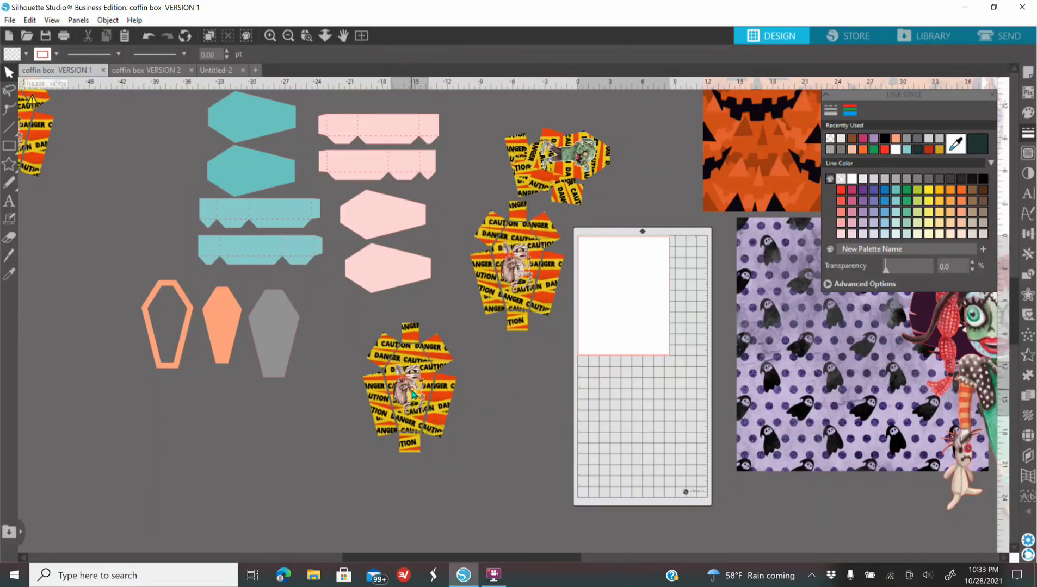
key(Delete)
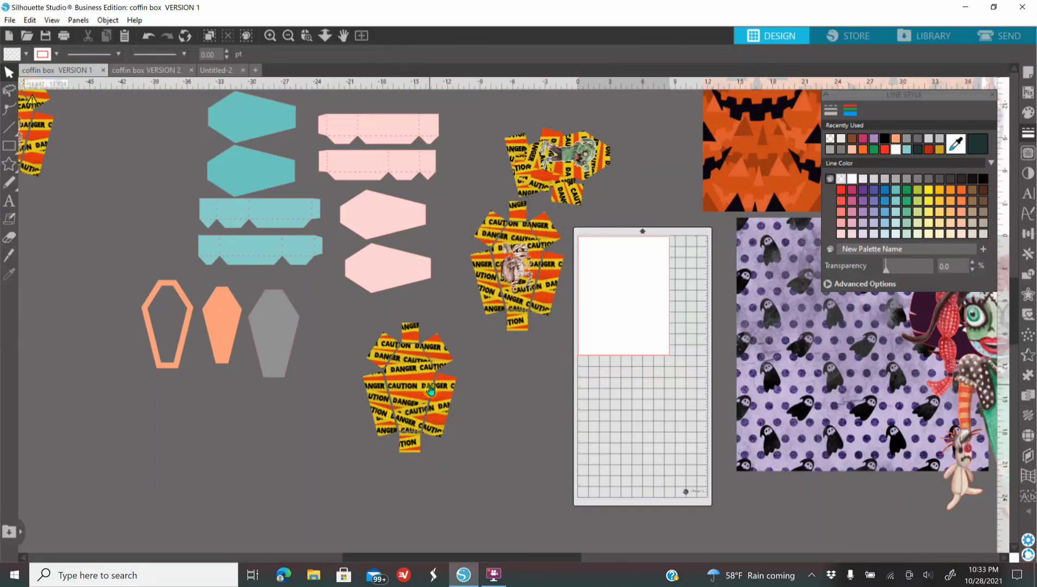
Move the orange pumpkin-face paper over the caution-tape coffin without a mummy and shrink it to about 14.5 in square.
drag(758, 173, 372, 533)
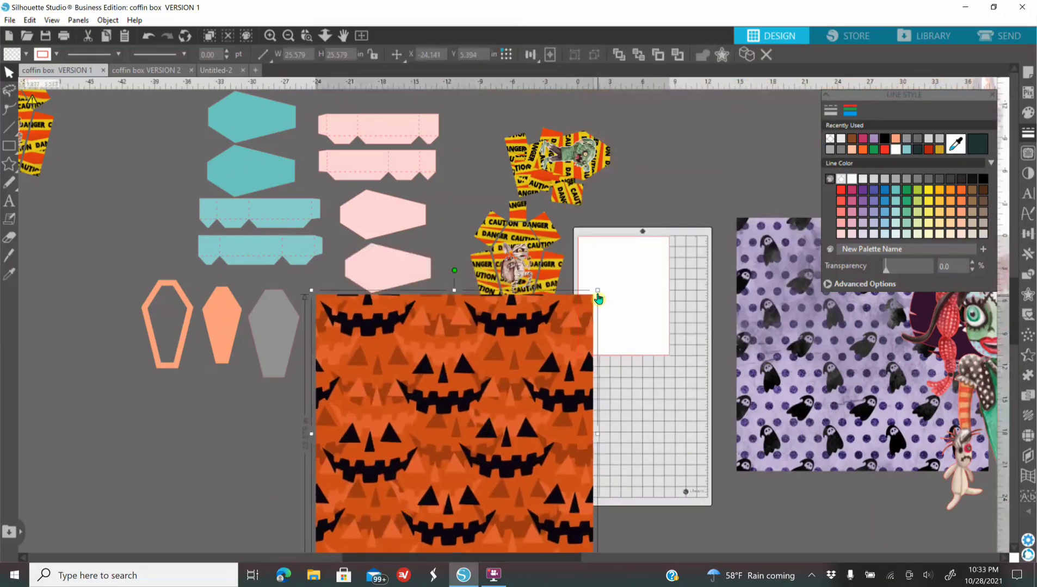
drag(597, 292, 478, 413)
drag(420, 487, 441, 389)
Send the pumpkin-face paper behind the coffin pieces and crop it to their shapes.
right_click(441, 389)
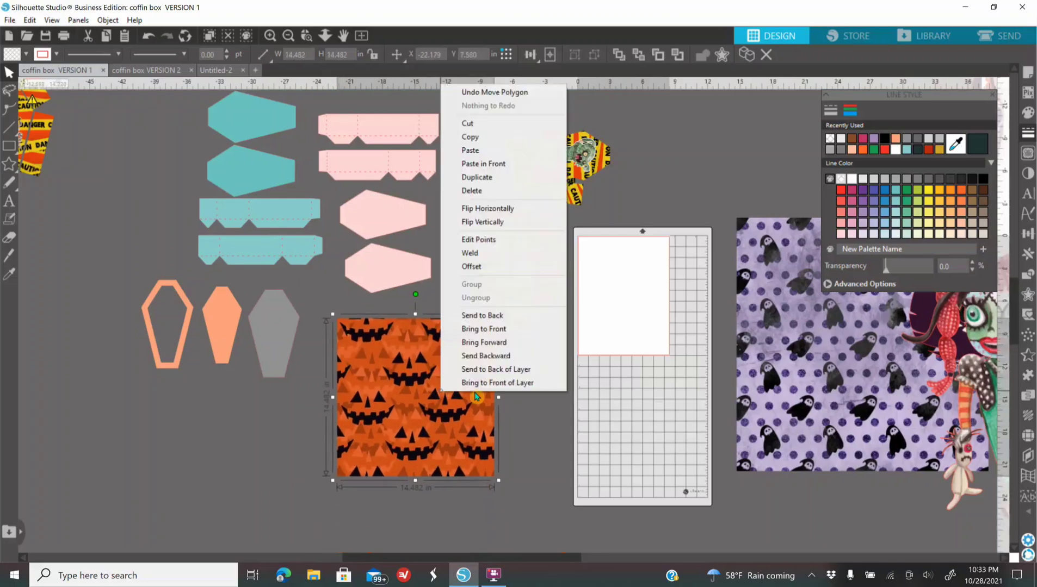
click(517, 315)
click(270, 35)
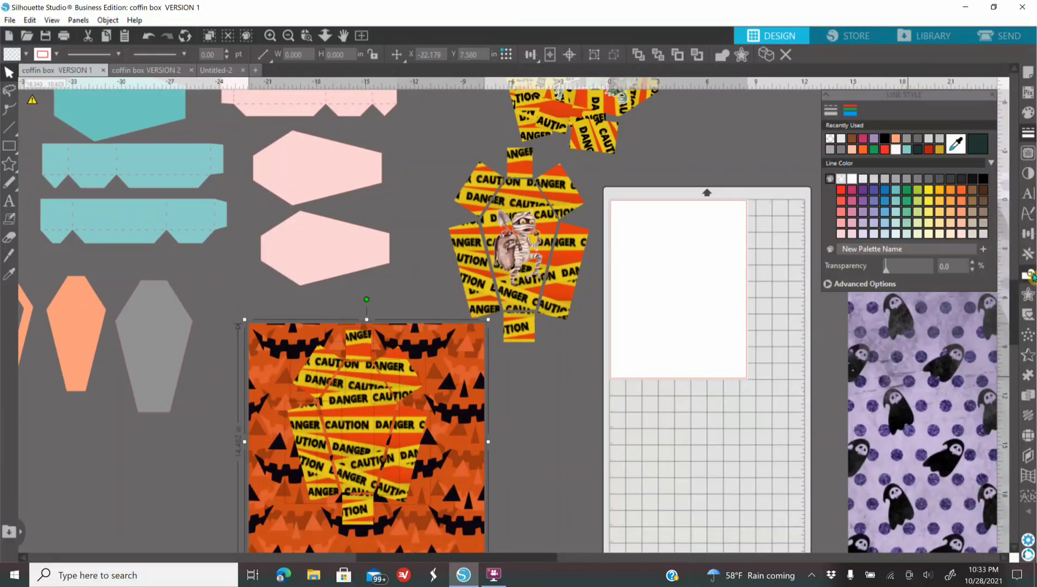
click(1027, 273)
click(935, 169)
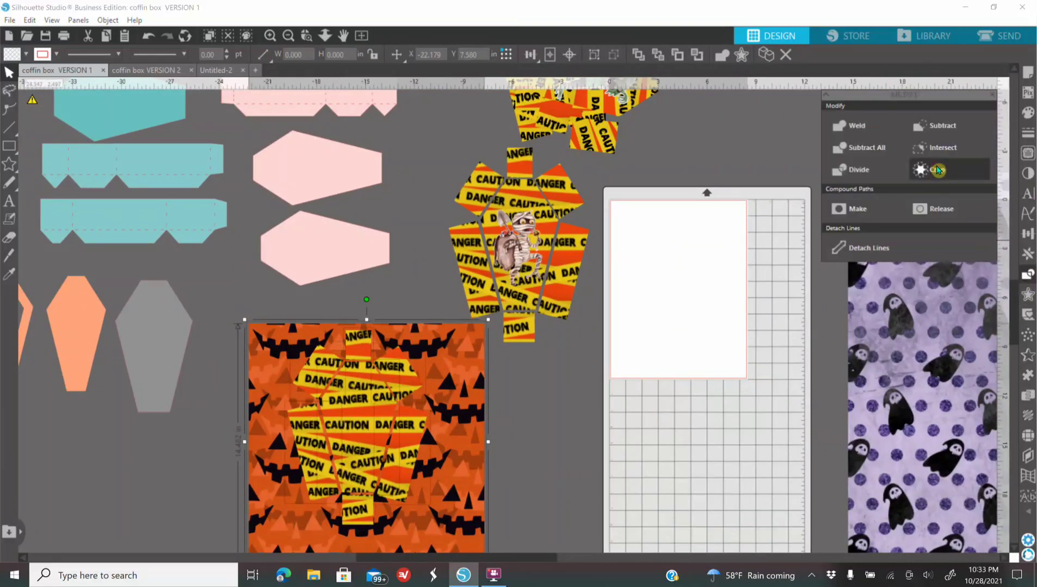
Scale the pumpkin-face fill pattern on all coffin pieces to 20%.
click(267, 36)
scroll(407, 295, down, 3)
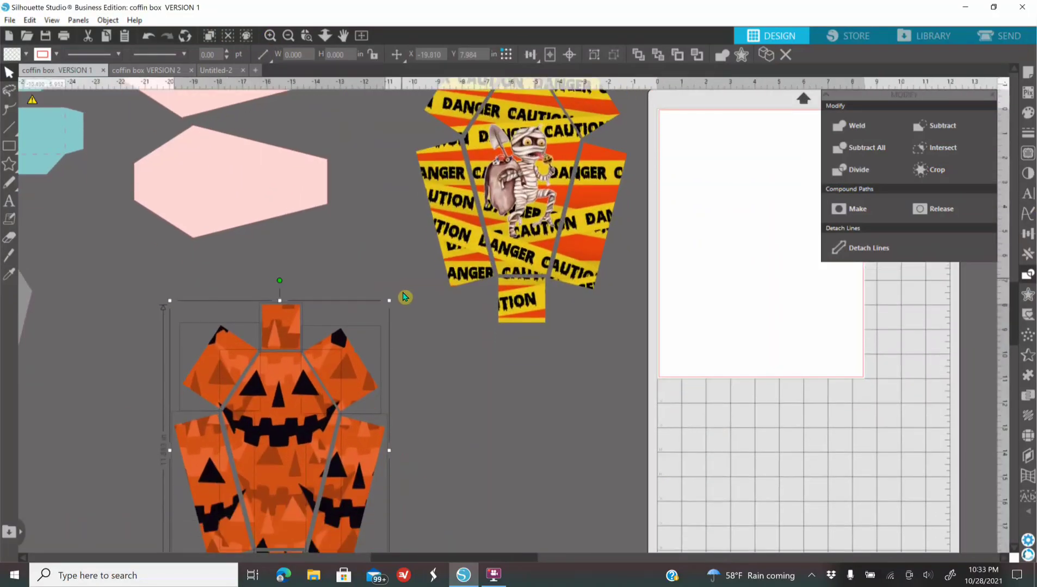
scroll(405, 299, down, 1)
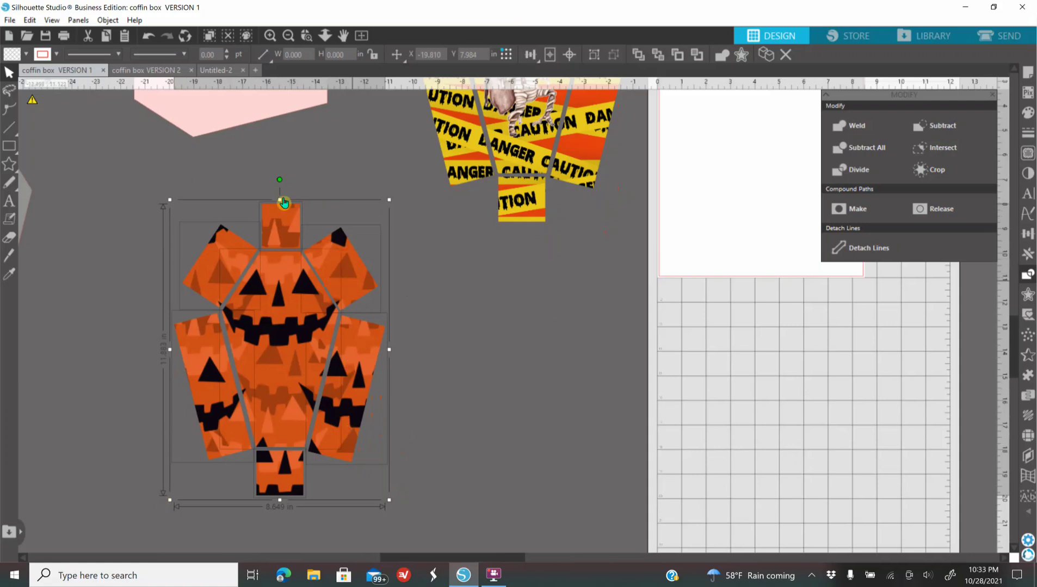
click(1028, 113)
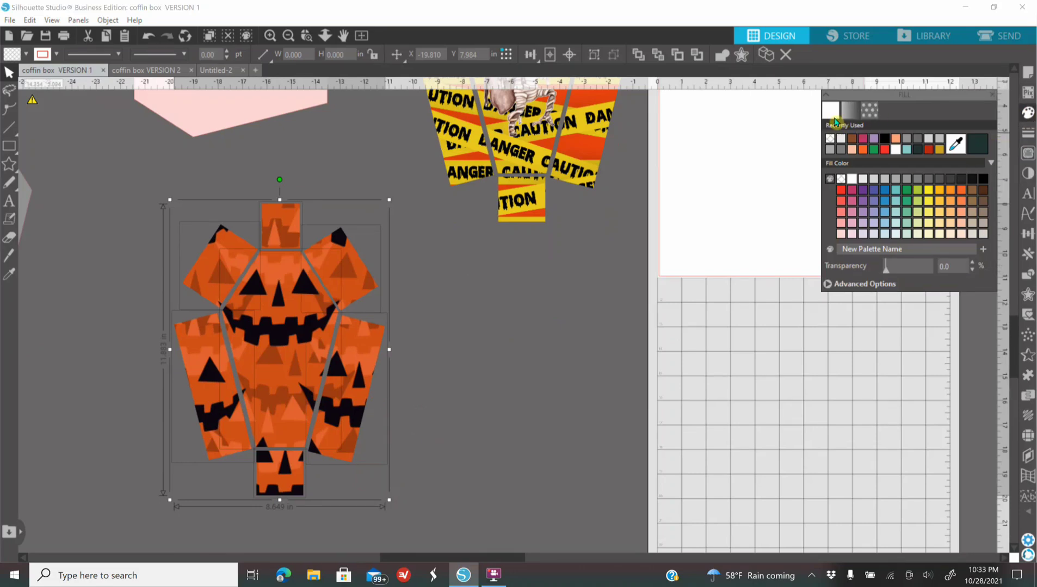
click(868, 113)
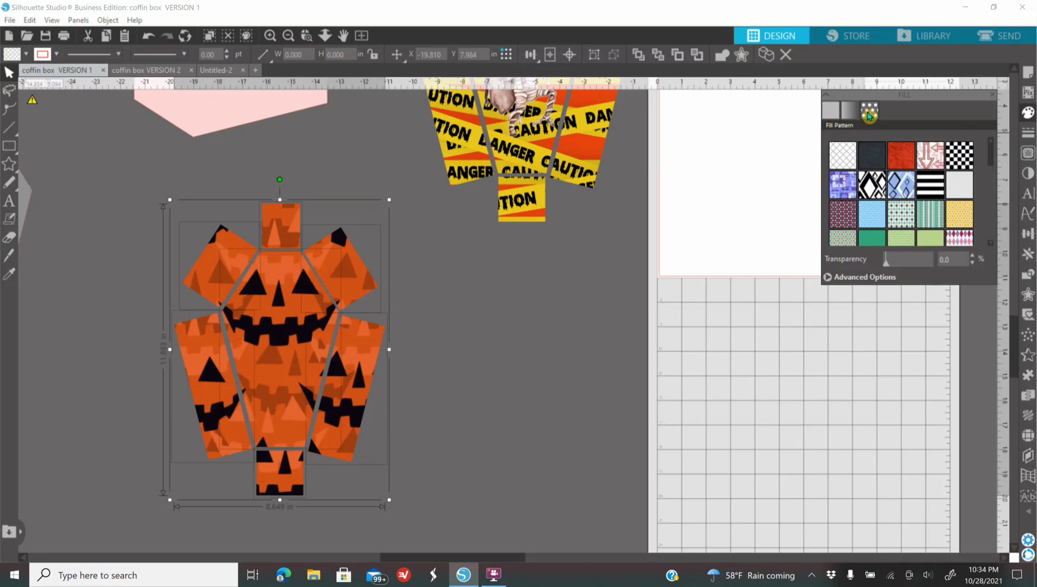
click(829, 283)
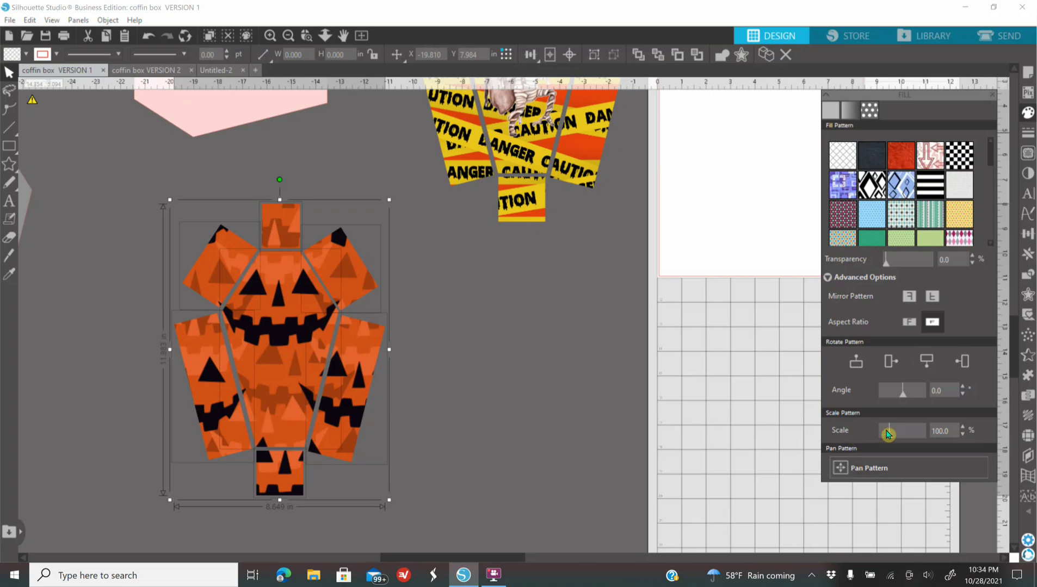
drag(888, 432, 887, 432)
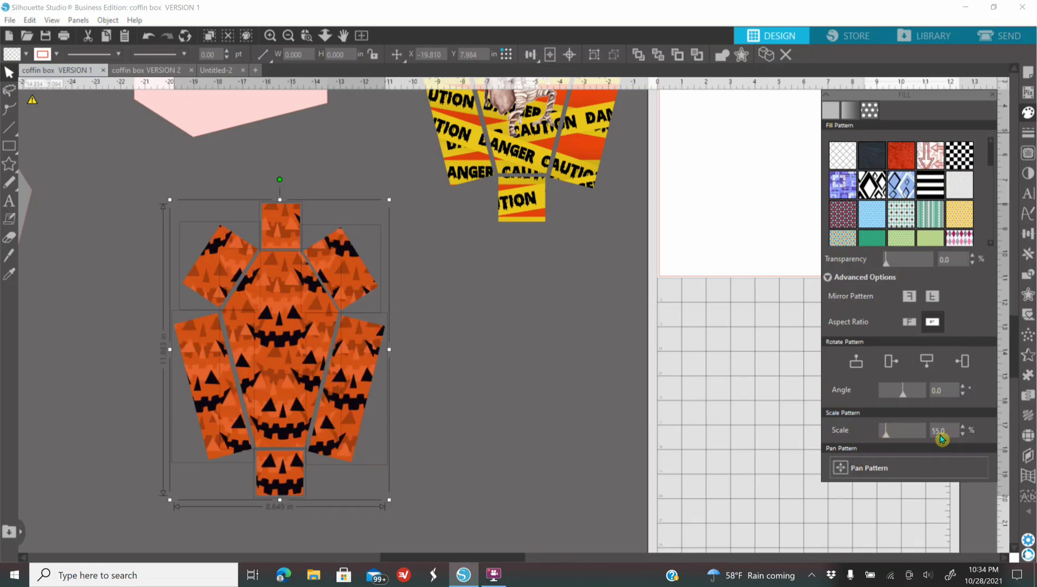
click(961, 435)
click(962, 434)
click(961, 434)
click(962, 435)
click(962, 434)
click(961, 435)
click(961, 435)
click(961, 434)
click(961, 435)
click(962, 434)
click(962, 434)
click(961, 434)
click(962, 435)
click(961, 434)
click(961, 434)
click(961, 435)
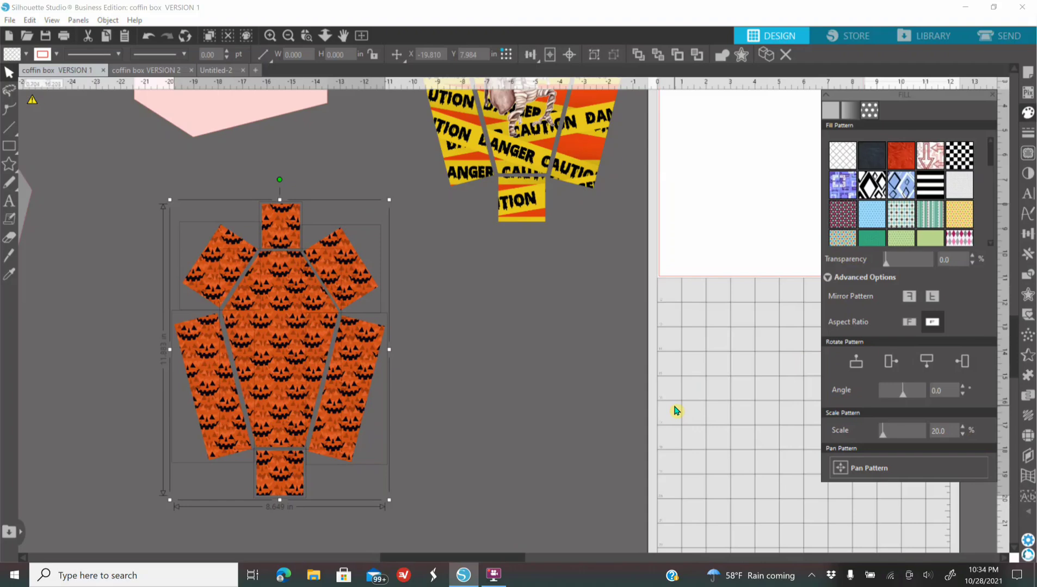
click(477, 331)
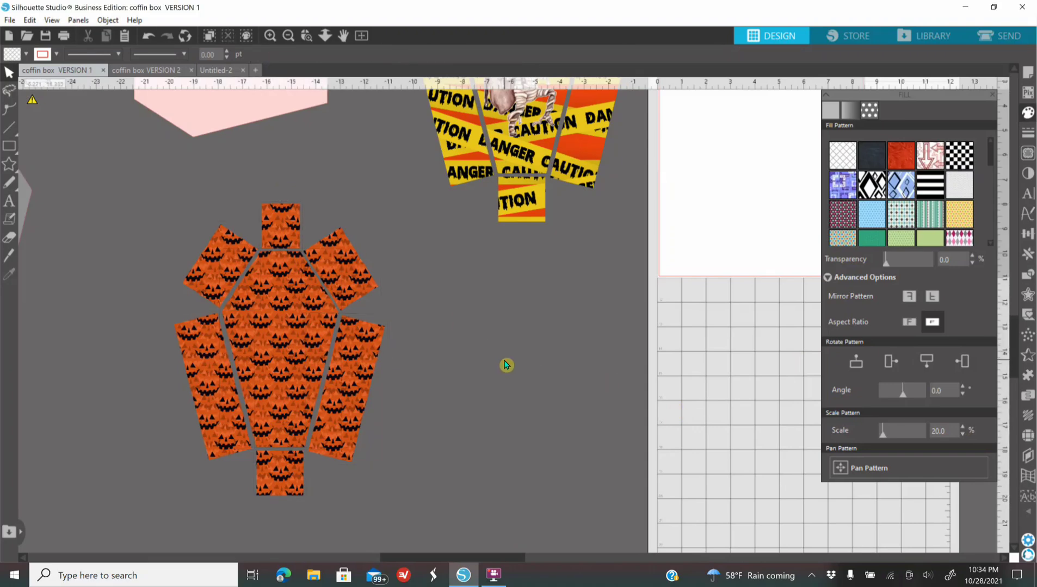
Move the ghost wearing a hat and the purple bat from the artwork pile to beside the pumpkin-face coffin.
click(270, 36)
click(288, 36)
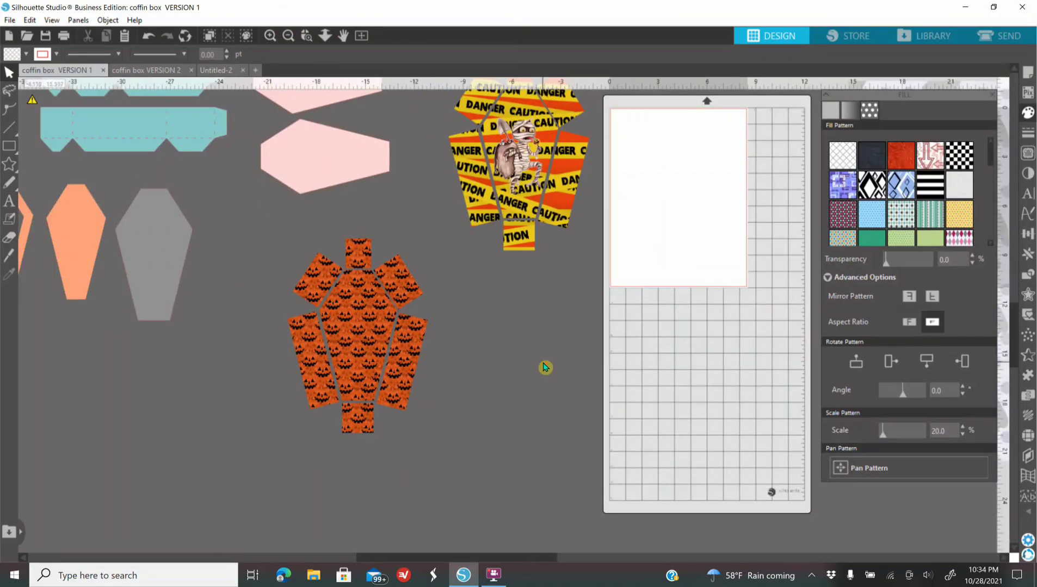
click(1014, 66)
click(994, 96)
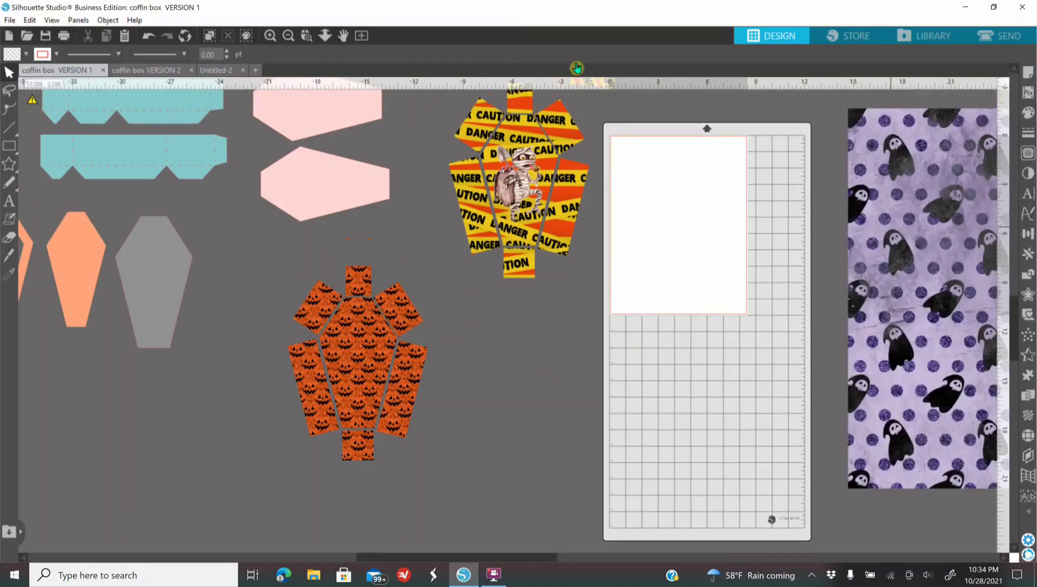
click(290, 37)
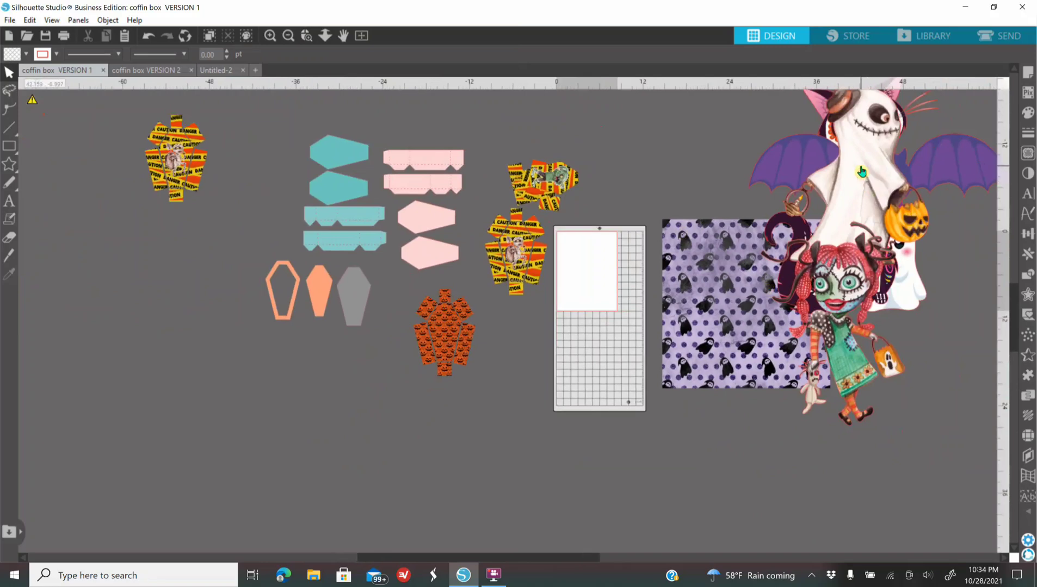
drag(873, 167, 541, 373)
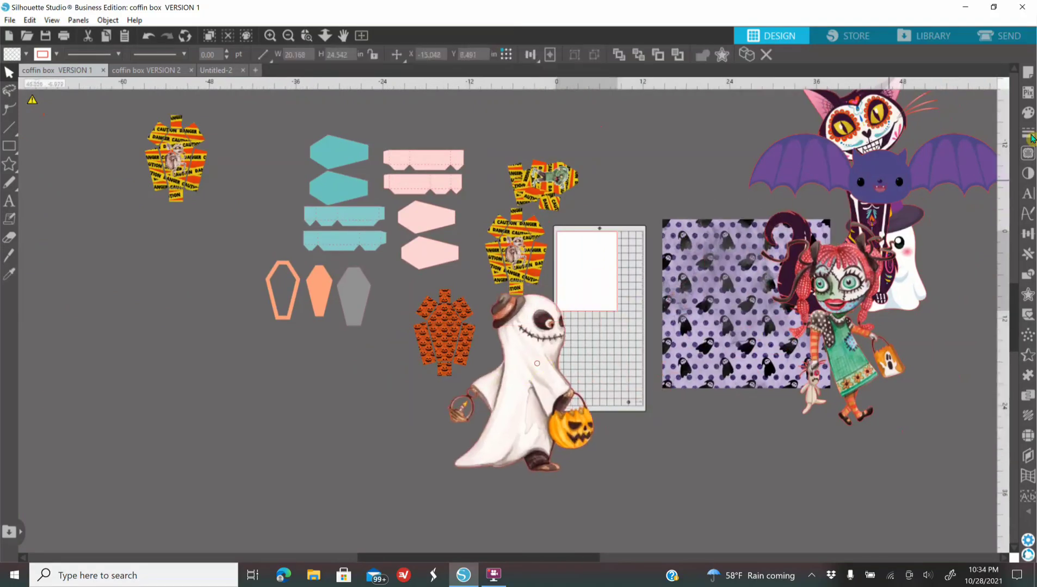
drag(897, 185, 436, 373)
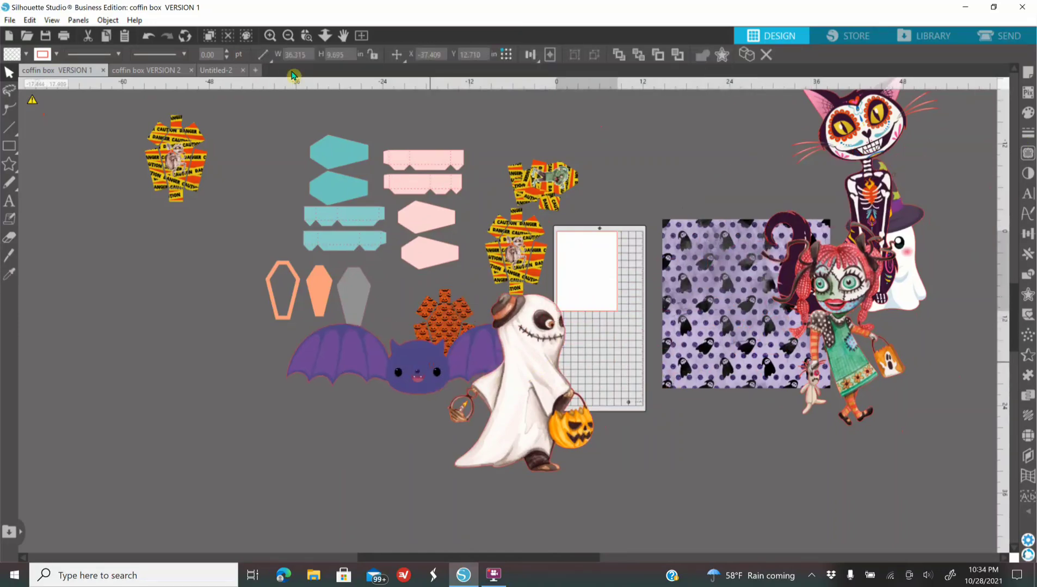
Shift the hat ghost toward the mat and remove its line color.
click(270, 36)
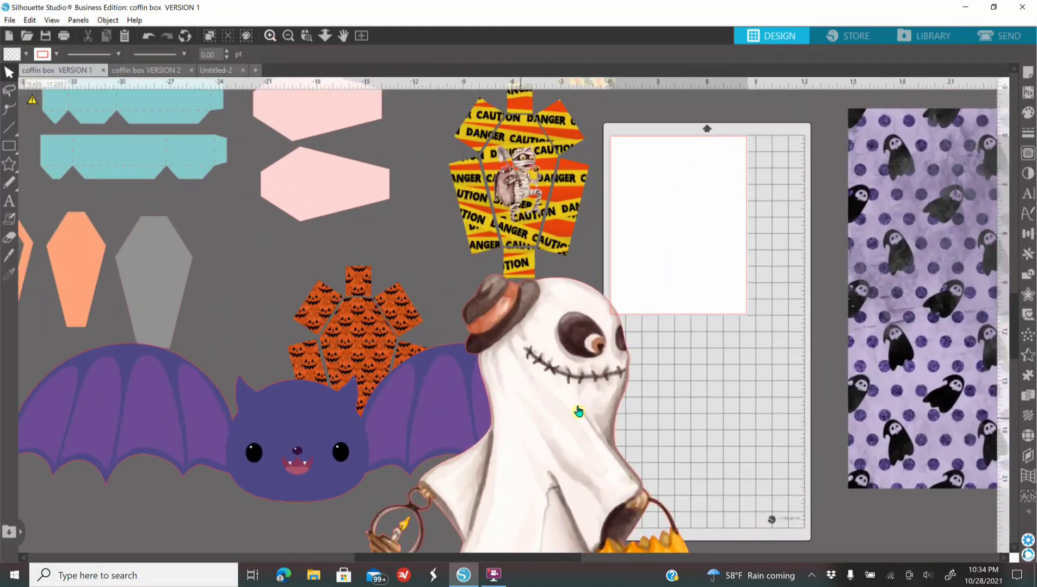
drag(579, 411, 618, 335)
click(1031, 134)
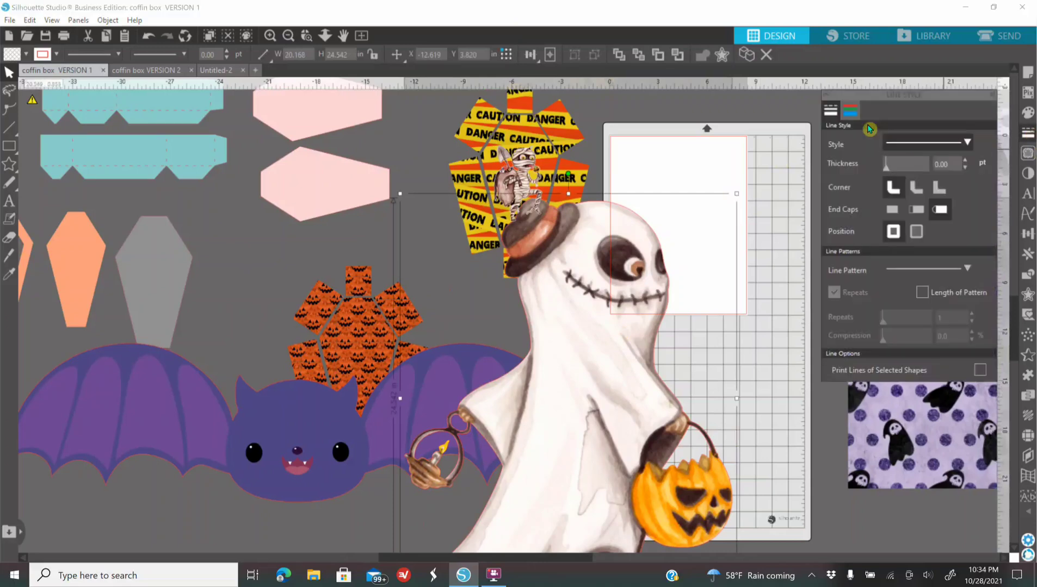
click(850, 111)
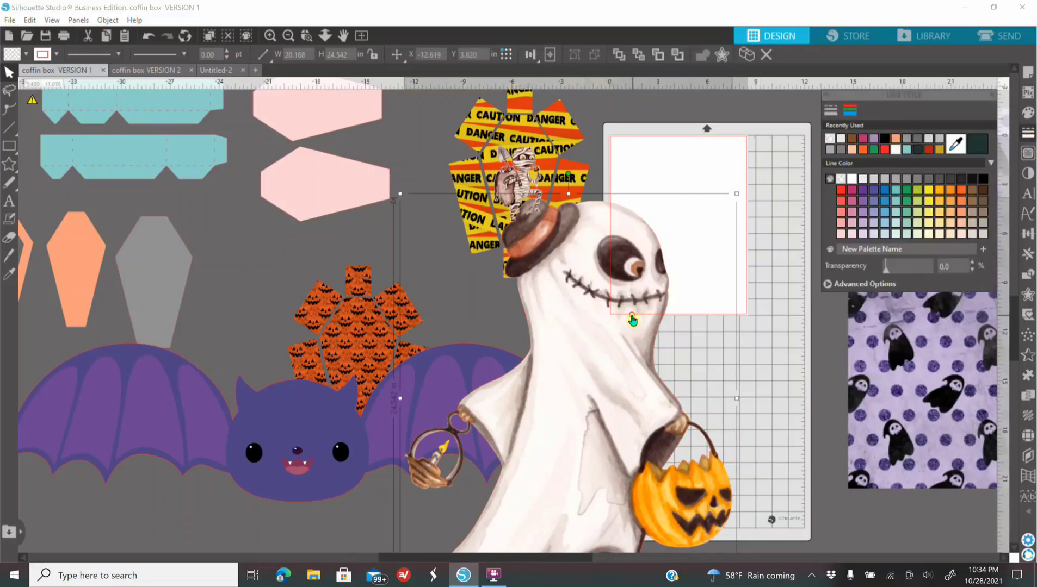
Shrink the ghost to about 3.2 × 3.9 in and position it on the pumpkin-face coffin's center panel.
drag(632, 321, 661, 266)
drag(766, 141, 546, 430)
drag(314, 451, 709, 337)
drag(523, 428, 364, 351)
click(270, 35)
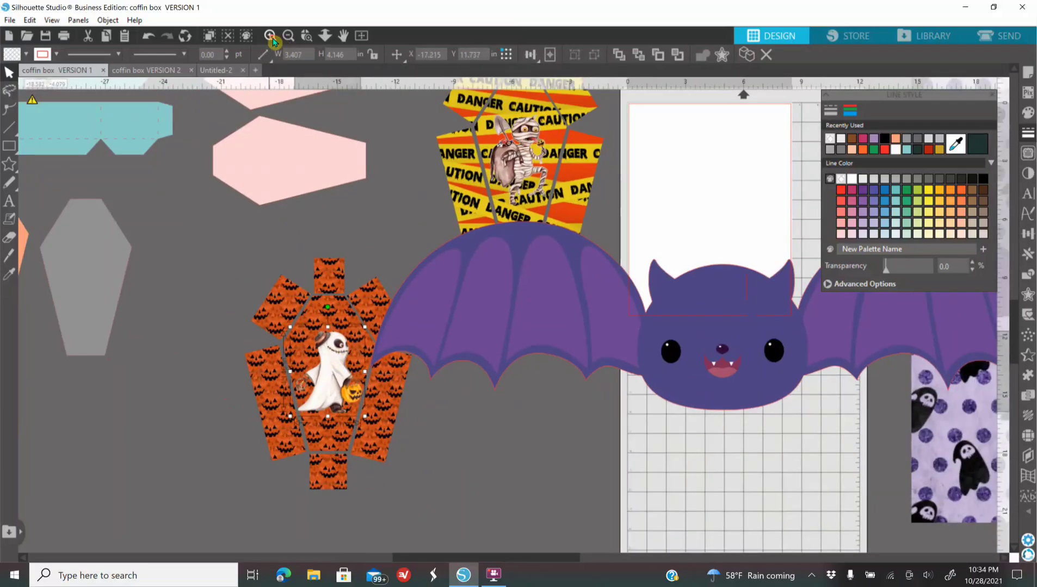
drag(447, 562, 425, 559)
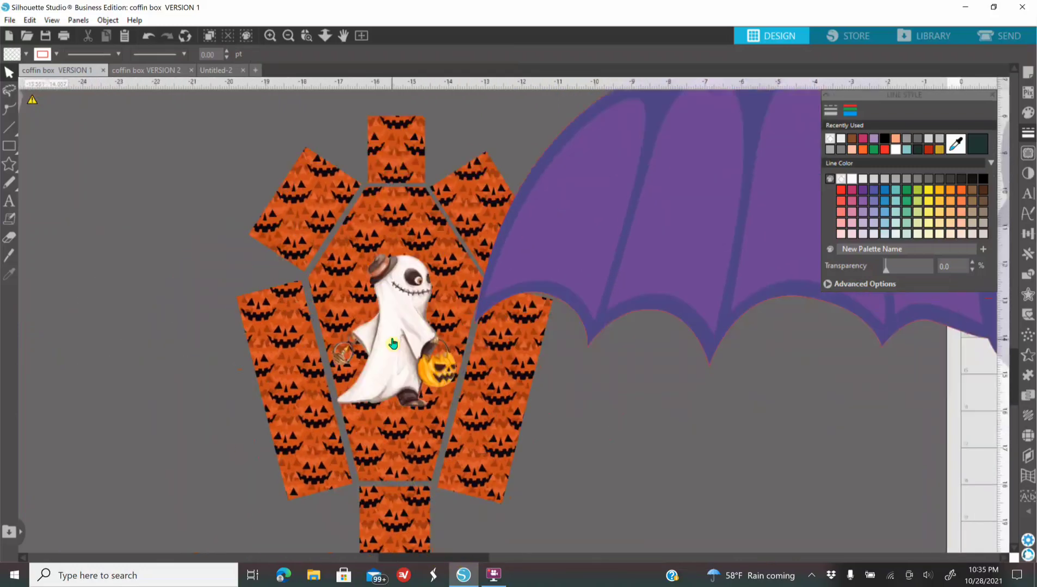
click(464, 252)
drag(460, 249, 452, 259)
drag(408, 318, 413, 318)
Move the bat over the pumpkin-face coffin, remove its line color, and bring it to the front.
drag(676, 259, 569, 343)
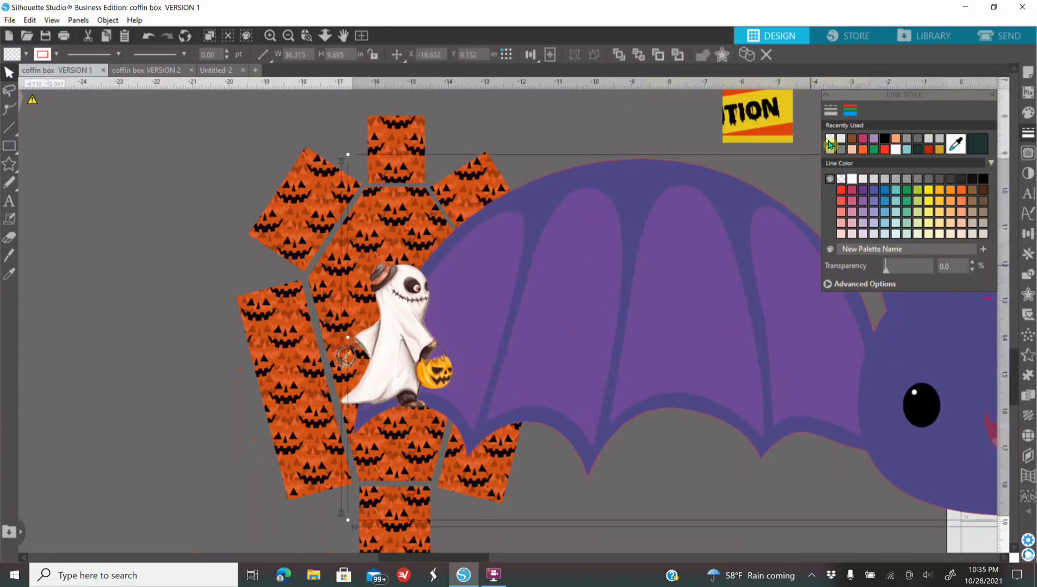
right_click(695, 271)
click(741, 500)
Shrink the bat to about 3.07 × 0.82 in and tilt it above the ghost's head, right wing raised.
drag(768, 347, 571, 356)
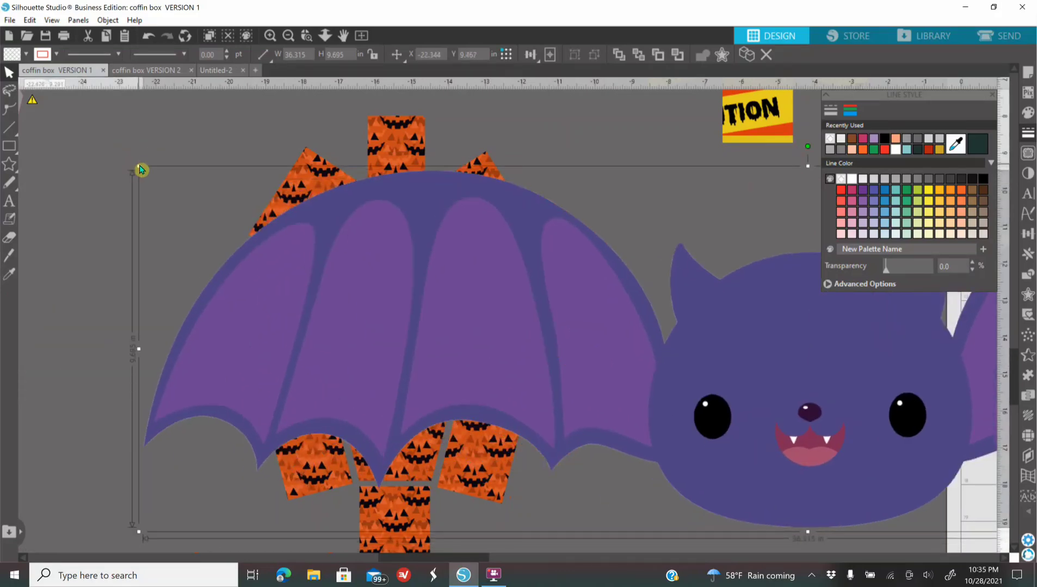
drag(144, 173, 259, 232)
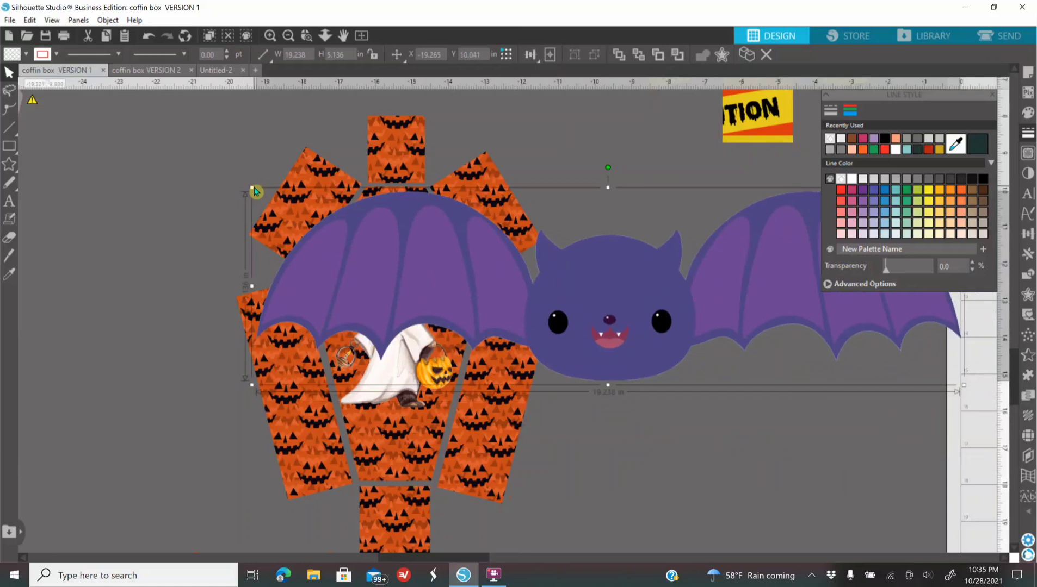
drag(252, 189, 360, 234)
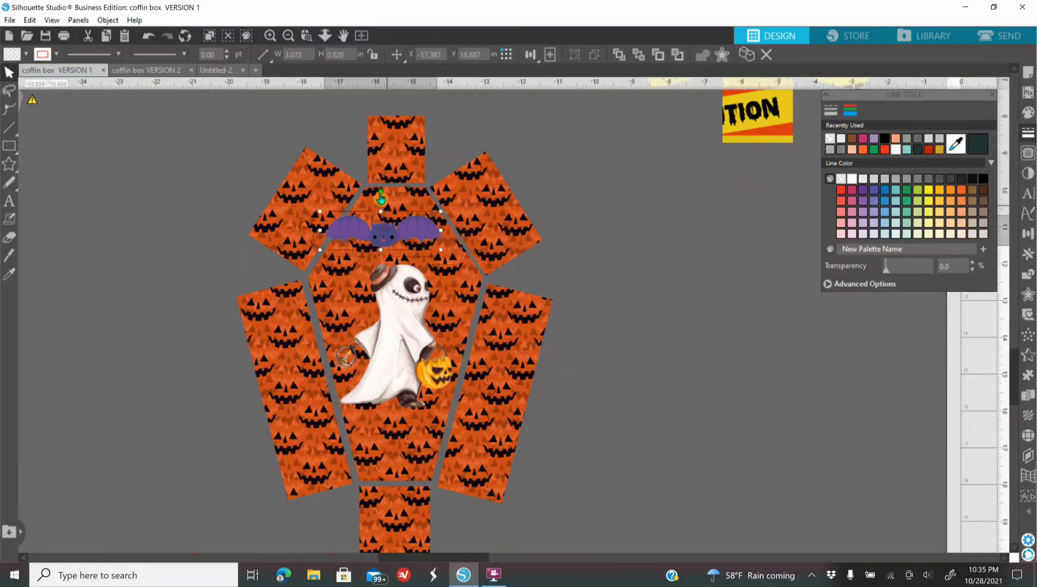
drag(381, 192, 369, 201)
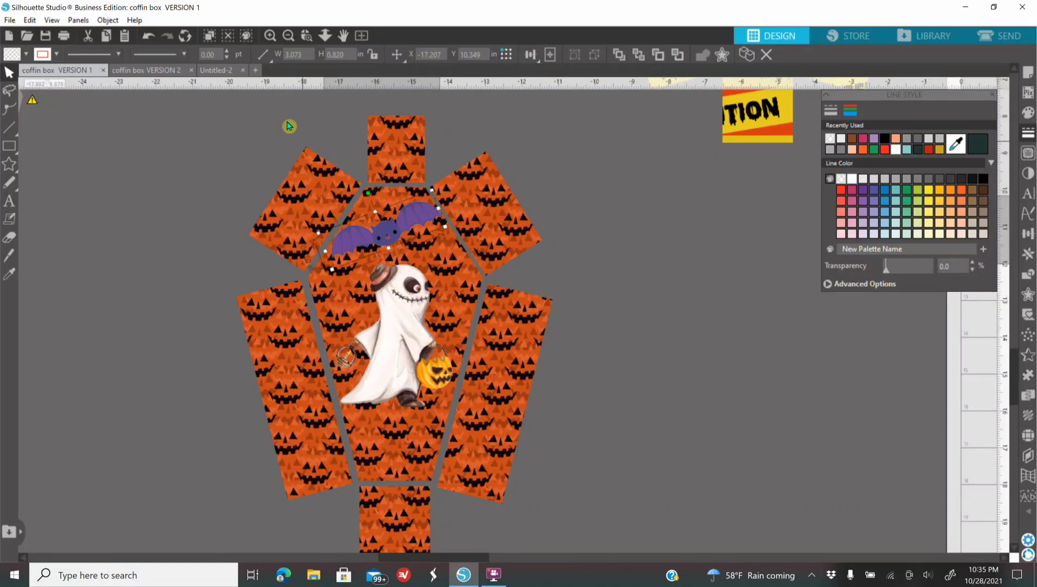
Create a 0.055 in offset with rounded corners around the ghost and fill it black.
click(270, 36)
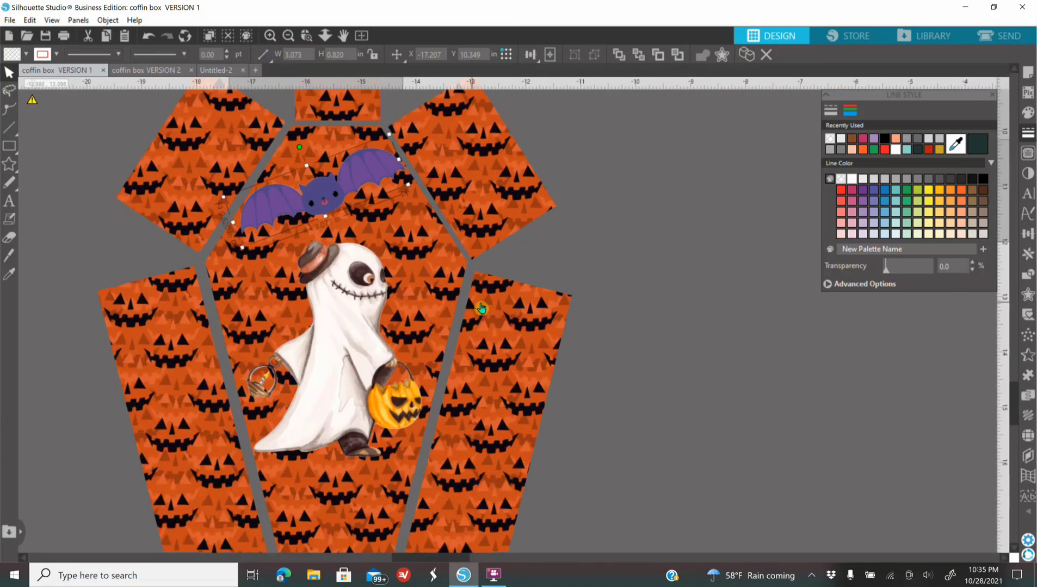
scroll(479, 310, down, 1)
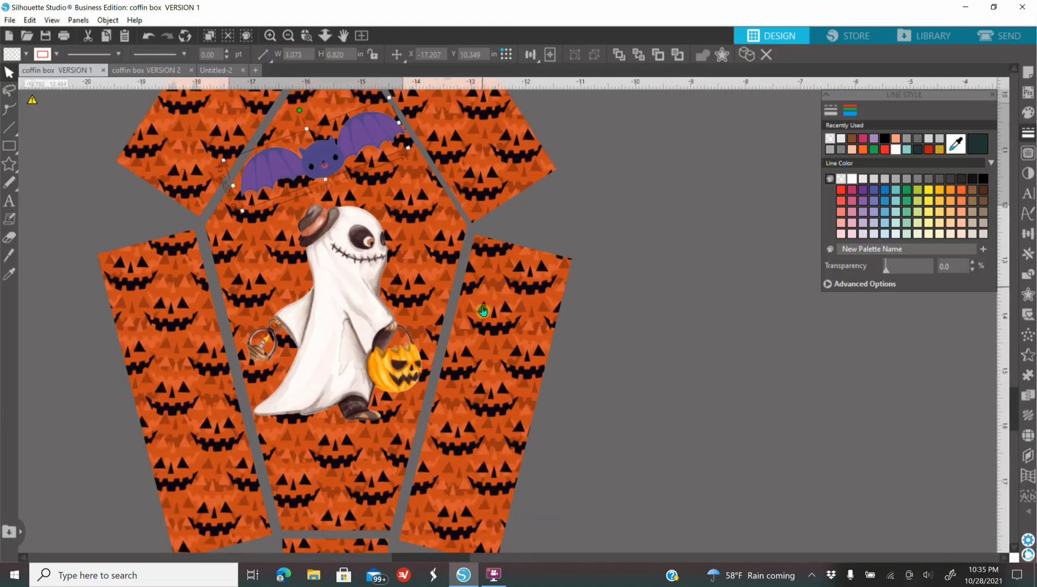
click(351, 275)
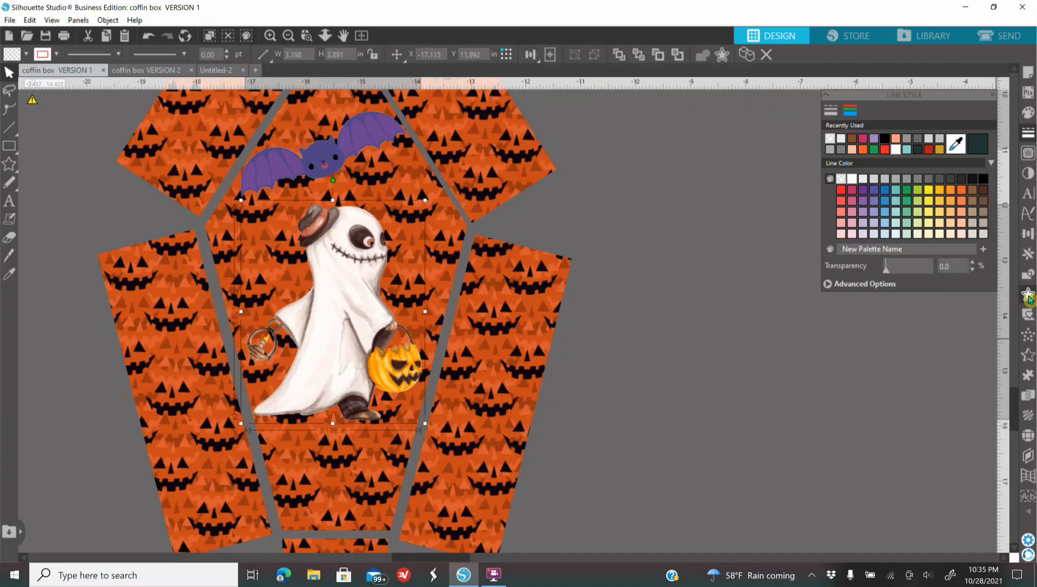
click(1028, 294)
click(856, 134)
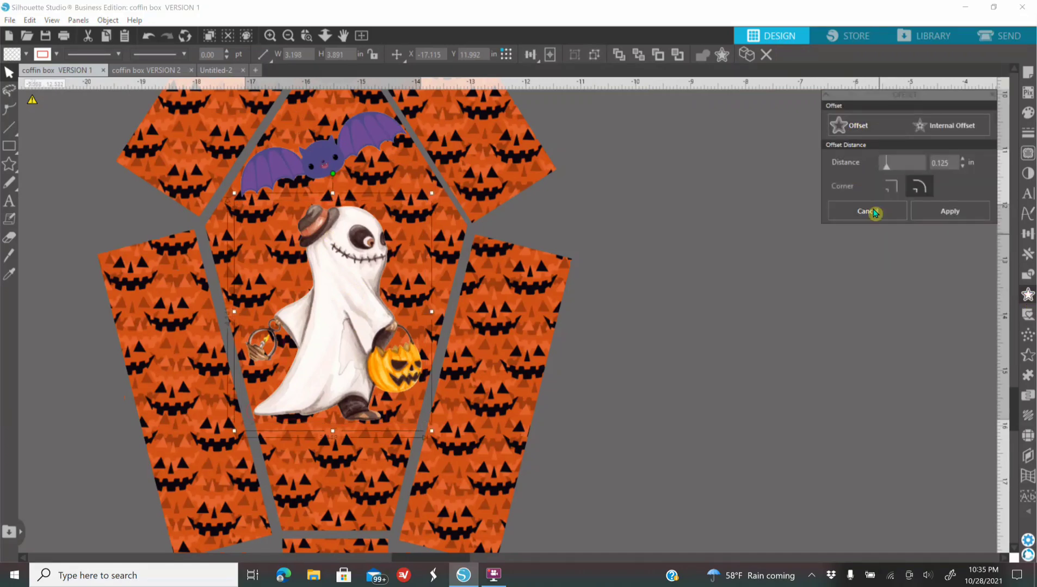
drag(886, 163, 884, 163)
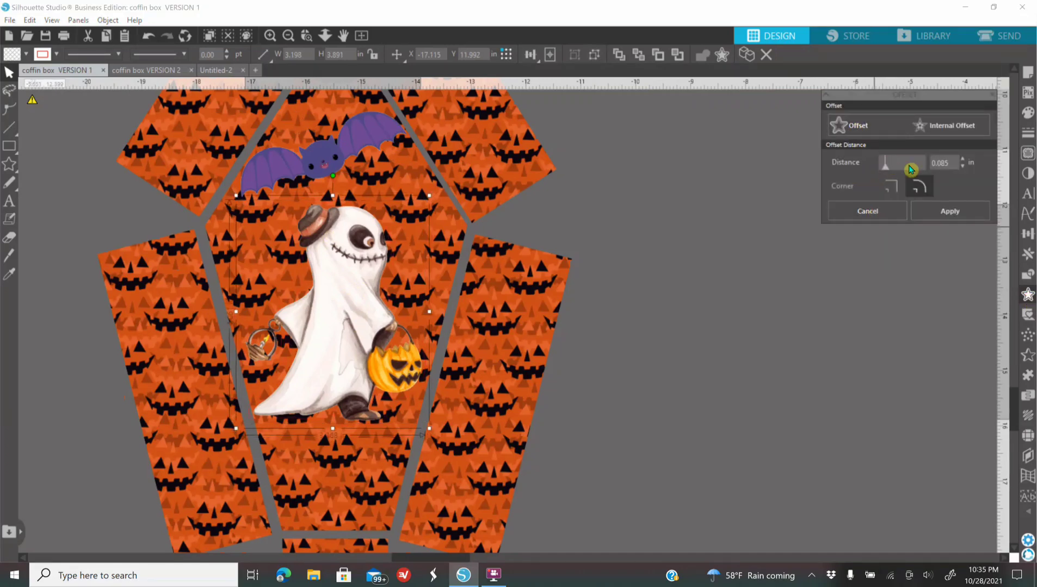
click(963, 167)
click(963, 167)
click(963, 167)
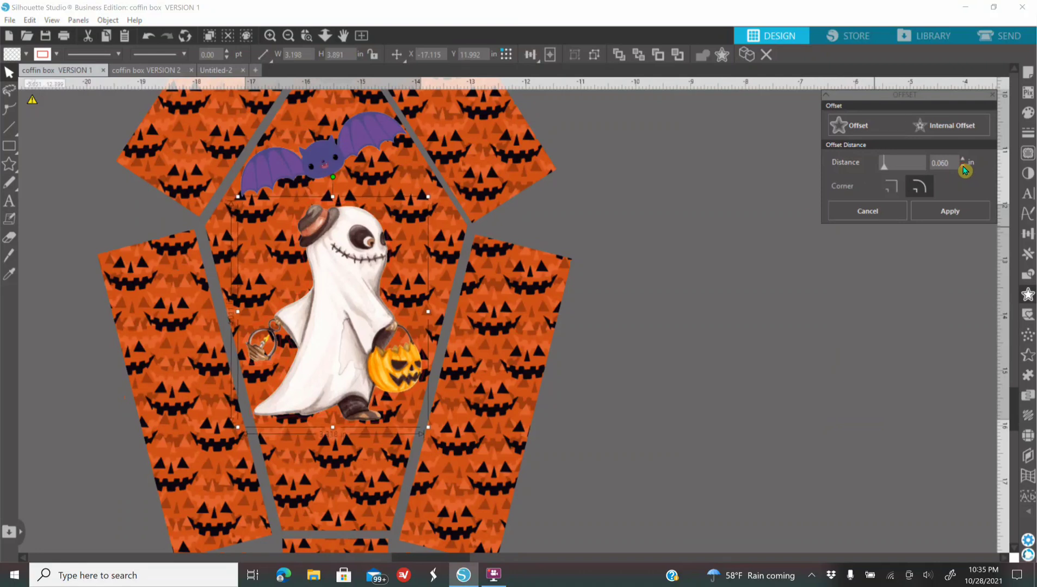
click(963, 168)
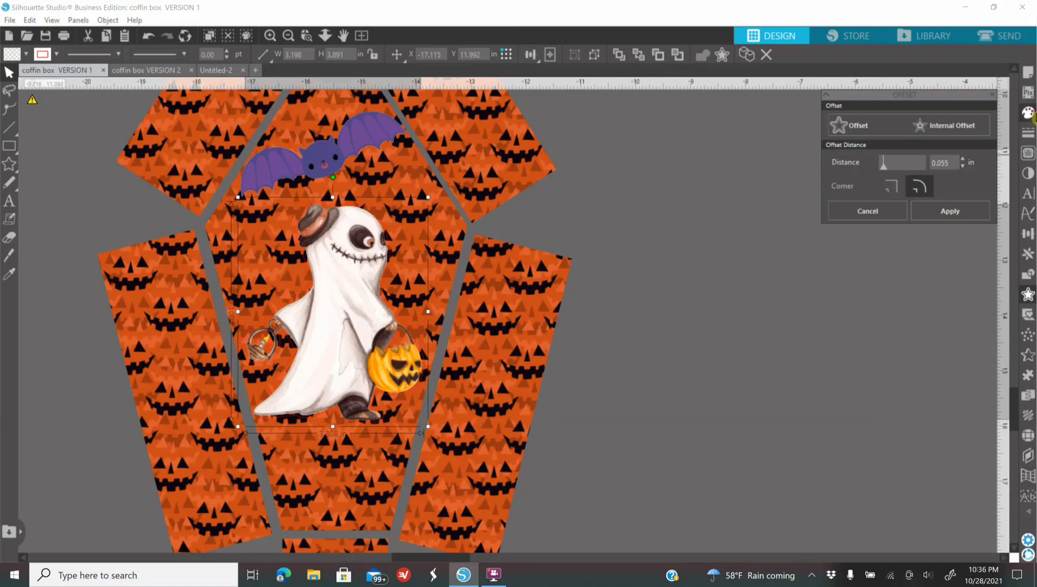
click(1028, 113)
click(884, 139)
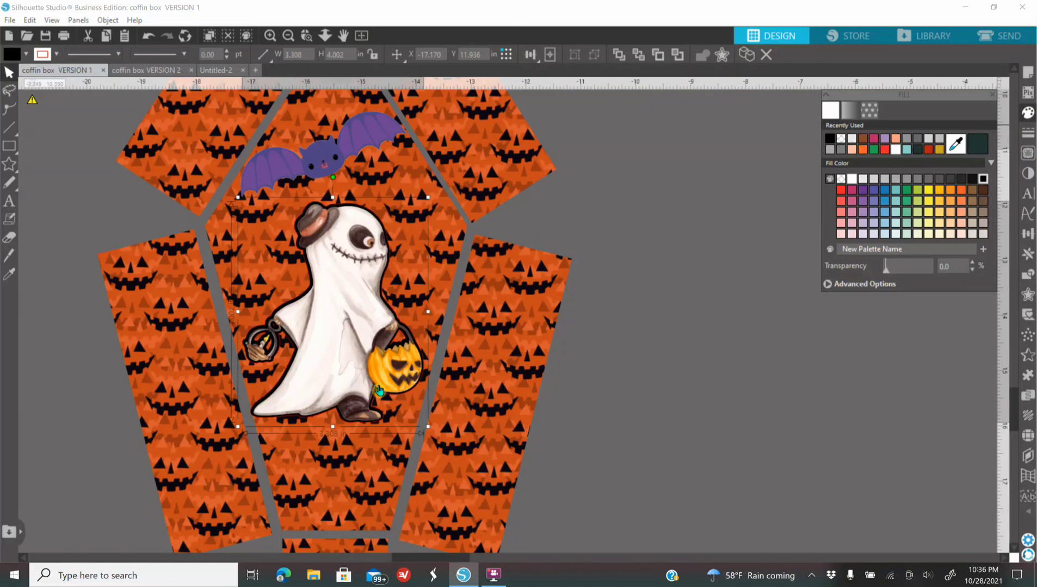
Give the bat a narrow white offset outline and add a second, slightly wider offset around it.
scroll(462, 267, up, 1)
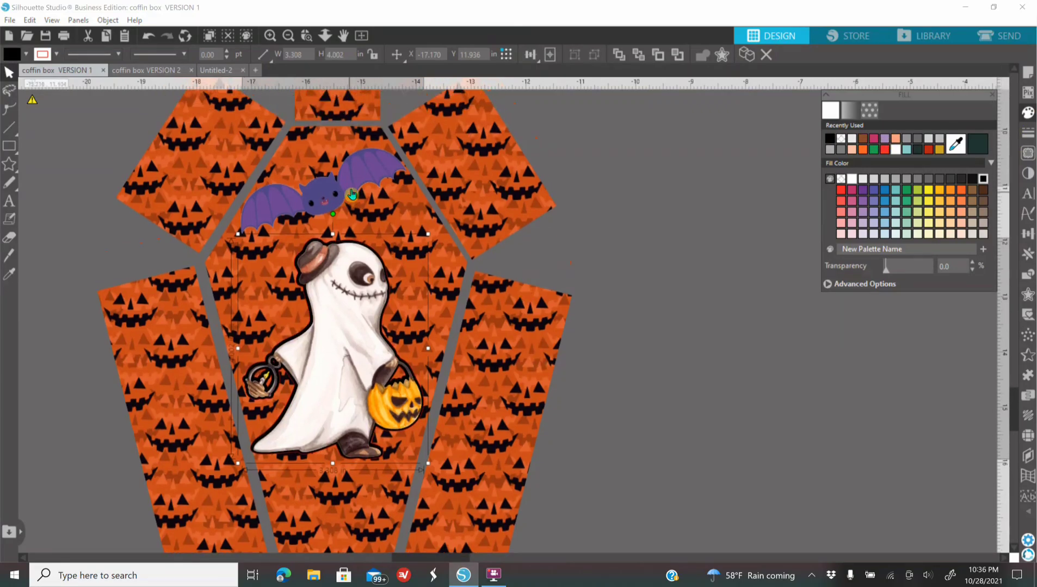
click(350, 182)
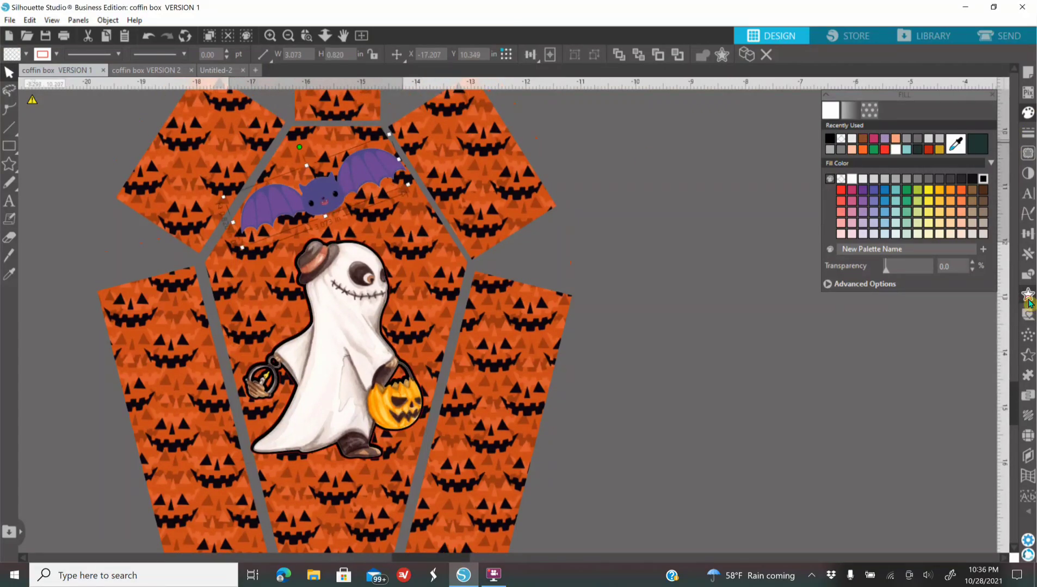
click(1027, 295)
click(854, 127)
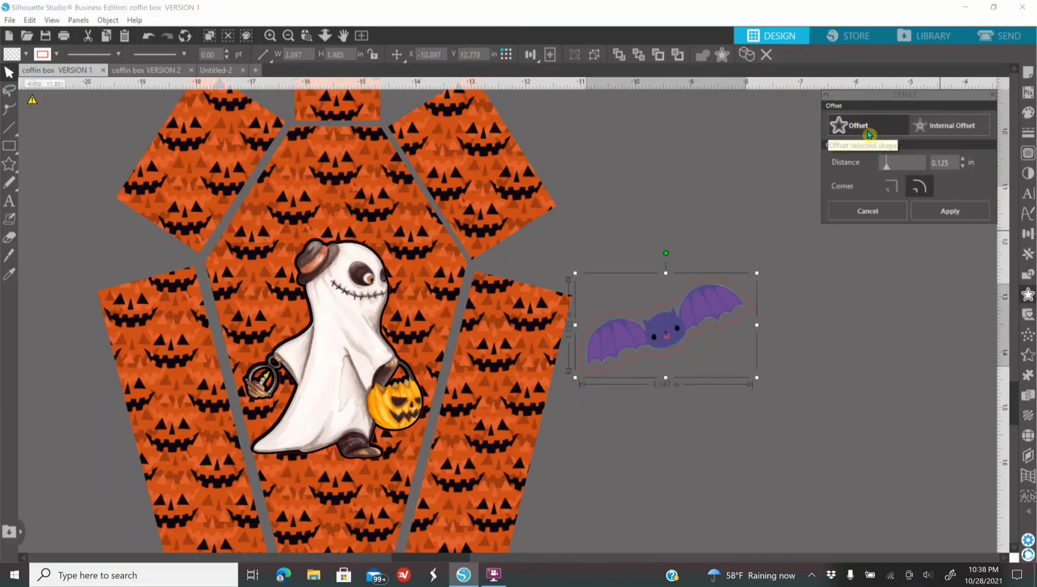
click(855, 127)
drag(886, 163, 884, 162)
click(962, 159)
click(962, 159)
click(962, 160)
click(962, 159)
Fill the bat's outer offset black and place the outlined bat back above the ghost on the coffin.
click(1027, 114)
click(852, 138)
drag(731, 206, 362, 203)
click(289, 38)
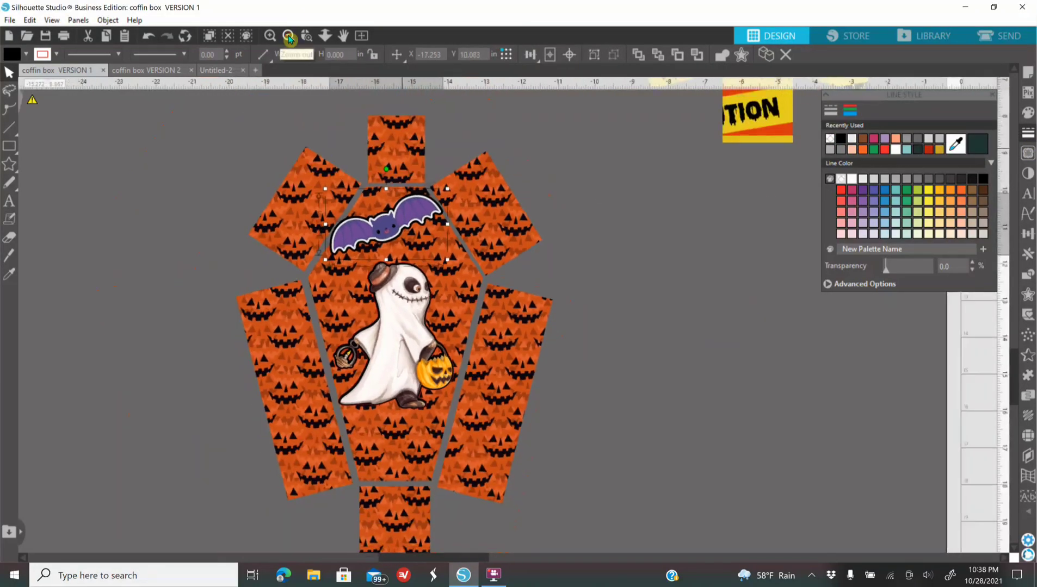
Separate the ghost, the bat, and their black and white offset shapes, laying them out beside the pumpkin-face coffin.
scroll(442, 299, down, 1)
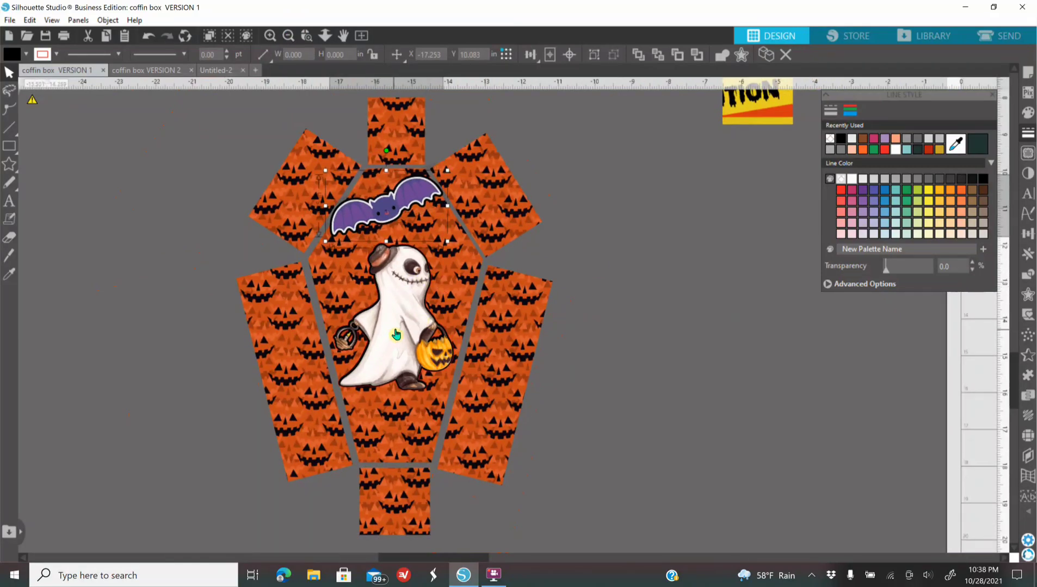
drag(396, 334, 715, 272)
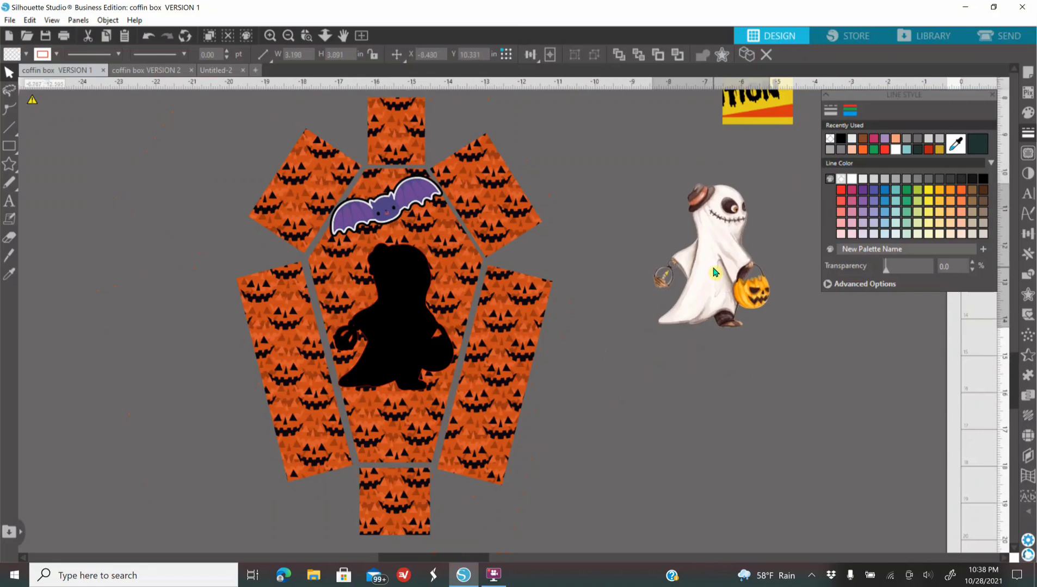
drag(393, 352, 729, 455)
drag(385, 208, 667, 171)
drag(408, 237, 650, 416)
drag(399, 210, 837, 390)
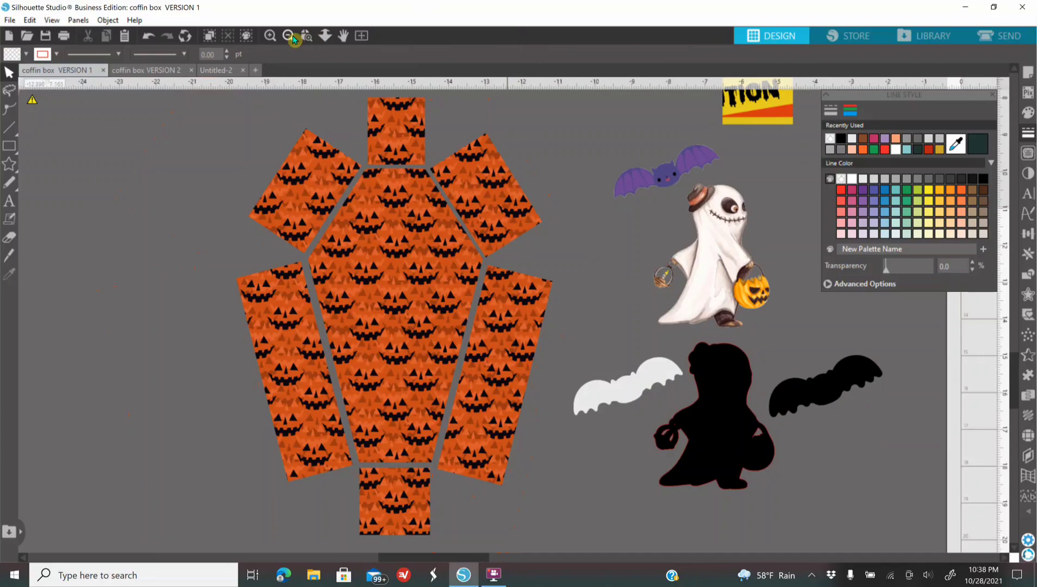
Duplicate the pumpkin-face coffin pieces, group the copy, and move it next to the far caution-tape mummy coffin.
click(293, 39)
click(292, 39)
click(292, 39)
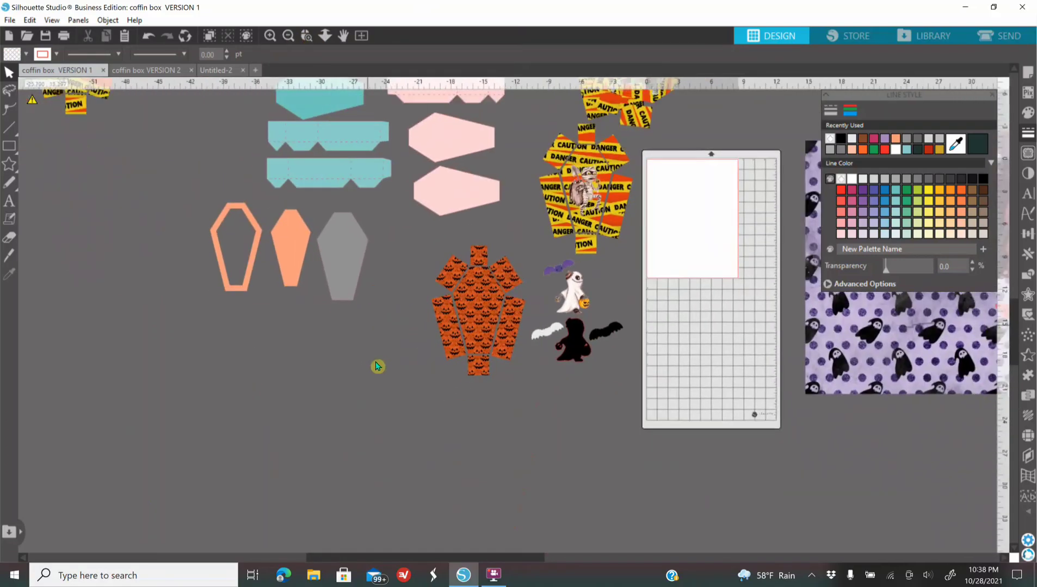
scroll(378, 367, up, 4)
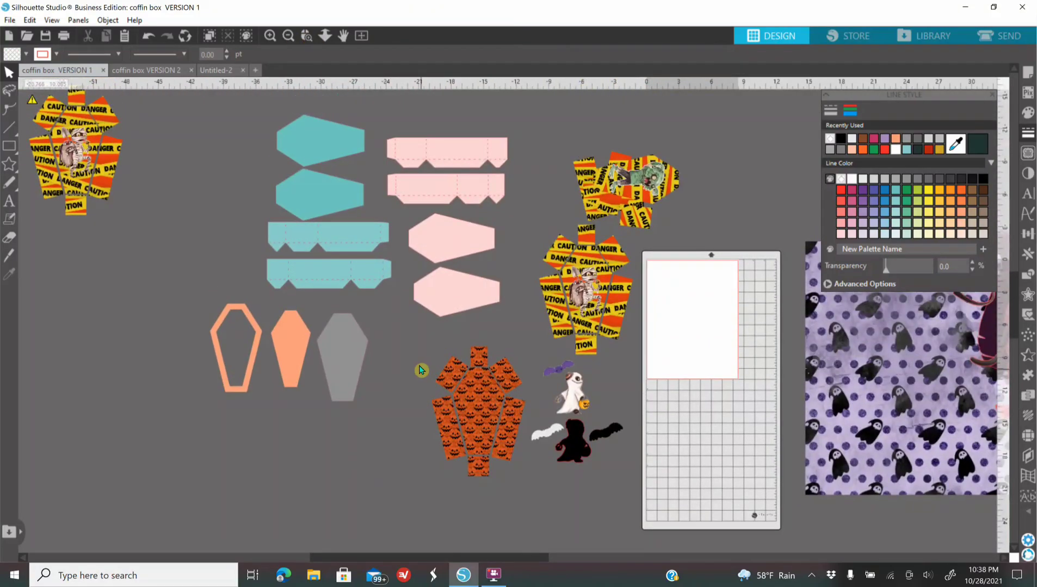
click(499, 382)
right_click(498, 432)
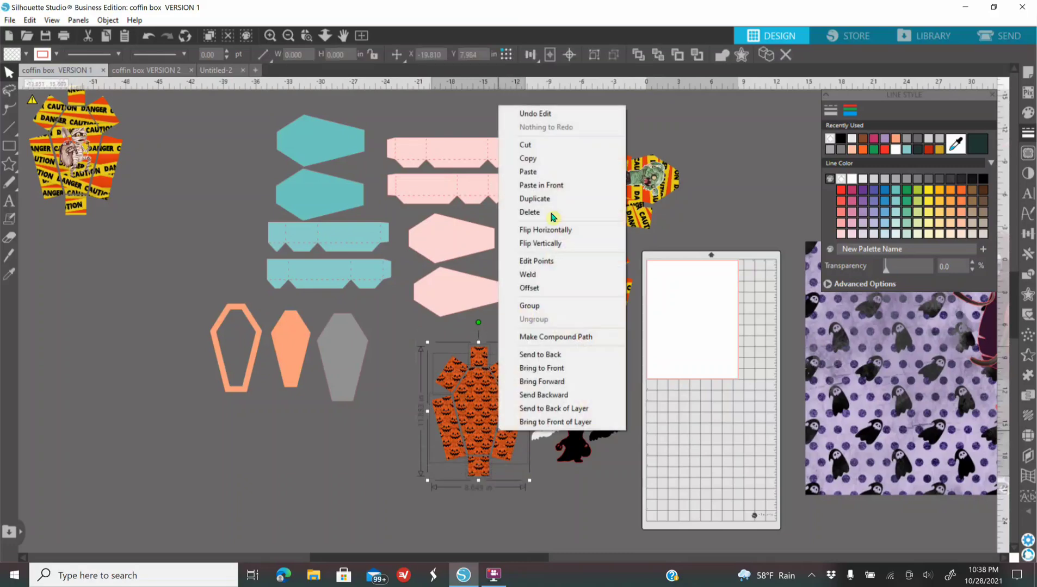
click(535, 198)
drag(488, 398, 302, 445)
right_click(303, 445)
click(392, 321)
drag(293, 498, 172, 194)
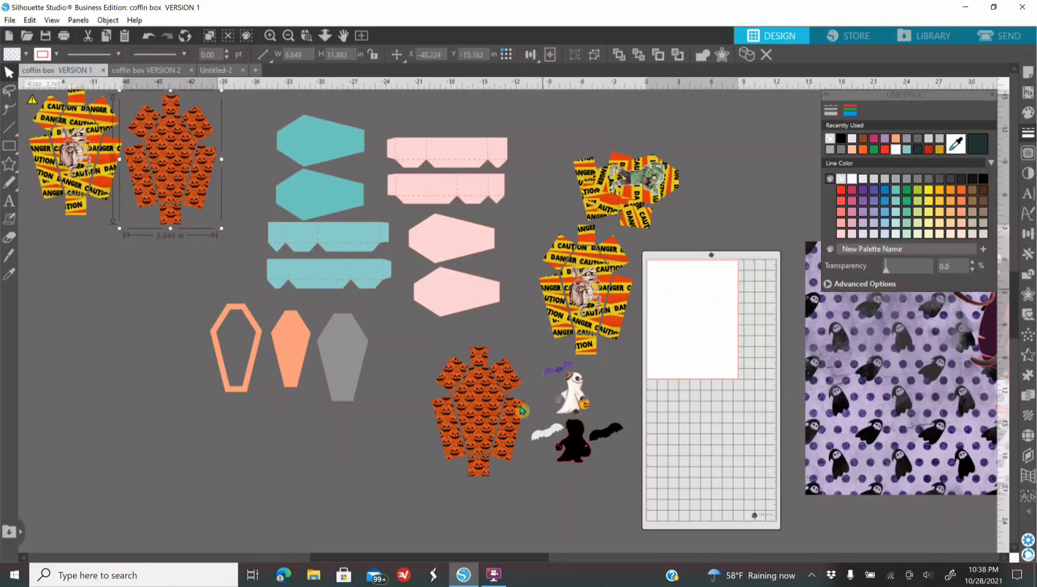
Nudge the black ghost silhouette slightly down, away from the ghost artwork.
mouse_move(580, 452)
mouse_down()
mouse_move(587, 466)
mouse_move(584, 456)
mouse_up()
click(589, 436)
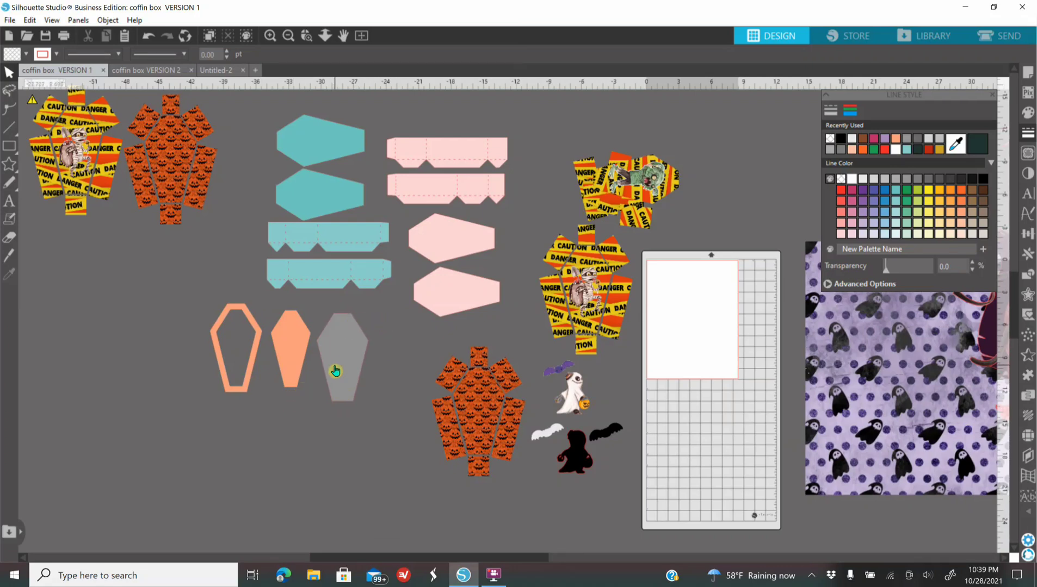
click(479, 414)
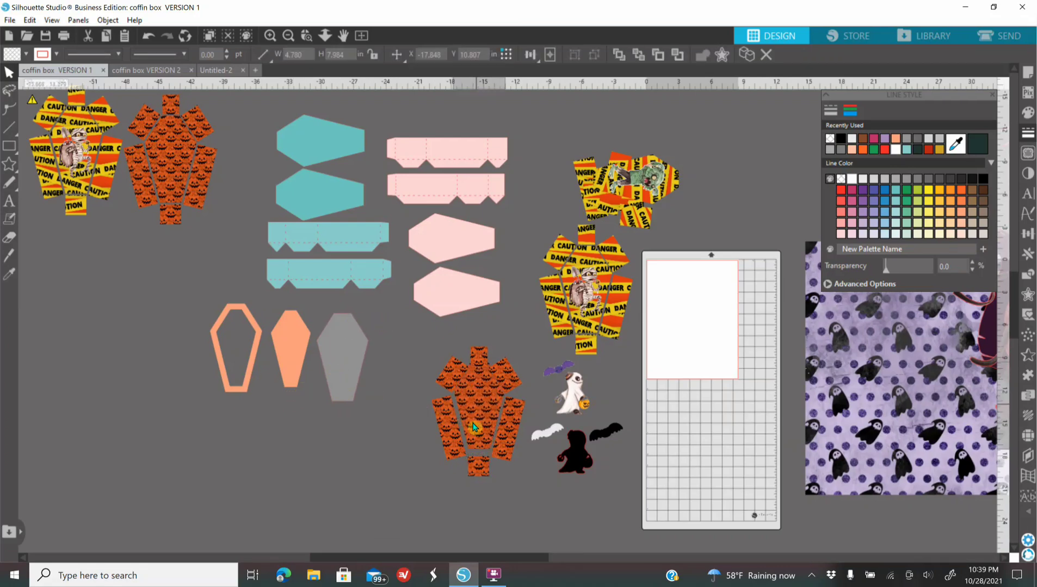
mouse_move(479, 415)
mouse_down()
mouse_move(477, 405)
mouse_move(478, 413)
mouse_up()
key(ctrl+z)
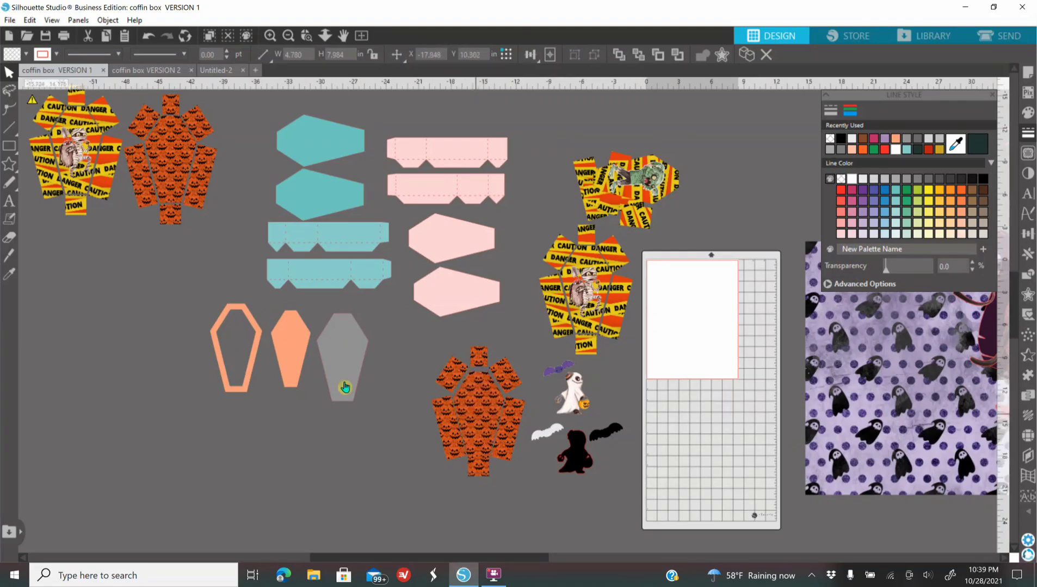
Shift the small solid orange coffin slightly down and closer to the gray coffin.
mouse_move(287, 343)
mouse_down()
mouse_move(285, 370)
mouse_move(289, 350)
mouse_up()
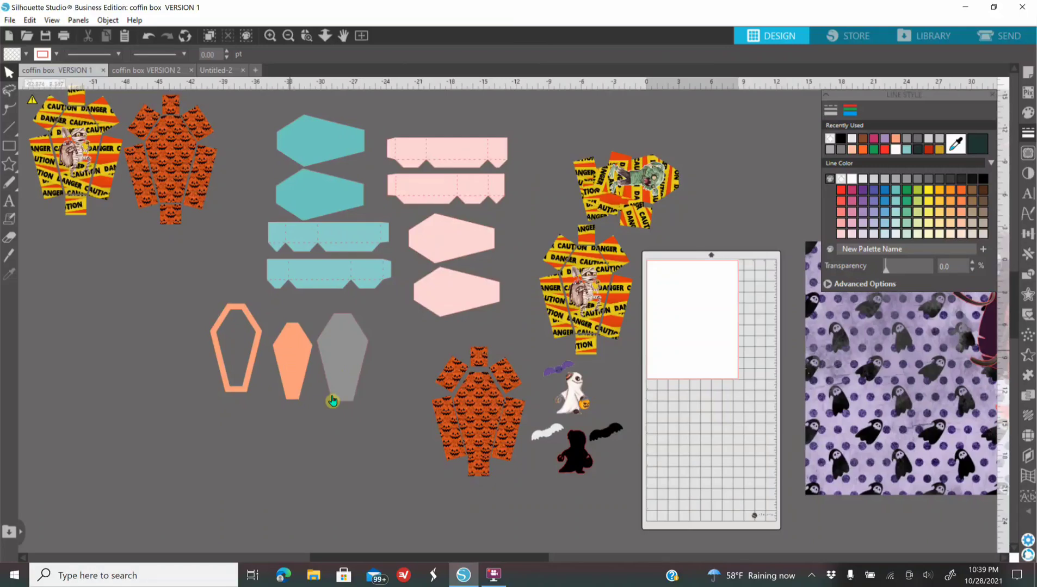
mouse_move(473, 427)
mouse_down()
mouse_move(482, 416)
mouse_move(397, 413)
mouse_move(462, 411)
mouse_move(492, 424)
mouse_up()
drag(305, 363, 306, 363)
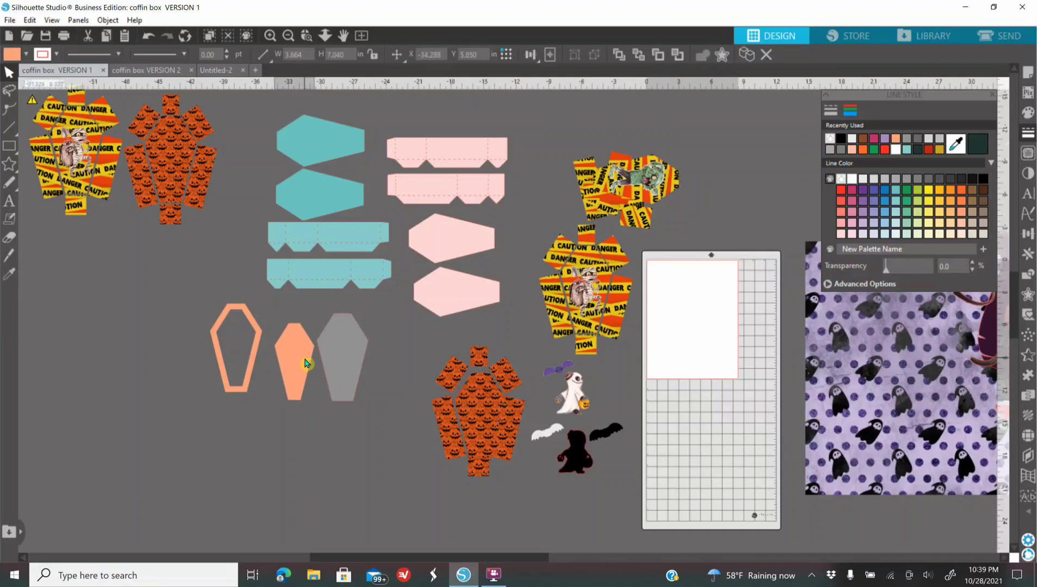
click(307, 362)
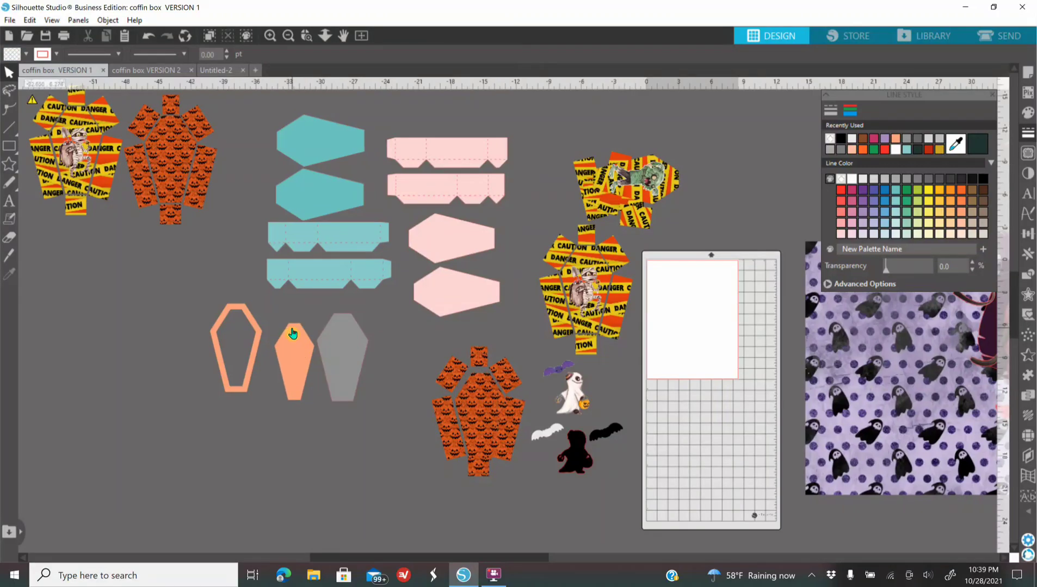
Bring the purple ghost-pattern paper closer to the mat and place the orange coffin frame over it.
click(994, 99)
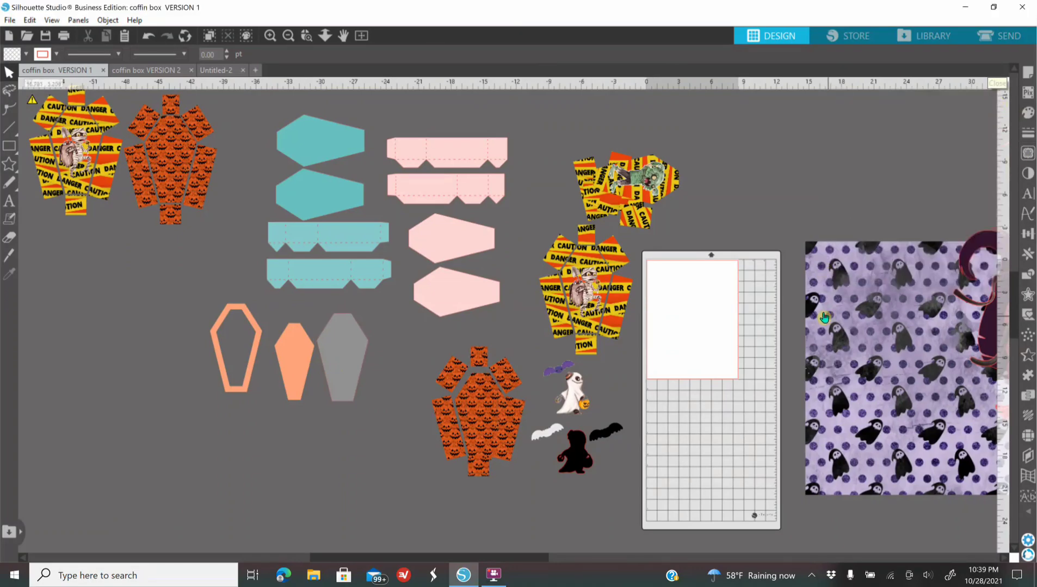
drag(881, 344, 807, 258)
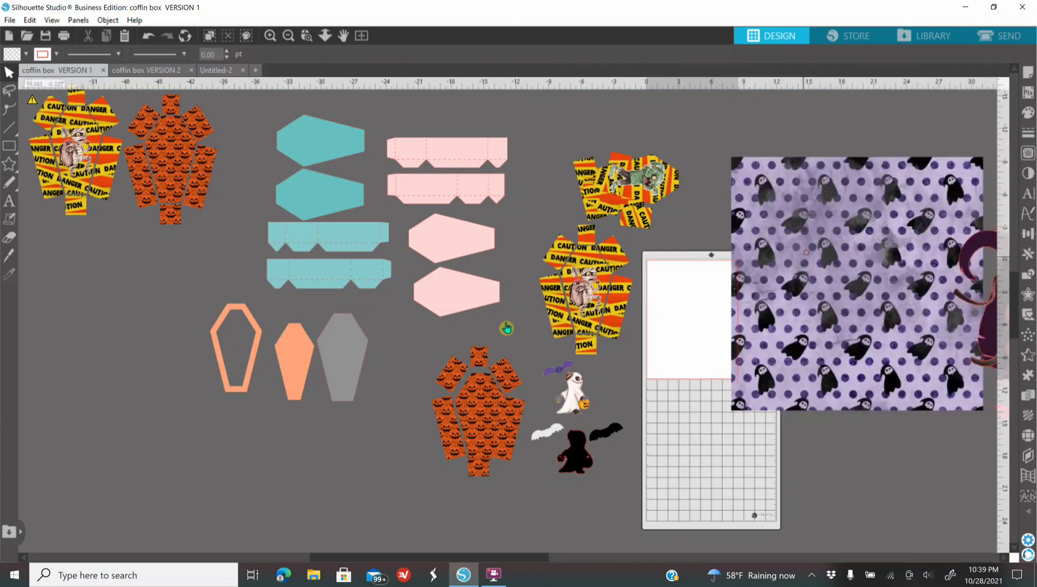
drag(241, 386, 242, 381)
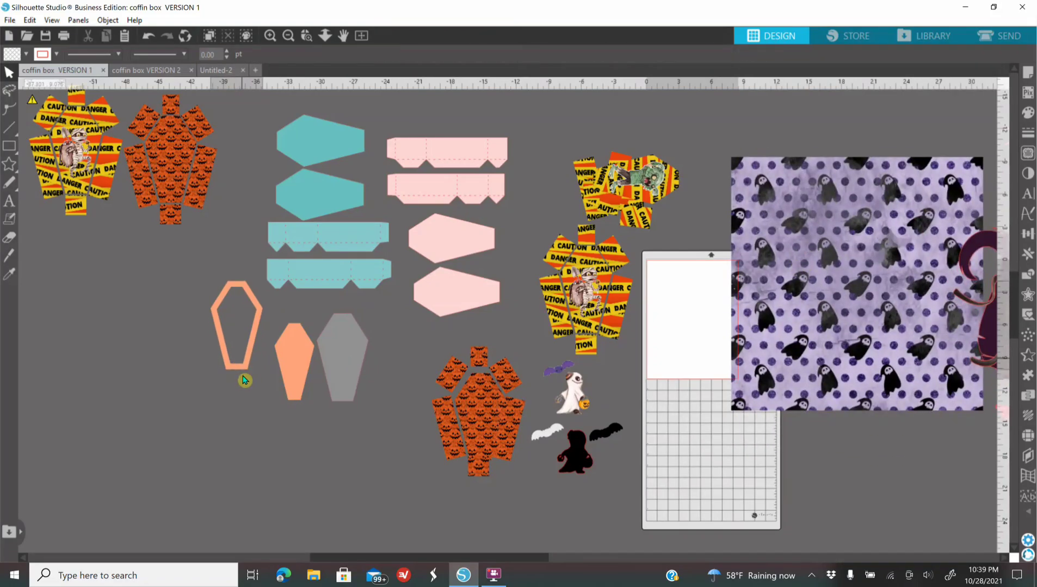
click(234, 348)
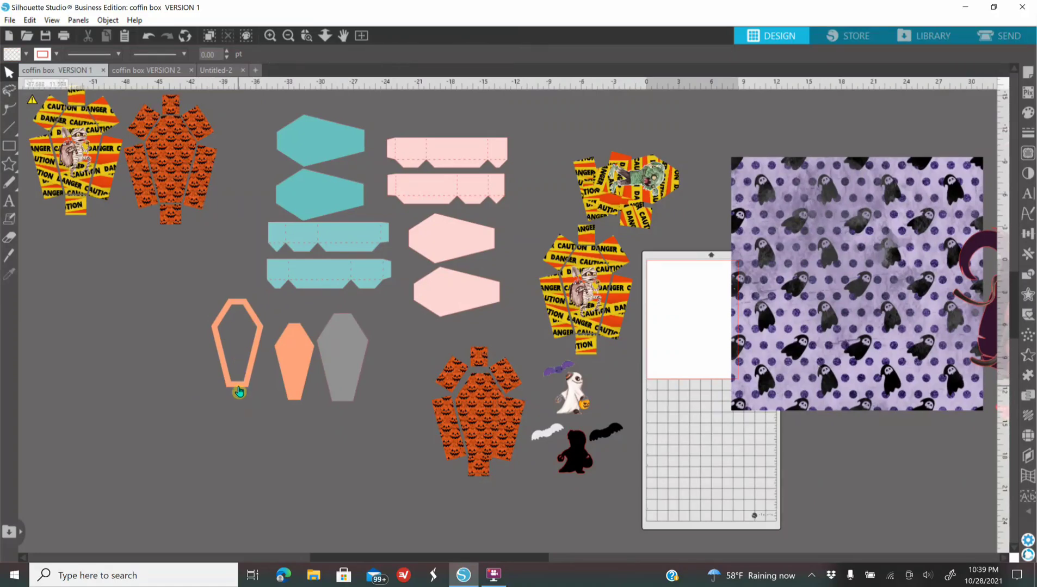
drag(240, 393, 846, 311)
Crop the ghost-pattern paper to the coffin frame, and arrange the cropped frame and the gray coffin on either side of the small orange coffin.
drag(762, 136, 920, 291)
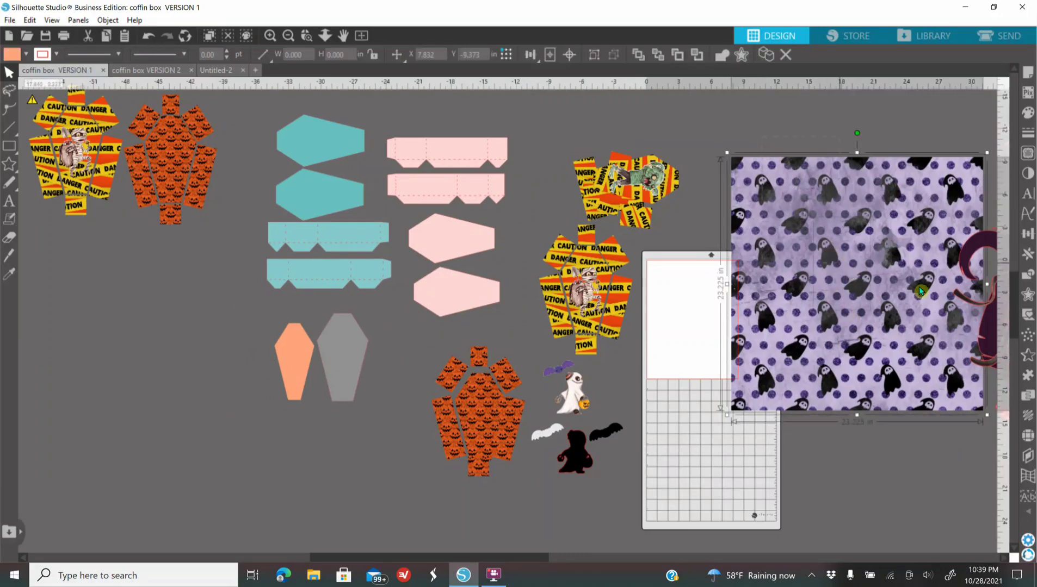
click(1027, 275)
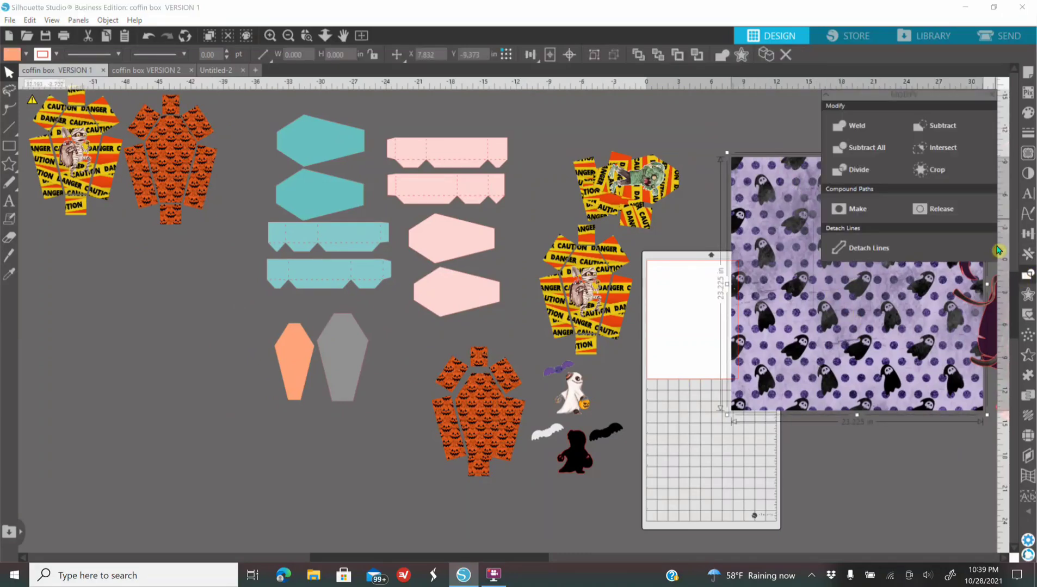
click(945, 173)
drag(848, 305, 250, 411)
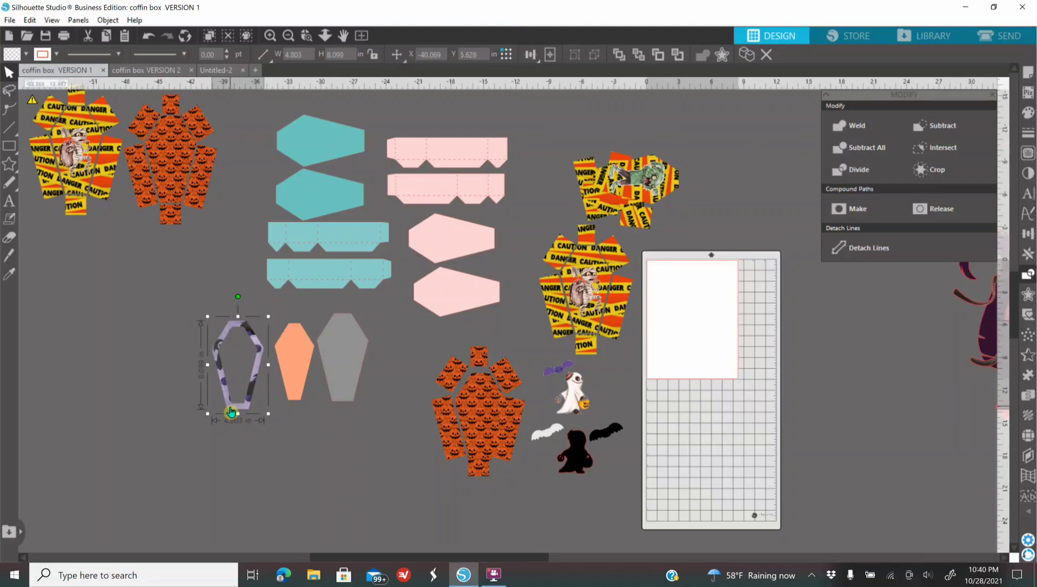
drag(347, 359, 357, 372)
click(305, 430)
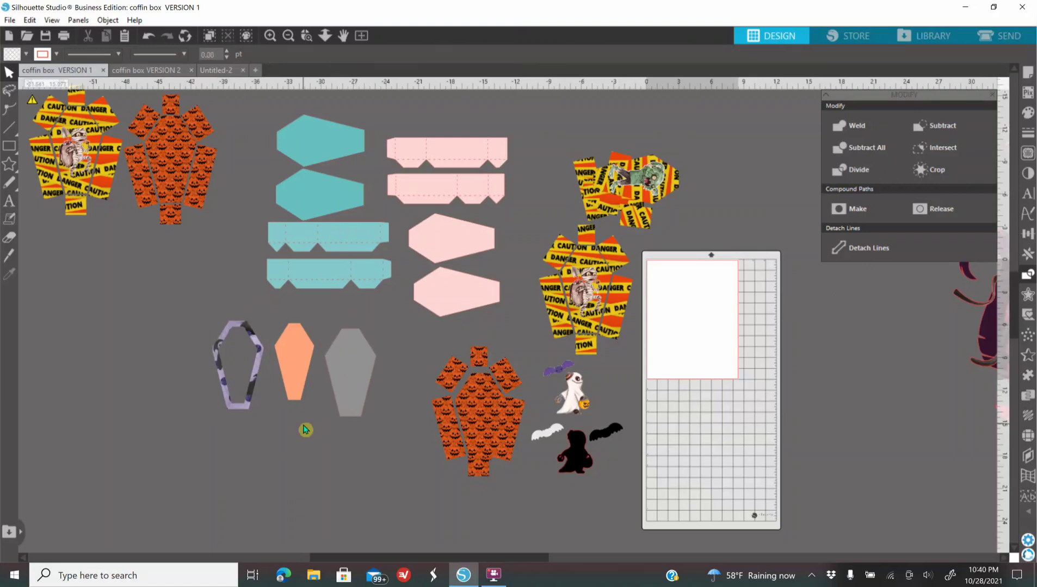
Switch to the coffin box VERSION 2 document and nudge the small solid orange coffin closer to the orange coffin frame.
click(152, 72)
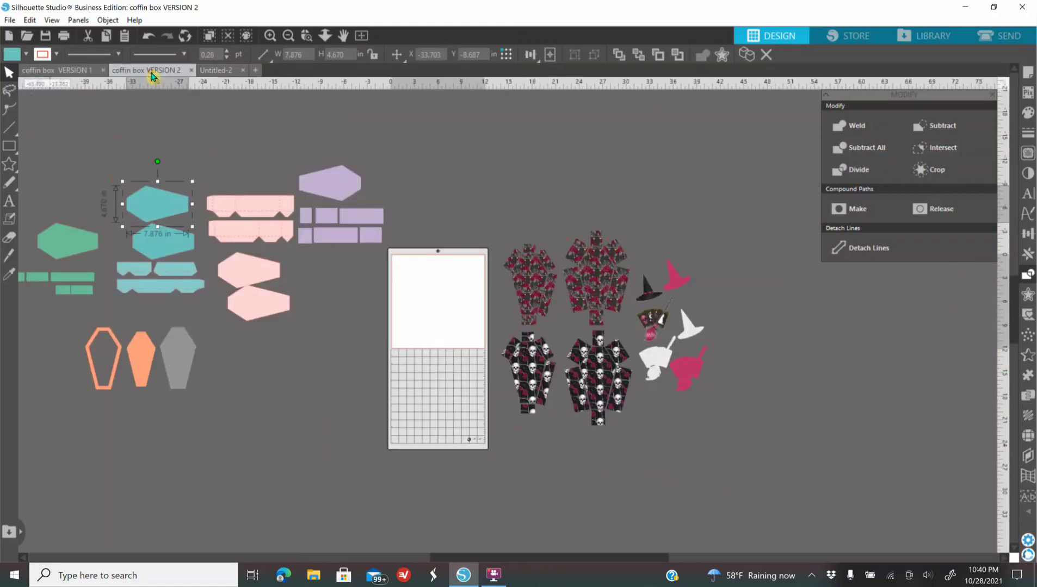
drag(531, 558, 498, 558)
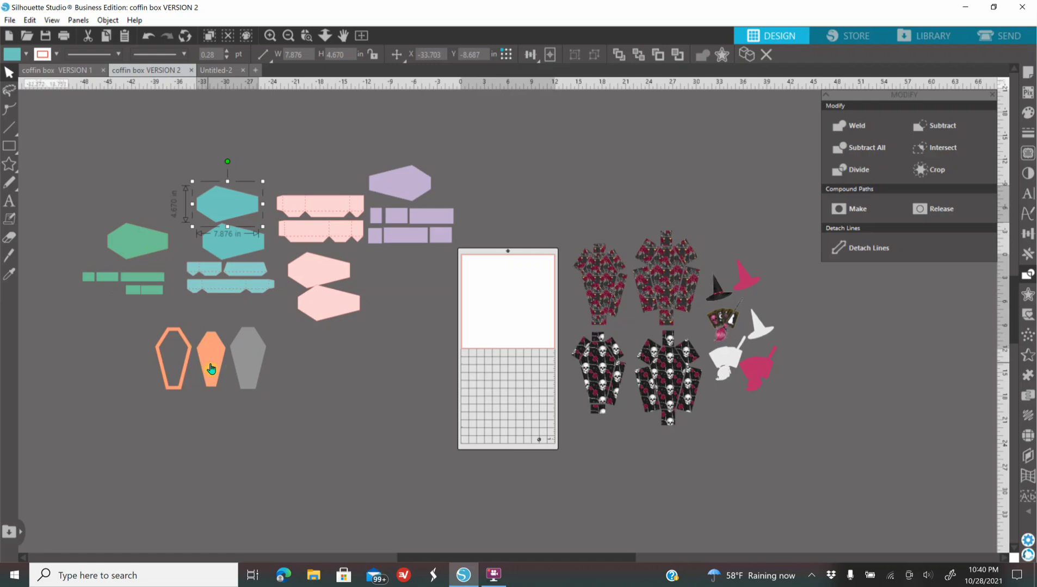
mouse_move(211, 371)
mouse_down()
mouse_move(174, 374)
mouse_move(206, 371)
mouse_up()
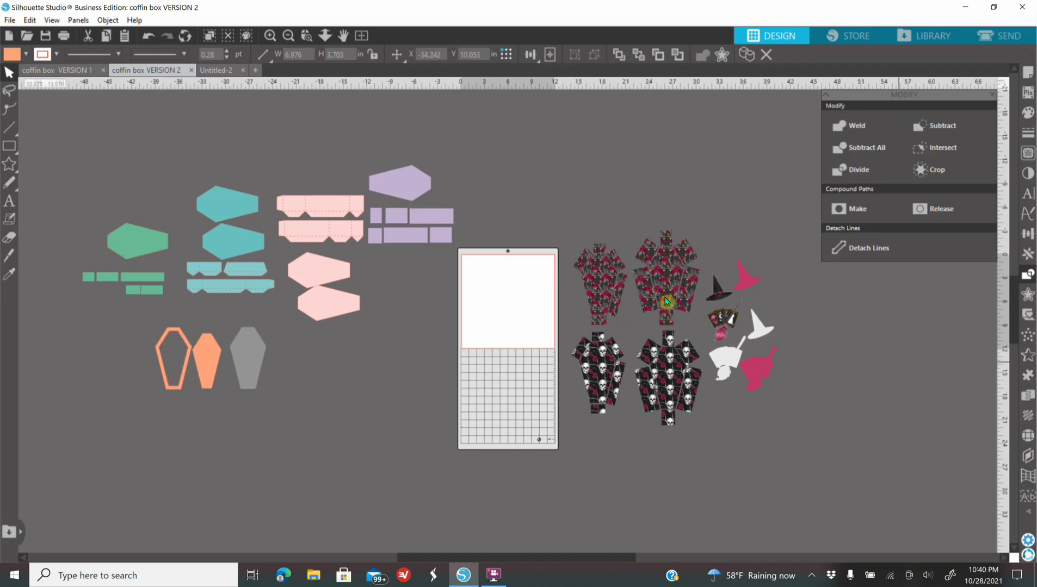
click(787, 366)
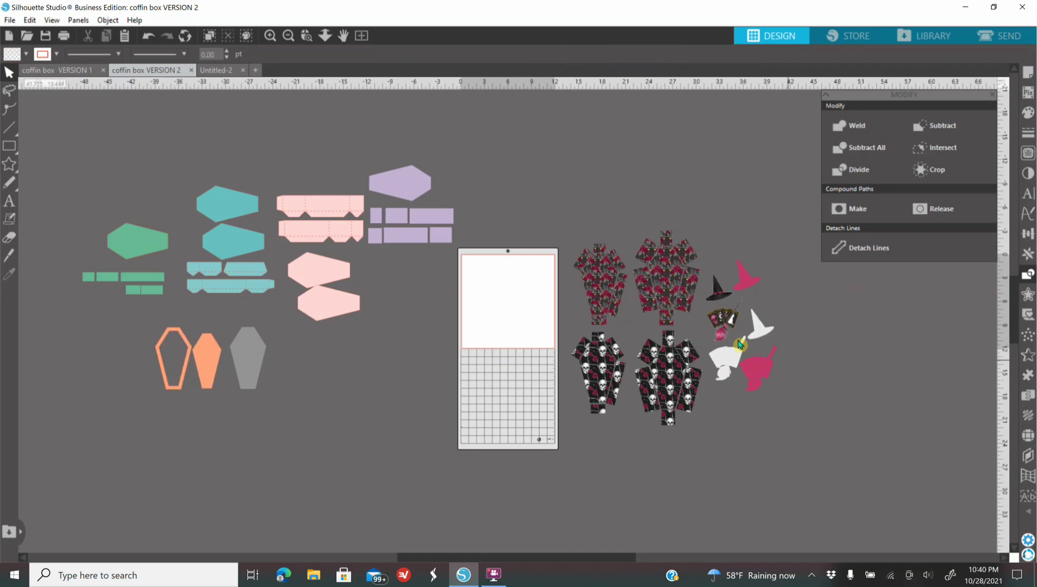
Return to the coffin box VERSION 1 document and turn on registration marks for its letter-size page.
click(59, 73)
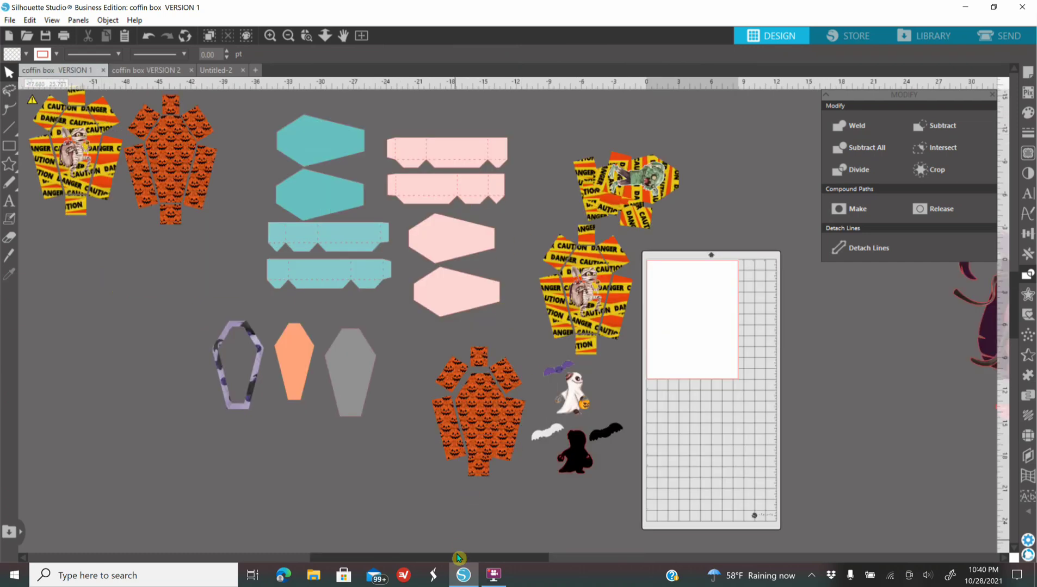
drag(457, 560, 535, 558)
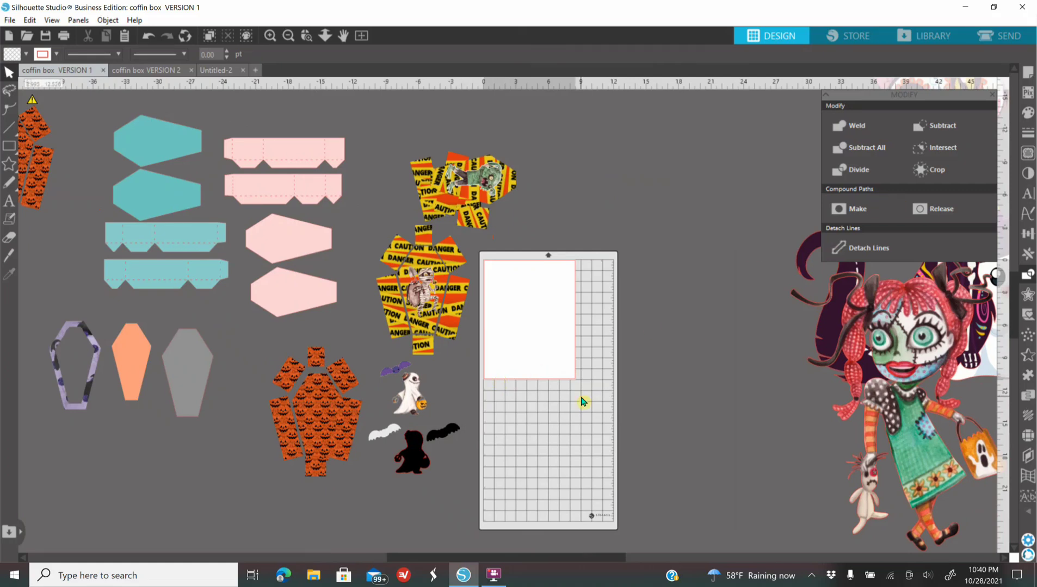
click(1027, 72)
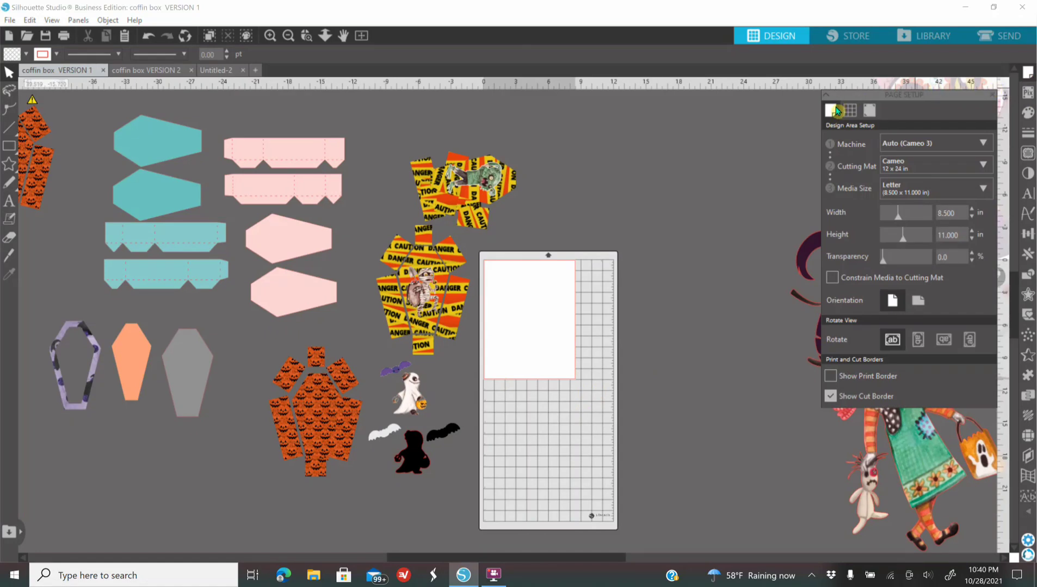
click(869, 110)
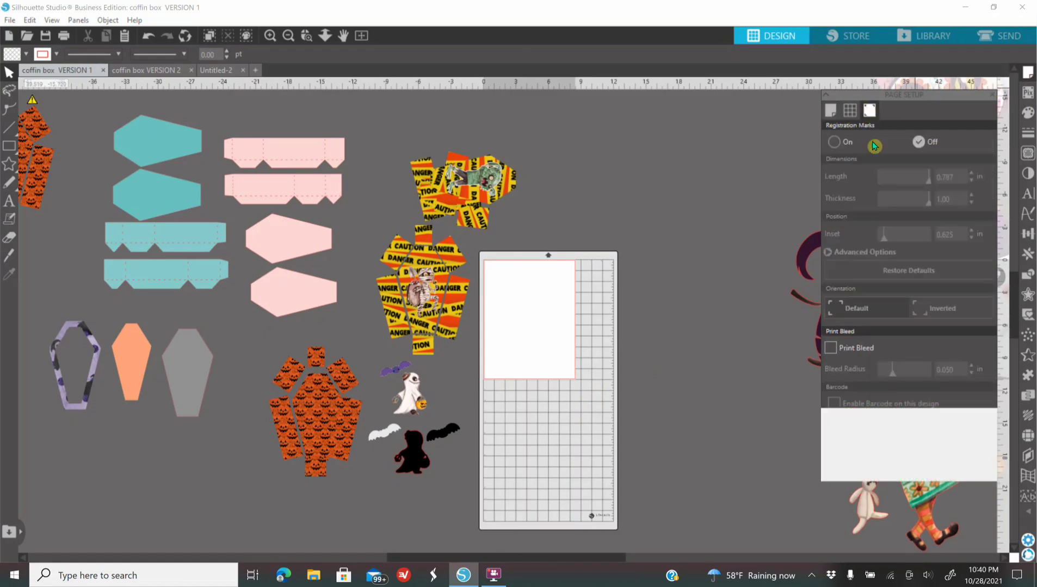
click(836, 143)
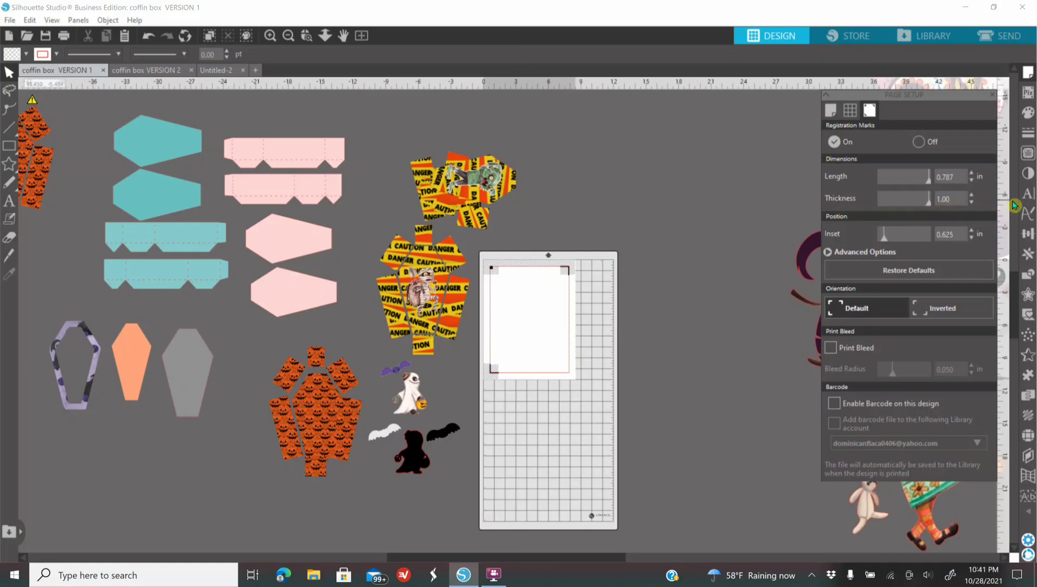
Place the ghost artwork and the purple bat inside the registration marks on the page.
drag(418, 396, 528, 313)
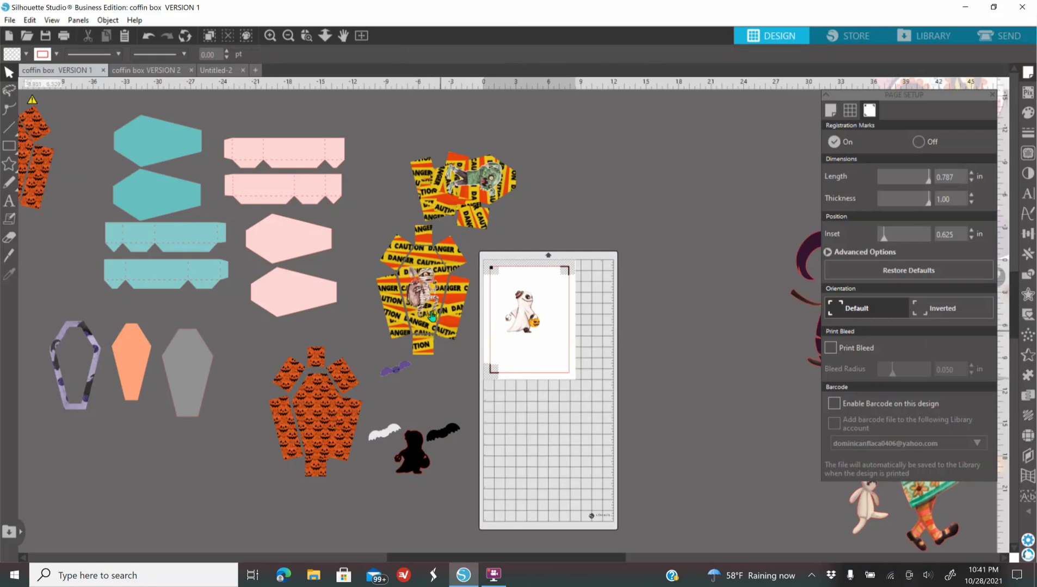
drag(396, 370, 539, 352)
click(532, 343)
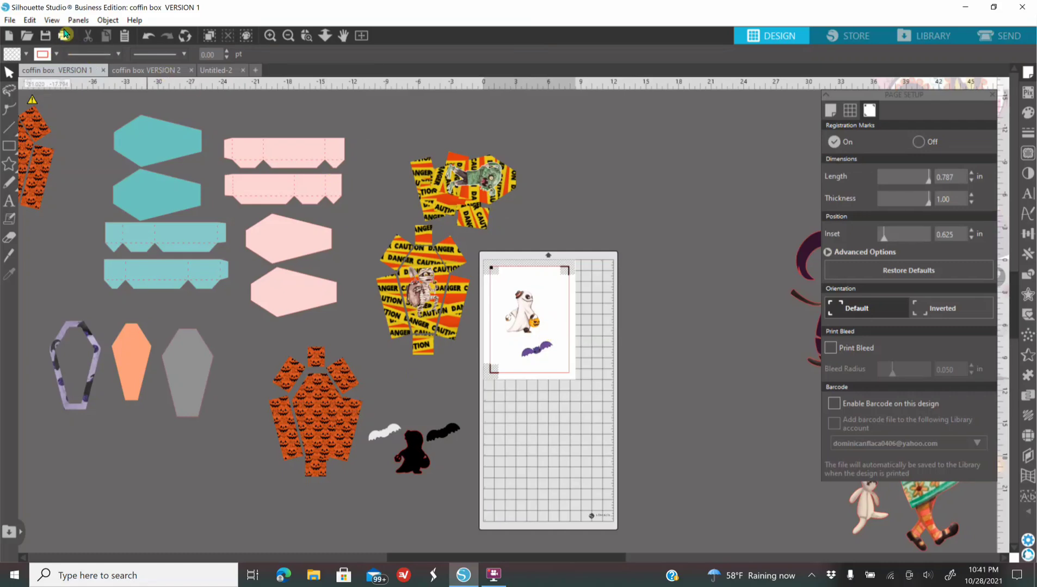
Preview the print and examine the ET-16600 network printer's paper source, size, type and quality preferences, closing the dialogs without printing.
click(63, 37)
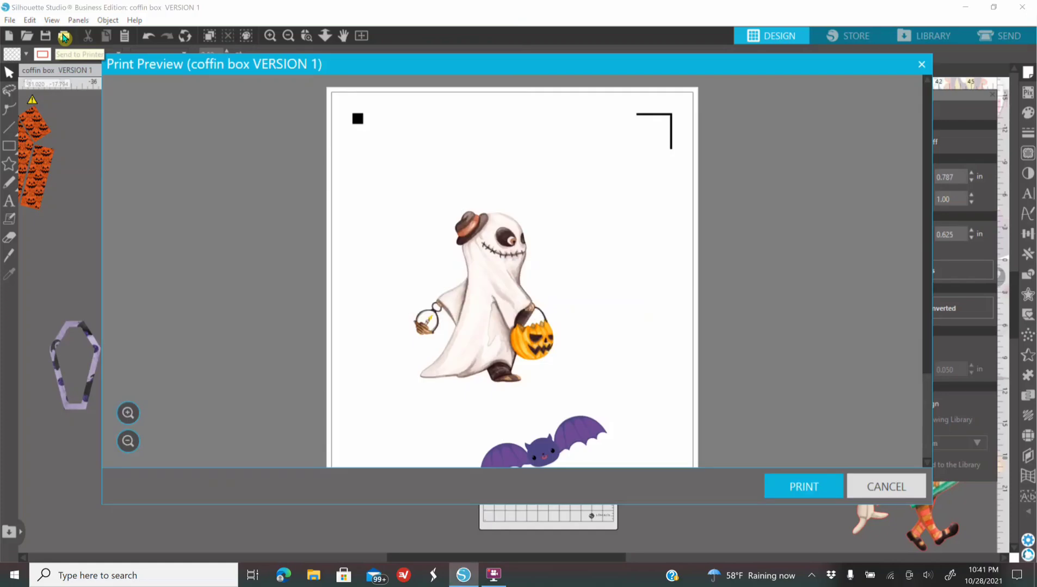
click(789, 484)
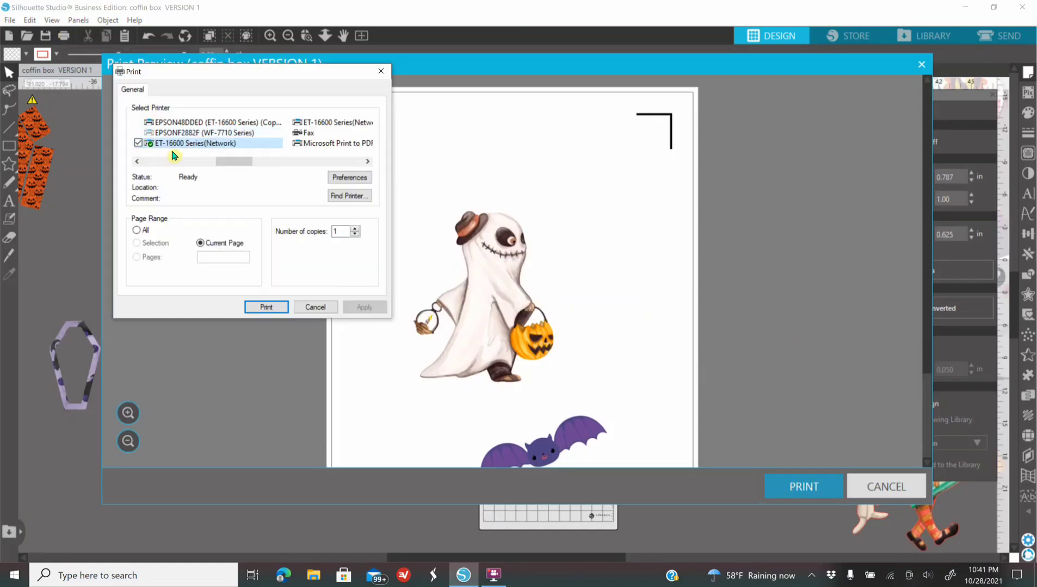
click(331, 177)
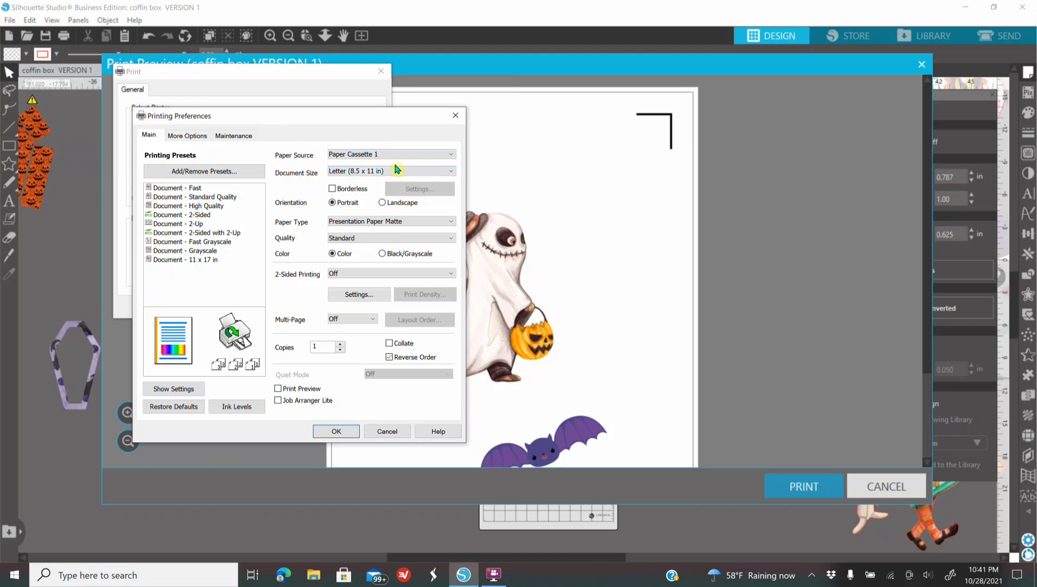
click(456, 116)
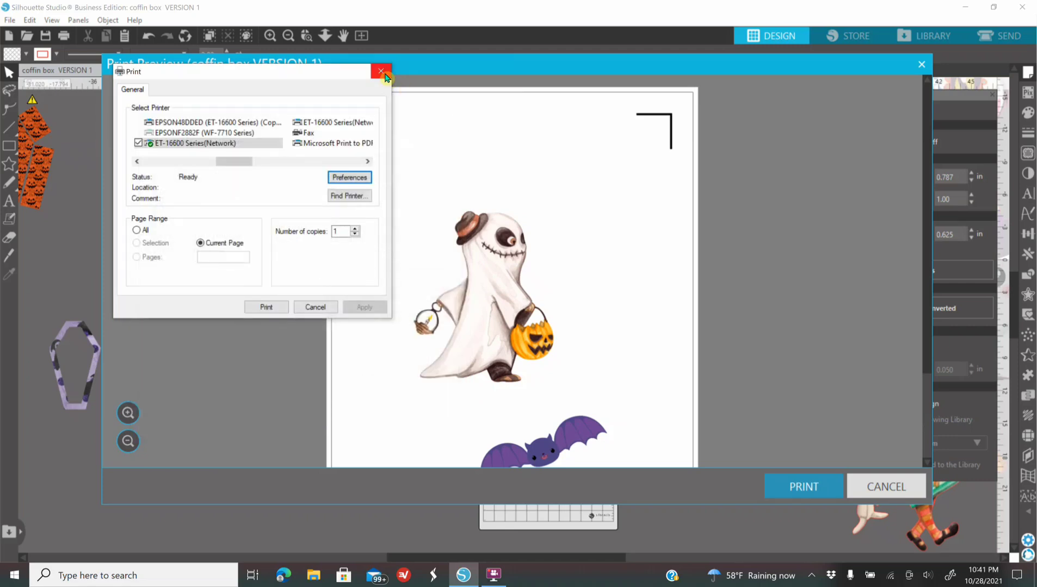
click(380, 71)
click(921, 66)
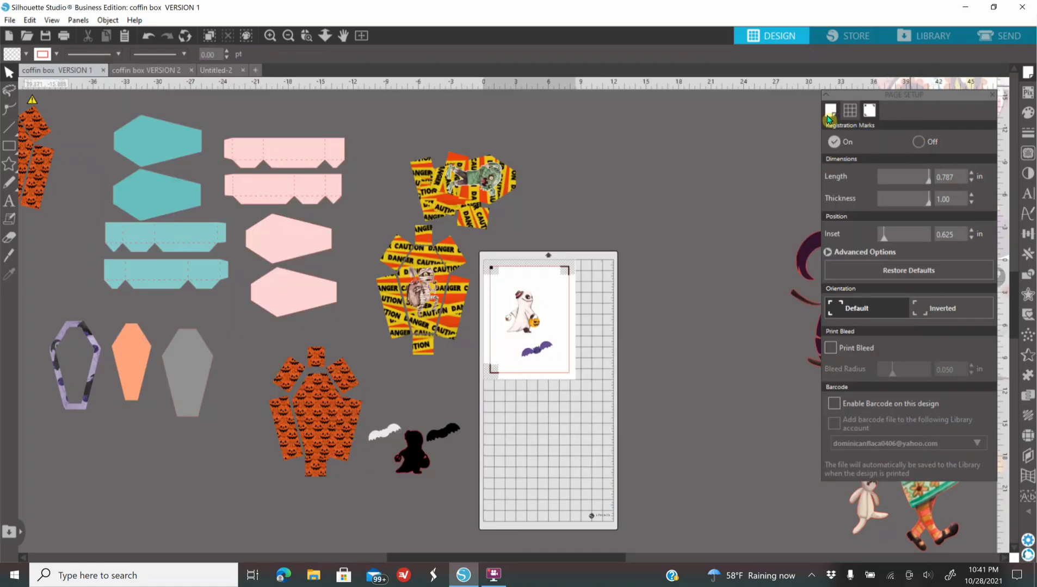
Move the ghost and purple bat back off the page beside the pumpkin-face coffin and turn off the registration marks.
click(830, 113)
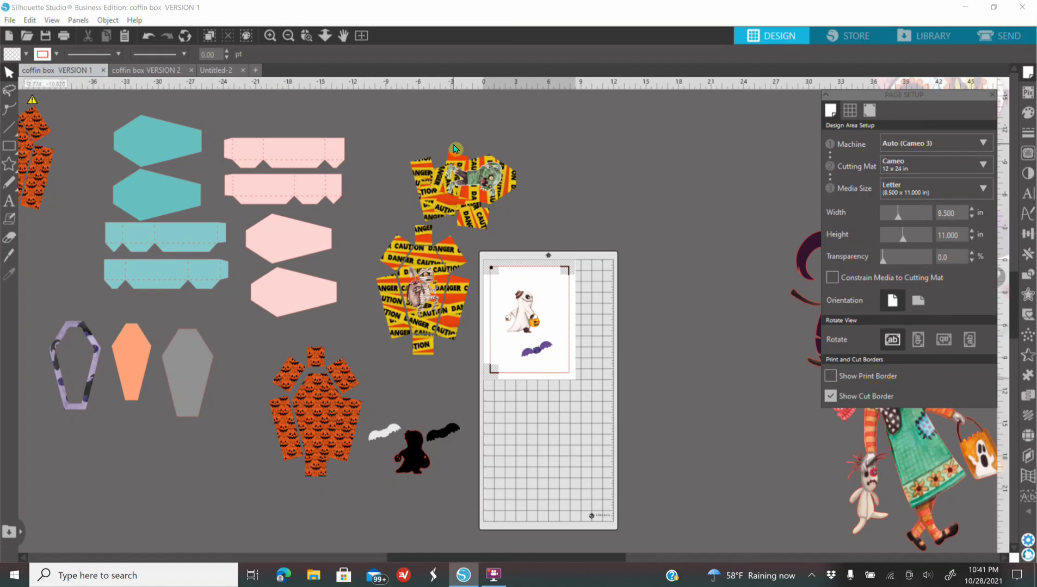
click(527, 286)
drag(512, 371, 387, 436)
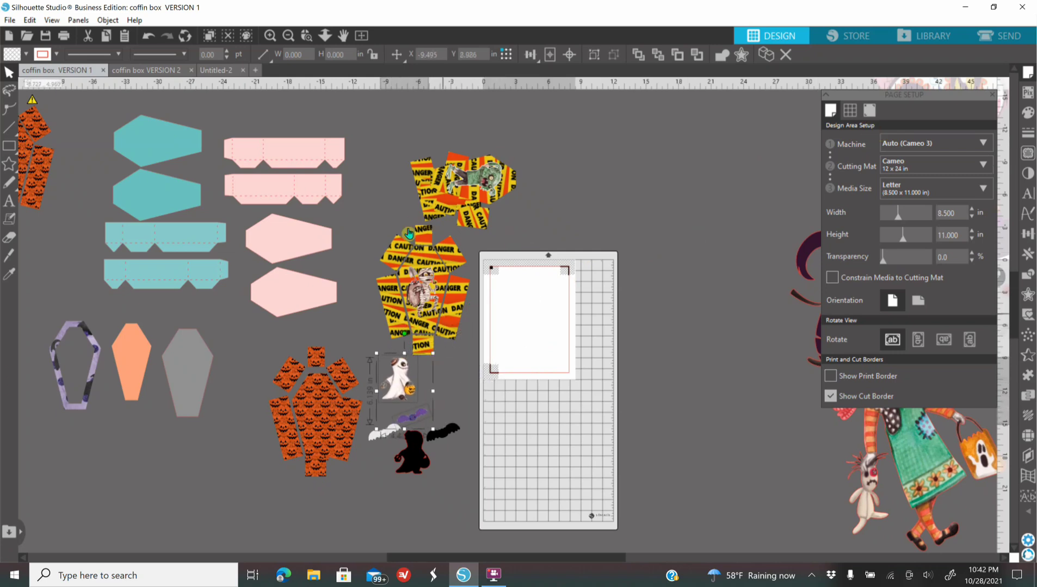
click(869, 110)
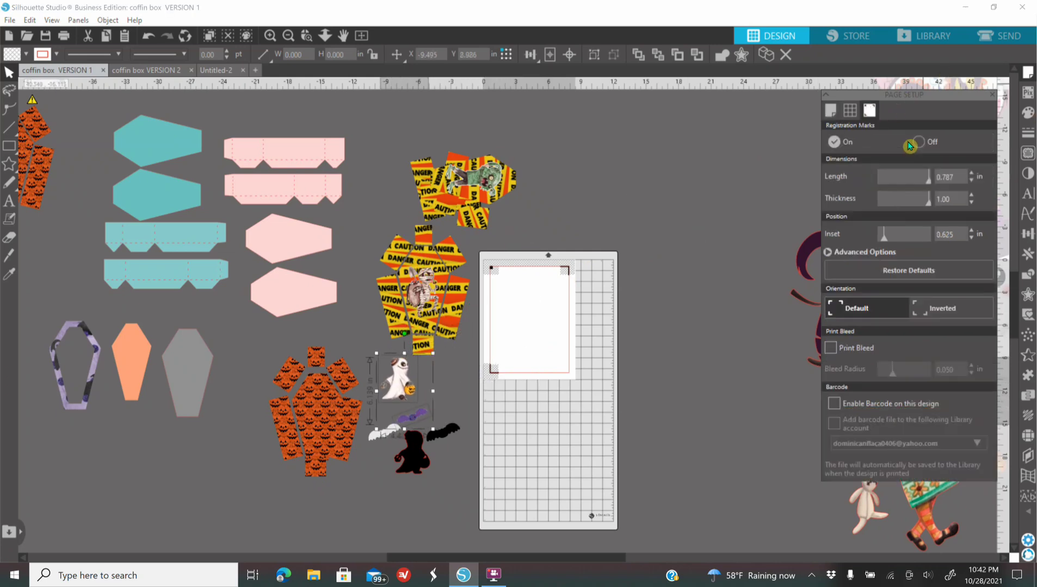
click(920, 144)
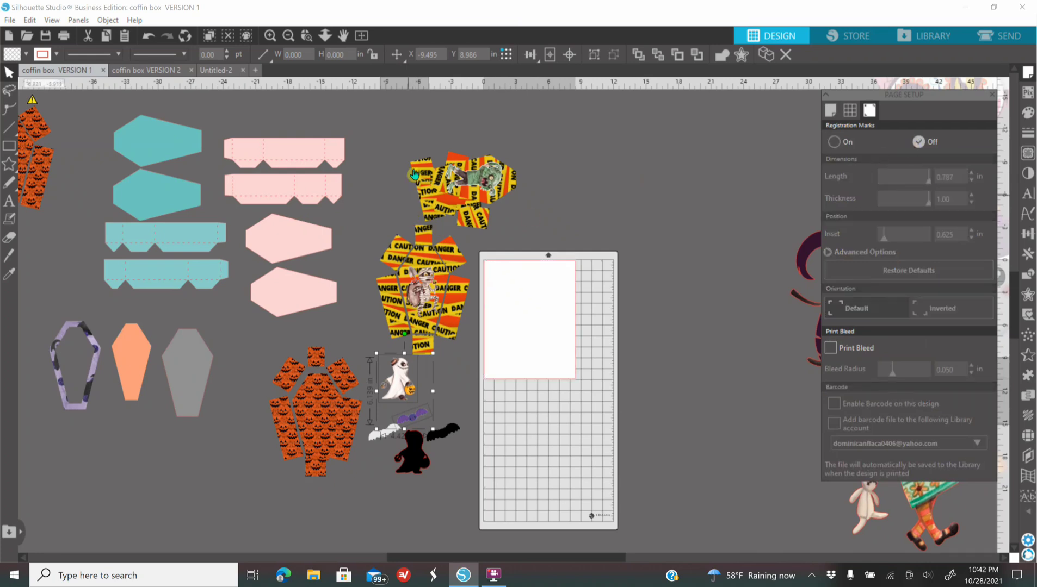
Arrange the zombie caution-tape coffin front and its side panels on the letter-size page.
drag(471, 182, 560, 369)
click(711, 291)
drag(492, 320, 502, 330)
drag(502, 331, 517, 348)
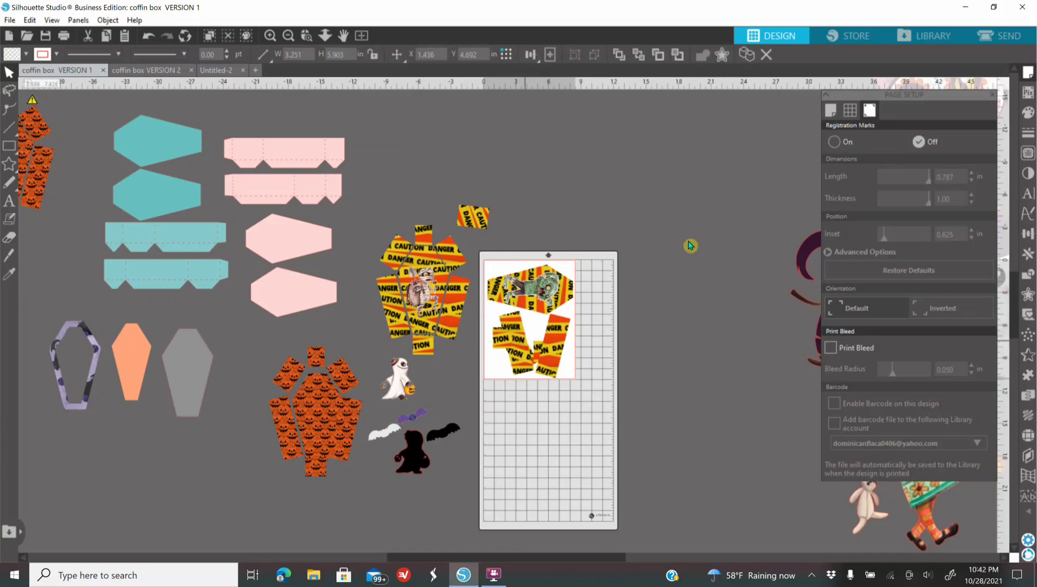
Turn on registration marks and adjust the zombie panel's position slightly within the page's cut border.
click(838, 146)
click(275, 37)
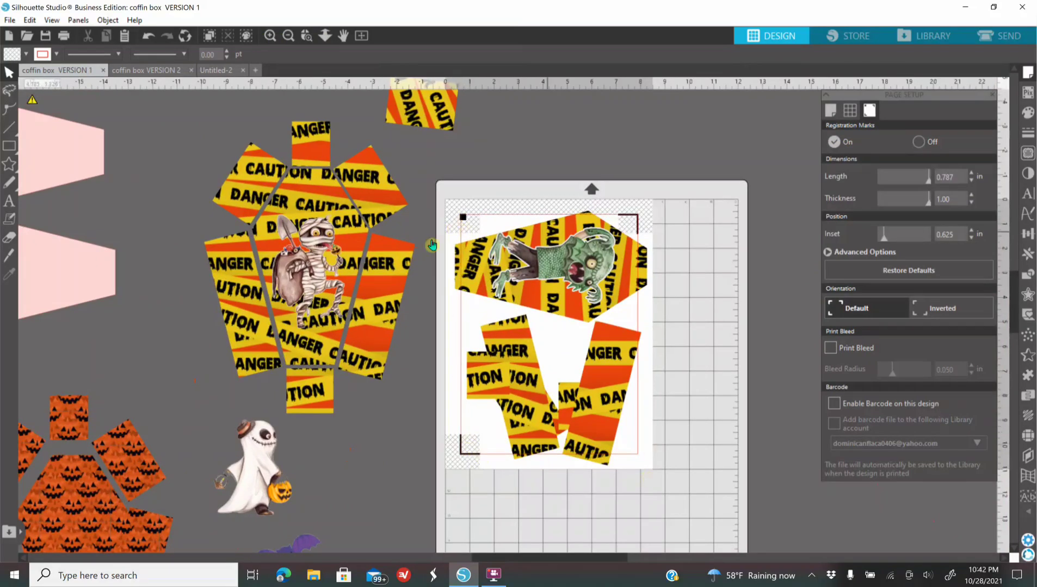
drag(534, 258, 544, 272)
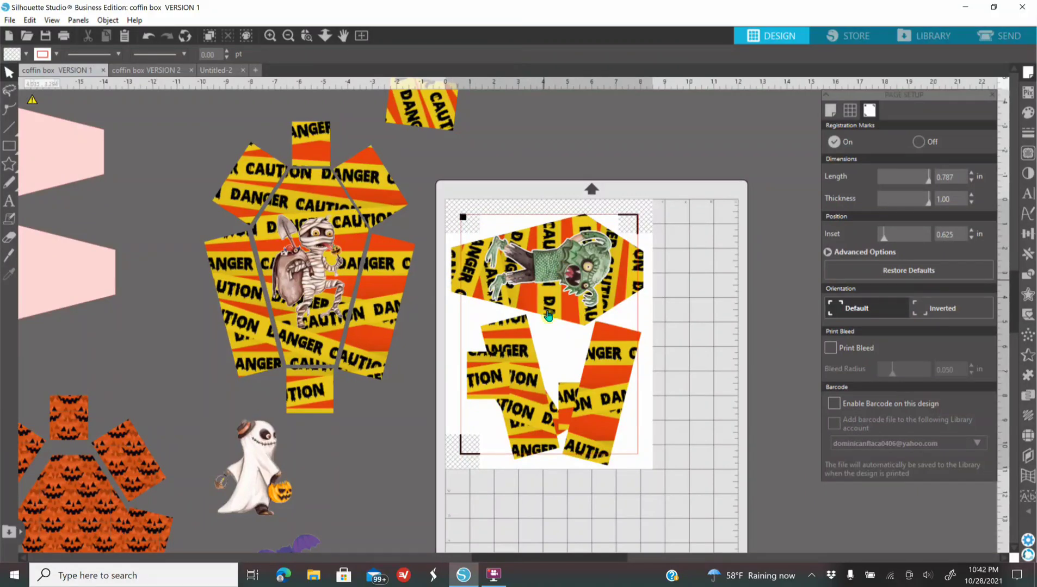
Move one long caution-tape side panel off the page onto the bare mat beside it.
drag(528, 373, 555, 364)
drag(605, 317, 683, 321)
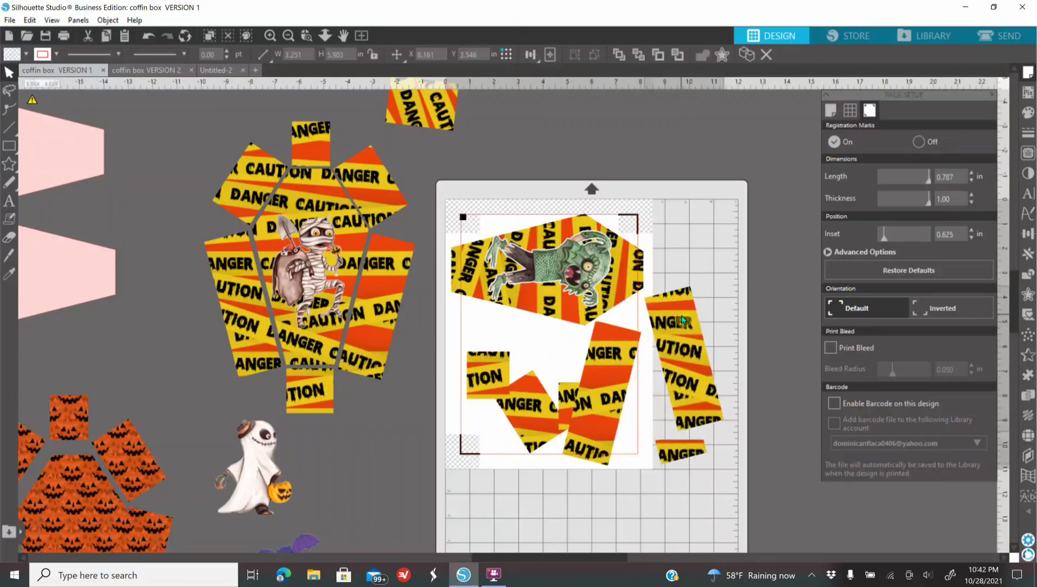
click(710, 319)
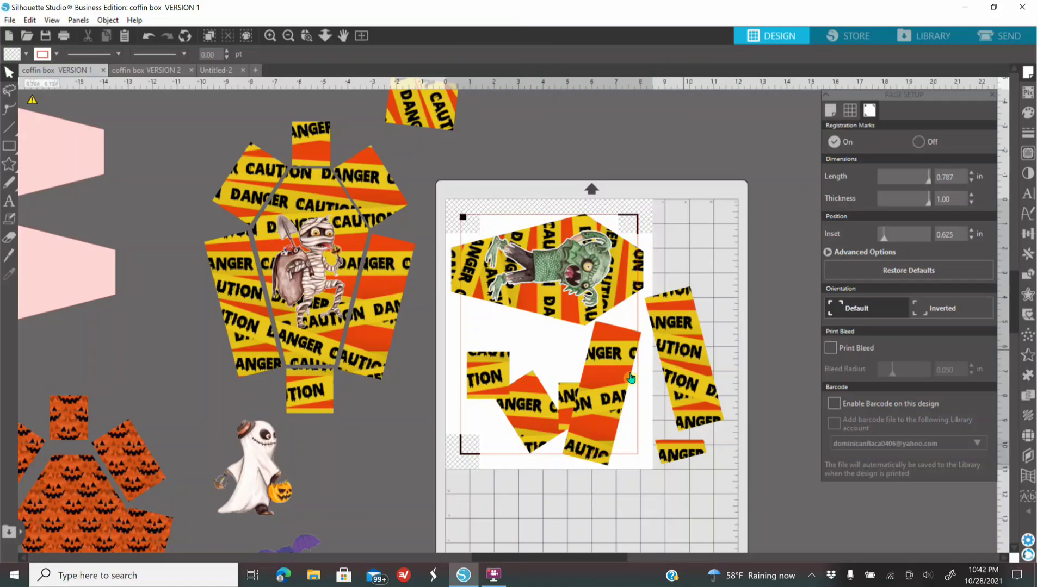
mouse_move(279, 451)
mouse_down()
mouse_move(274, 418)
mouse_move(274, 439)
mouse_up()
click(292, 37)
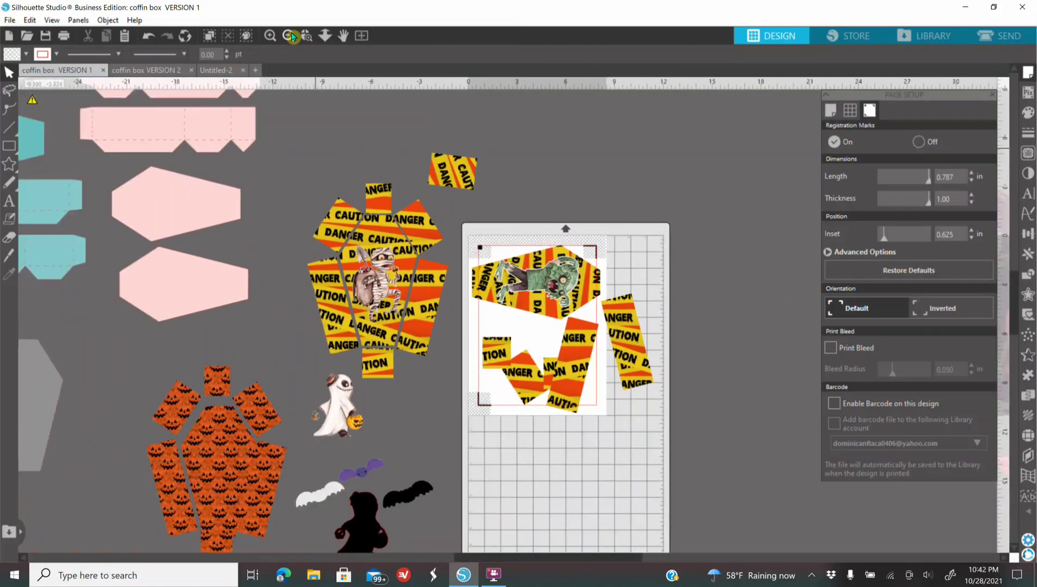